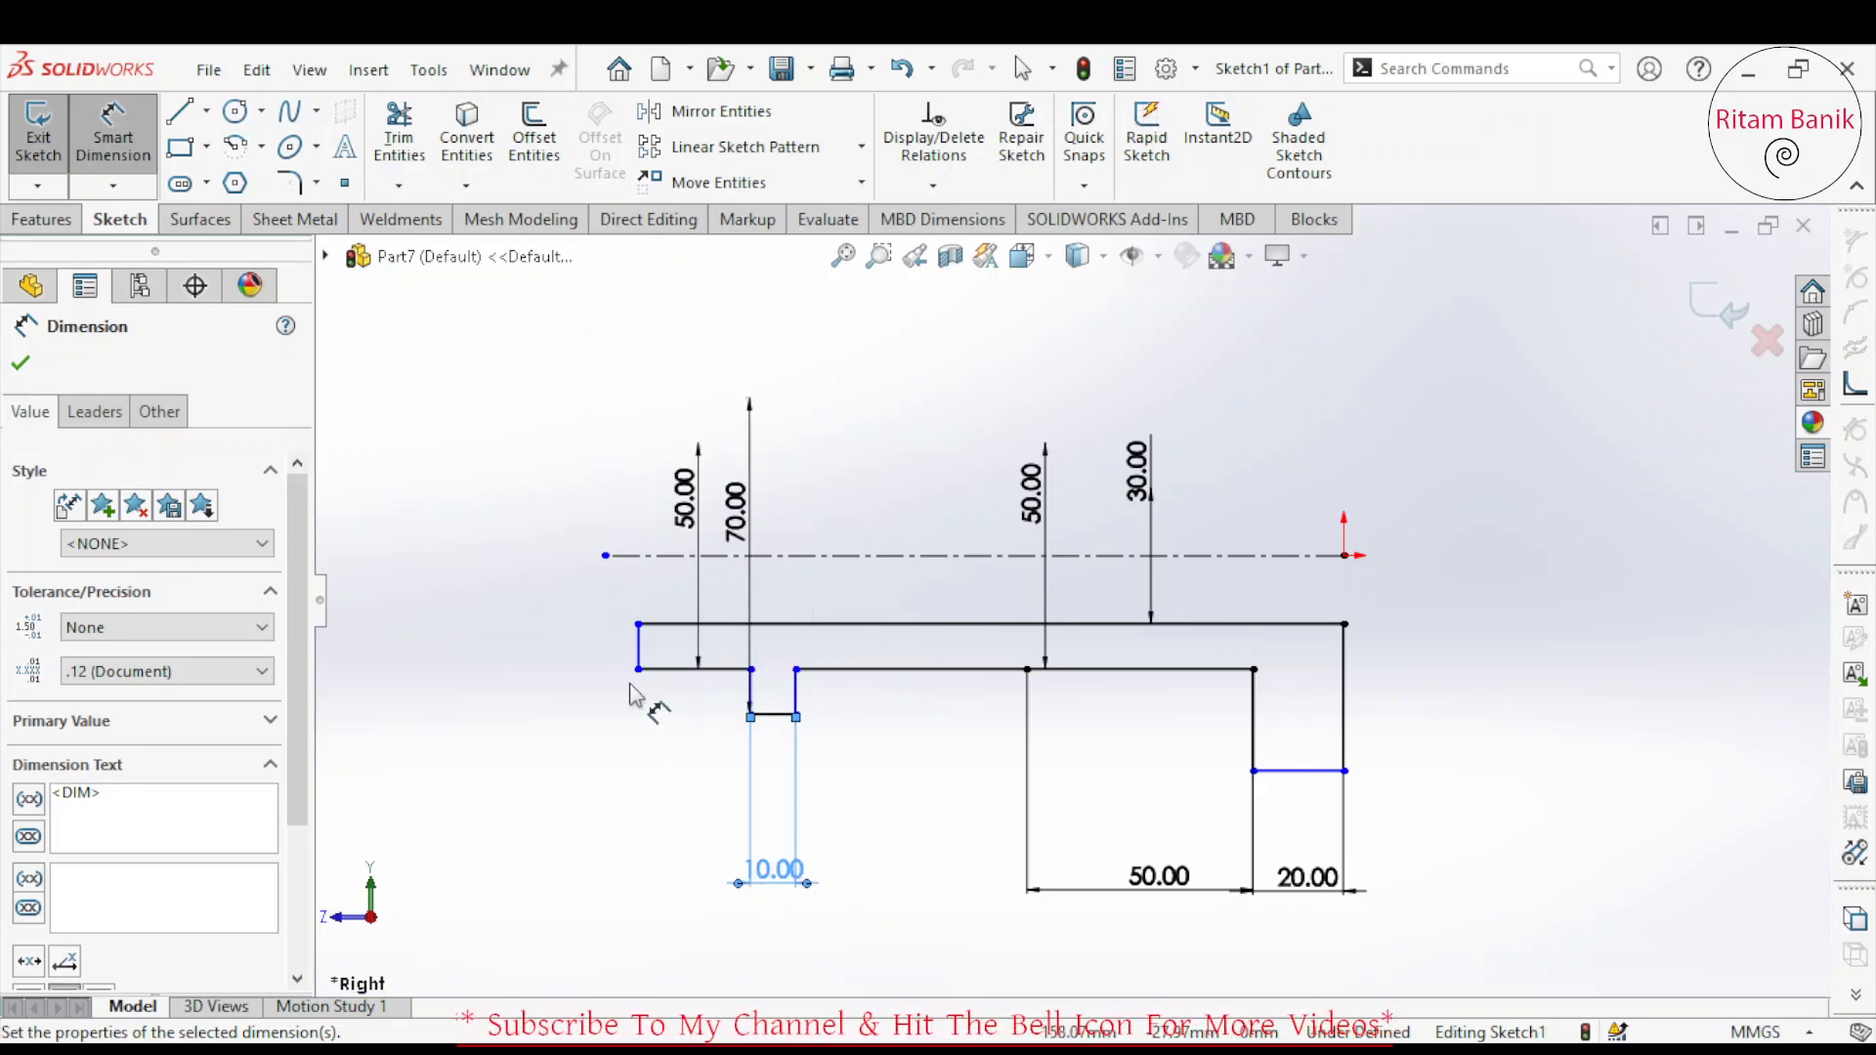
# Dimension the short outer edge at the profile's free end to 10 mm.
pyautogui.click(696, 672)
pyautogui.click(696, 899)
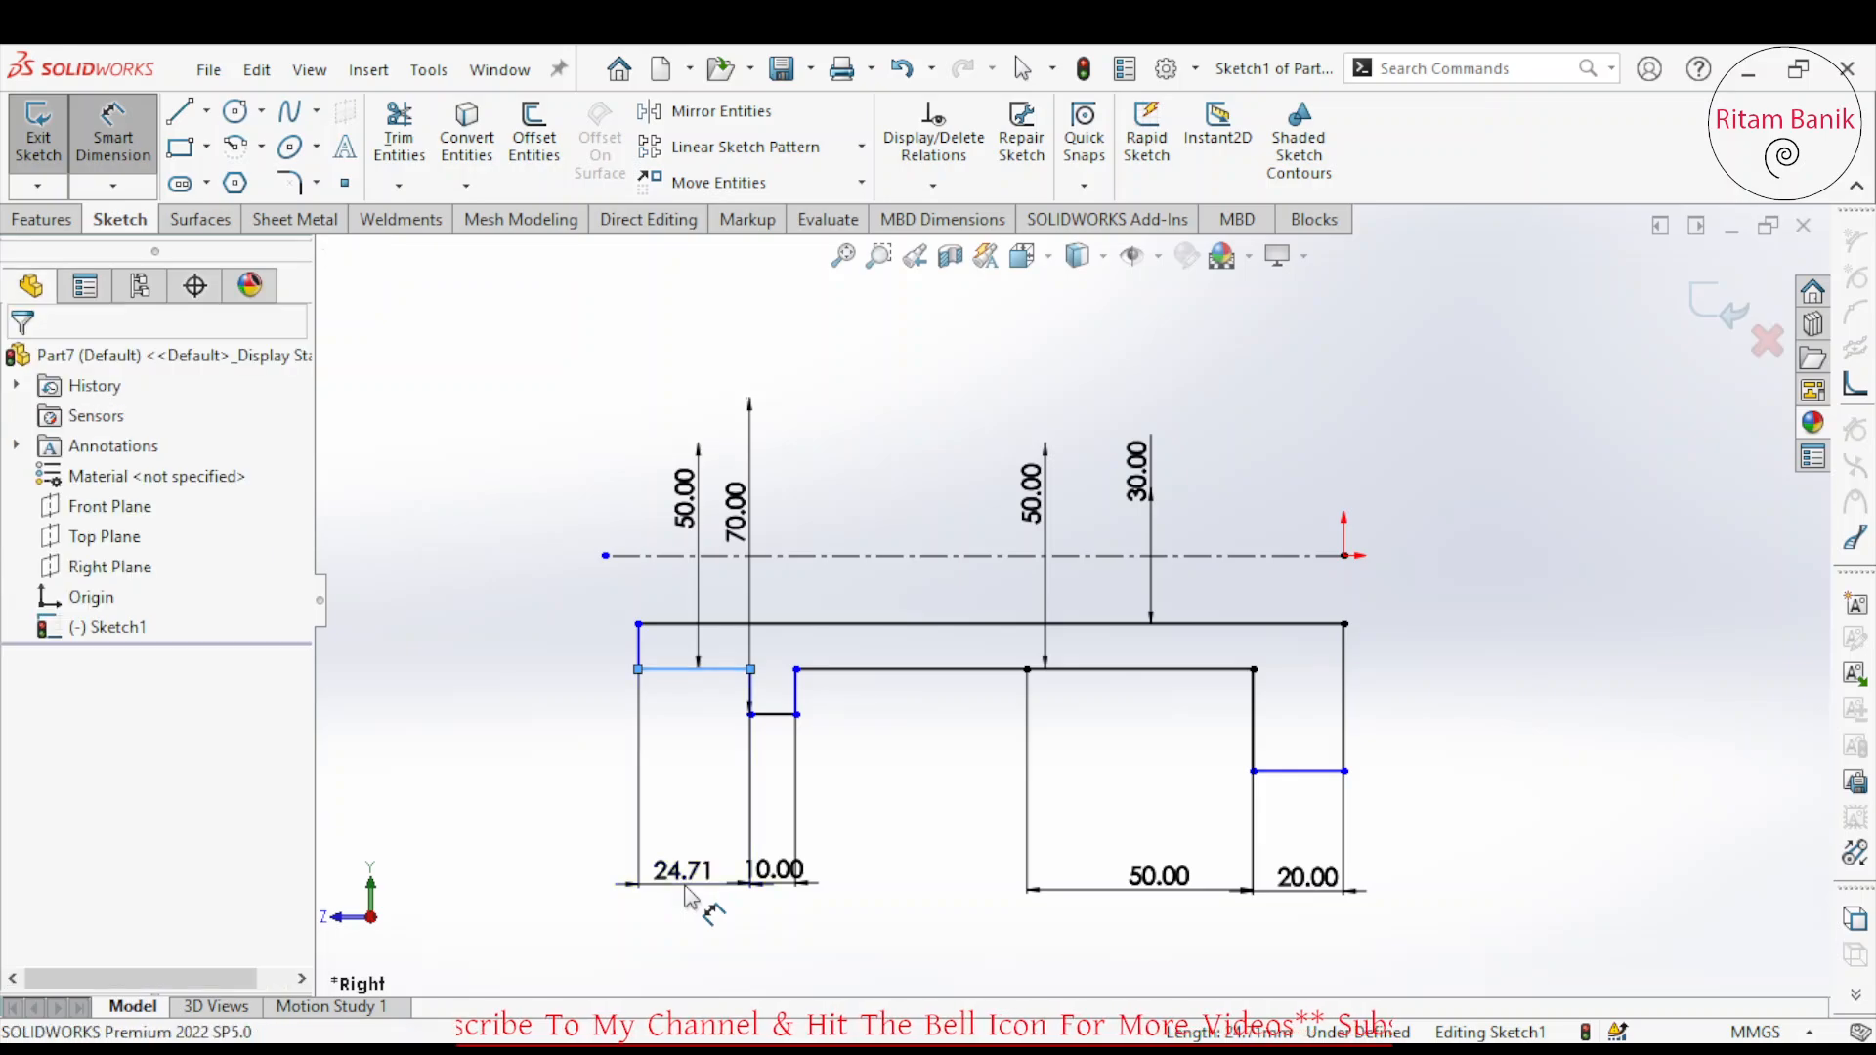
pyautogui.write('10')
pyautogui.press('Return')
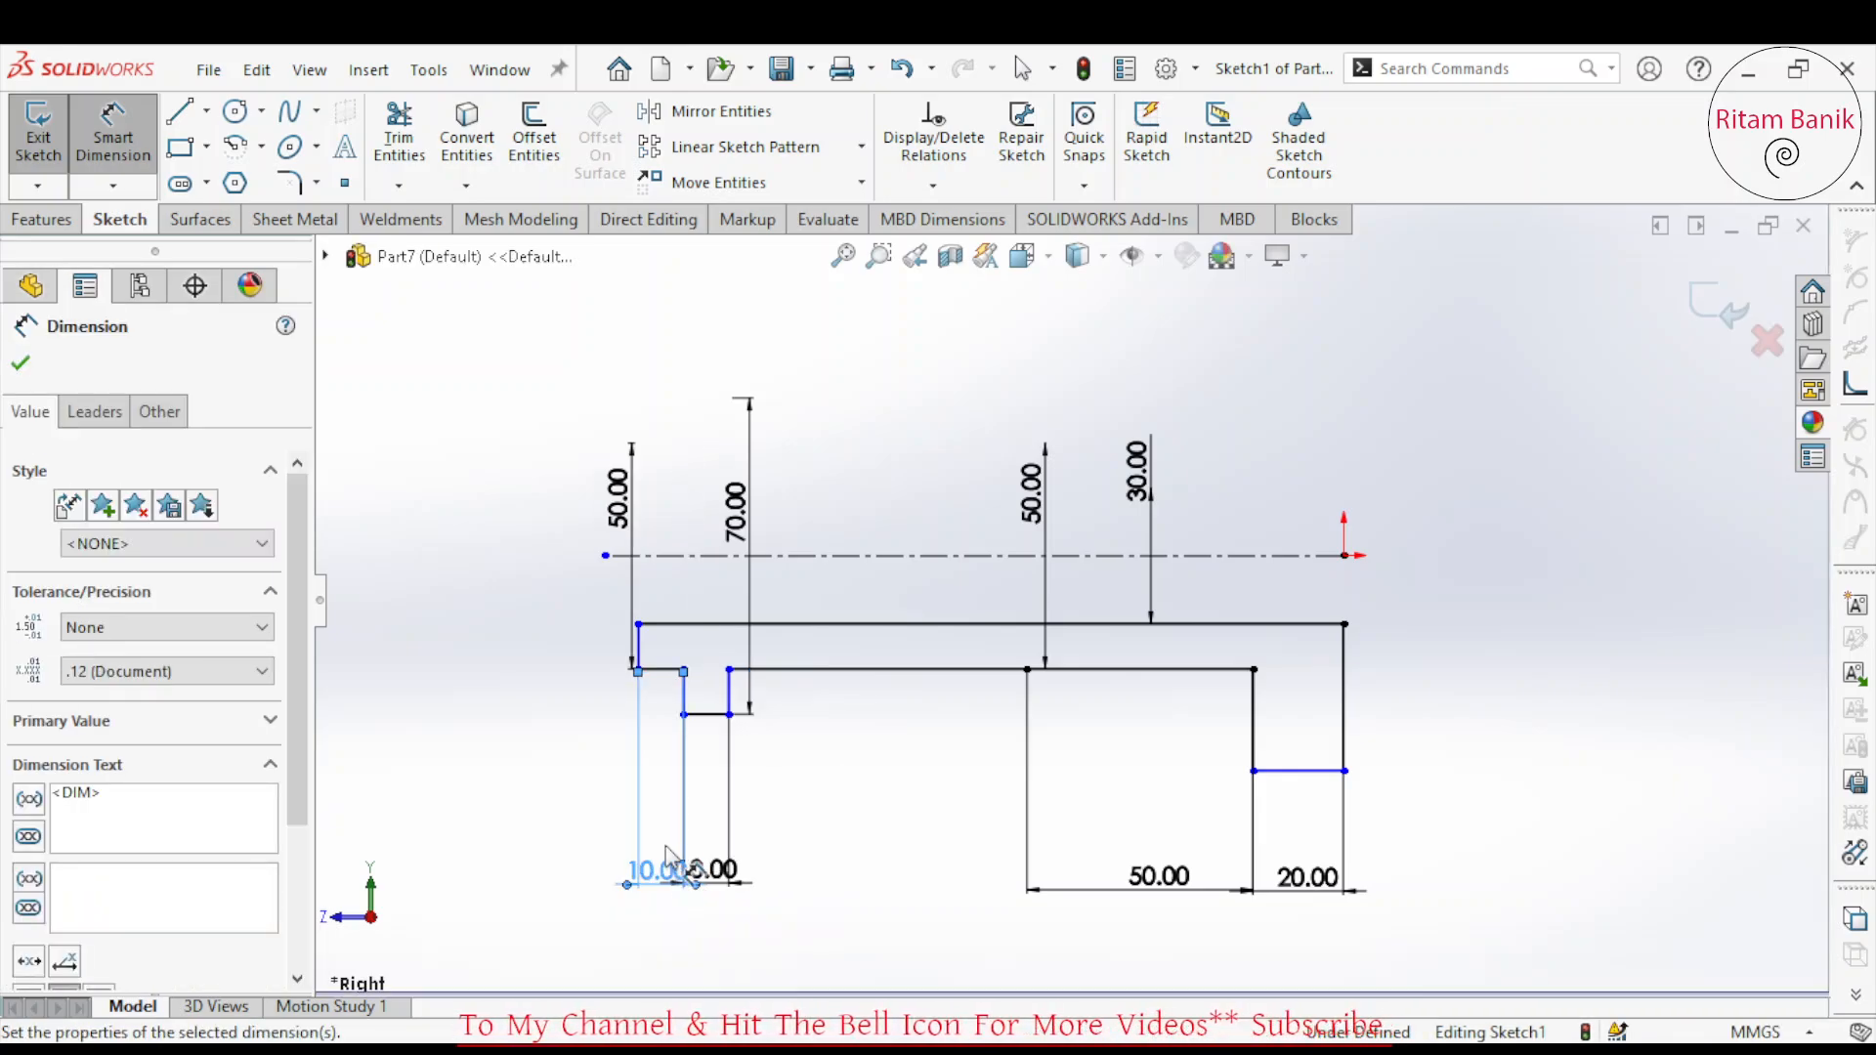
# Dimension the profile's overall length between its two end edges to 100 mm.
pyautogui.click(640, 647)
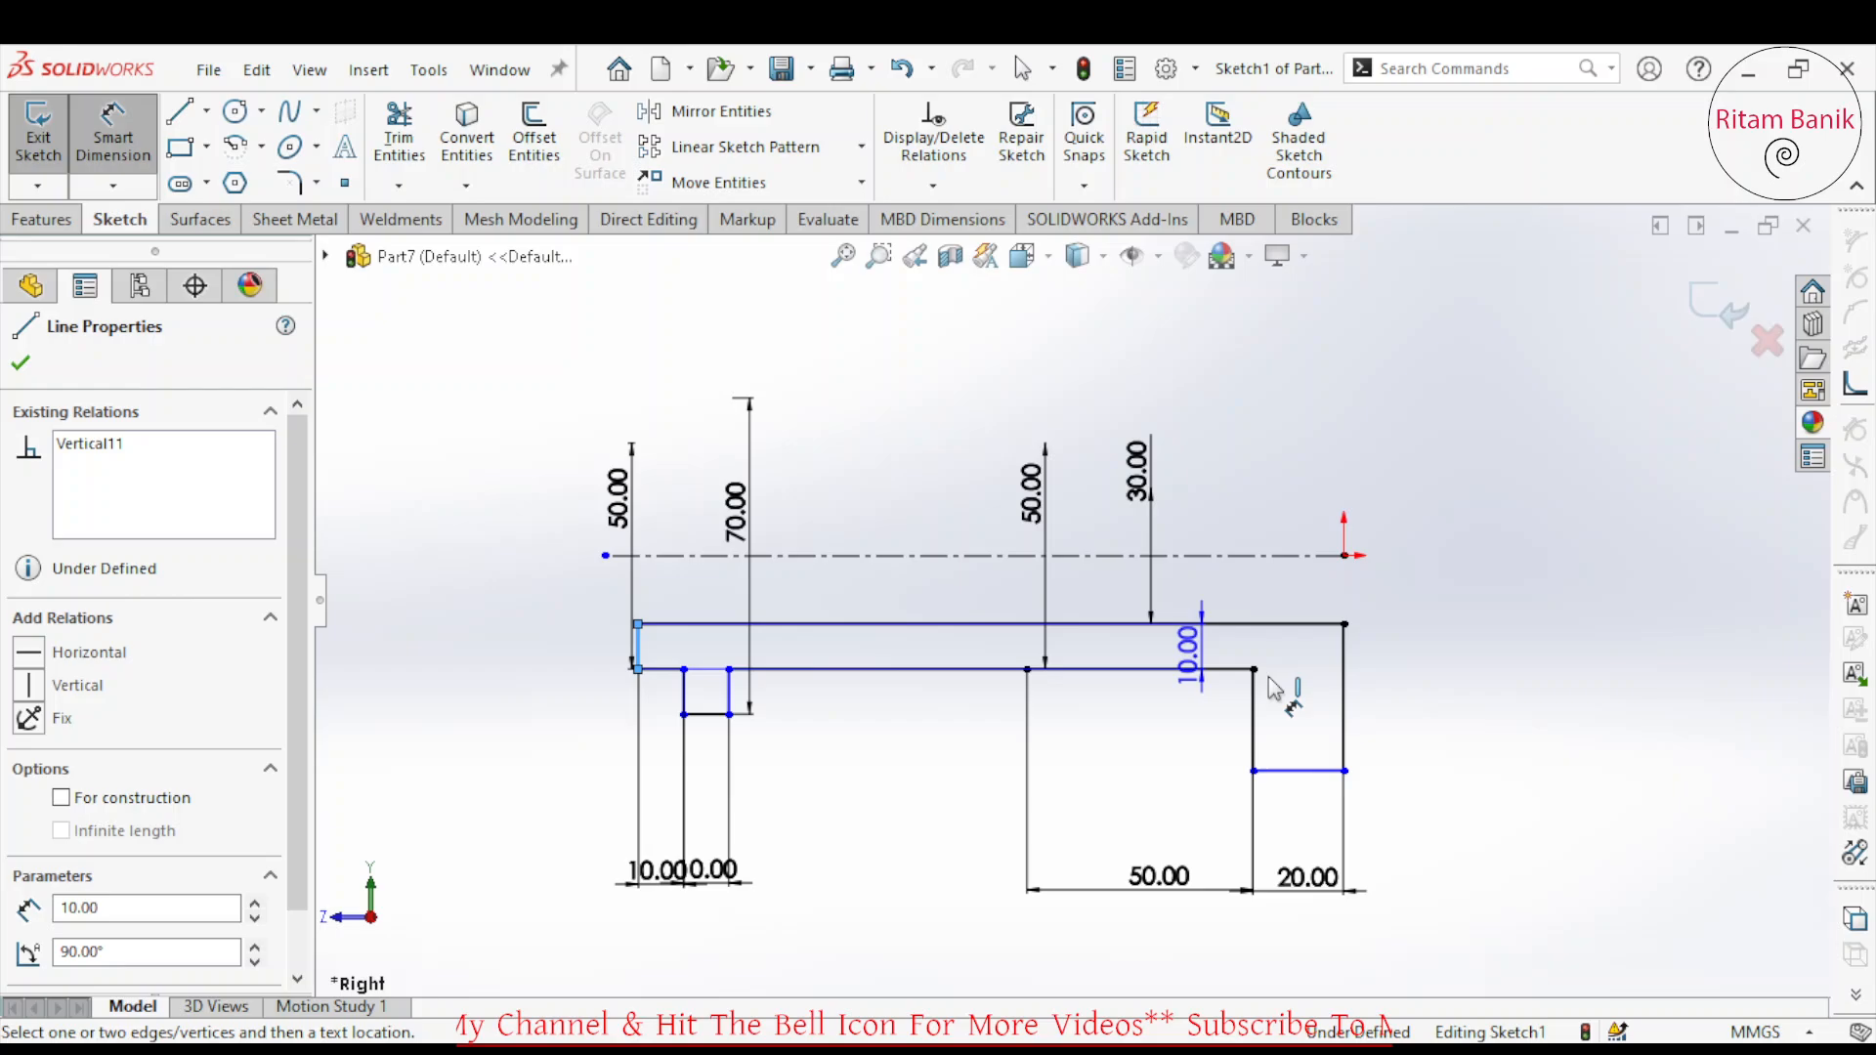
pyautogui.click(1346, 696)
pyautogui.click(990, 969)
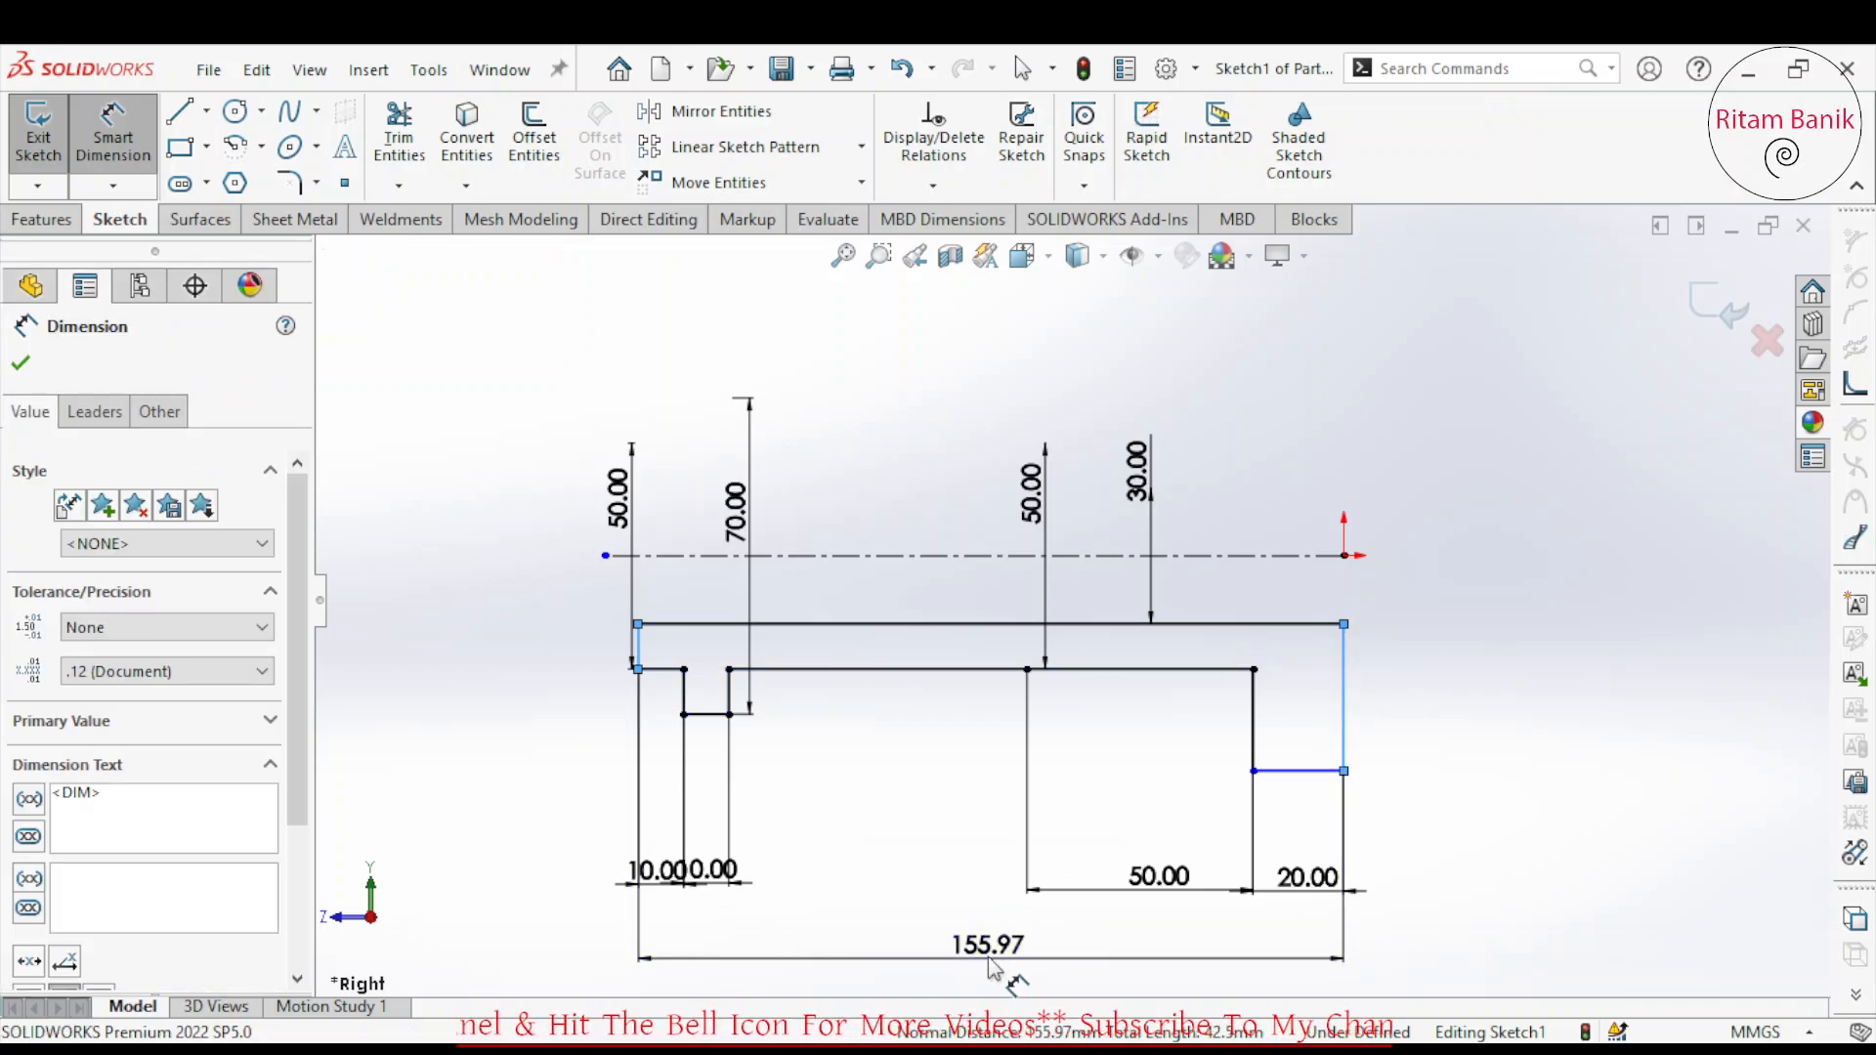
pyautogui.write('100')
pyautogui.press('Return')
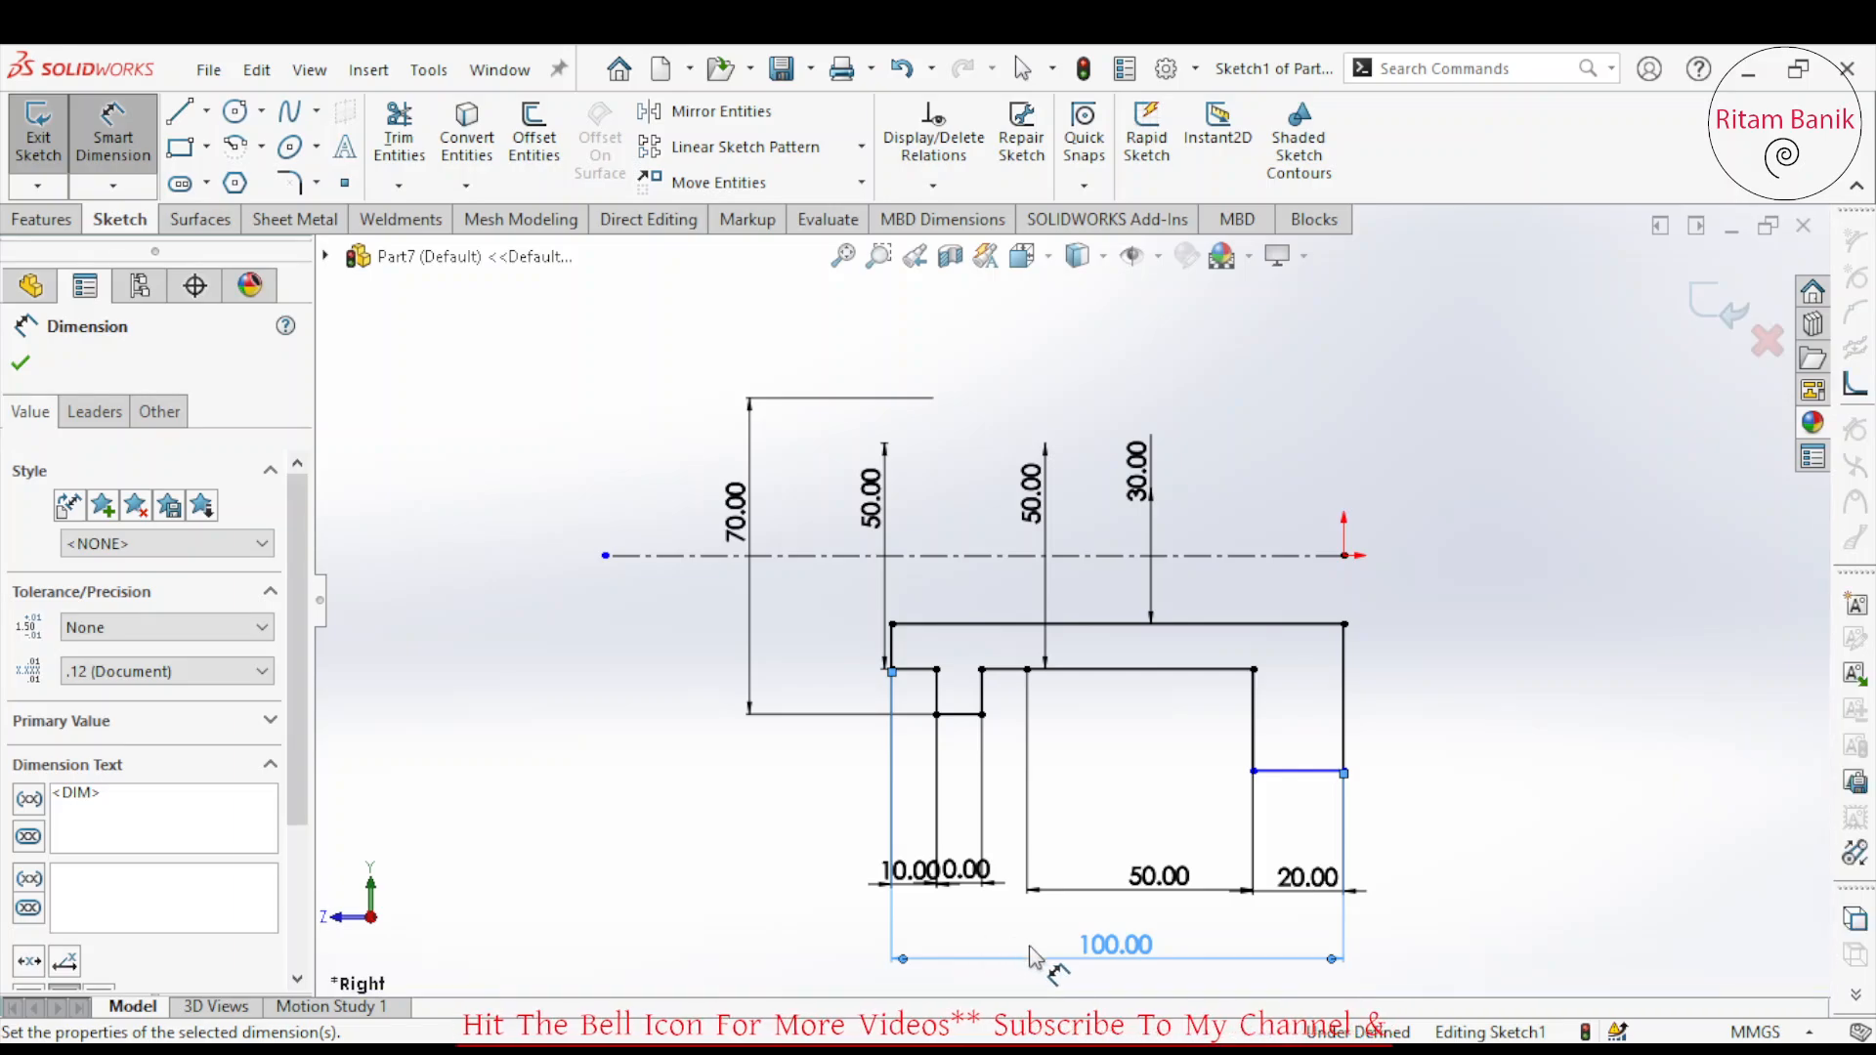
# Dimension the flange's outer edge about the centerline to a 120 mm diameter.
pyautogui.click(1317, 772)
pyautogui.click(1337, 555)
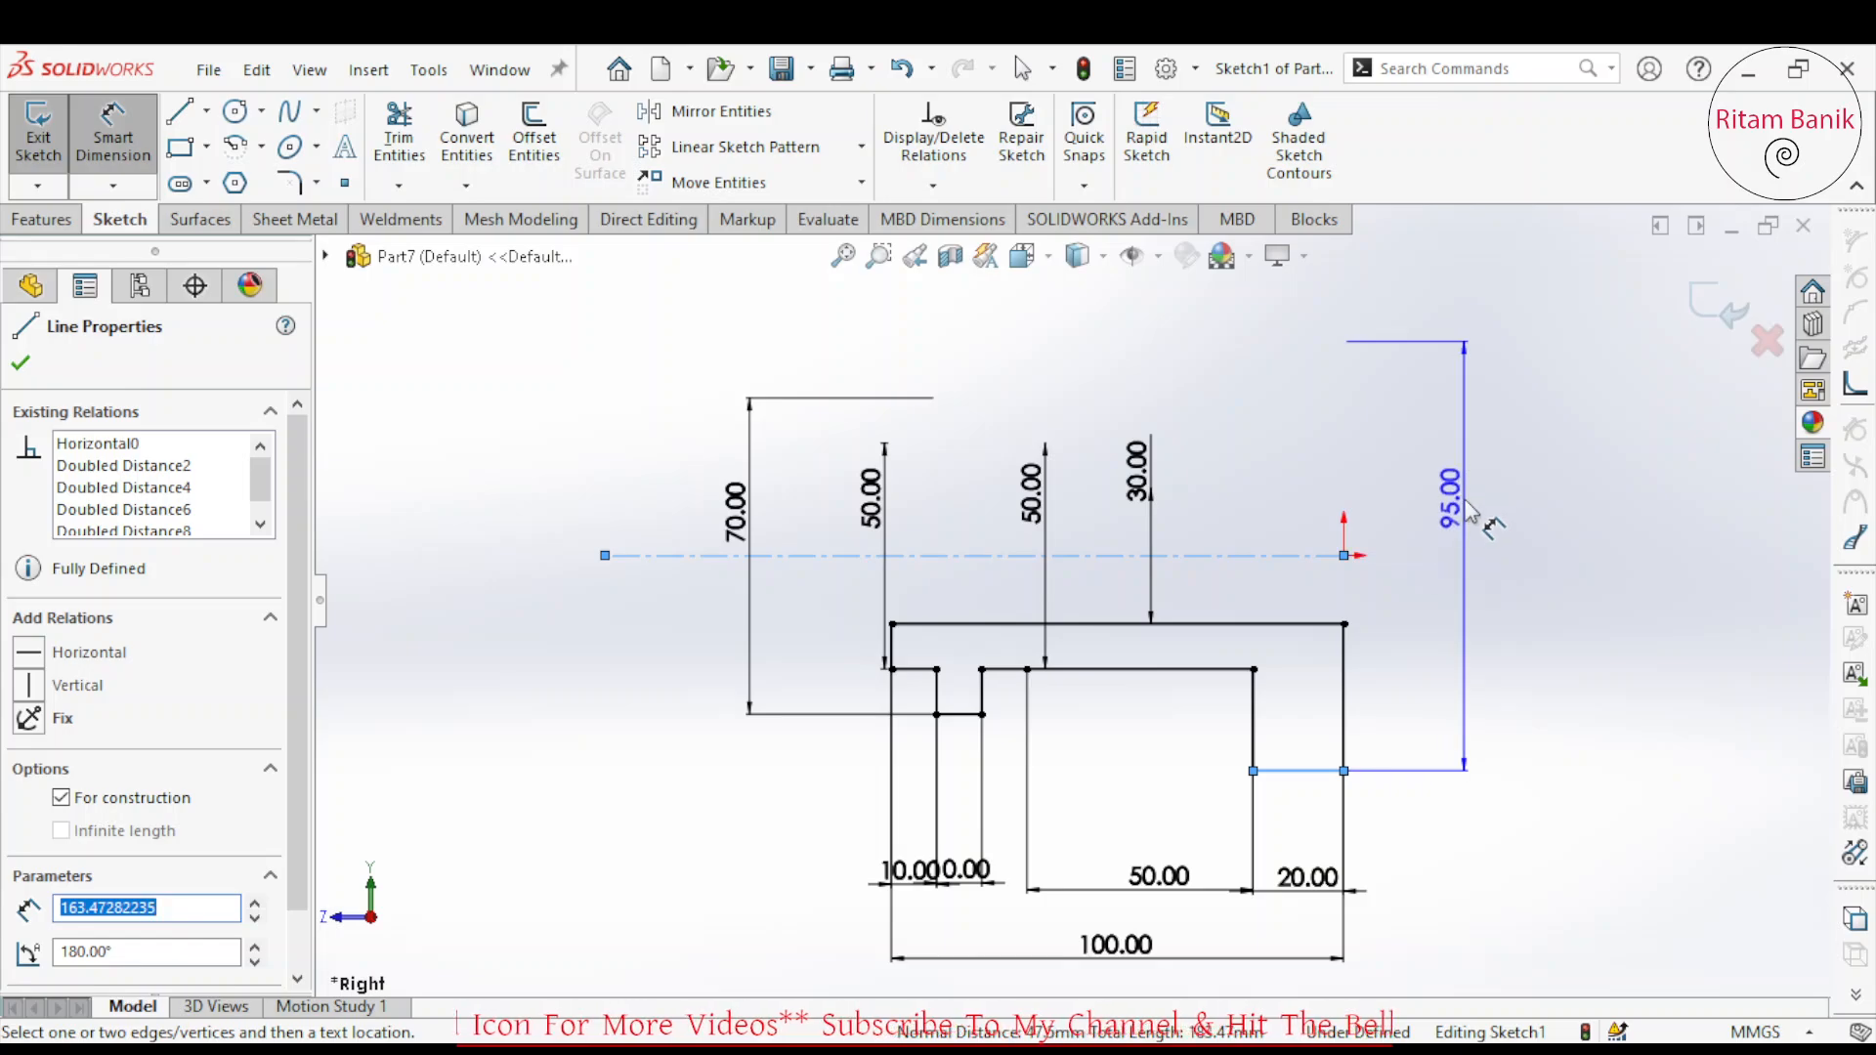
pyautogui.click(1466, 513)
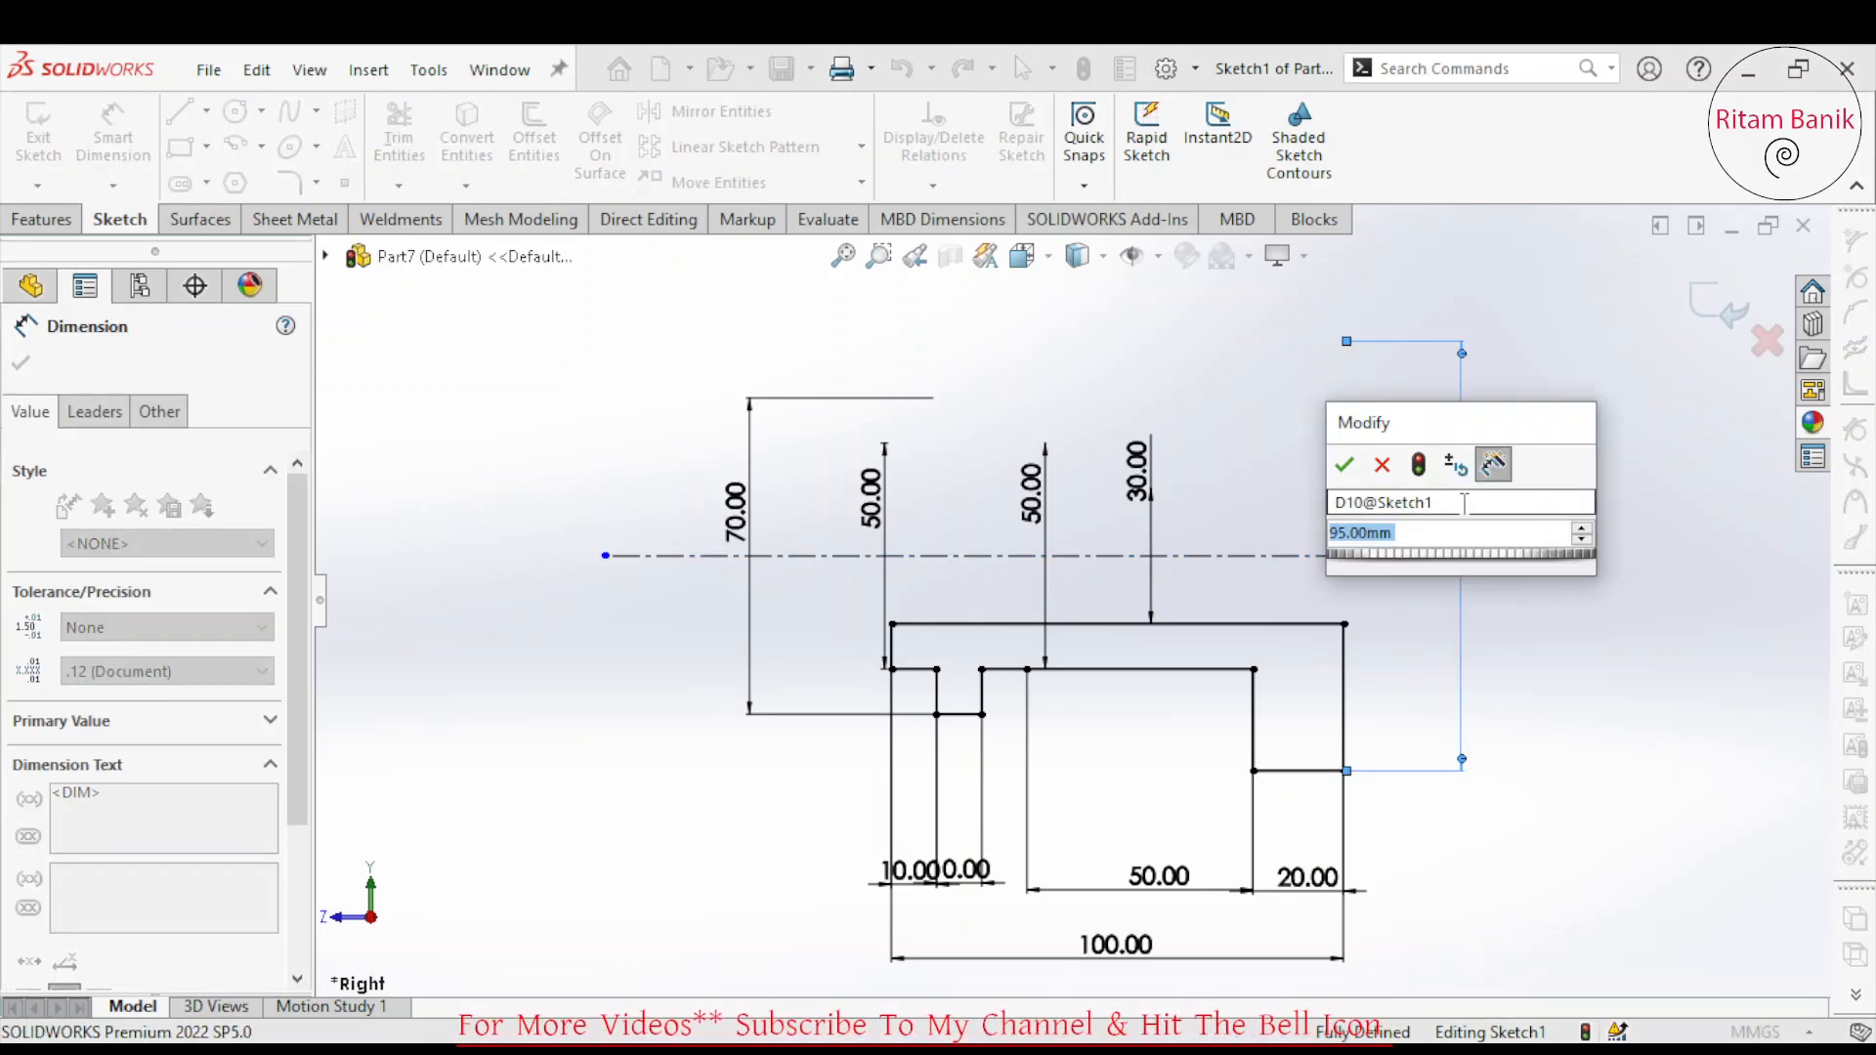
pyautogui.write('120')
pyautogui.press('Return')
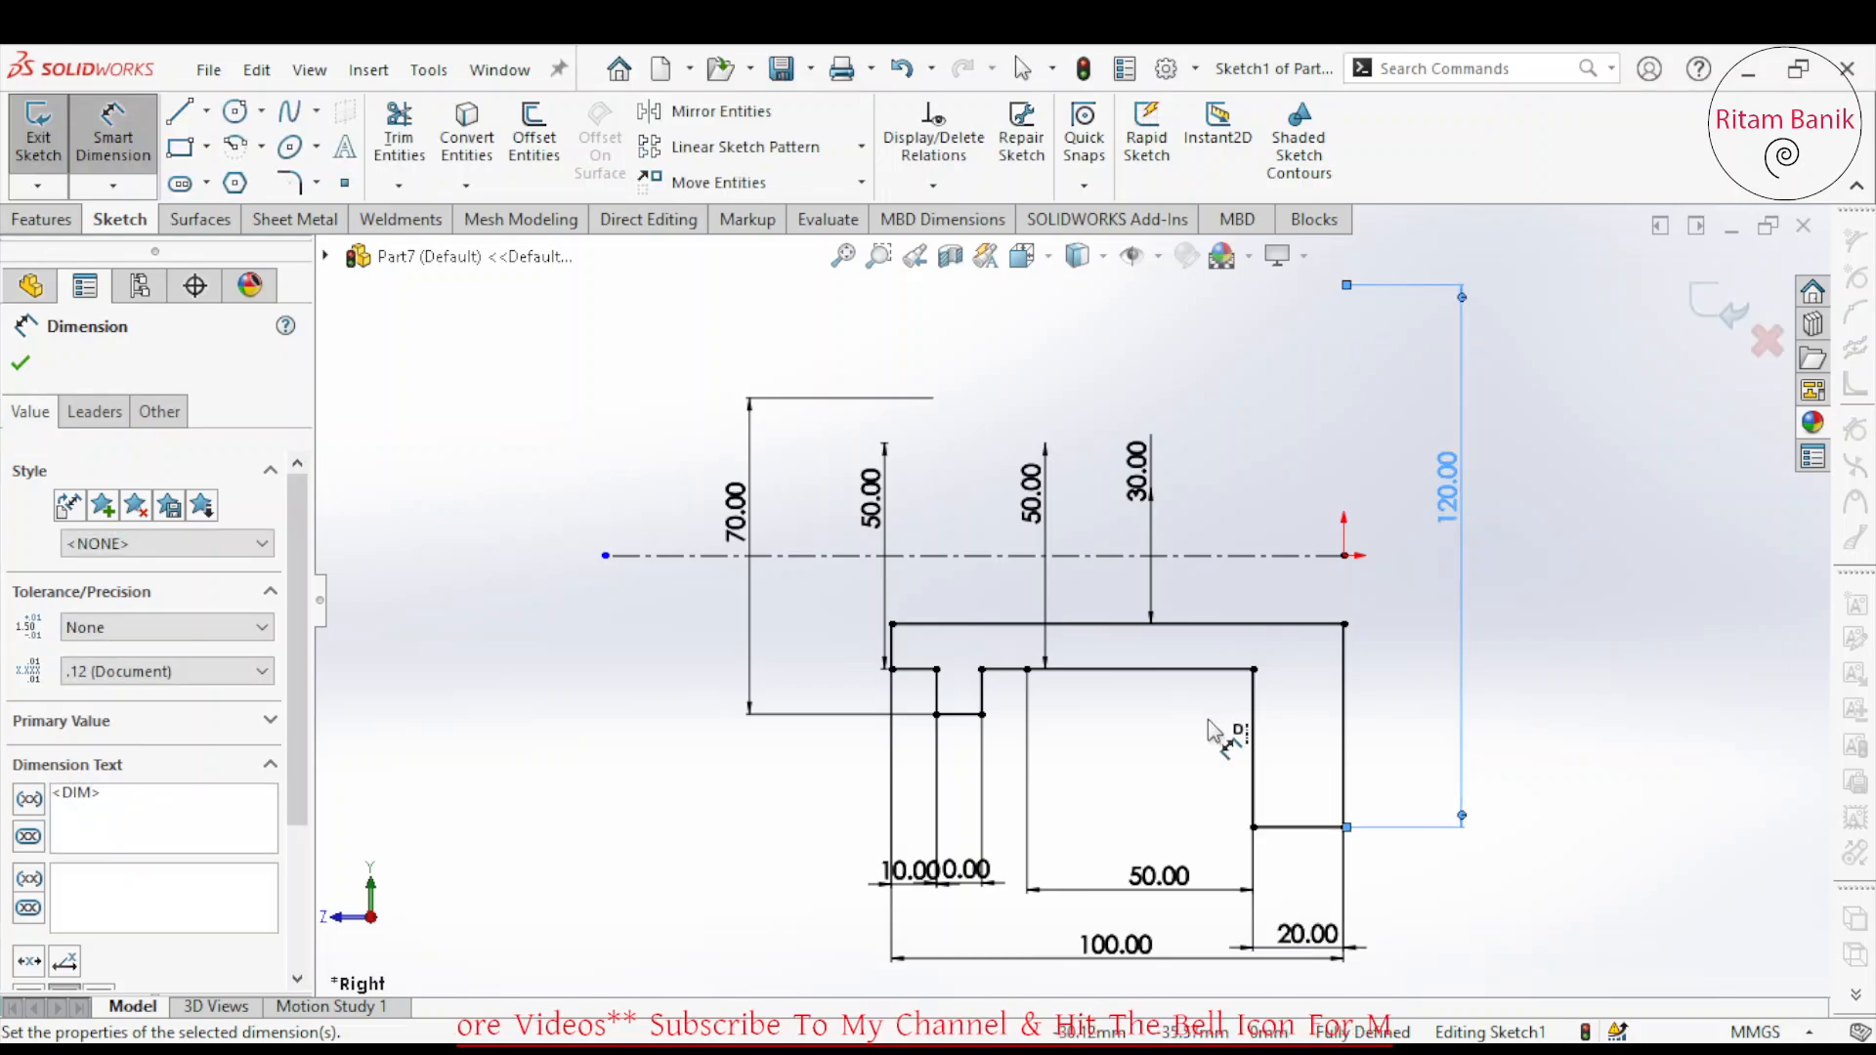
# Revolve the finished profile 360 degrees about the centerline into a solid.
pyautogui.click(41, 220)
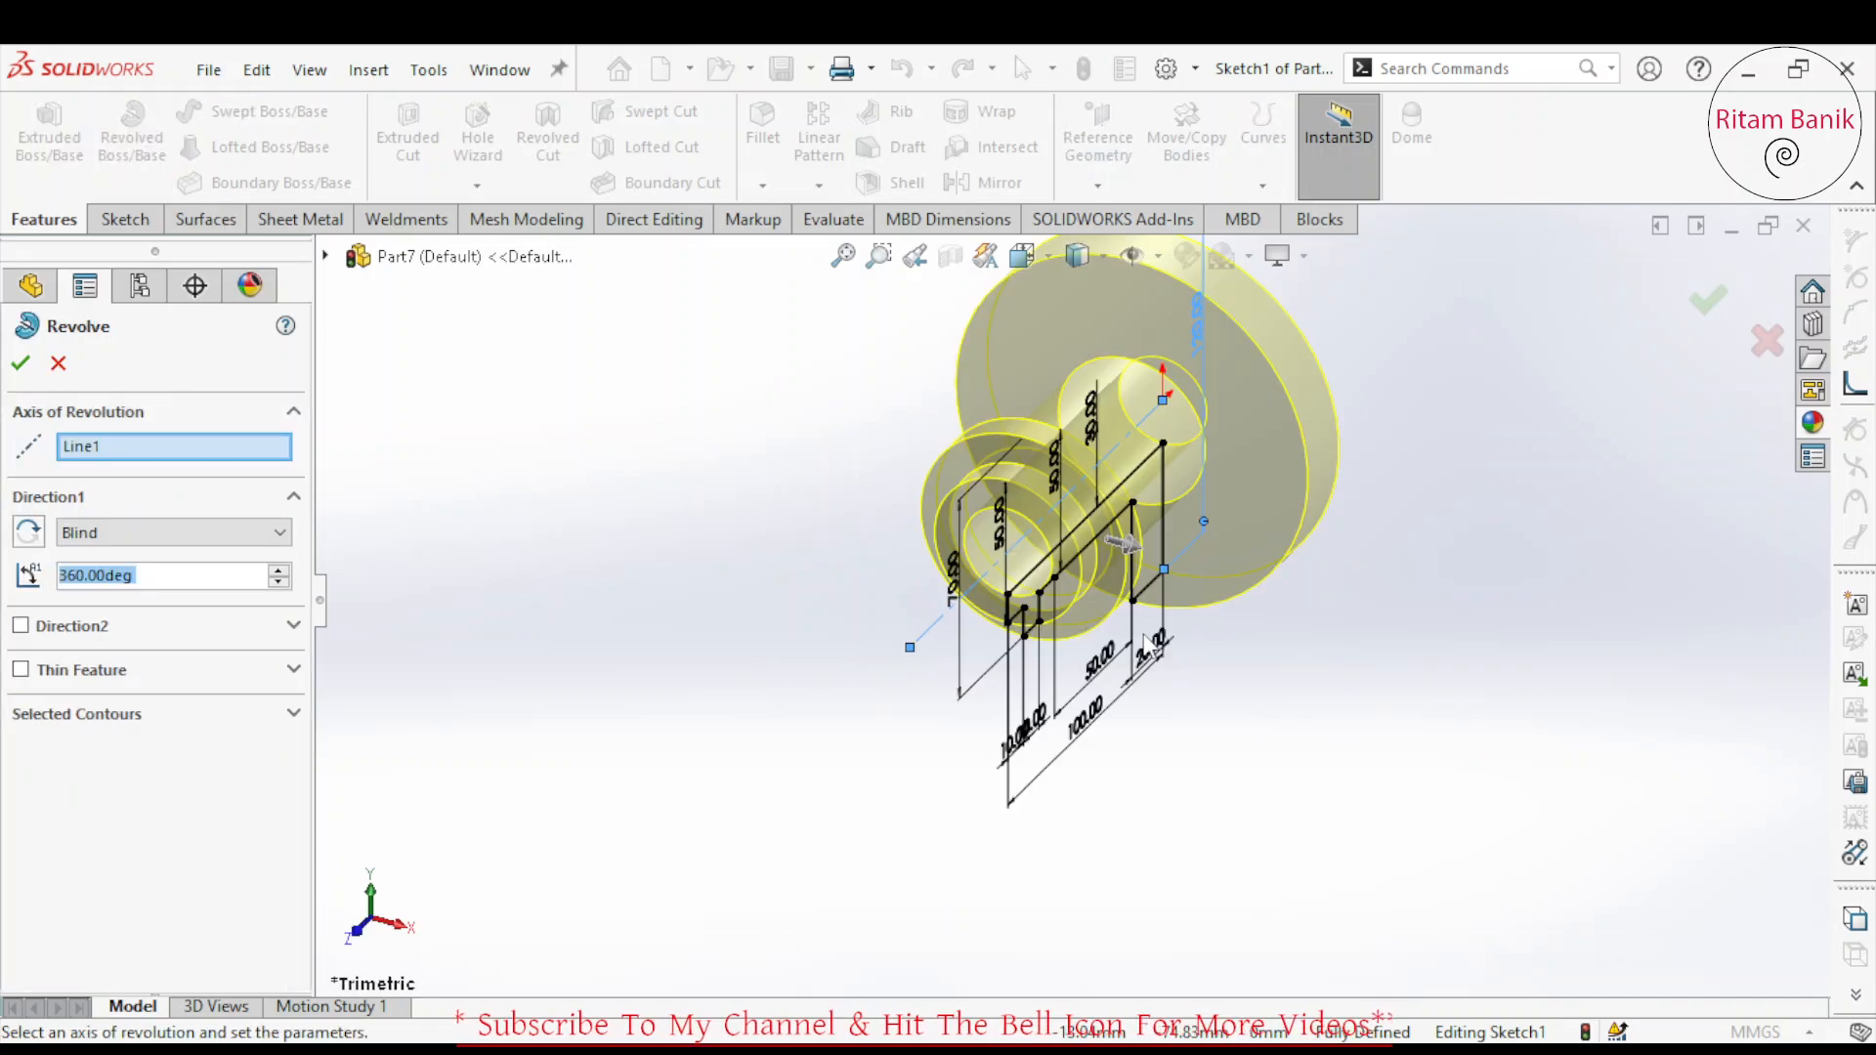
pyautogui.click(20, 366)
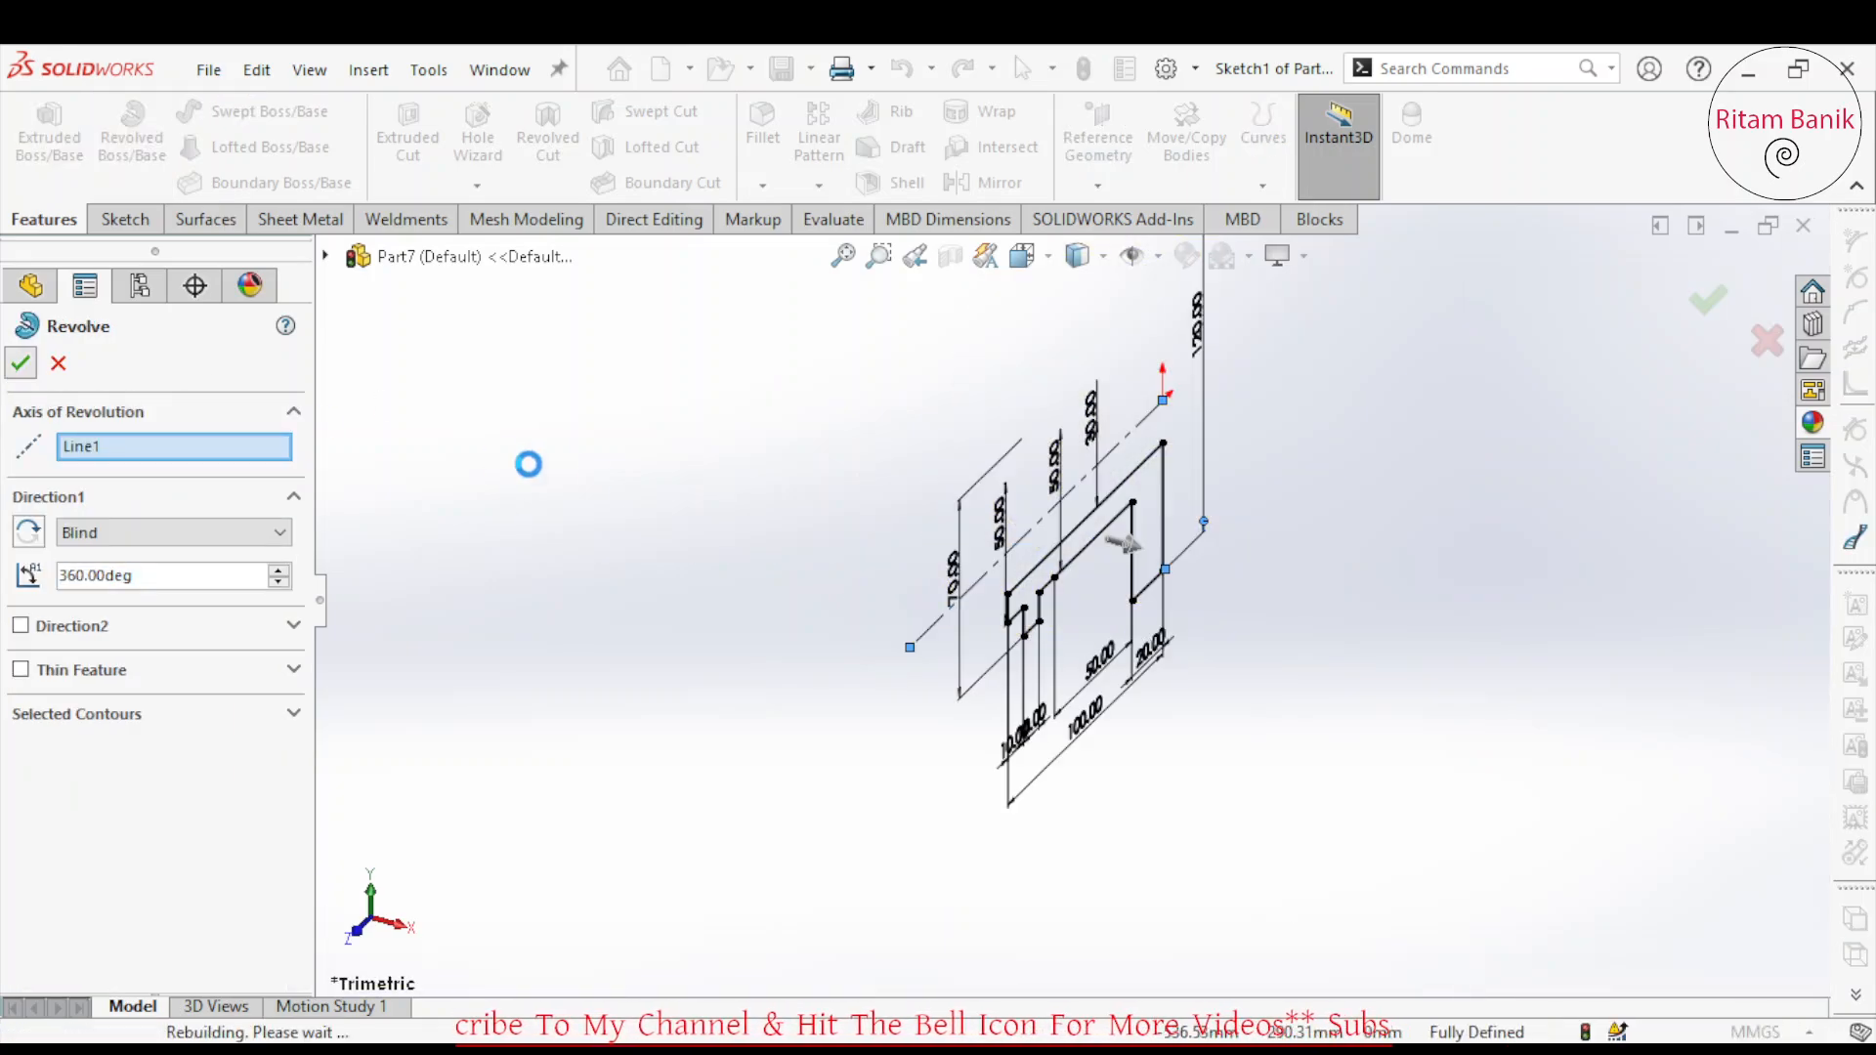
# Create a reference plane offset 50 mm from the large flange's inner face, towards the small collar.
pyautogui.moveTo(1314, 650); pyautogui.dragTo(1270, 494, button='middle')
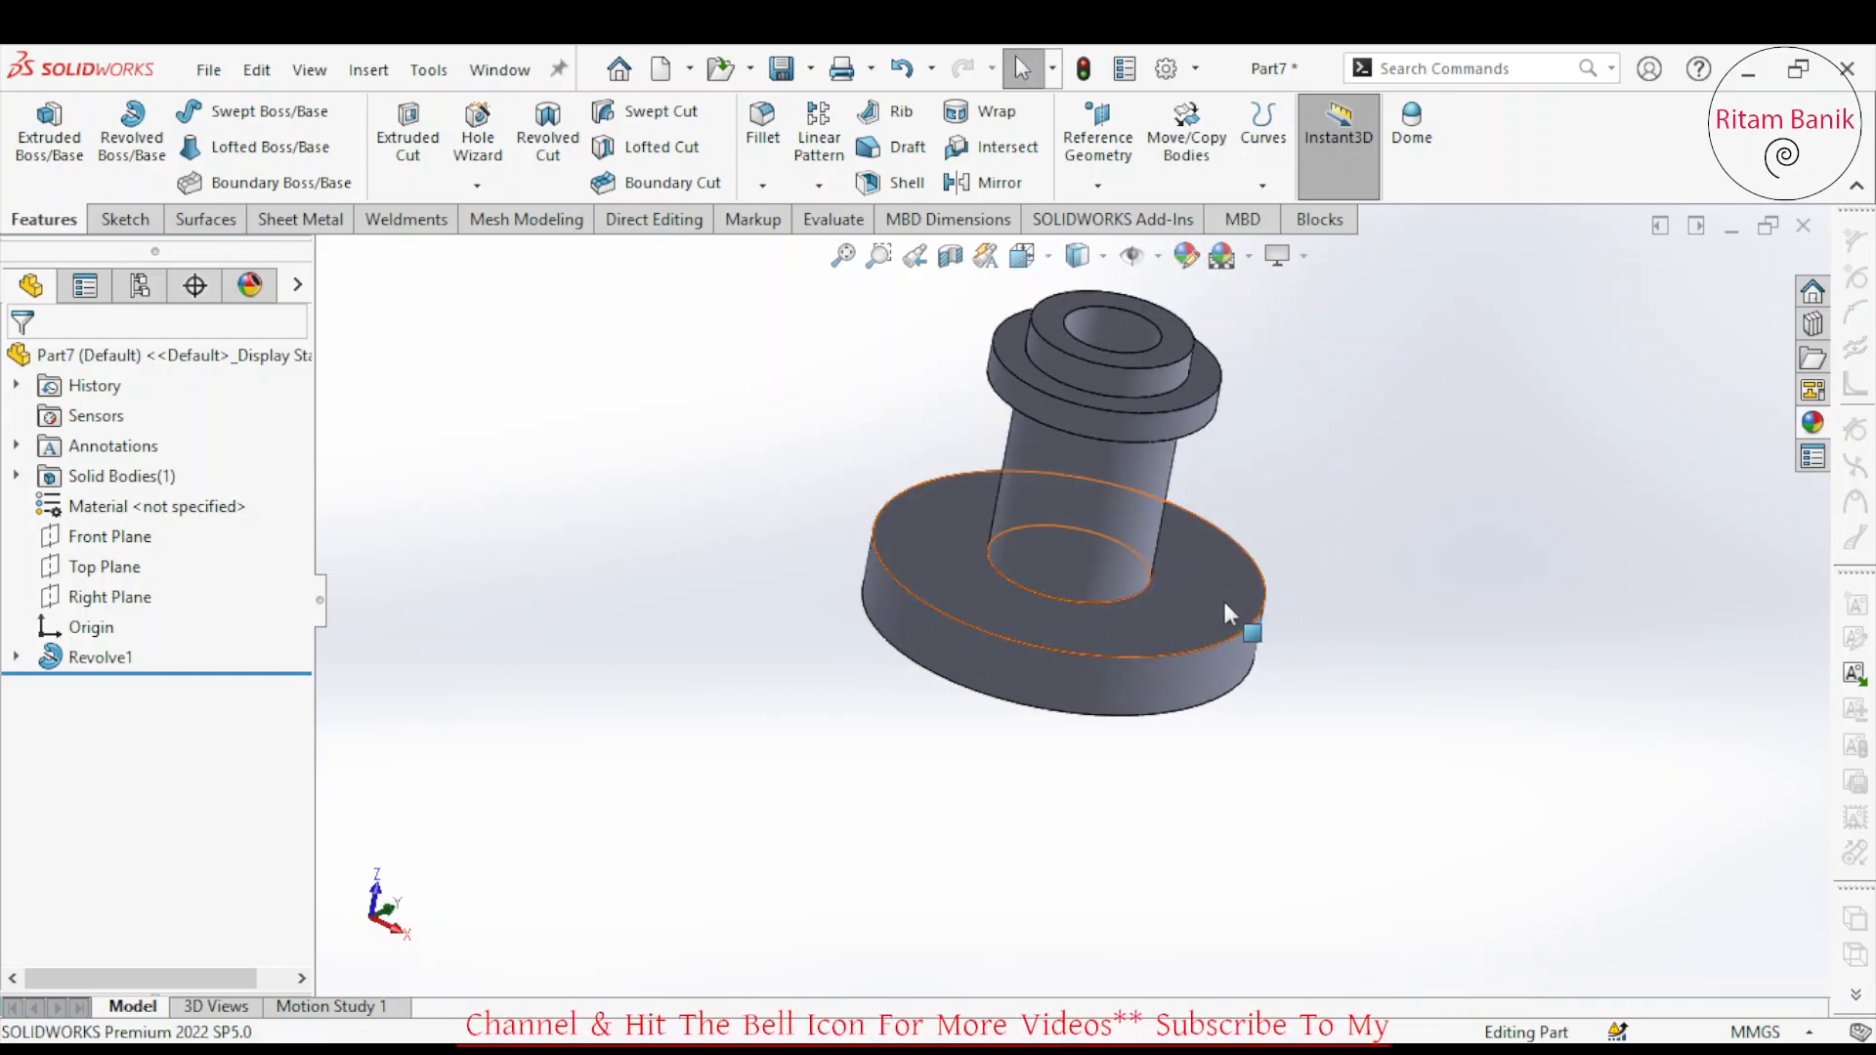
pyautogui.click(1117, 188)
pyautogui.click(1116, 214)
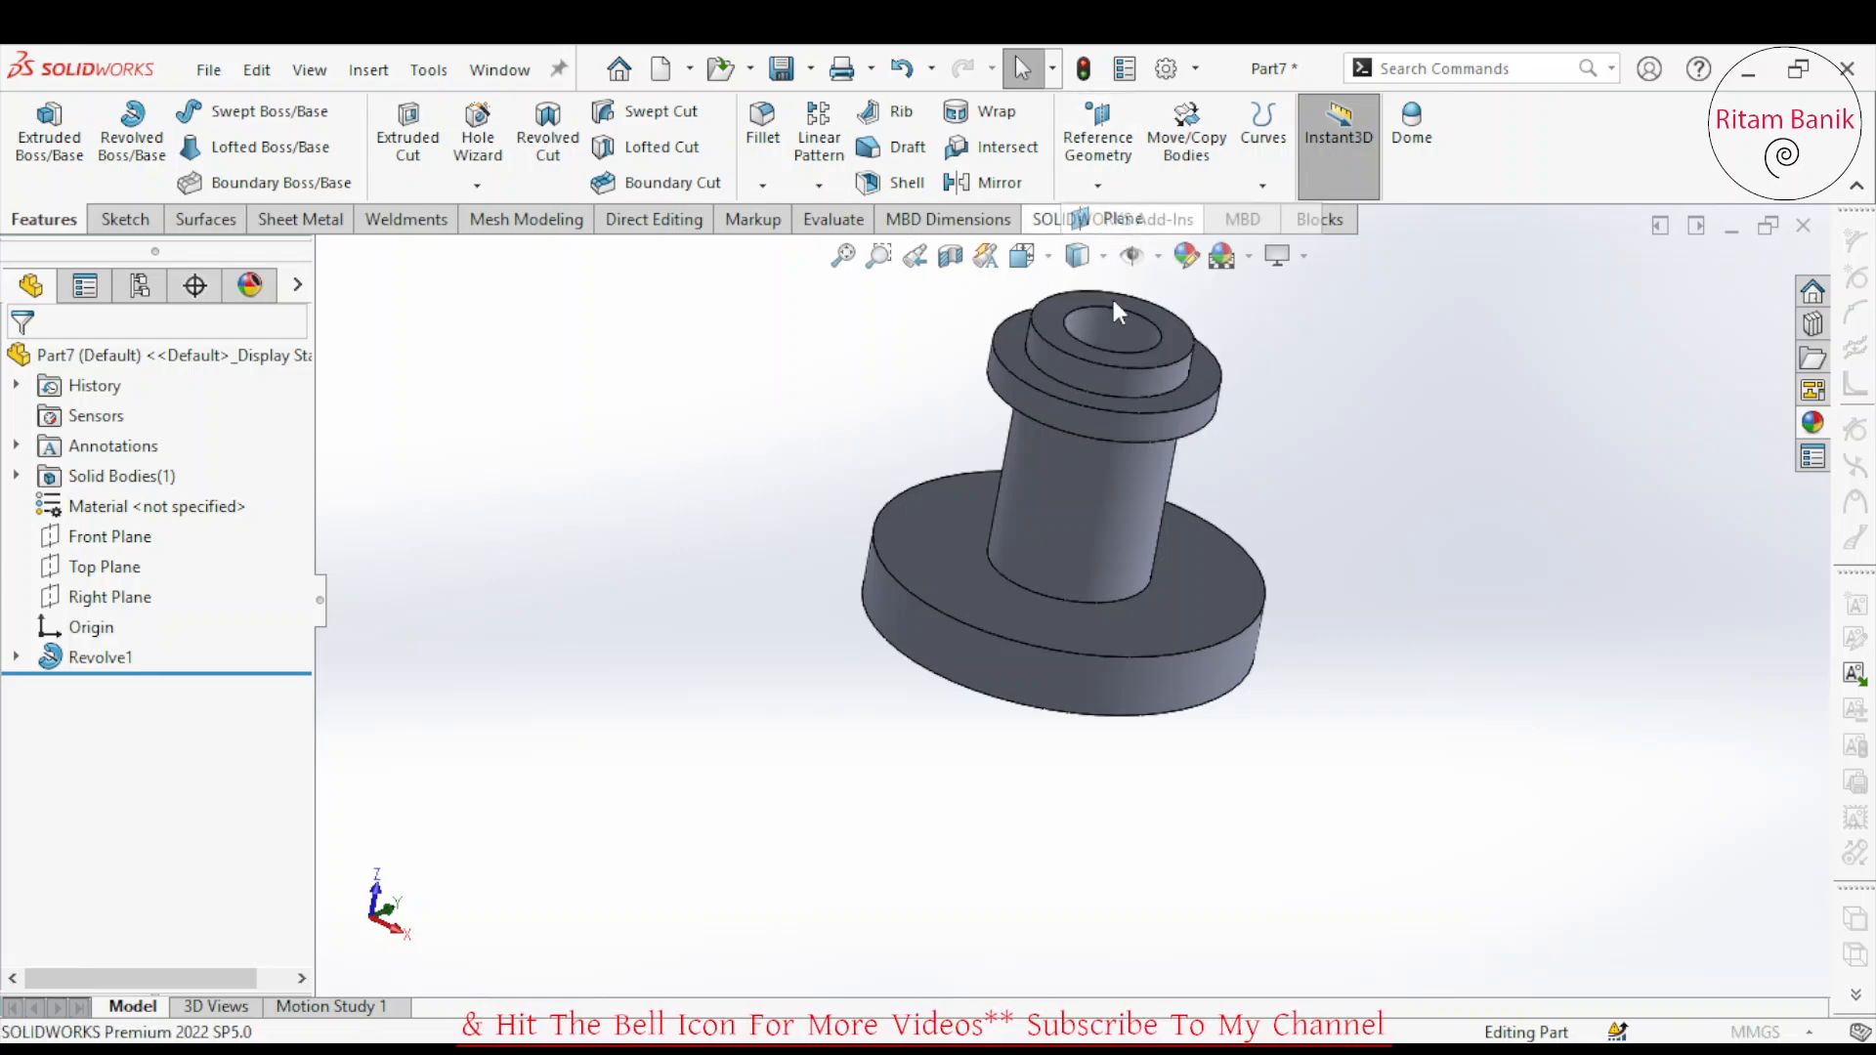
pyautogui.click(1162, 615)
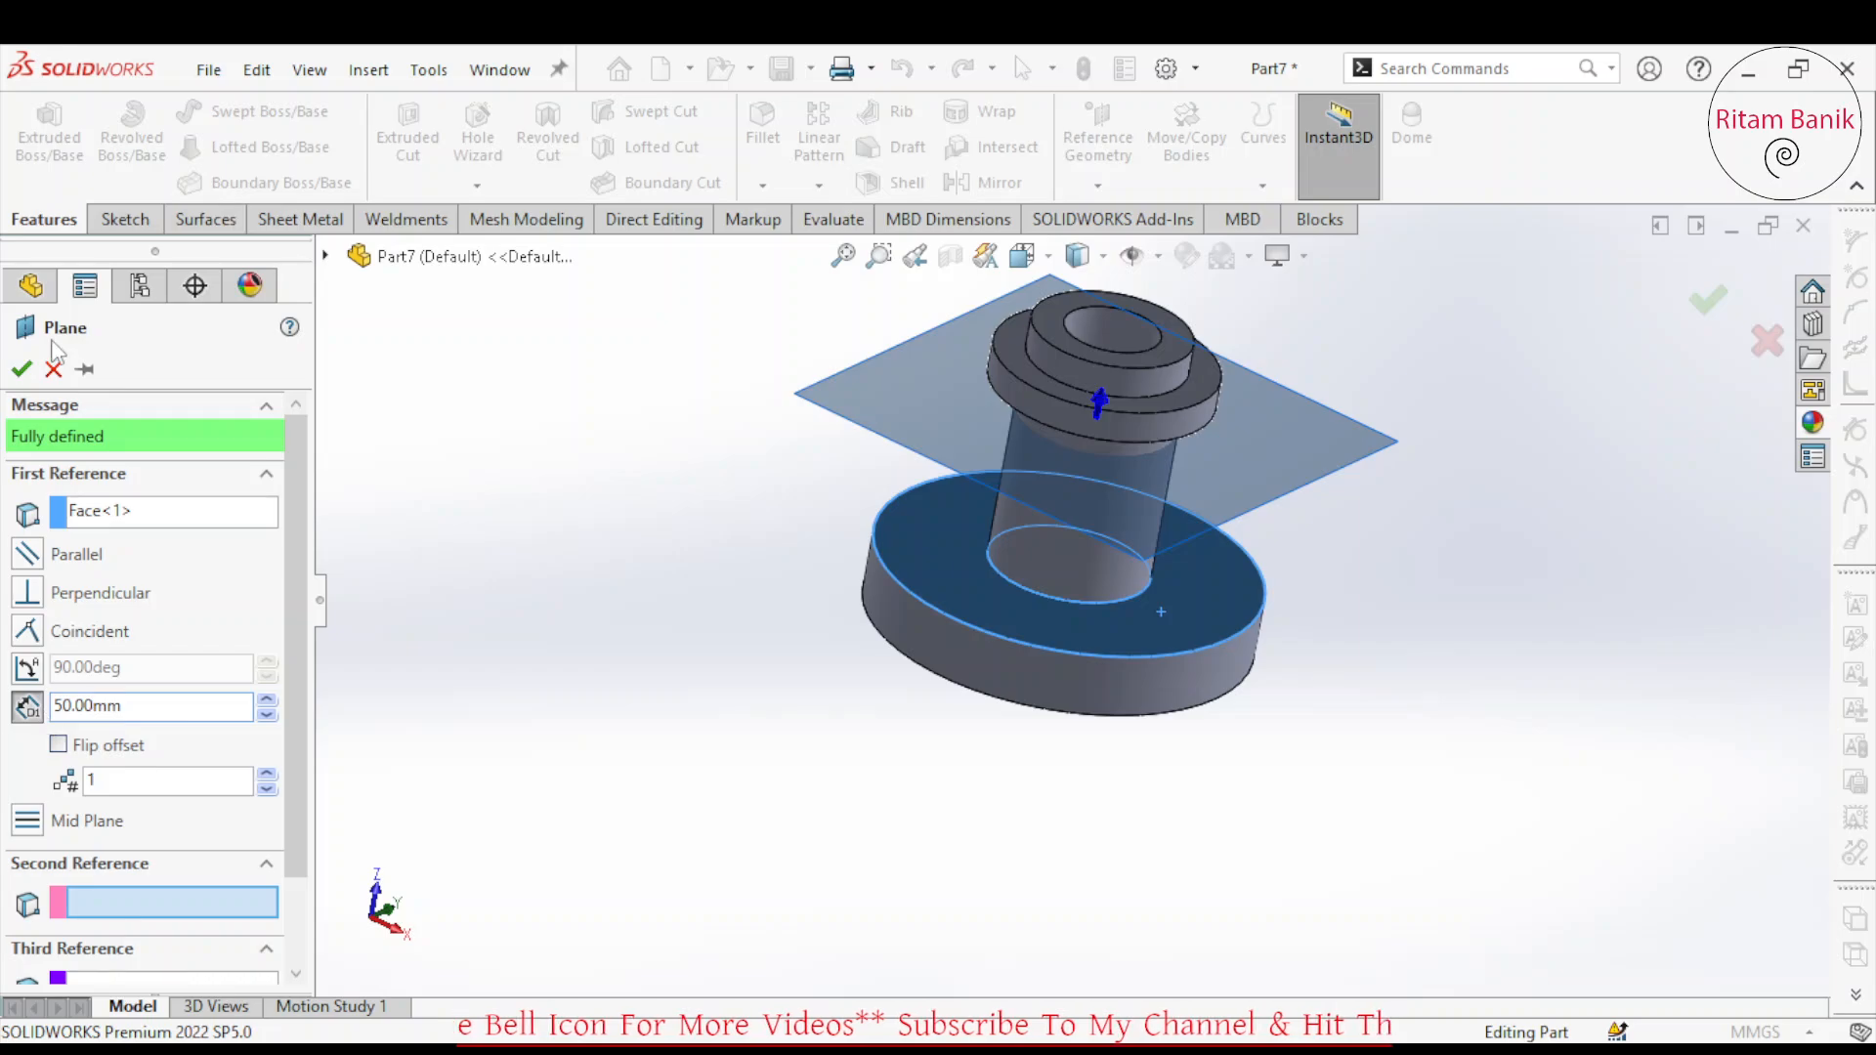
pyautogui.click(20, 369)
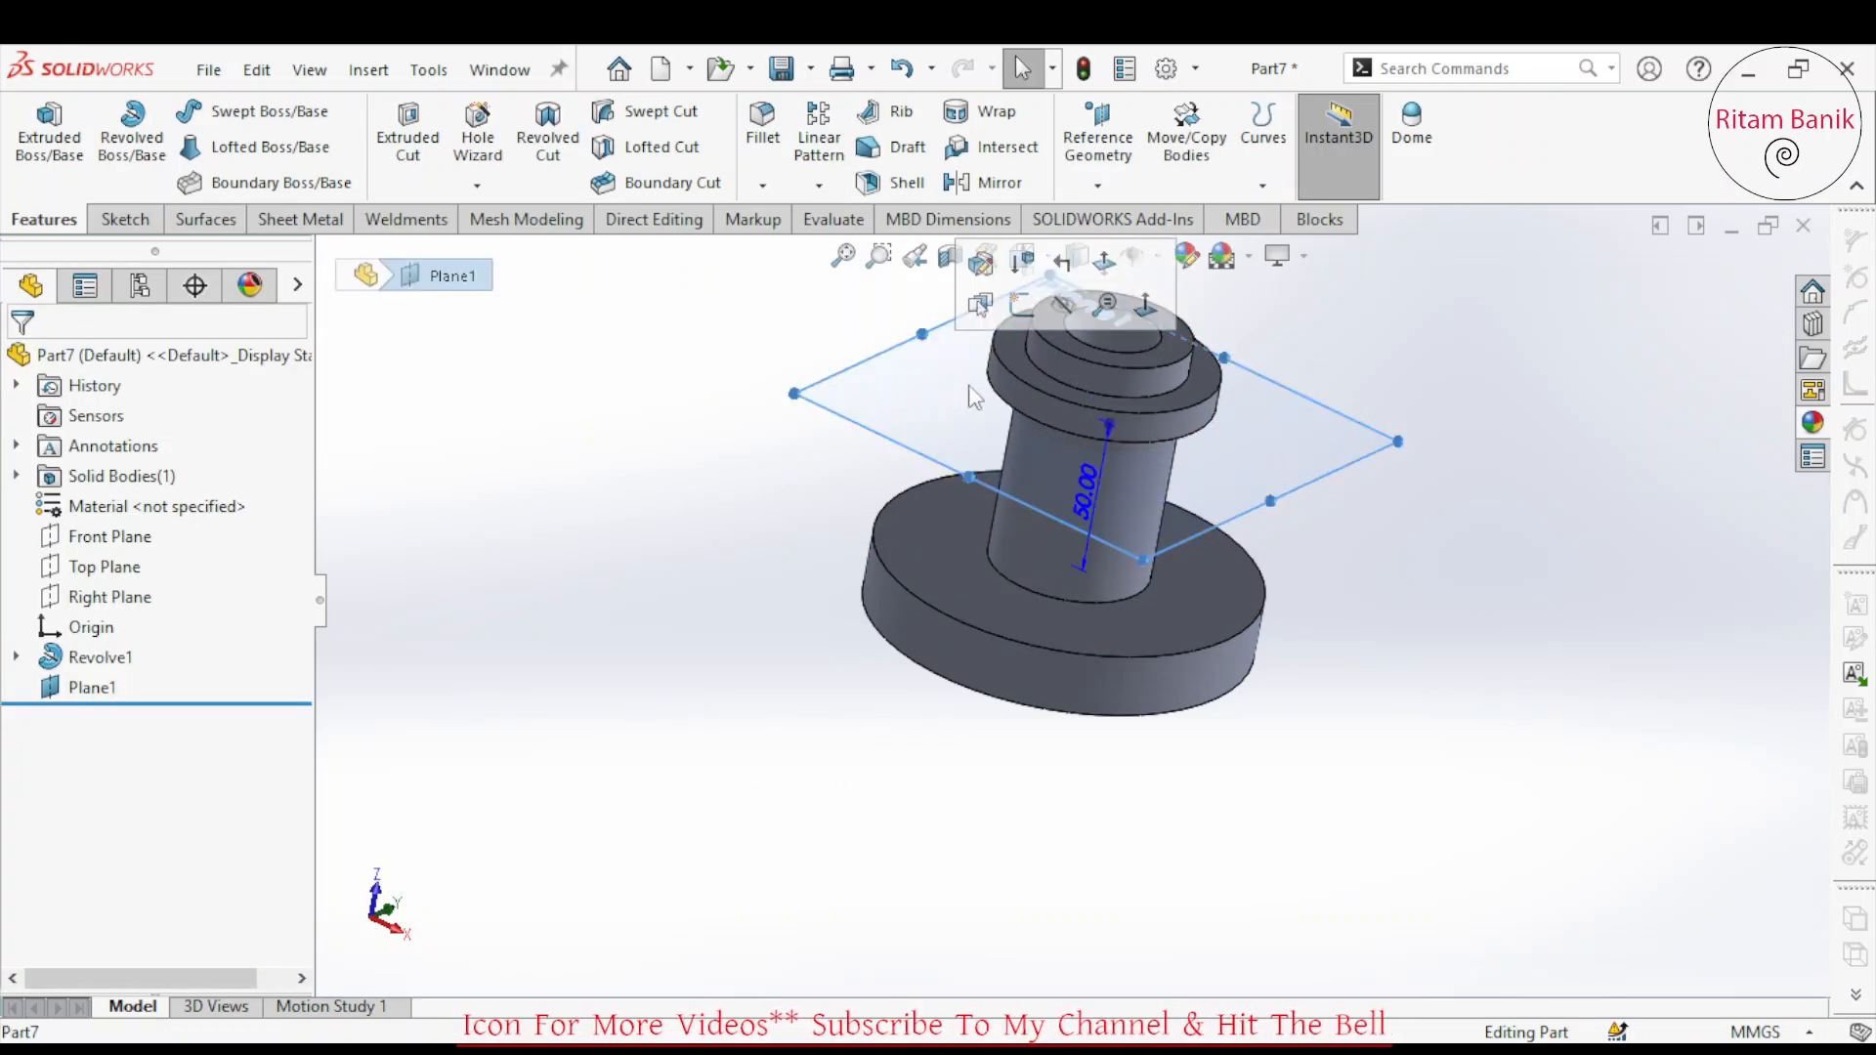
# Sketch a closed eight-sided line outline, about 162 mm tall, around the flange on the new offset plane.
pyautogui.click(1022, 304)
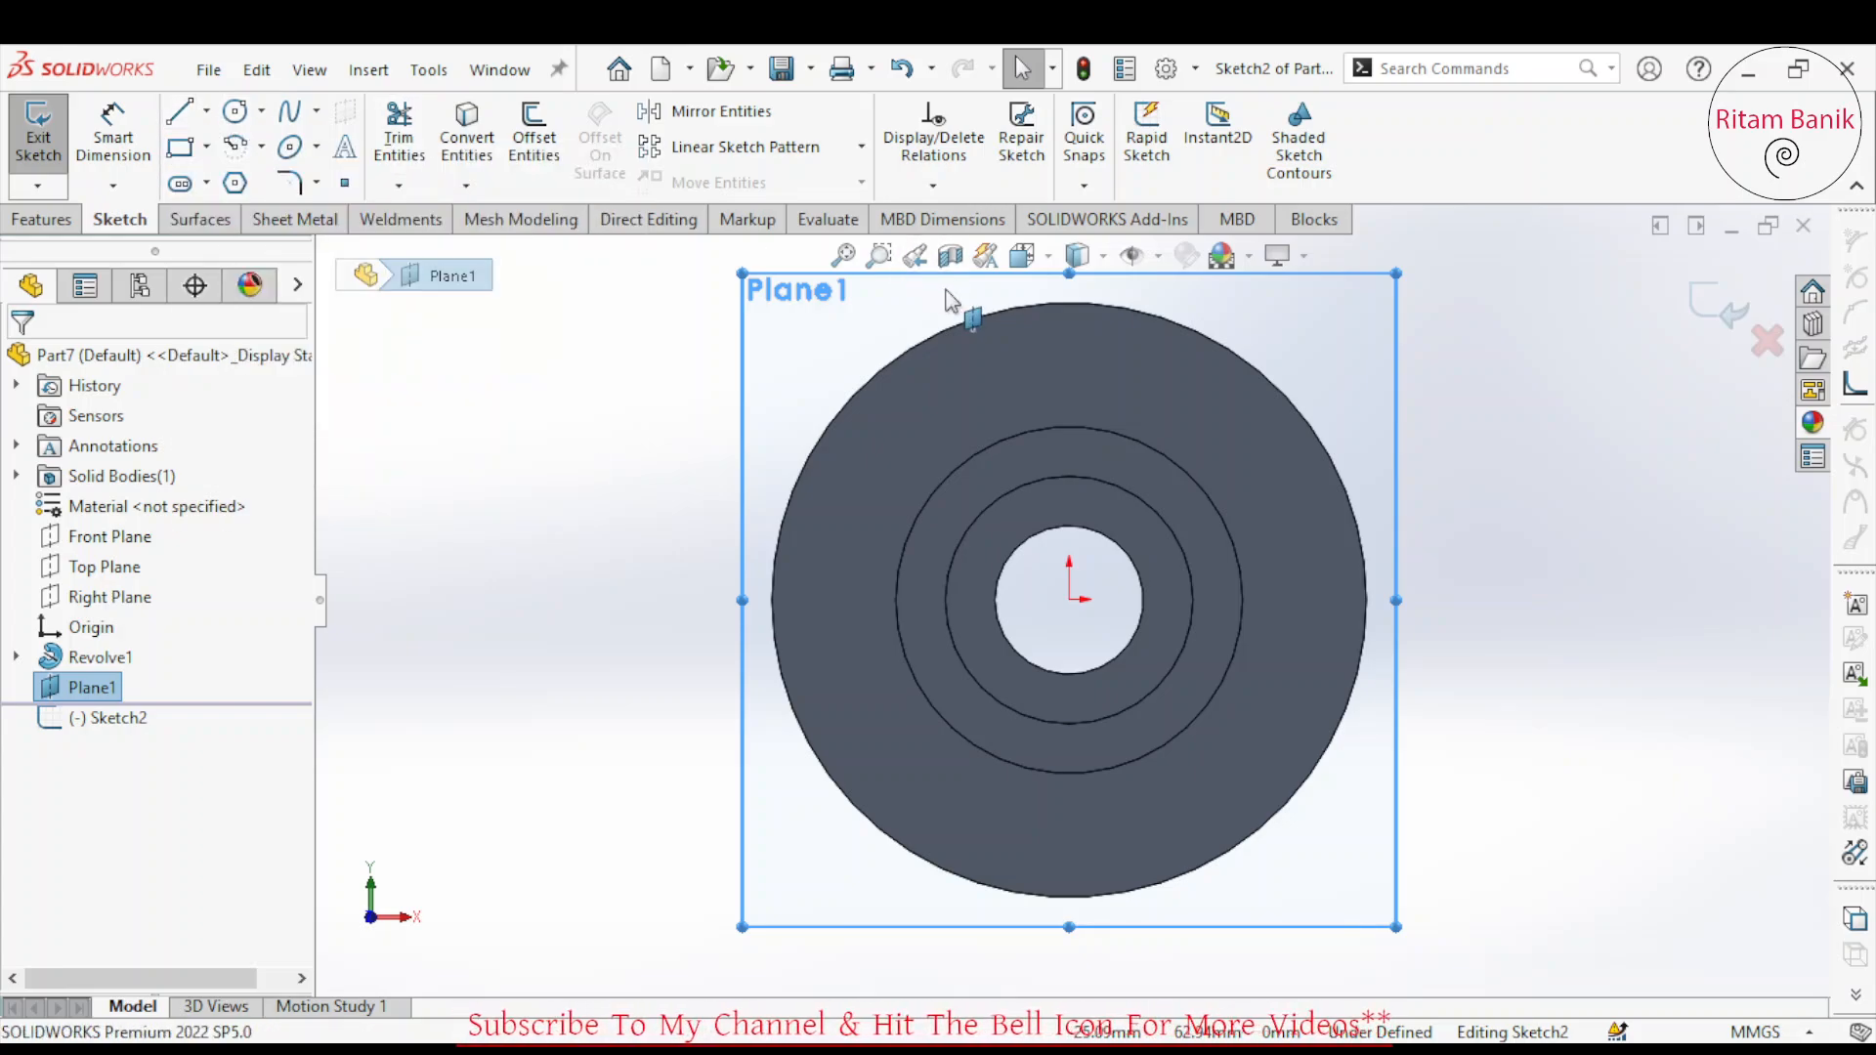
pyautogui.click(175, 115)
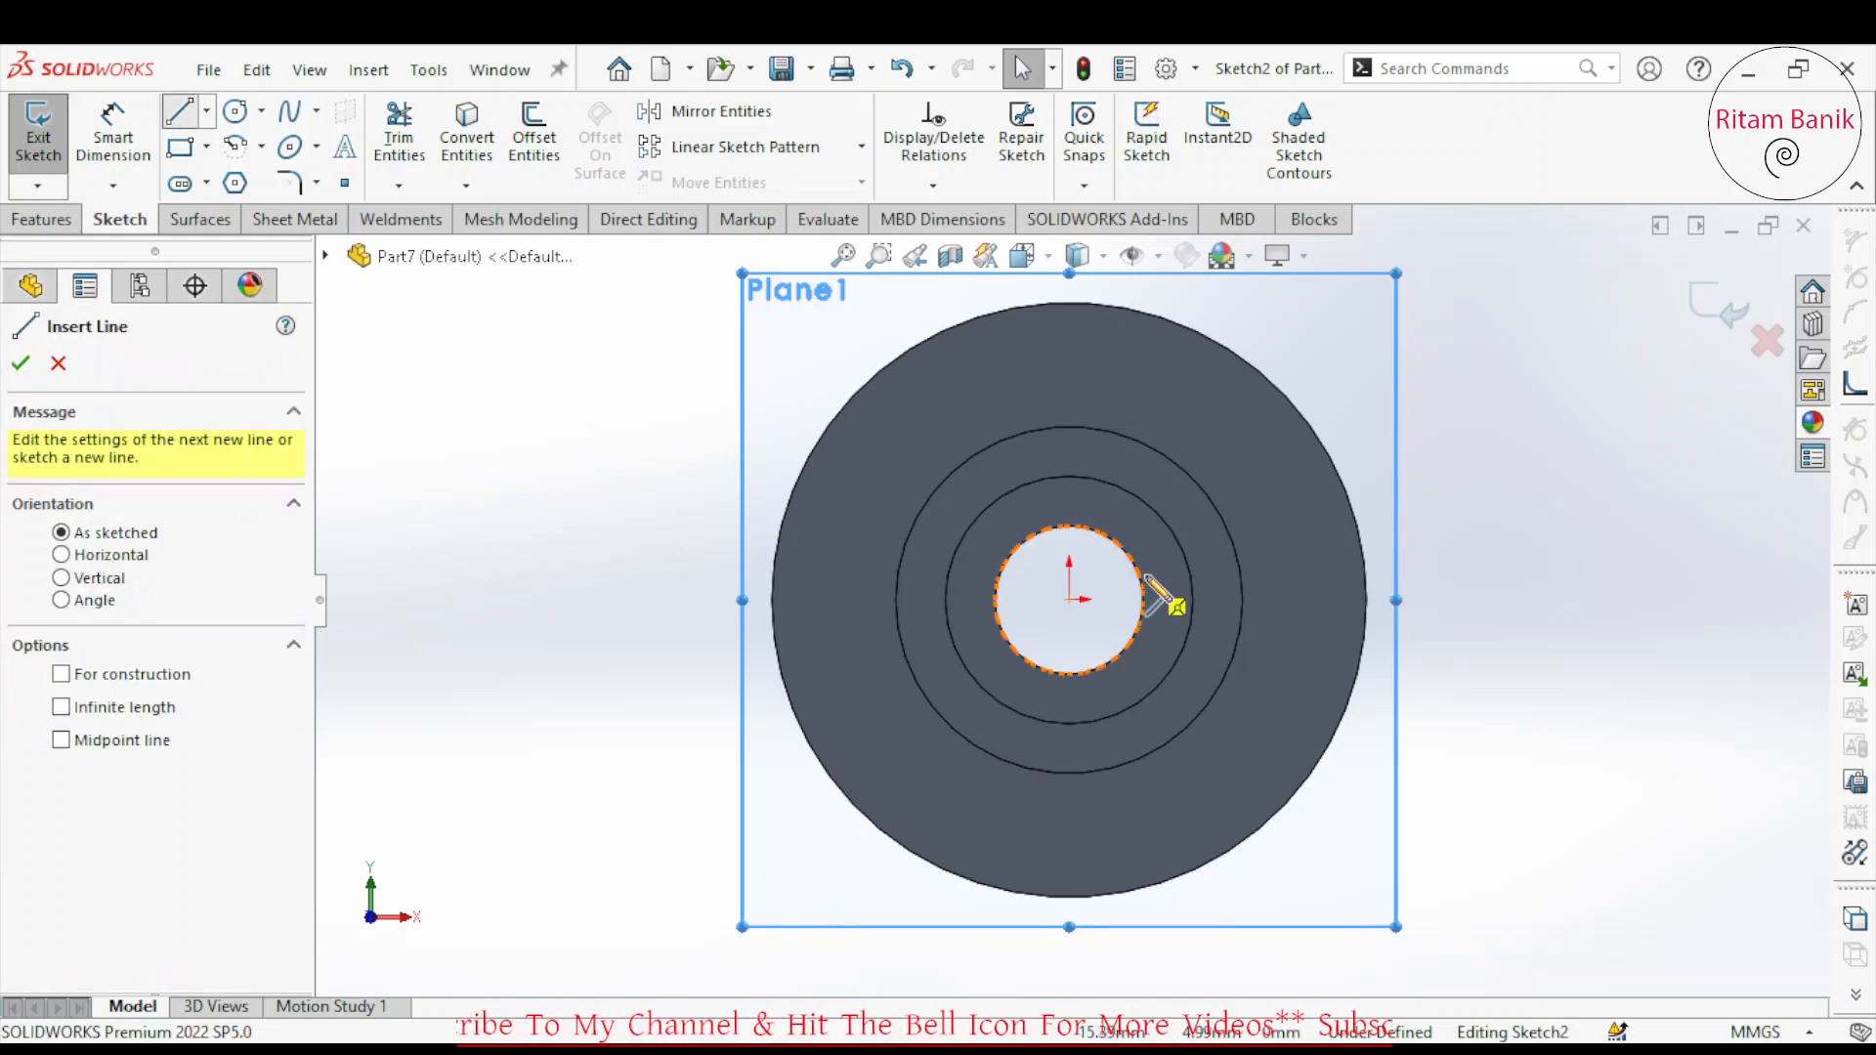
pyautogui.scroll(3, 1124, 547)
pyautogui.click(916, 361)
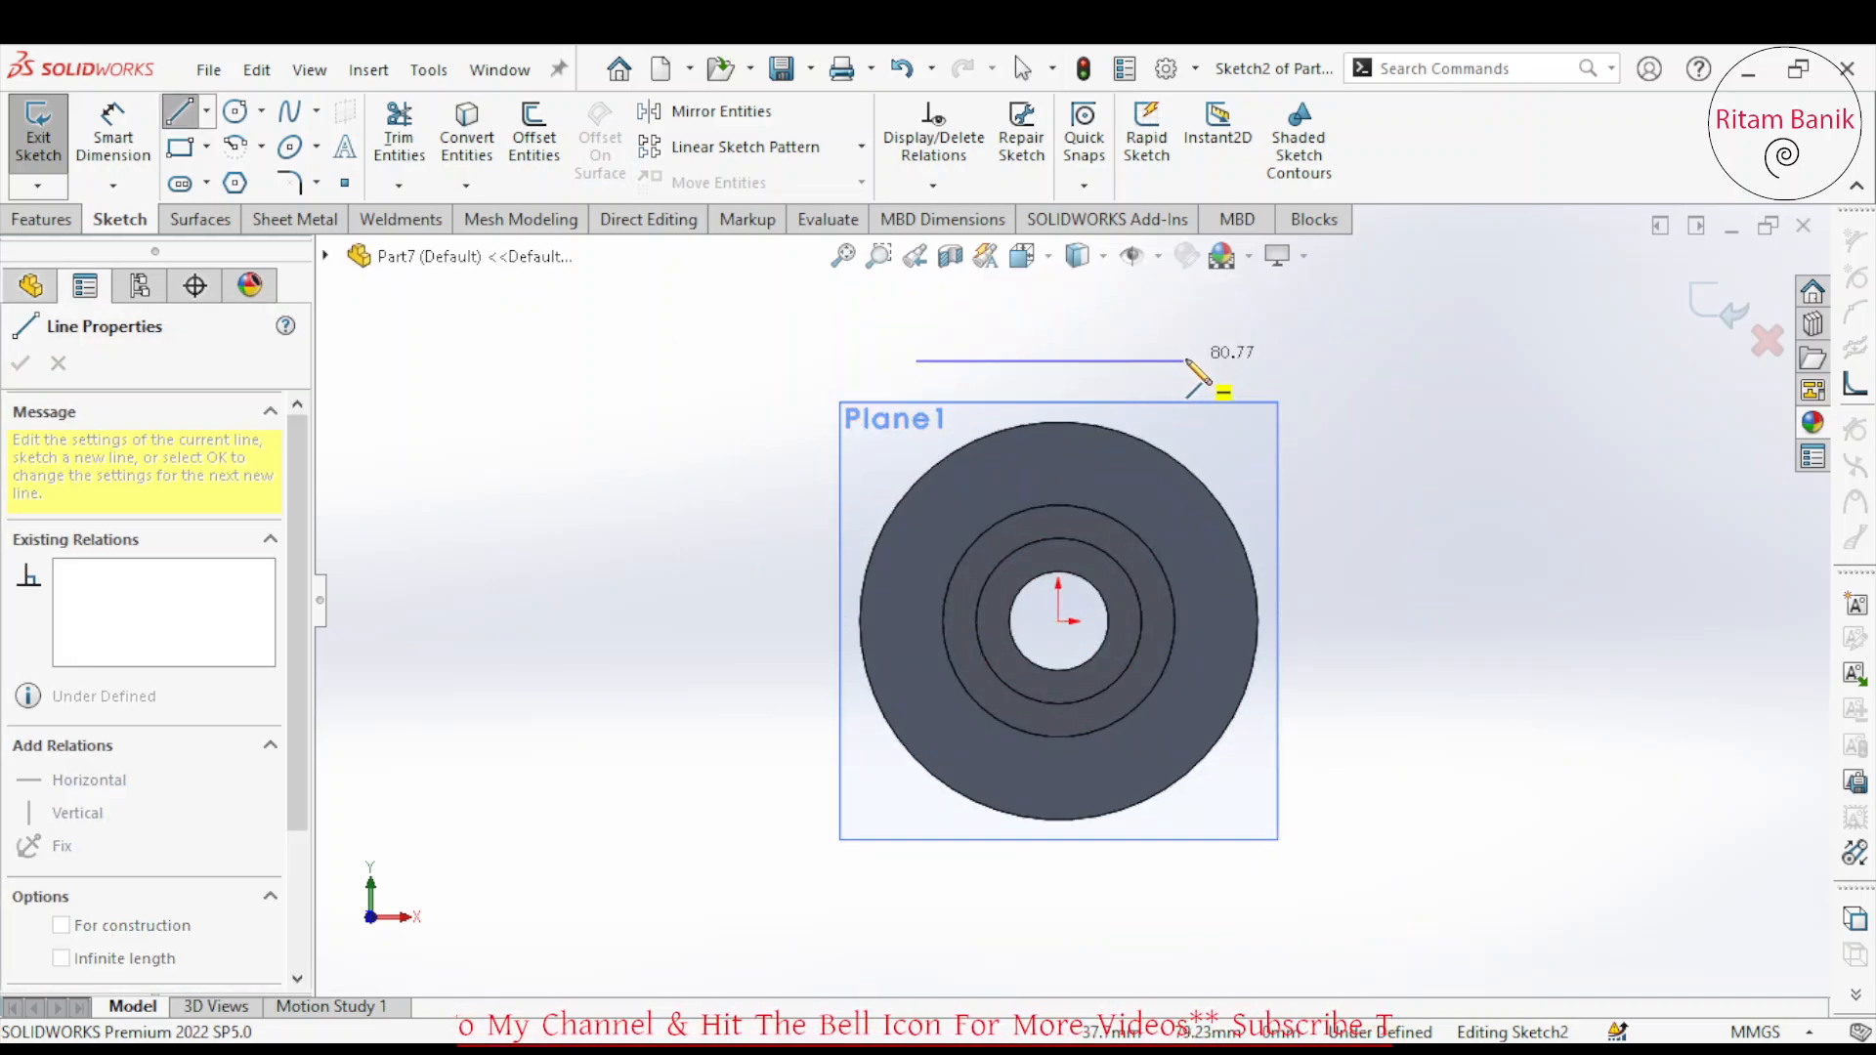
pyautogui.click(1176, 361)
pyautogui.click(1327, 528)
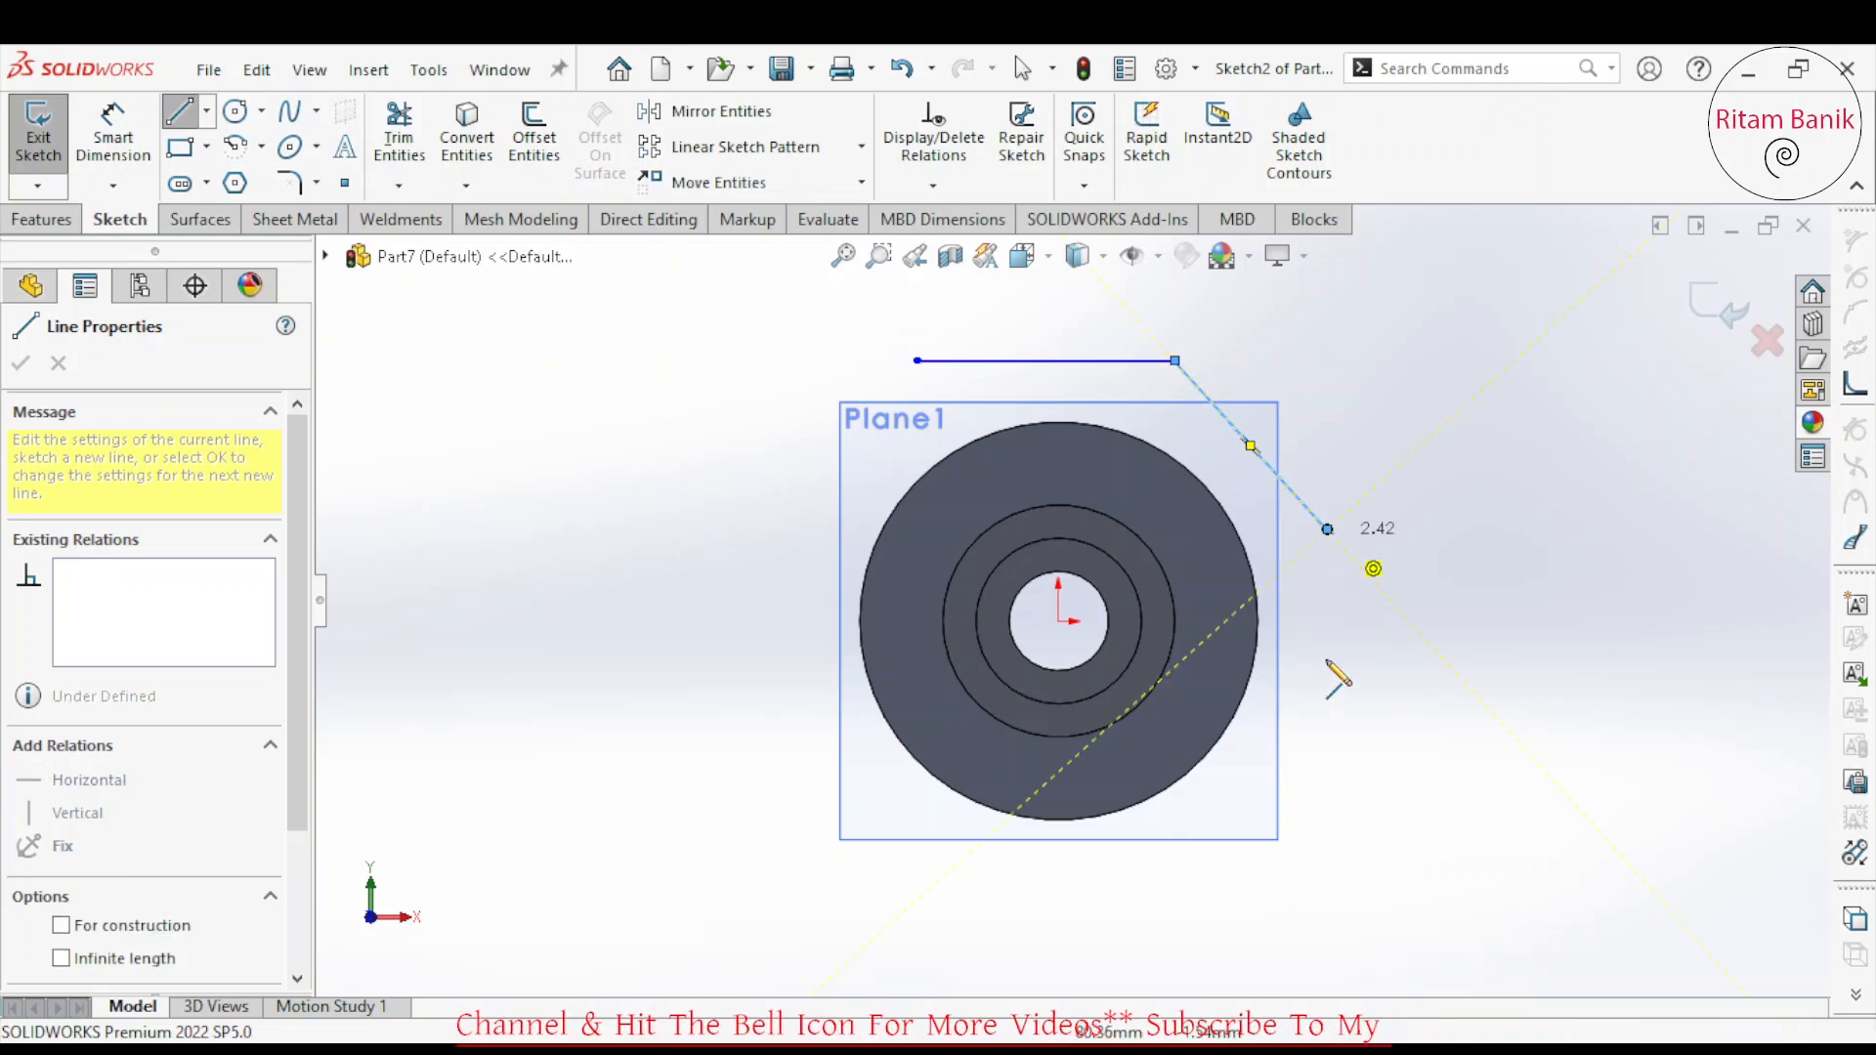
pyautogui.click(1327, 691)
pyautogui.click(1134, 884)
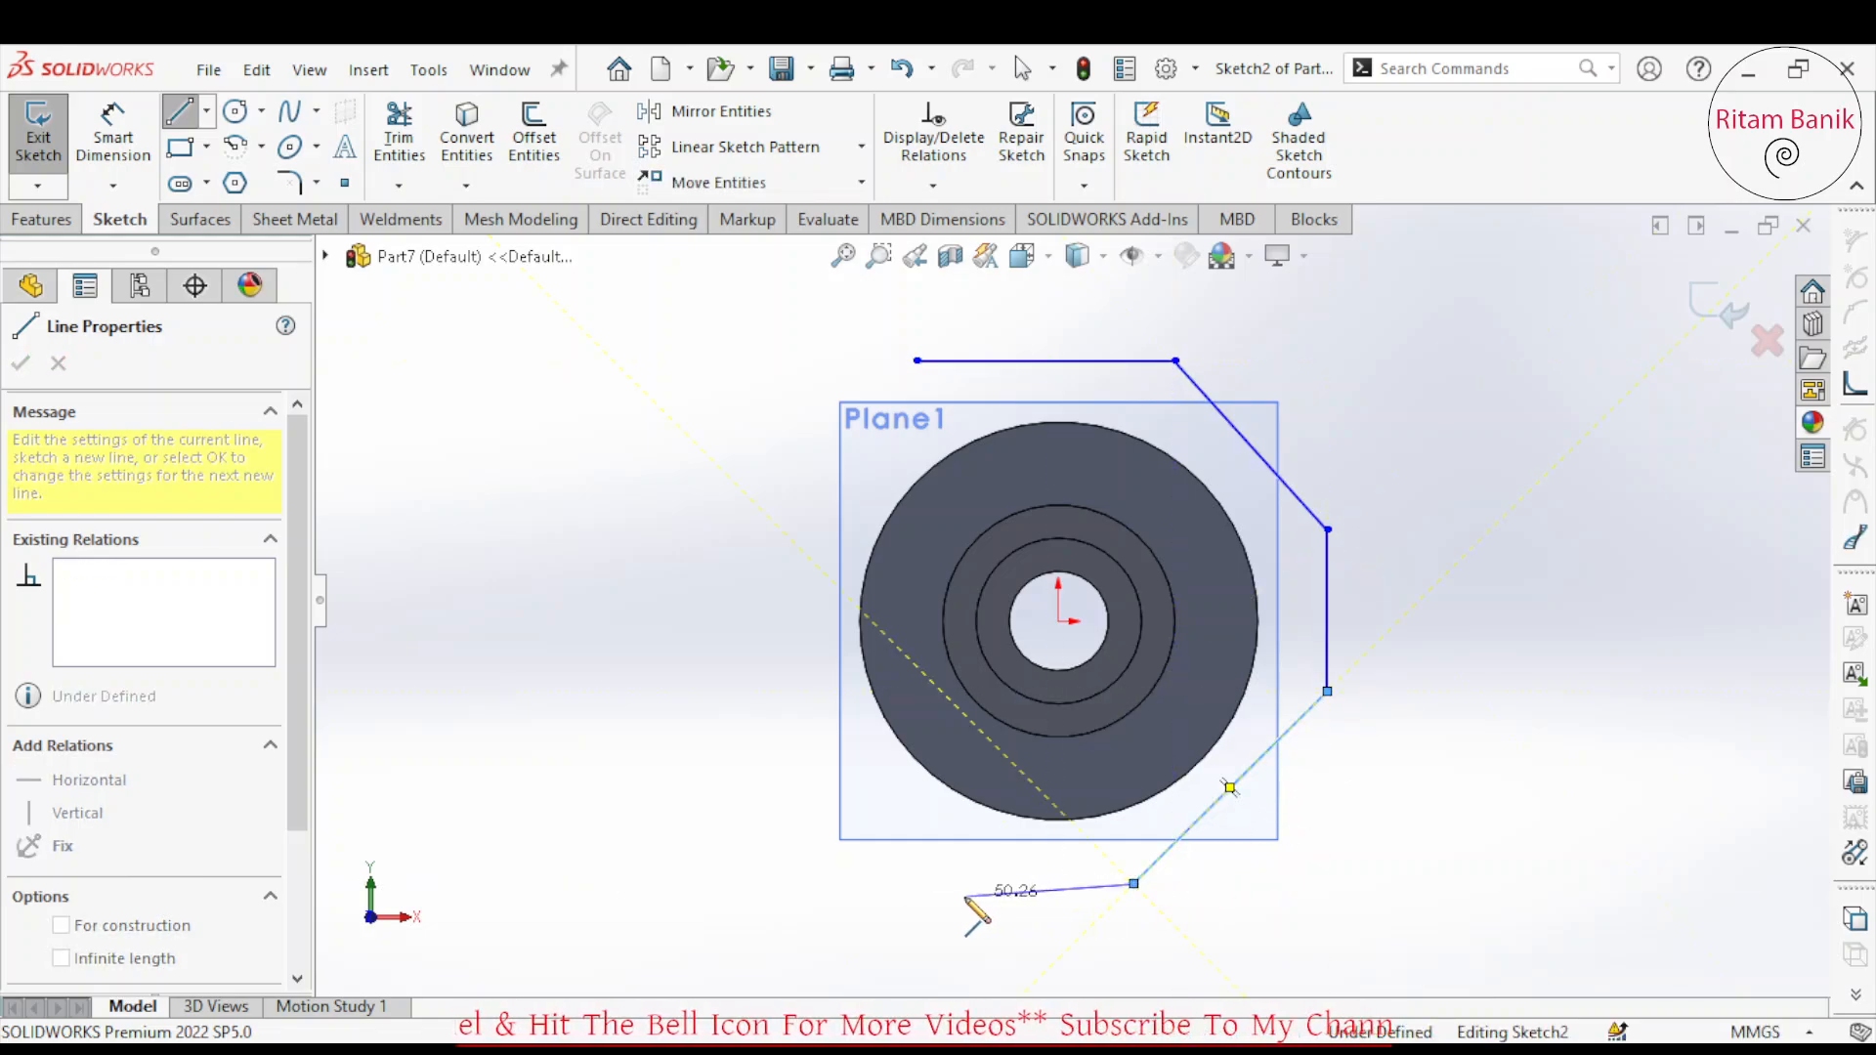
pyautogui.click(735, 740)
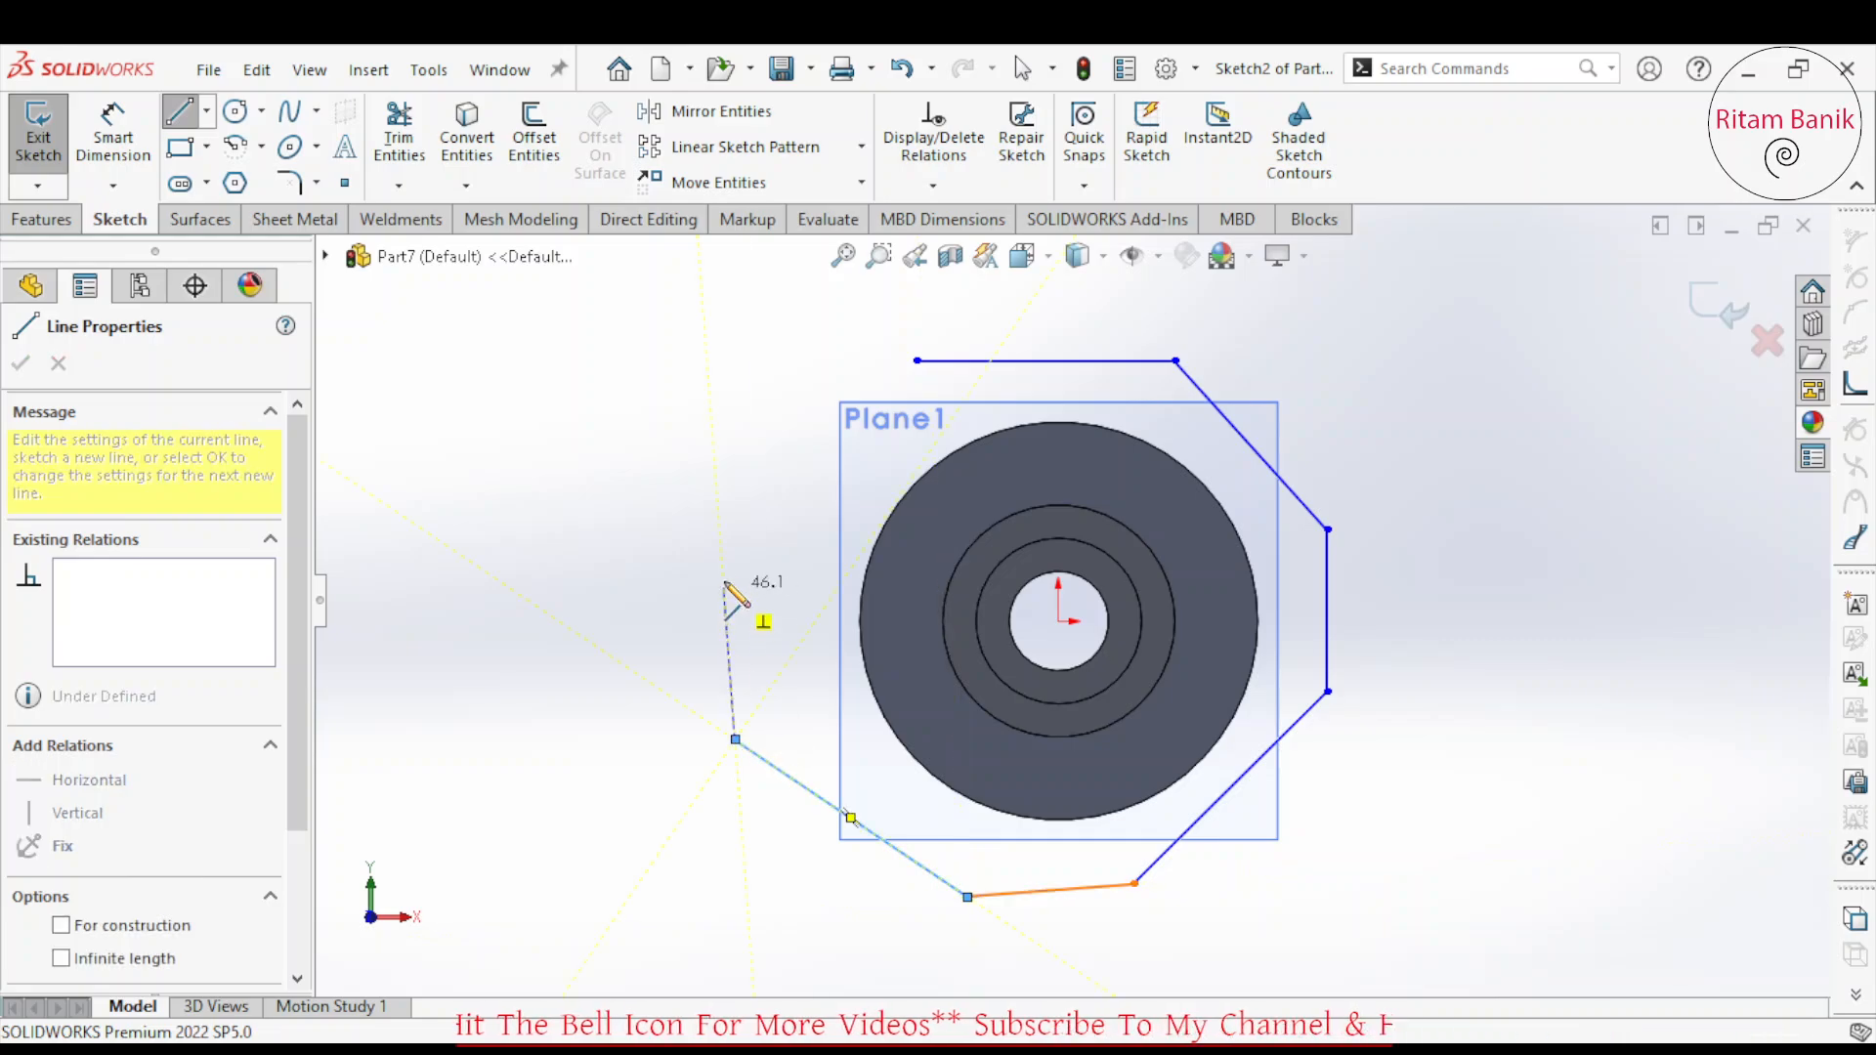
pyautogui.click(735, 554)
pyautogui.click(917, 361)
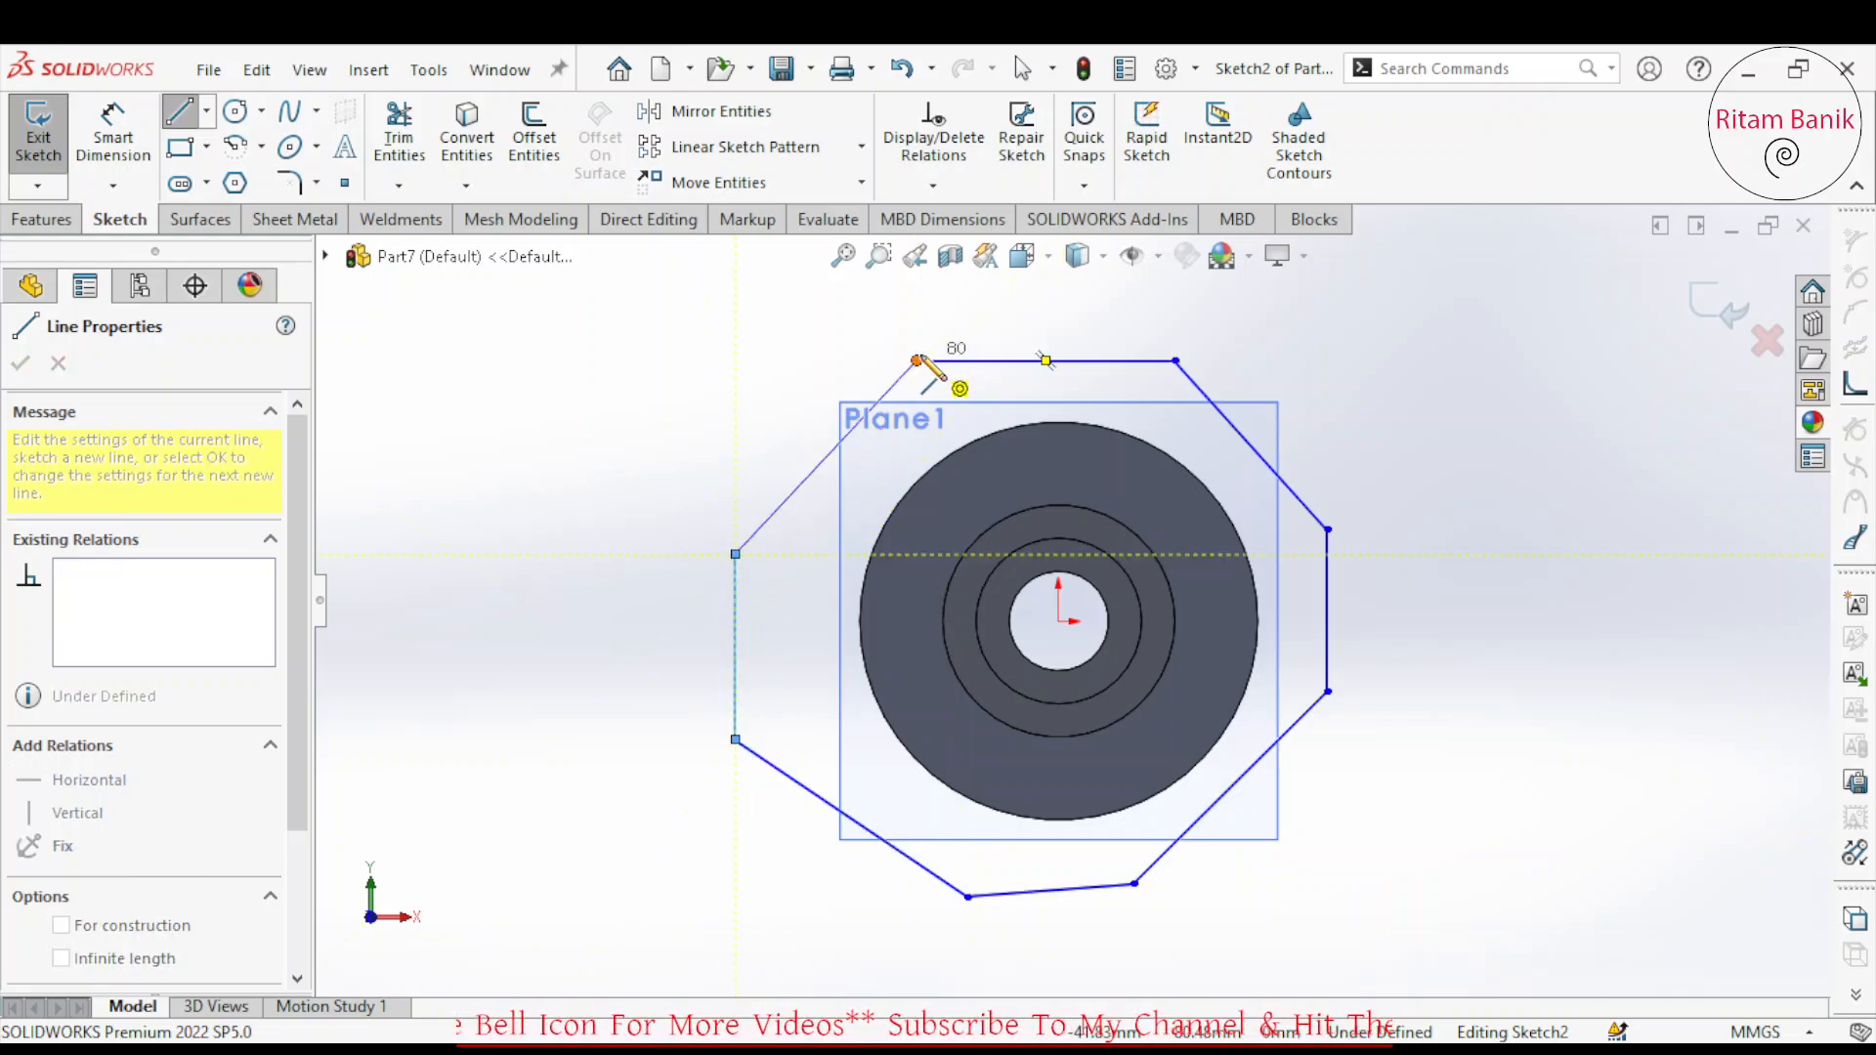
pyautogui.press('Escape')
# Make the outline's slanted lower edge horizontal.
pyautogui.click(1051, 889)
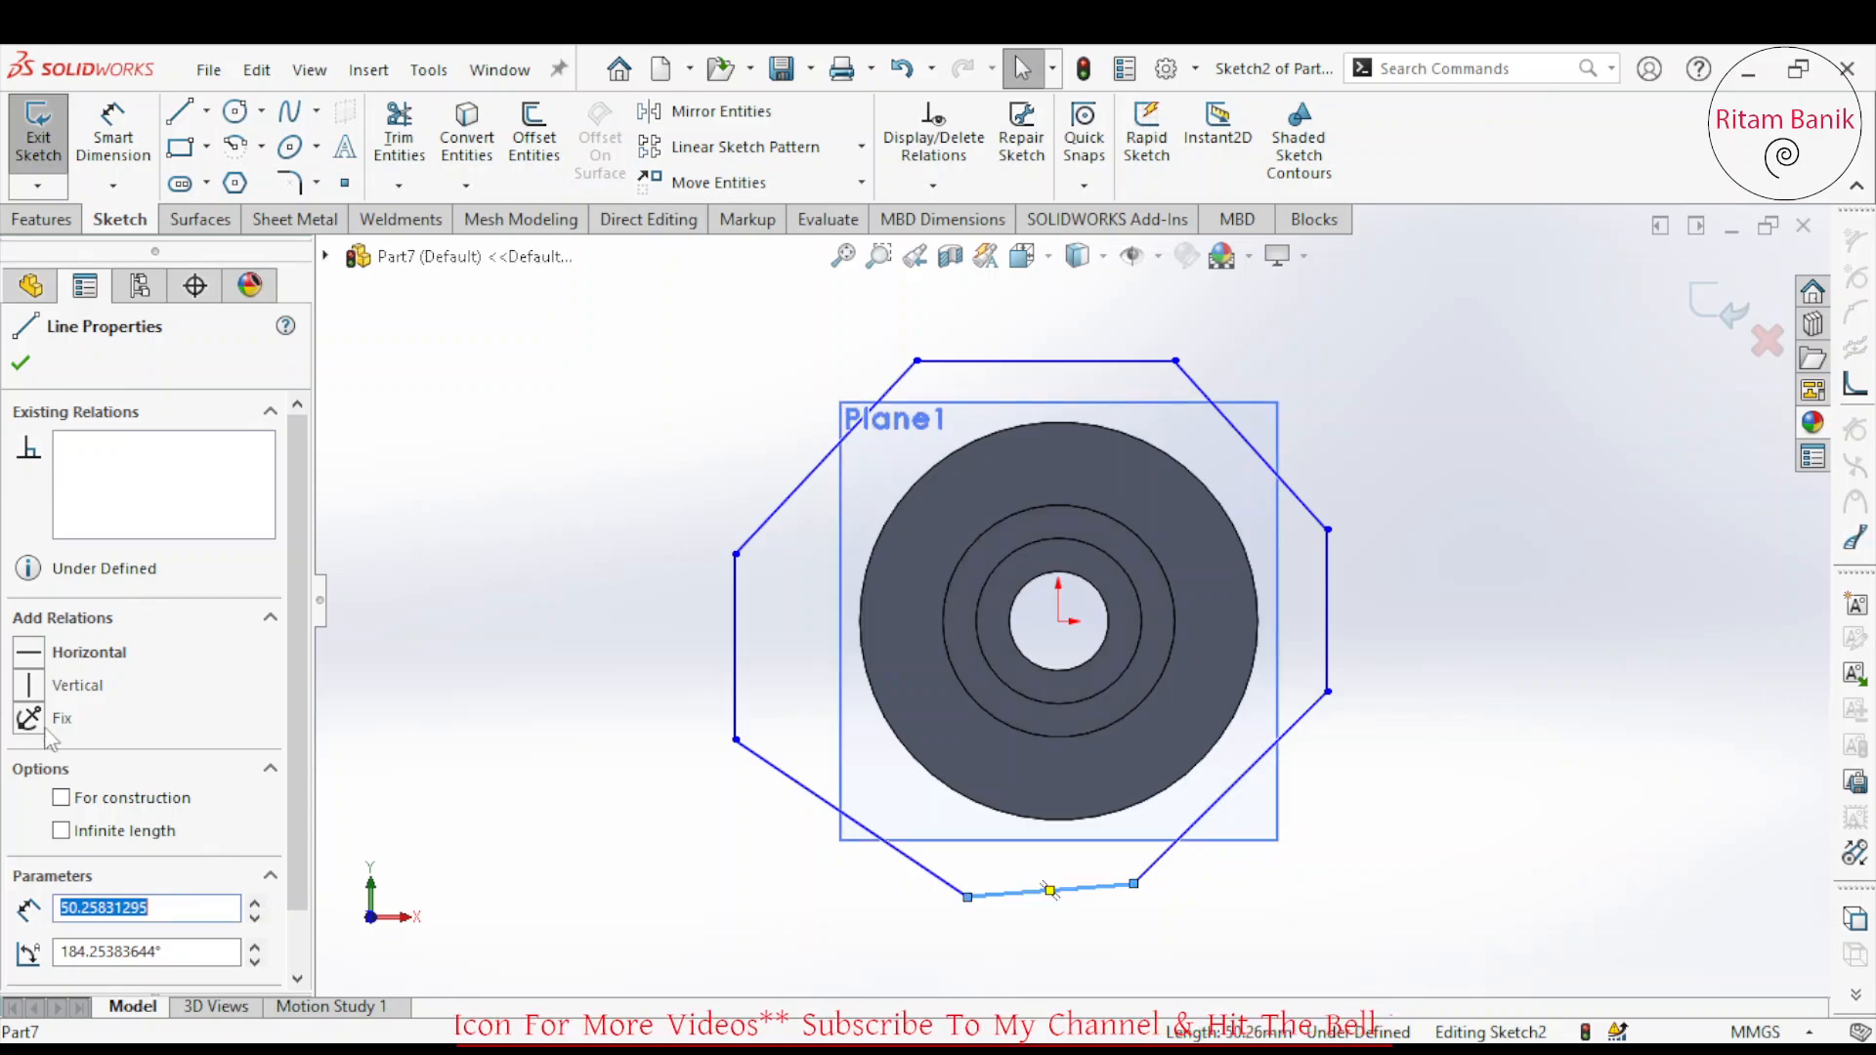
pyautogui.click(33, 659)
pyautogui.click(401, 598)
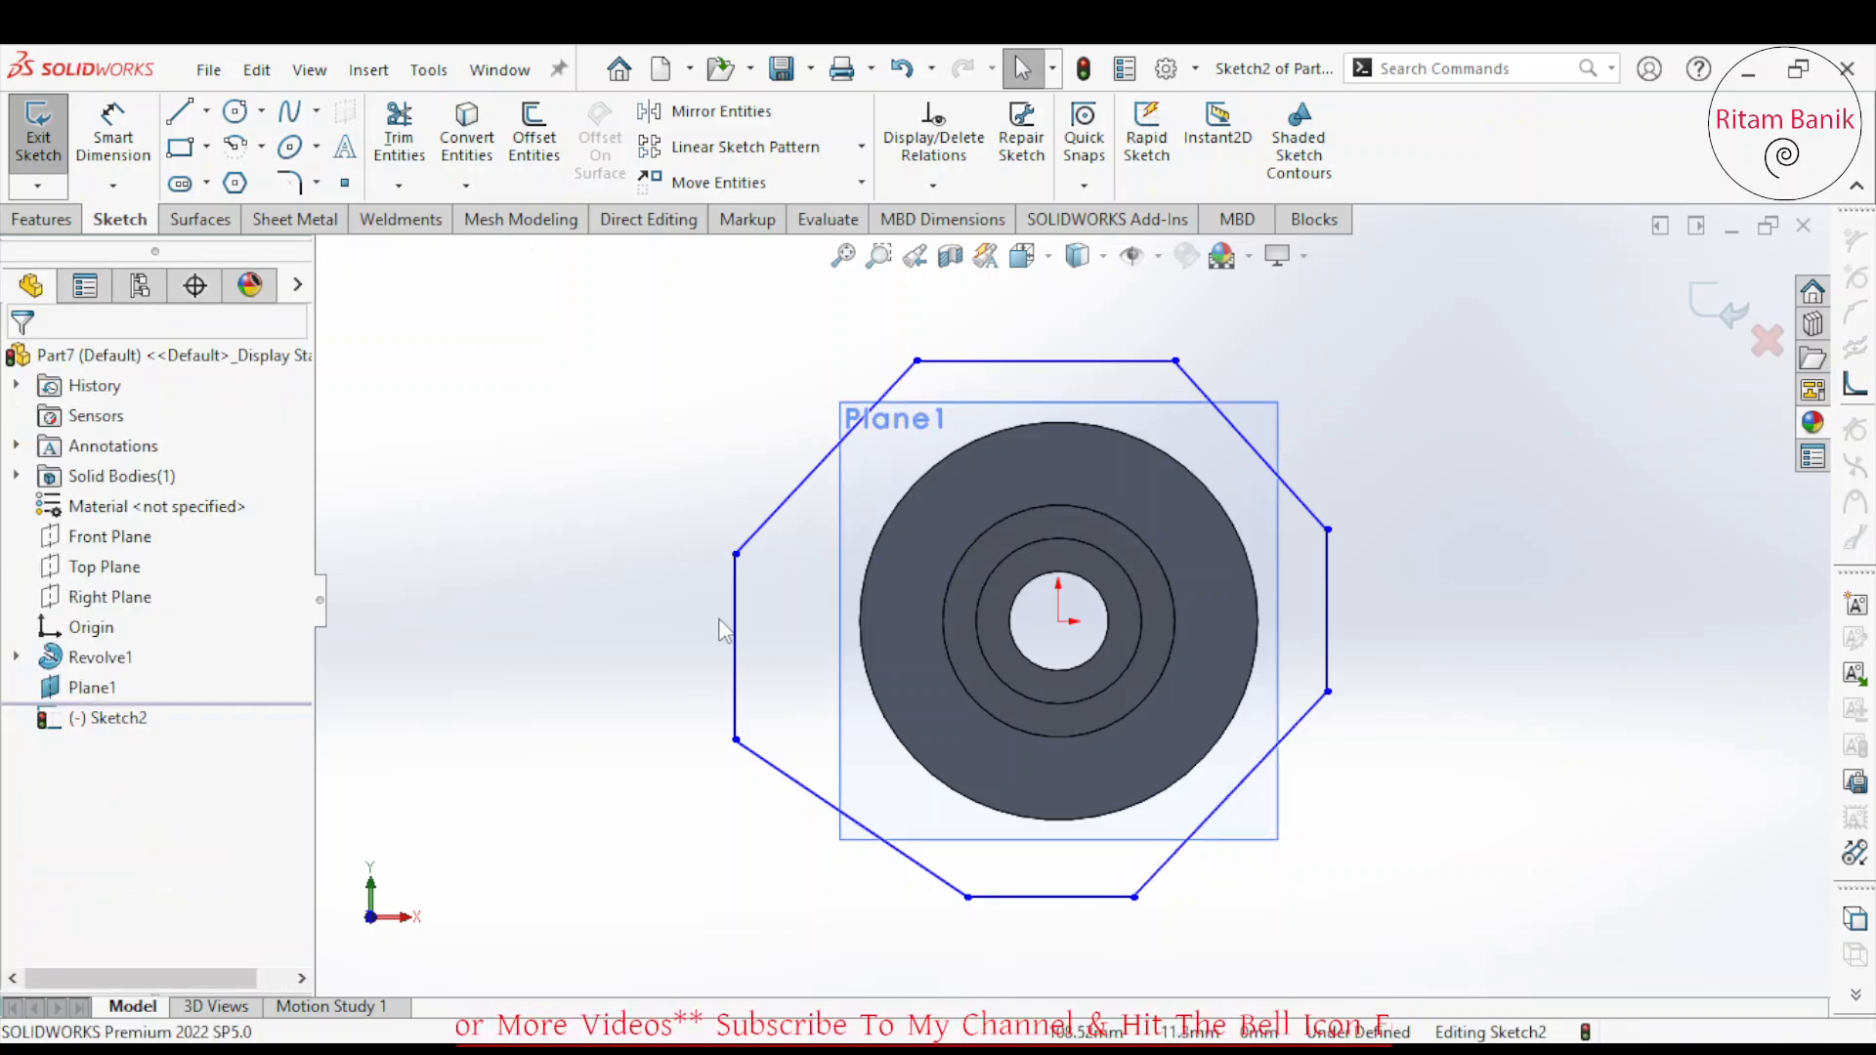
# Draw a centerline between the midpoints of the outline's upper and lower horizontal edges.
pyautogui.click(208, 115)
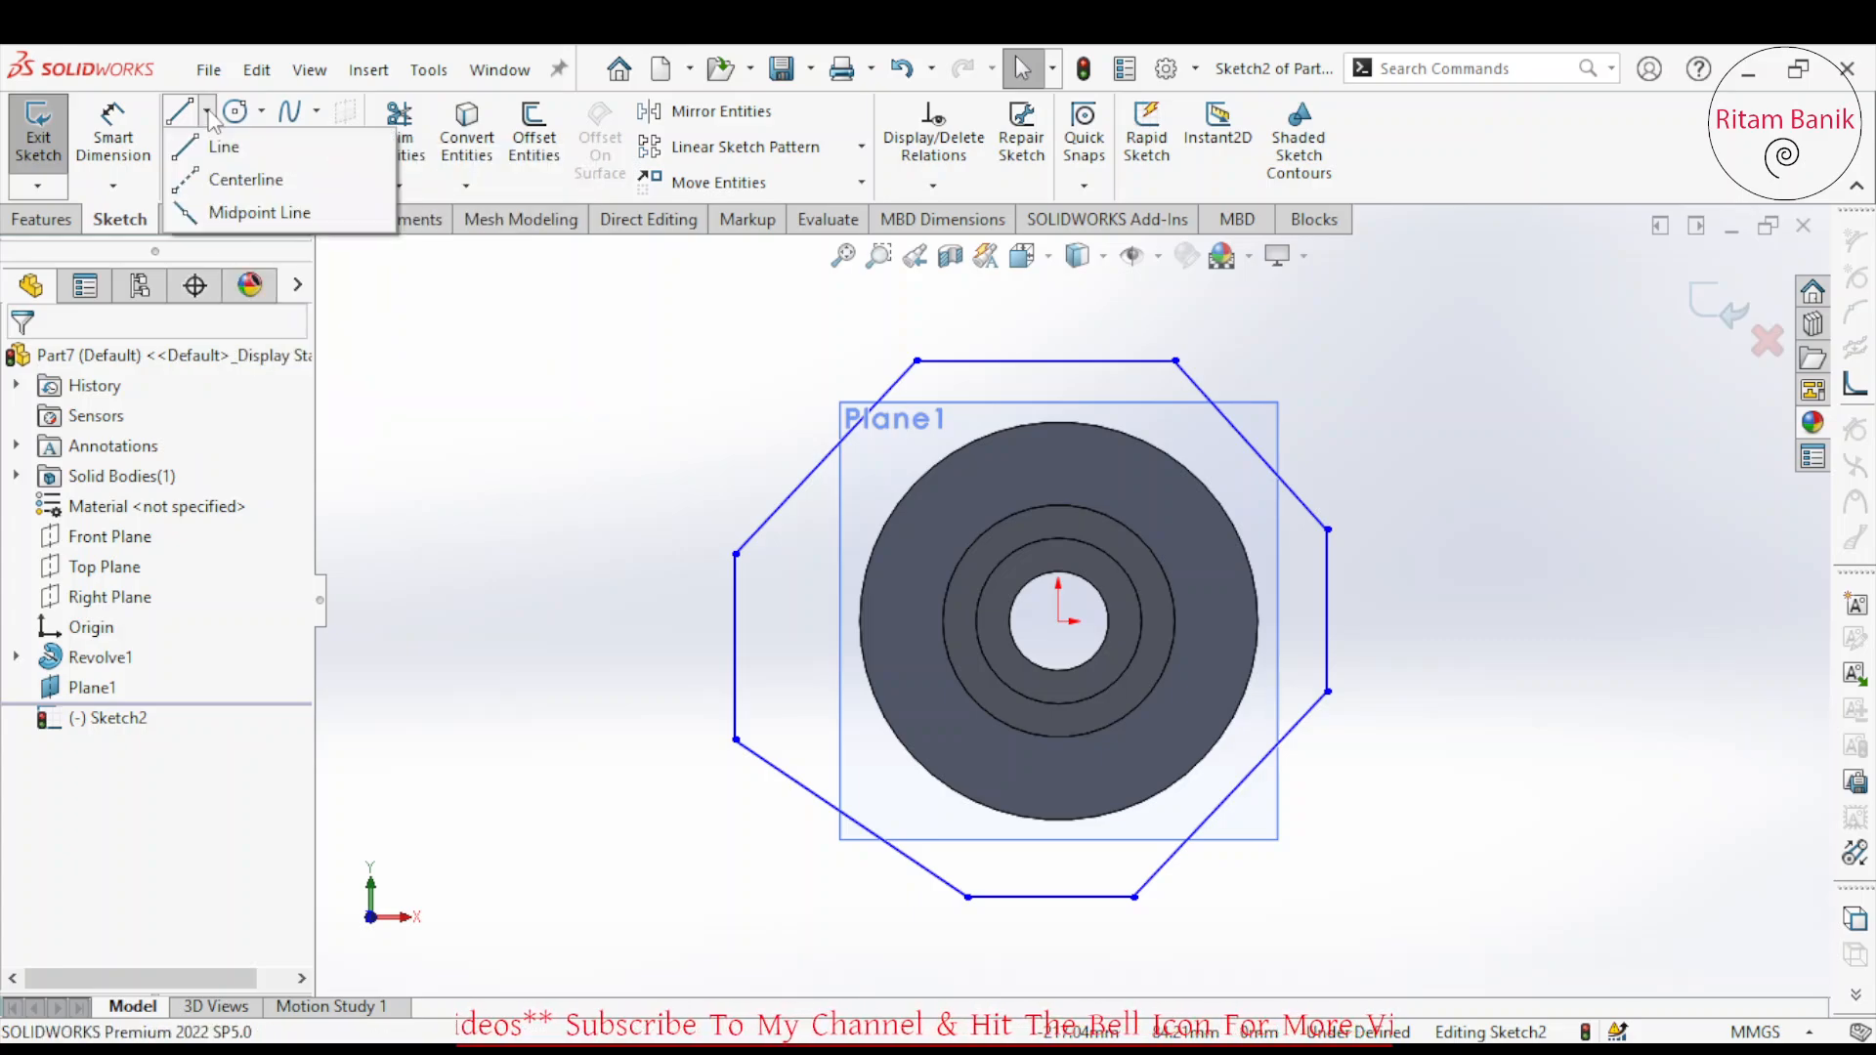
pyautogui.click(251, 176)
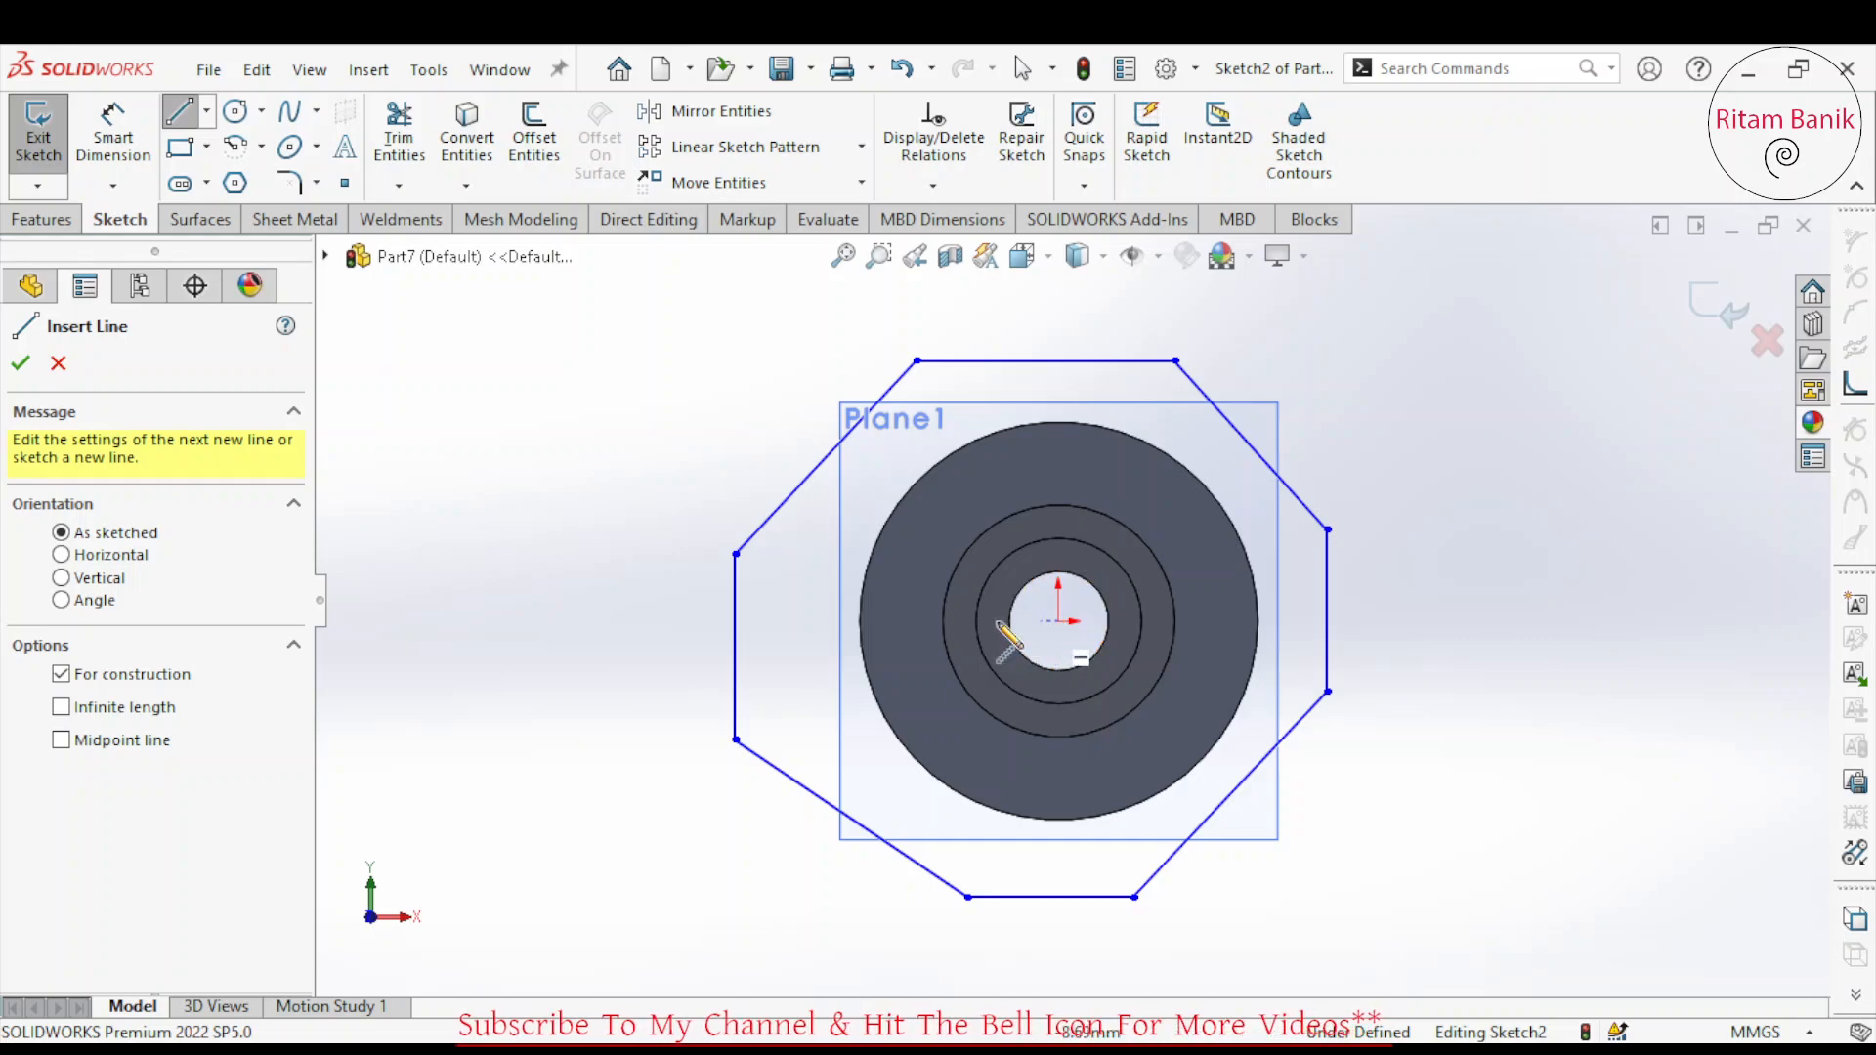
pyautogui.click(1044, 360)
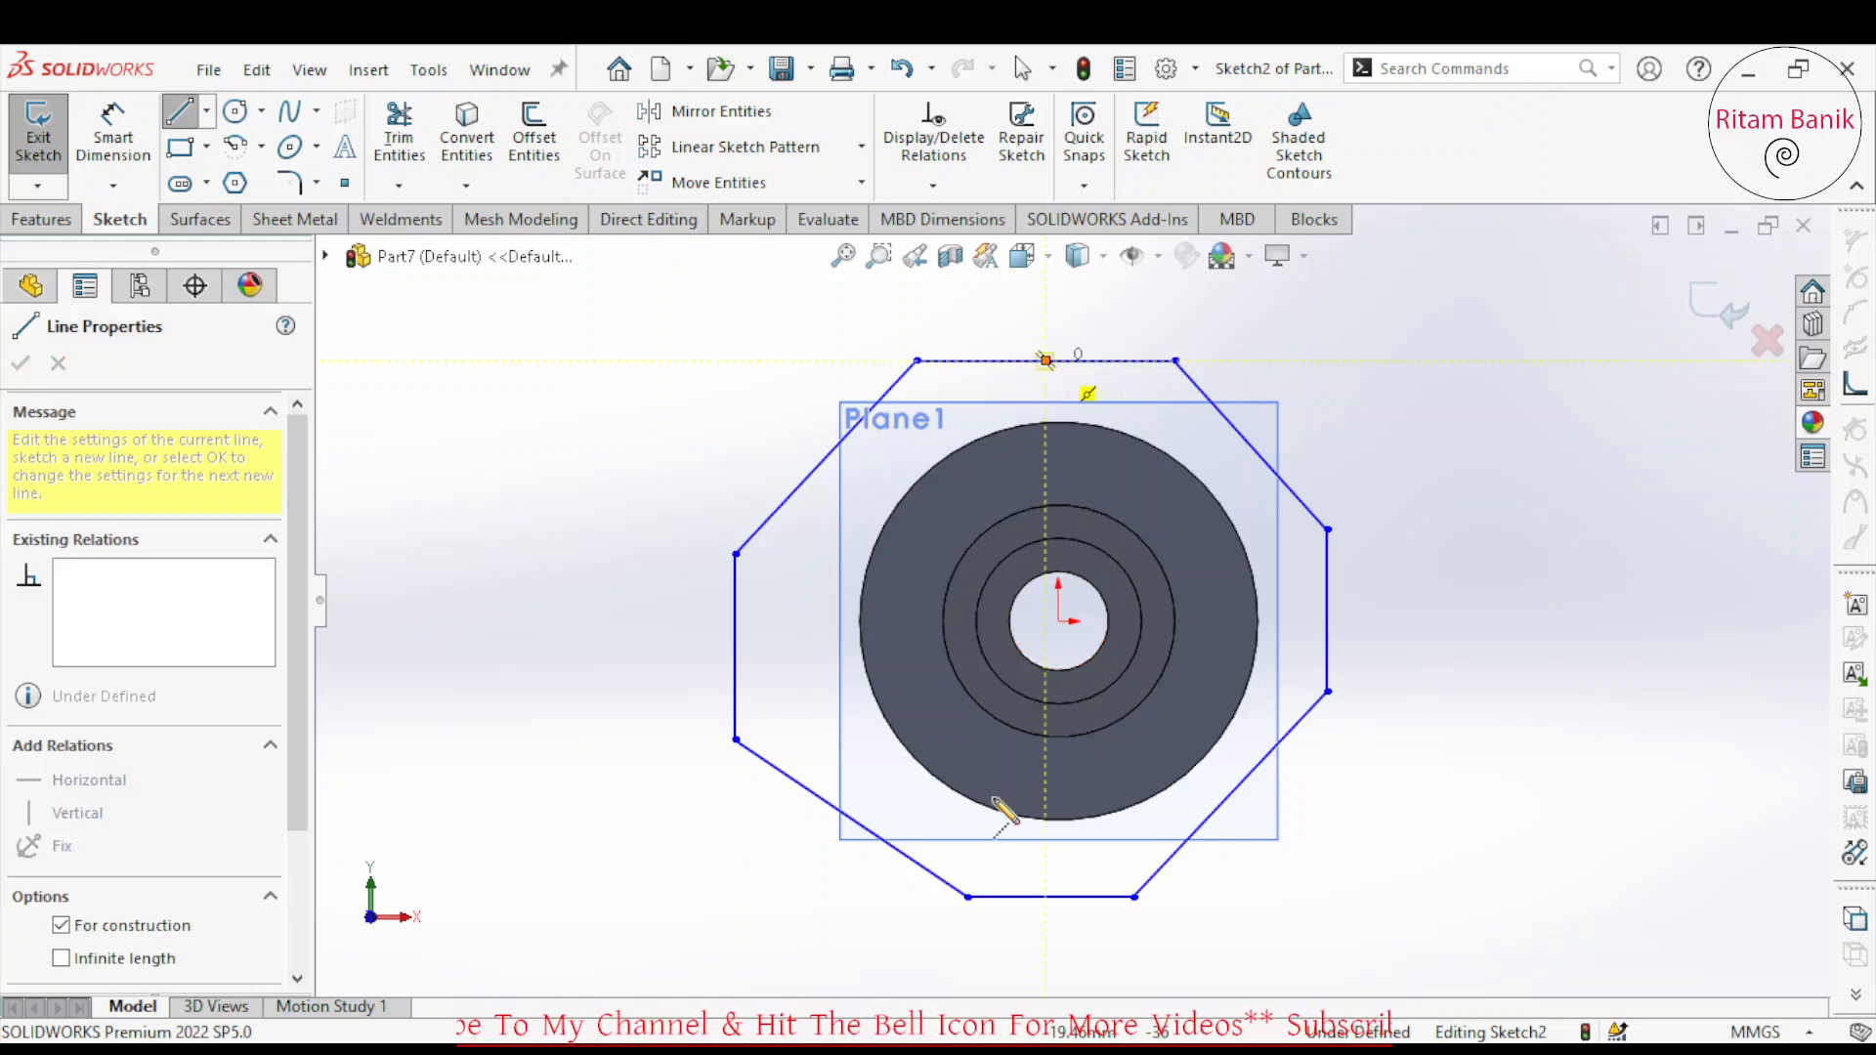
pyautogui.click(1050, 897)
pyautogui.press('Escape')
pyautogui.press('Escape')
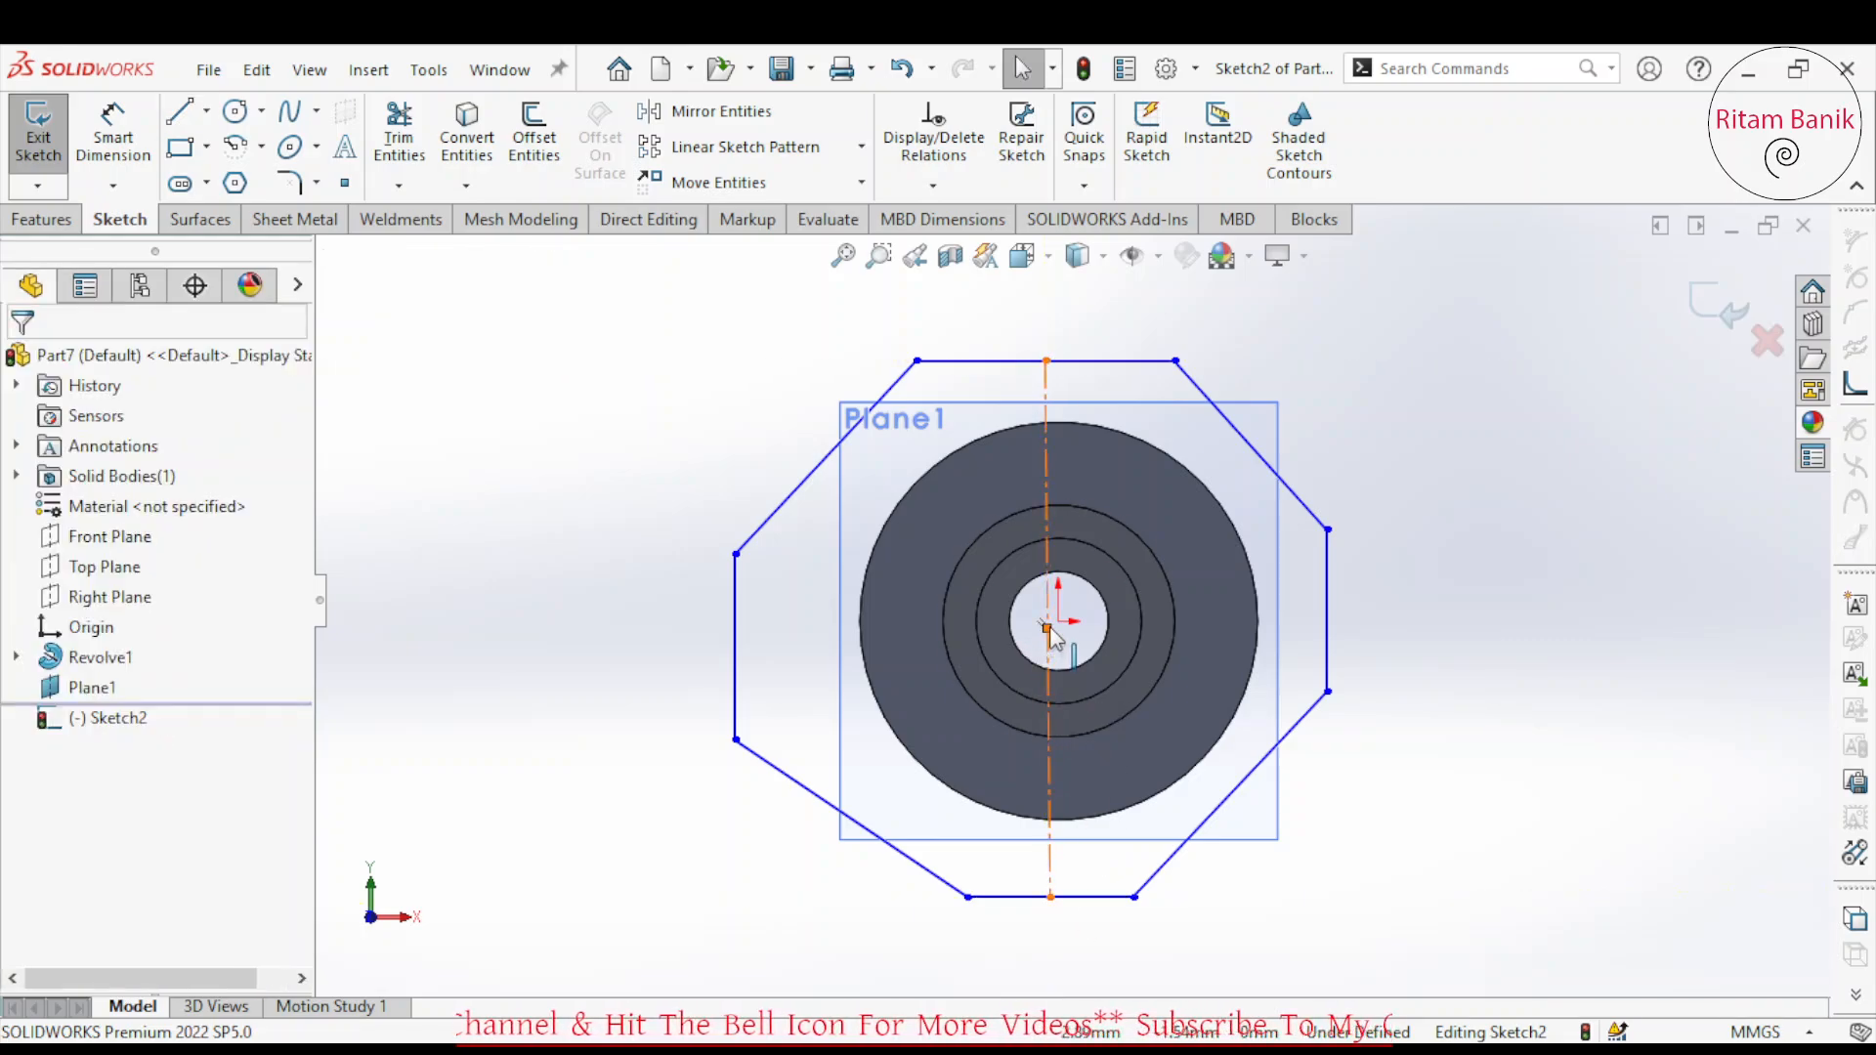
# Align the centerline's midpoint with the origin using vertical and horizontal relations.
pyautogui.click(1061, 626)
pyautogui.scroll(-3, 1087, 611)
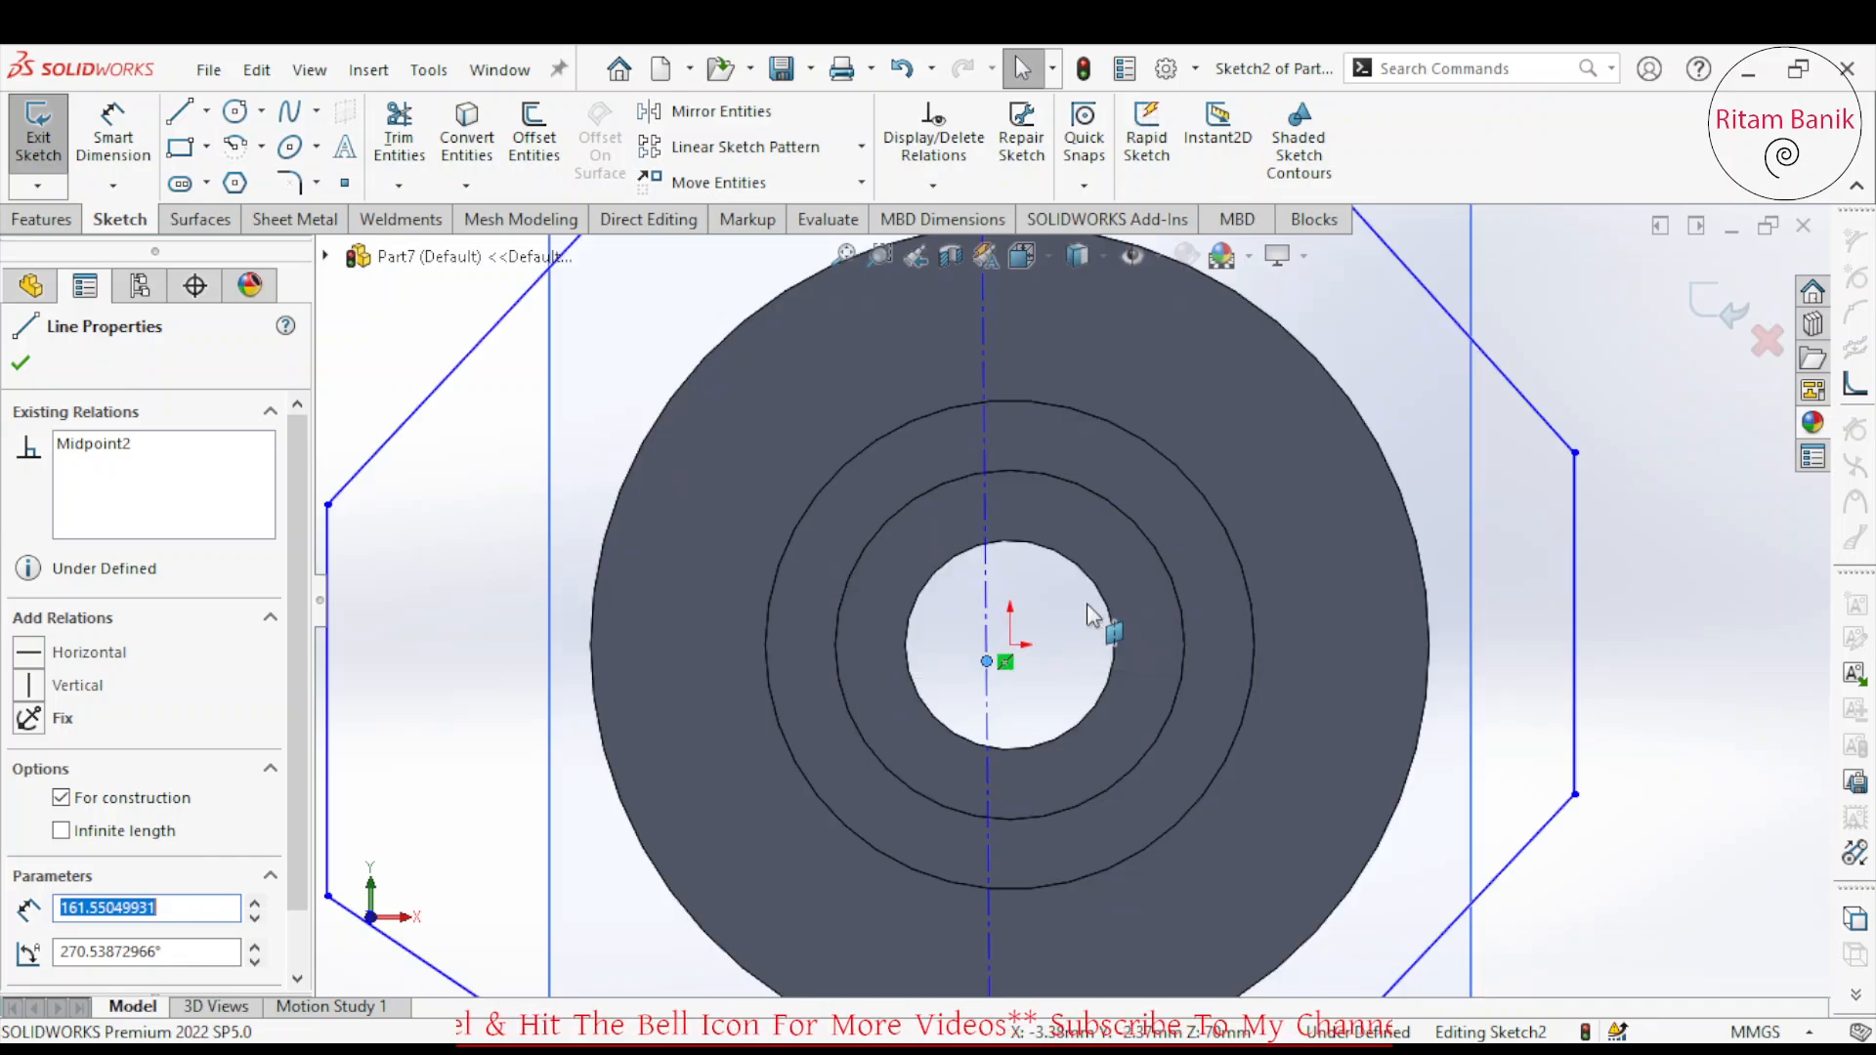
pyautogui.keyDown('ctrl'); pyautogui.click(1012, 645); pyautogui.keyUp('ctrl')
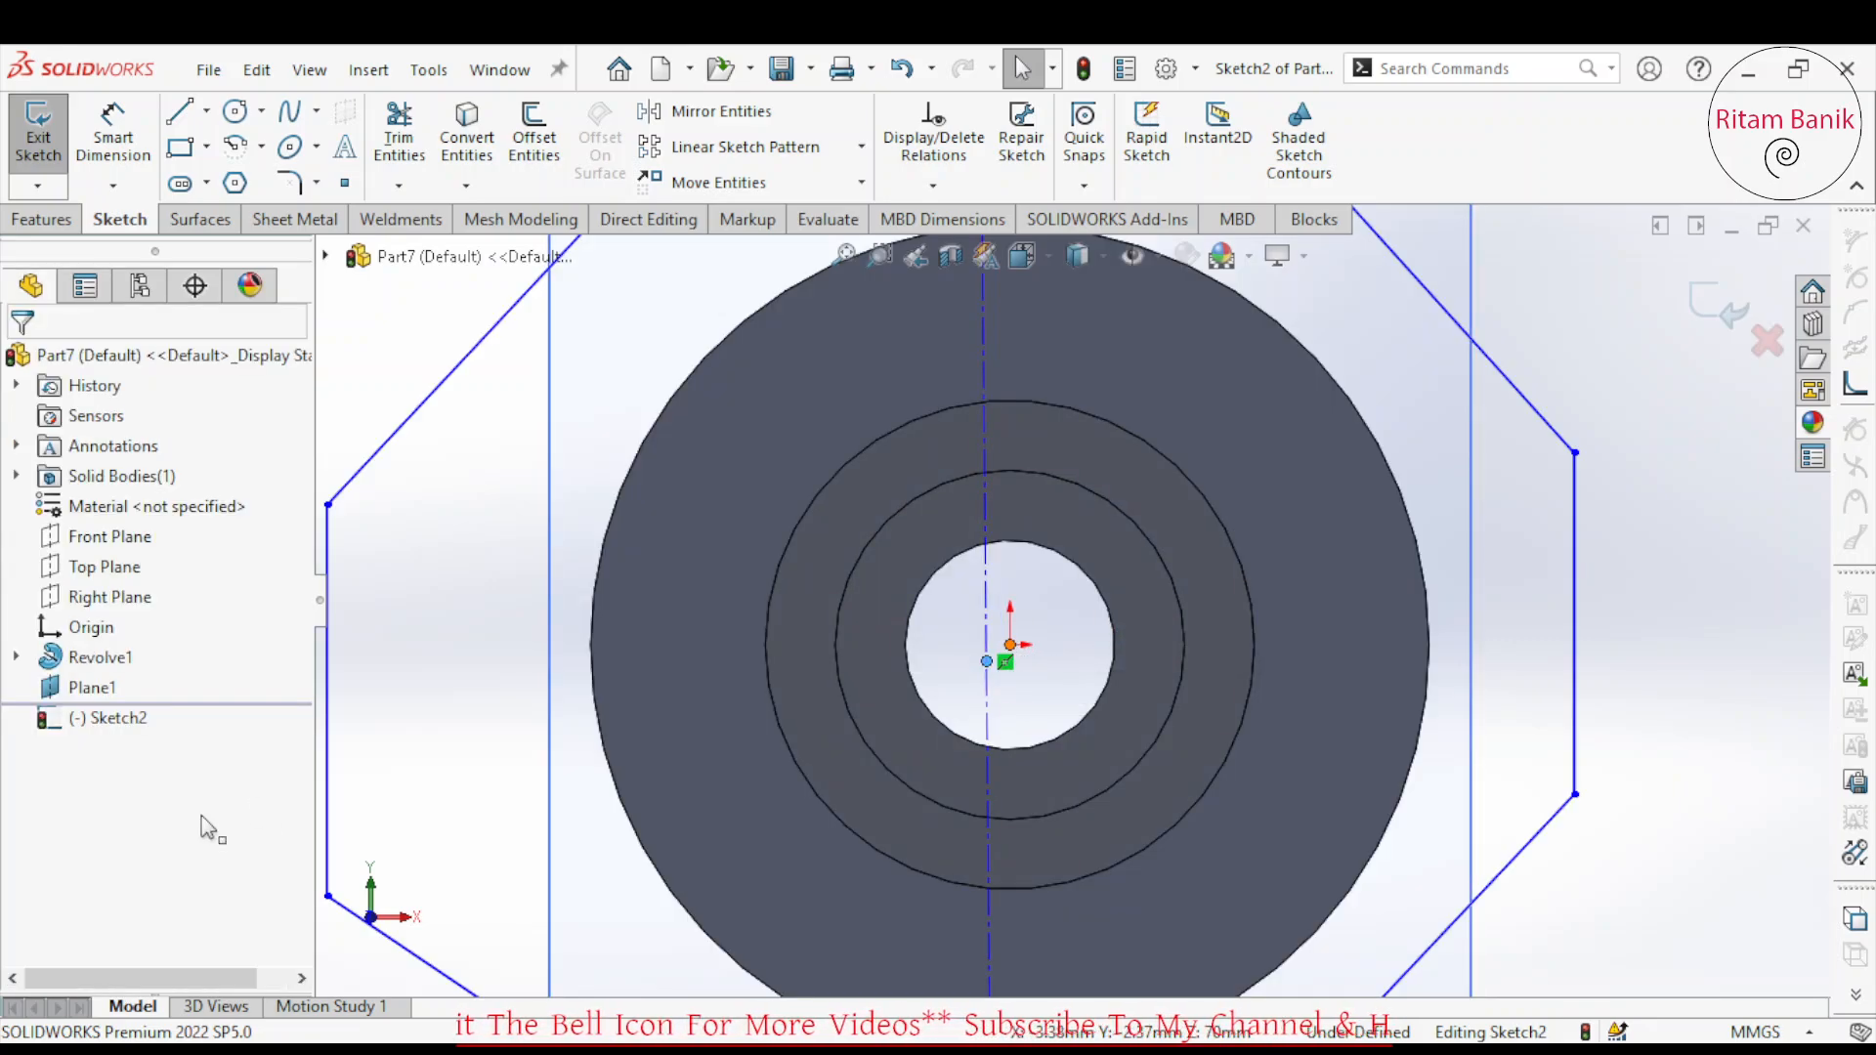
pyautogui.click(31, 839)
pyautogui.click(31, 805)
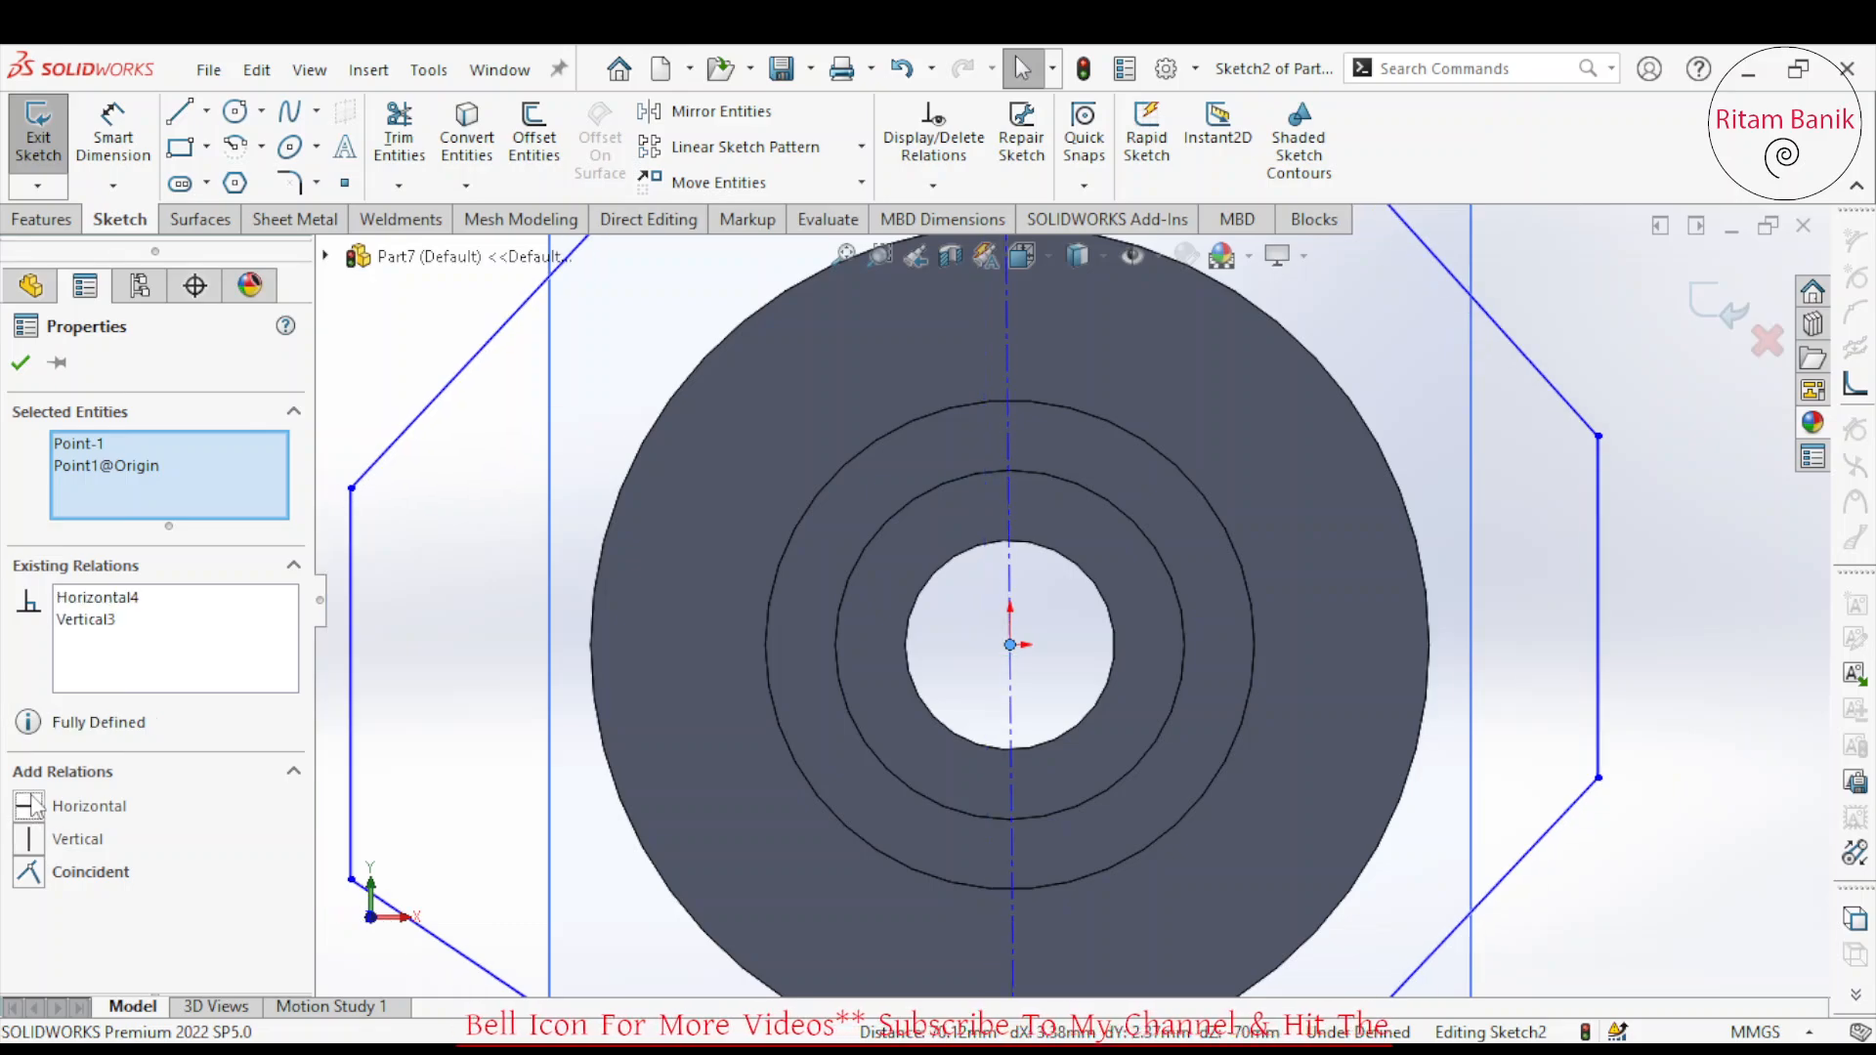
pyautogui.click(389, 864)
# Draw a separate horizontal centerline about 112 mm long beside the eight-sided outline.
pyautogui.scroll(5, 1068, 598)
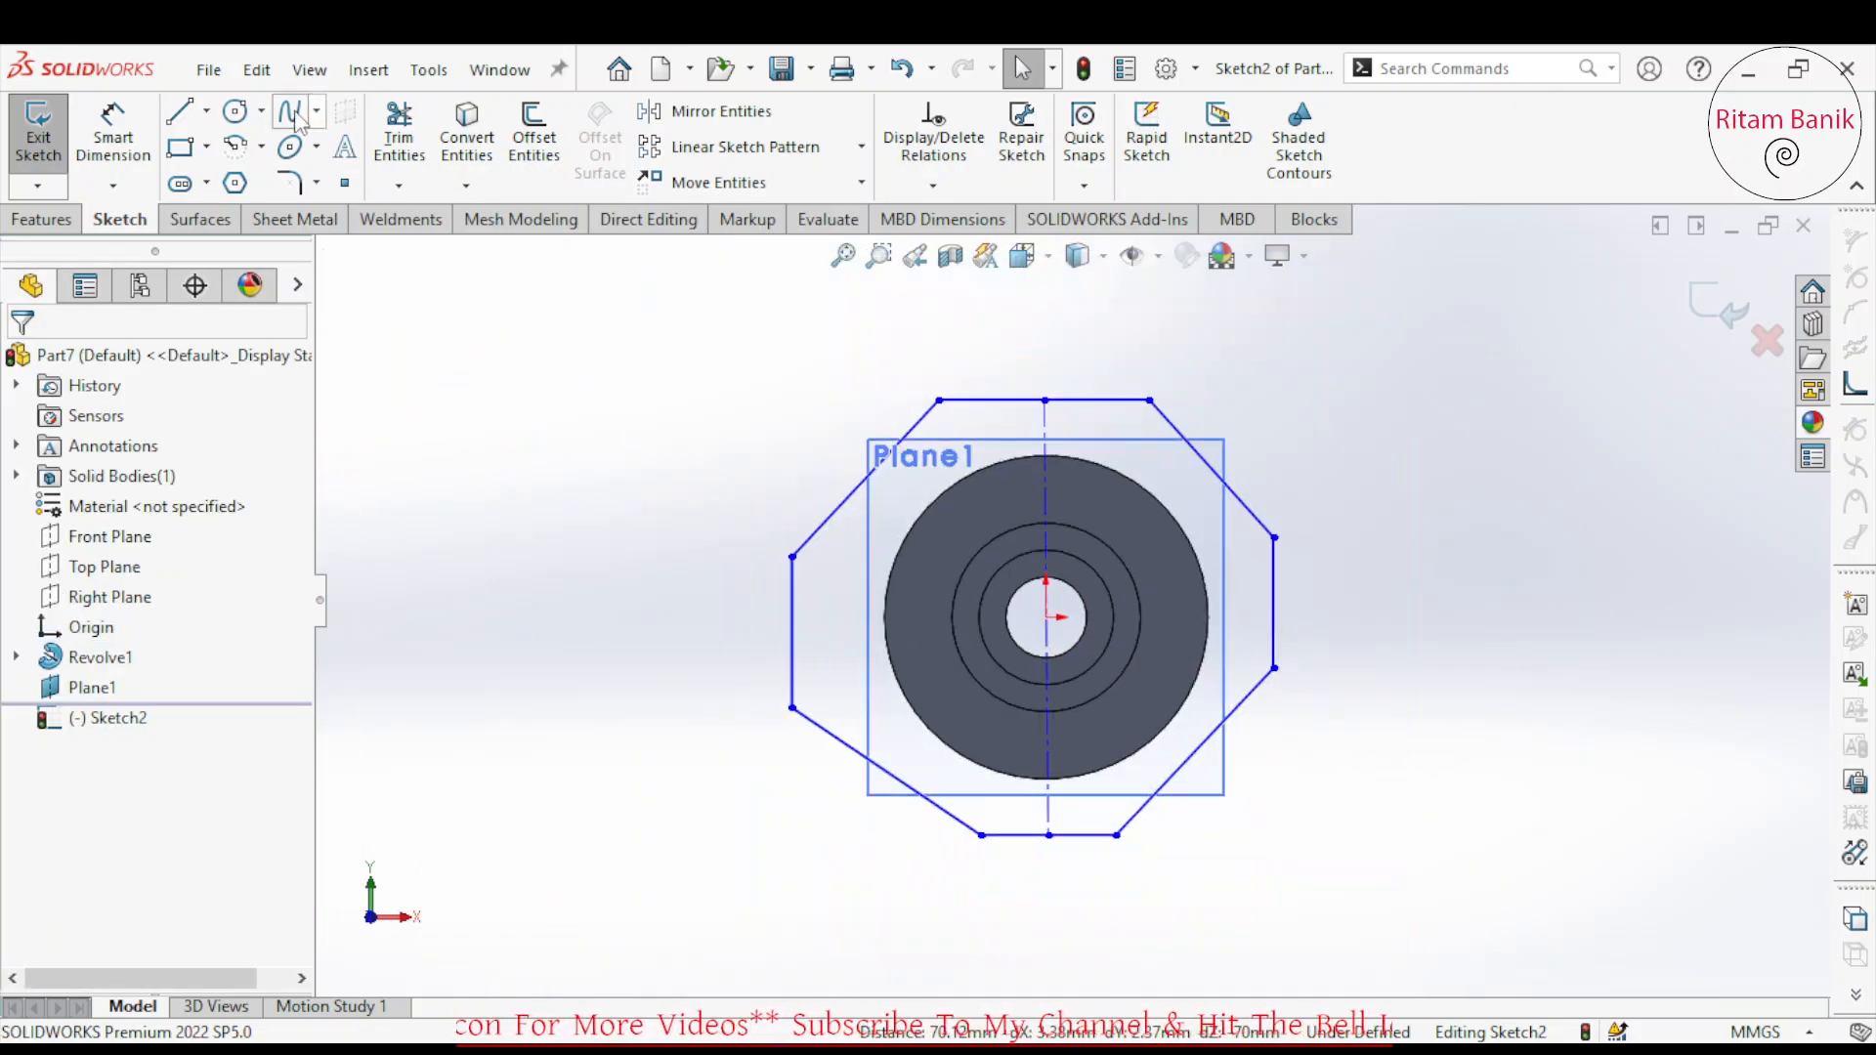
pyautogui.click(206, 112)
pyautogui.click(245, 176)
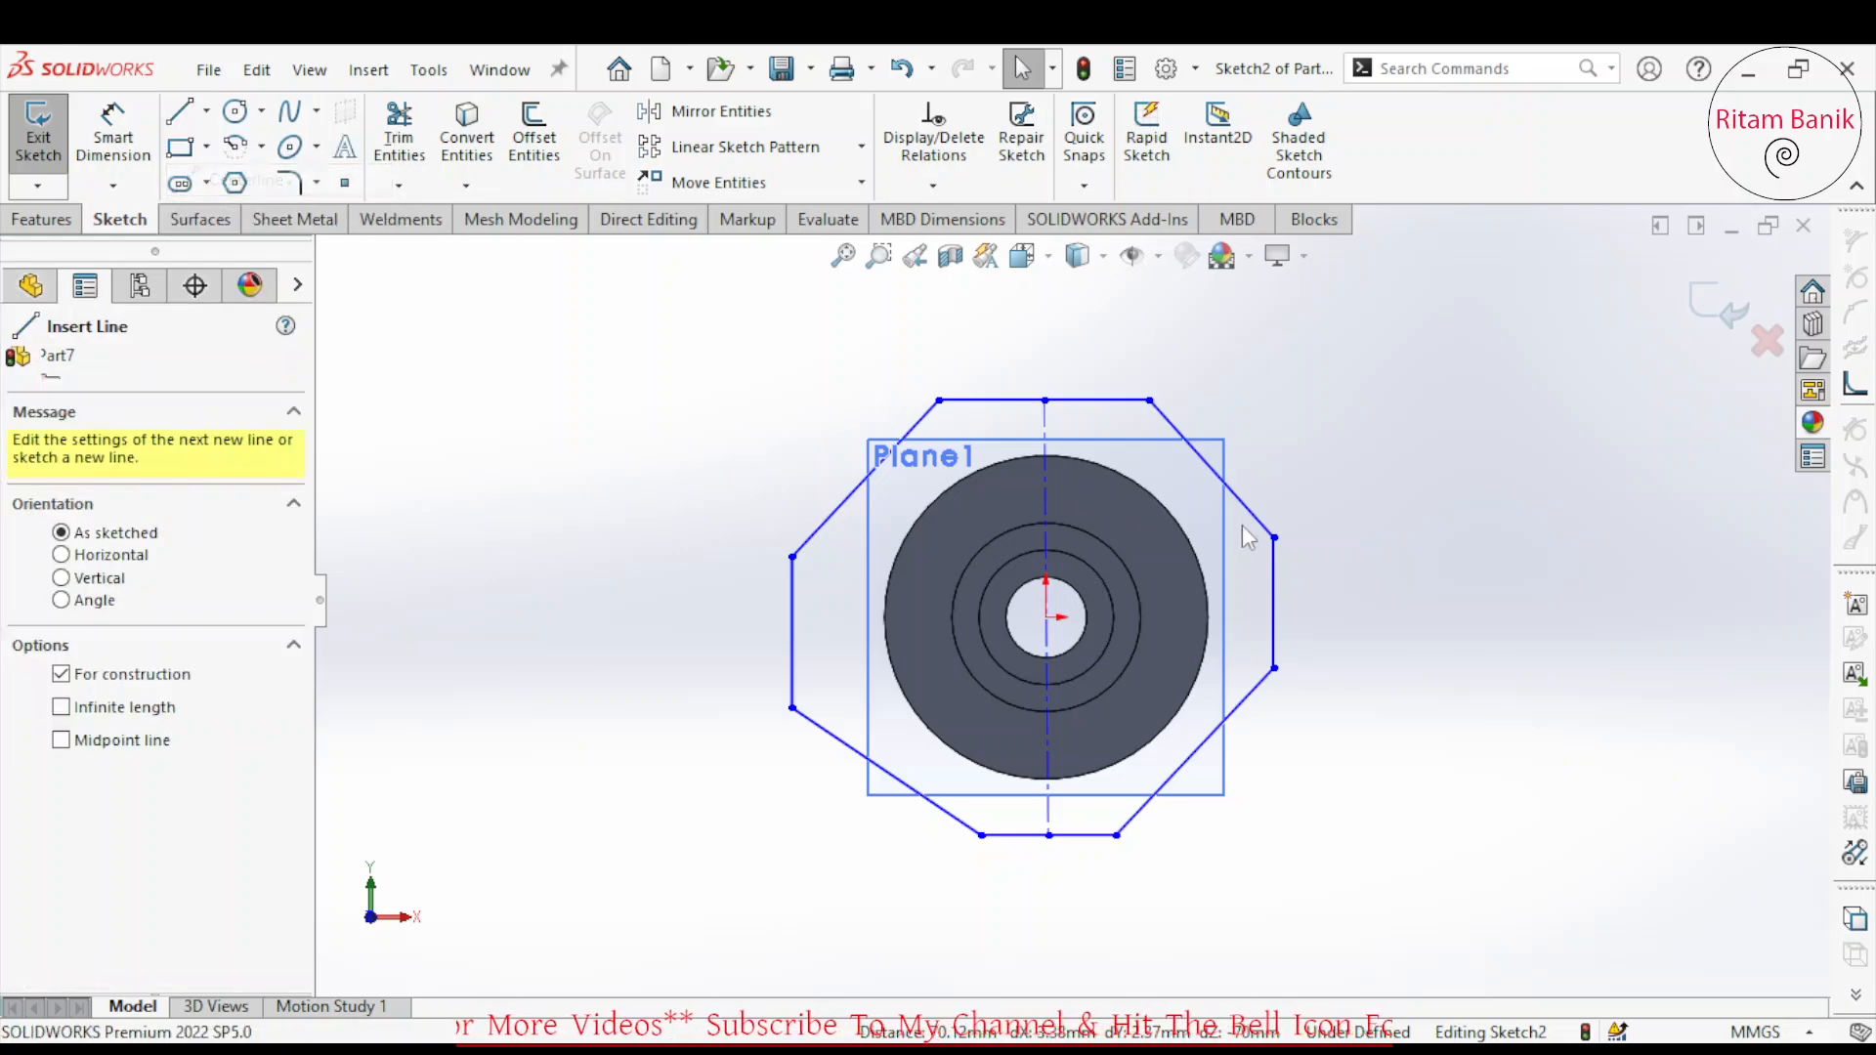
pyautogui.click(1313, 462)
pyautogui.click(1615, 462)
pyautogui.press('Escape')
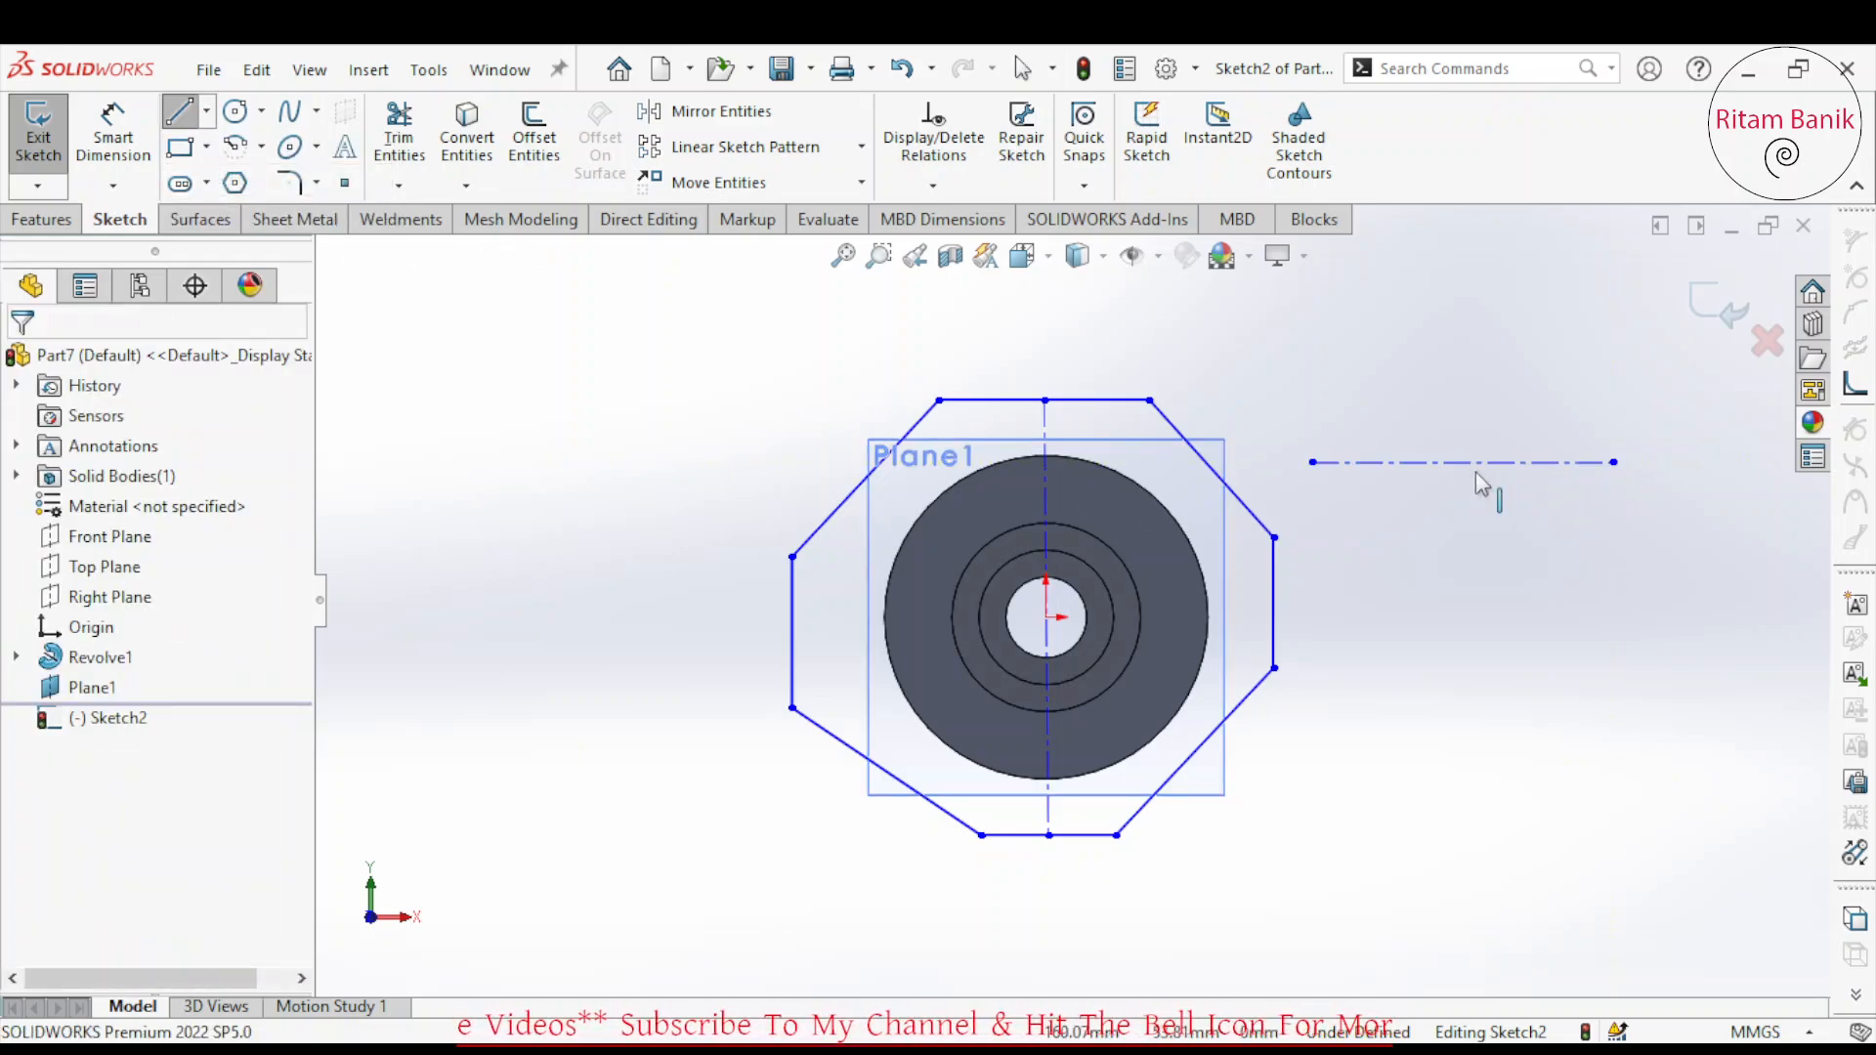
# Align the horizontal centerline's midpoint with the origin using vertical and coincident alignment relations.
pyautogui.click(1463, 462)
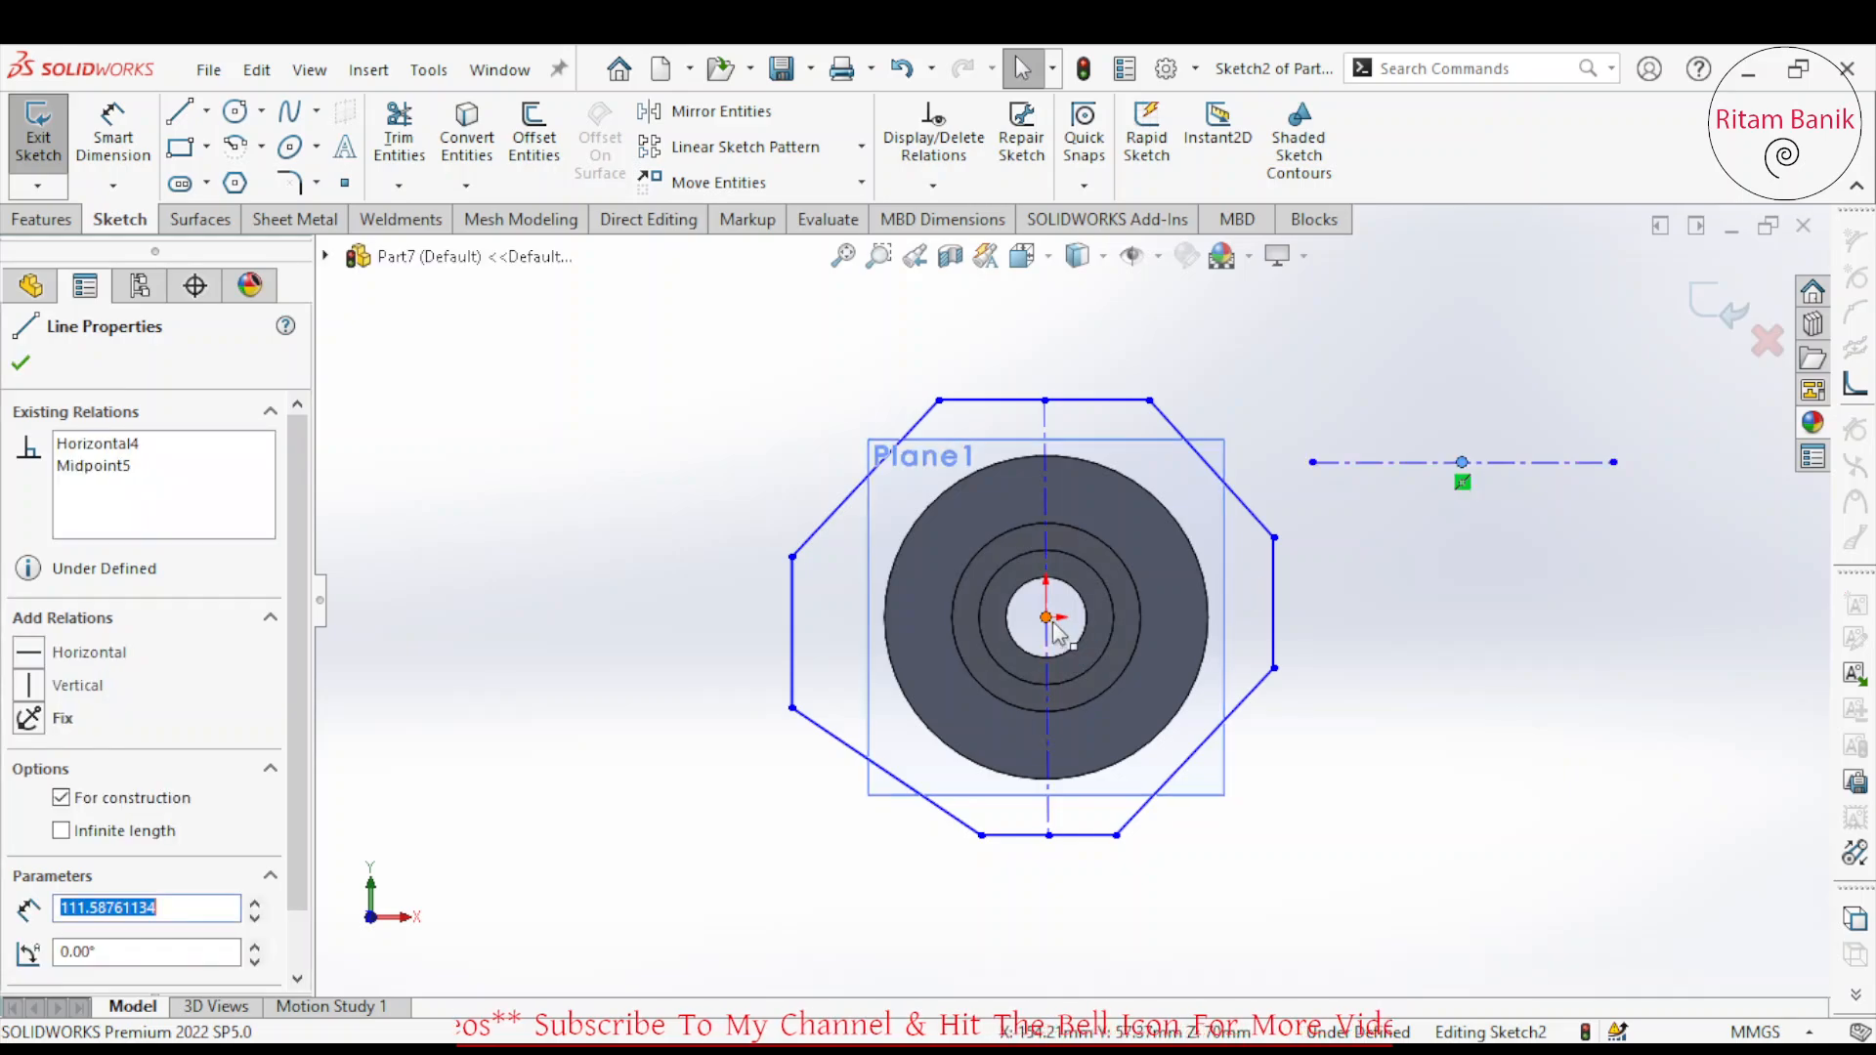
pyautogui.keyDown('ctrl'); pyautogui.click(1045, 616); pyautogui.keyUp('ctrl')
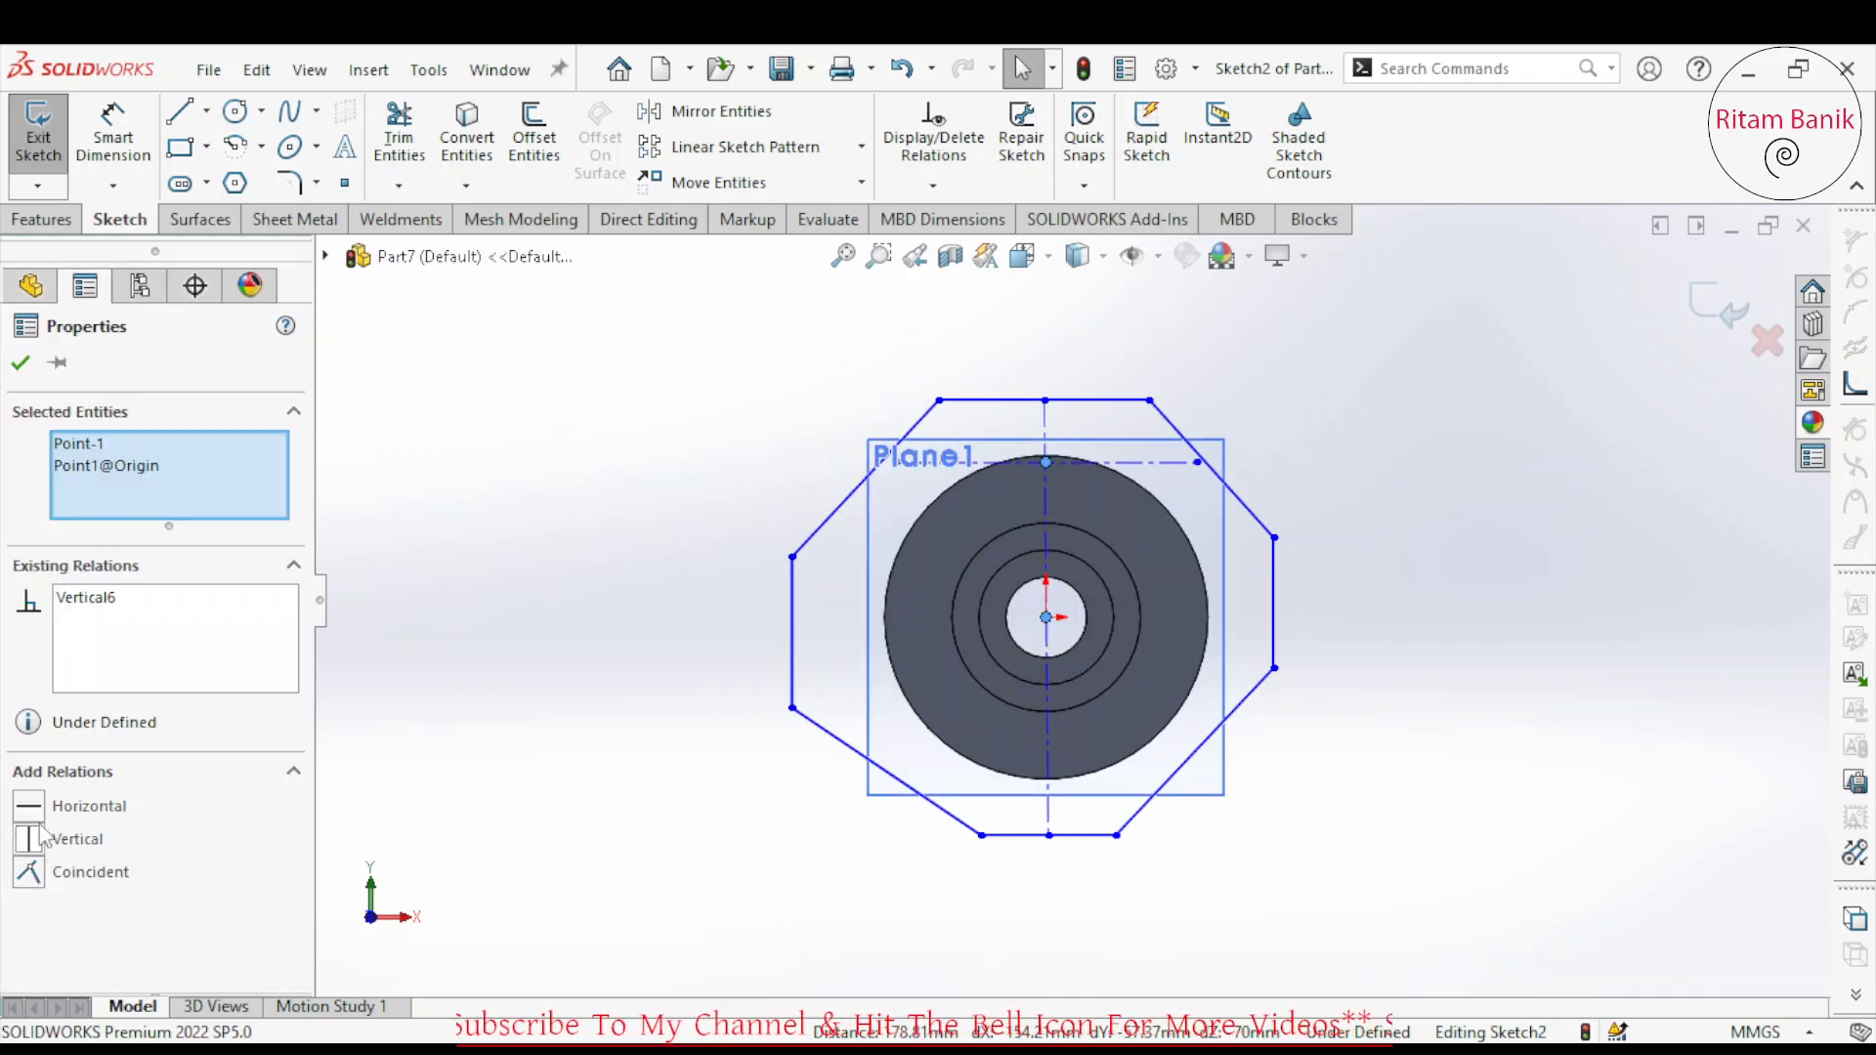
pyautogui.click(366, 763)
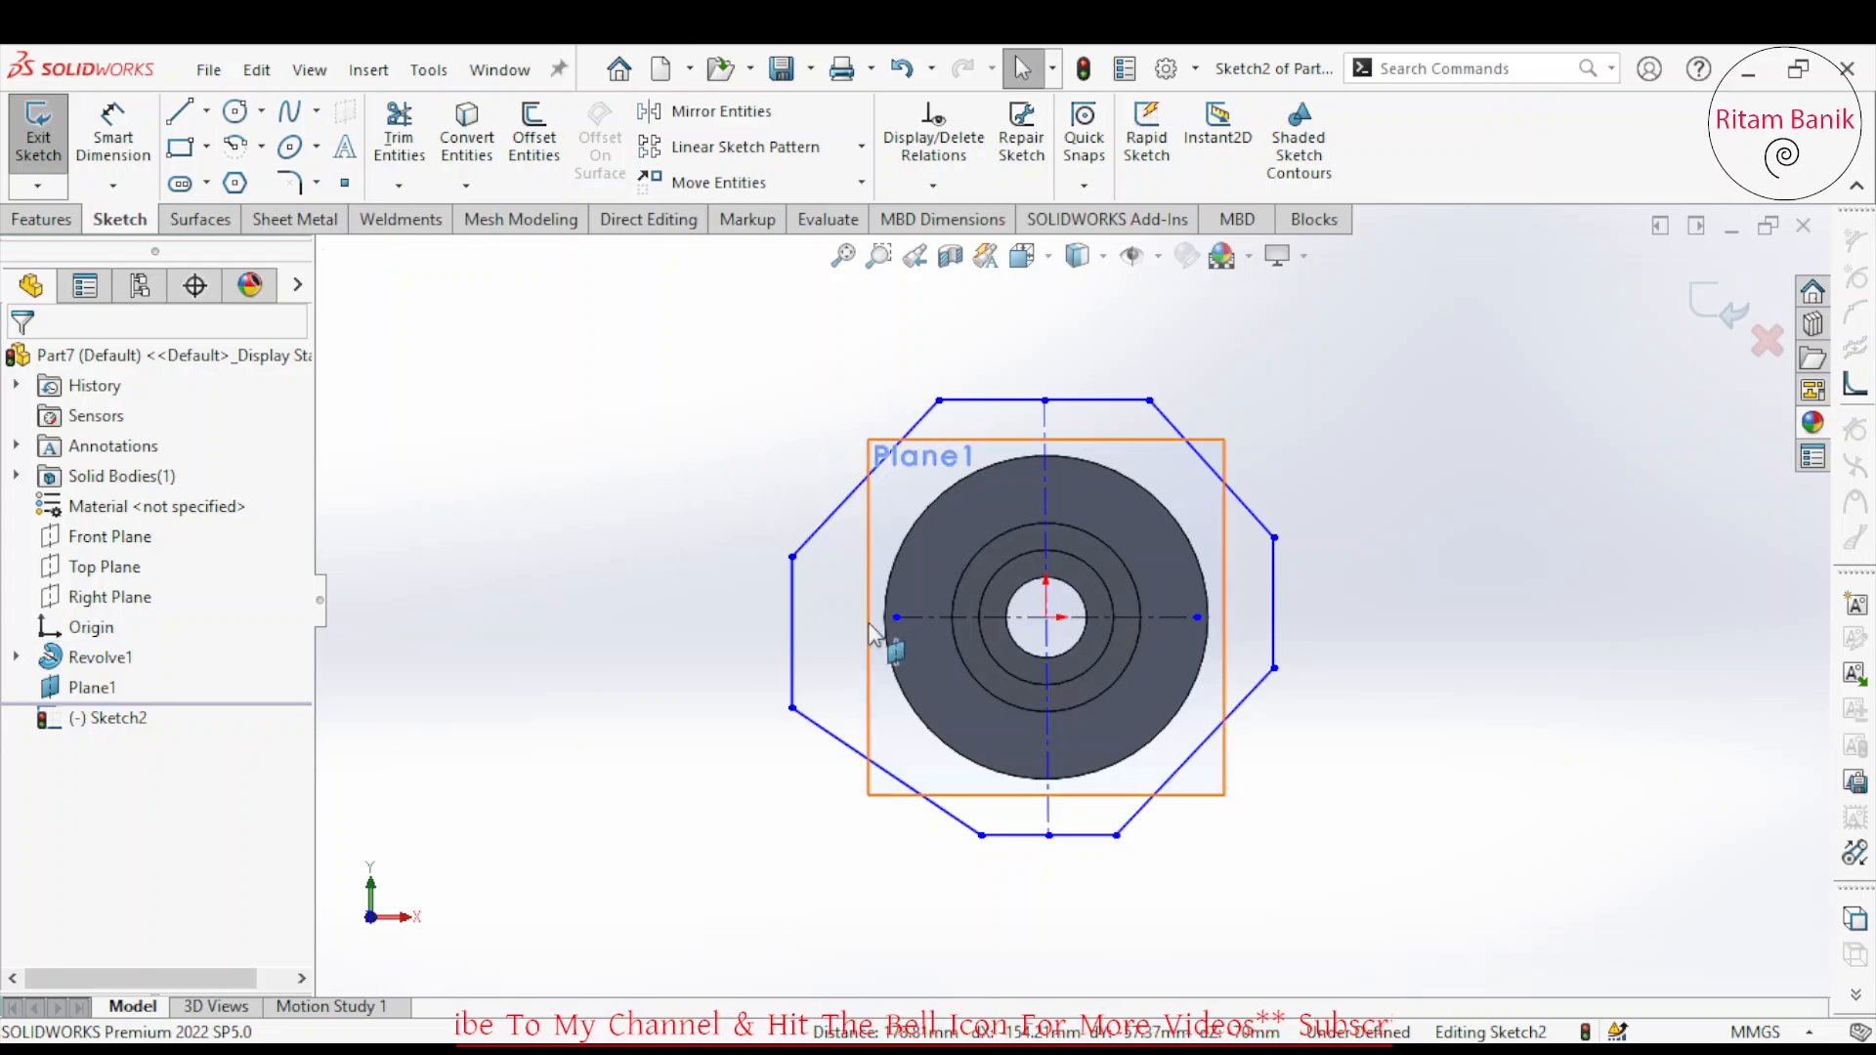
# Make the horizontal centerline's two ends coincident with the midpoints of the outline's left and right vertical edges.
pyautogui.click(897, 615)
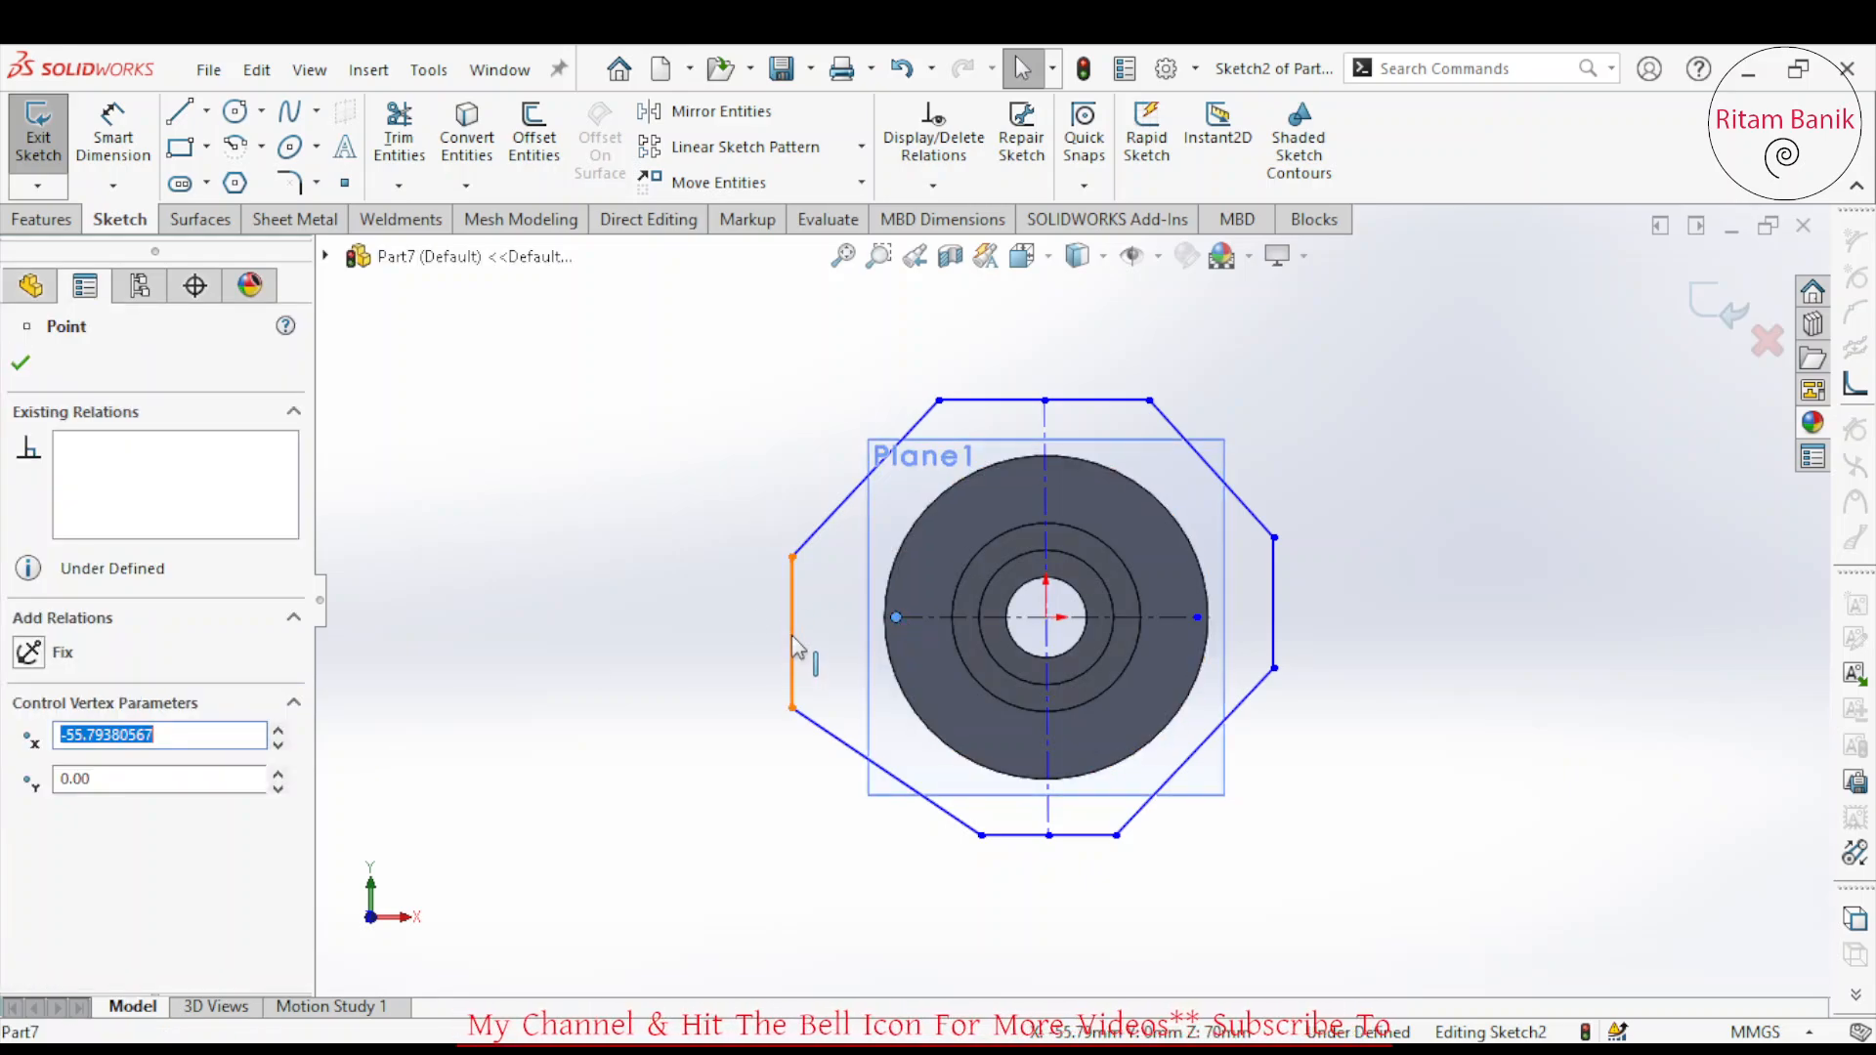
pyautogui.keyDown('ctrl'); pyautogui.click(792, 632); pyautogui.keyUp('ctrl')
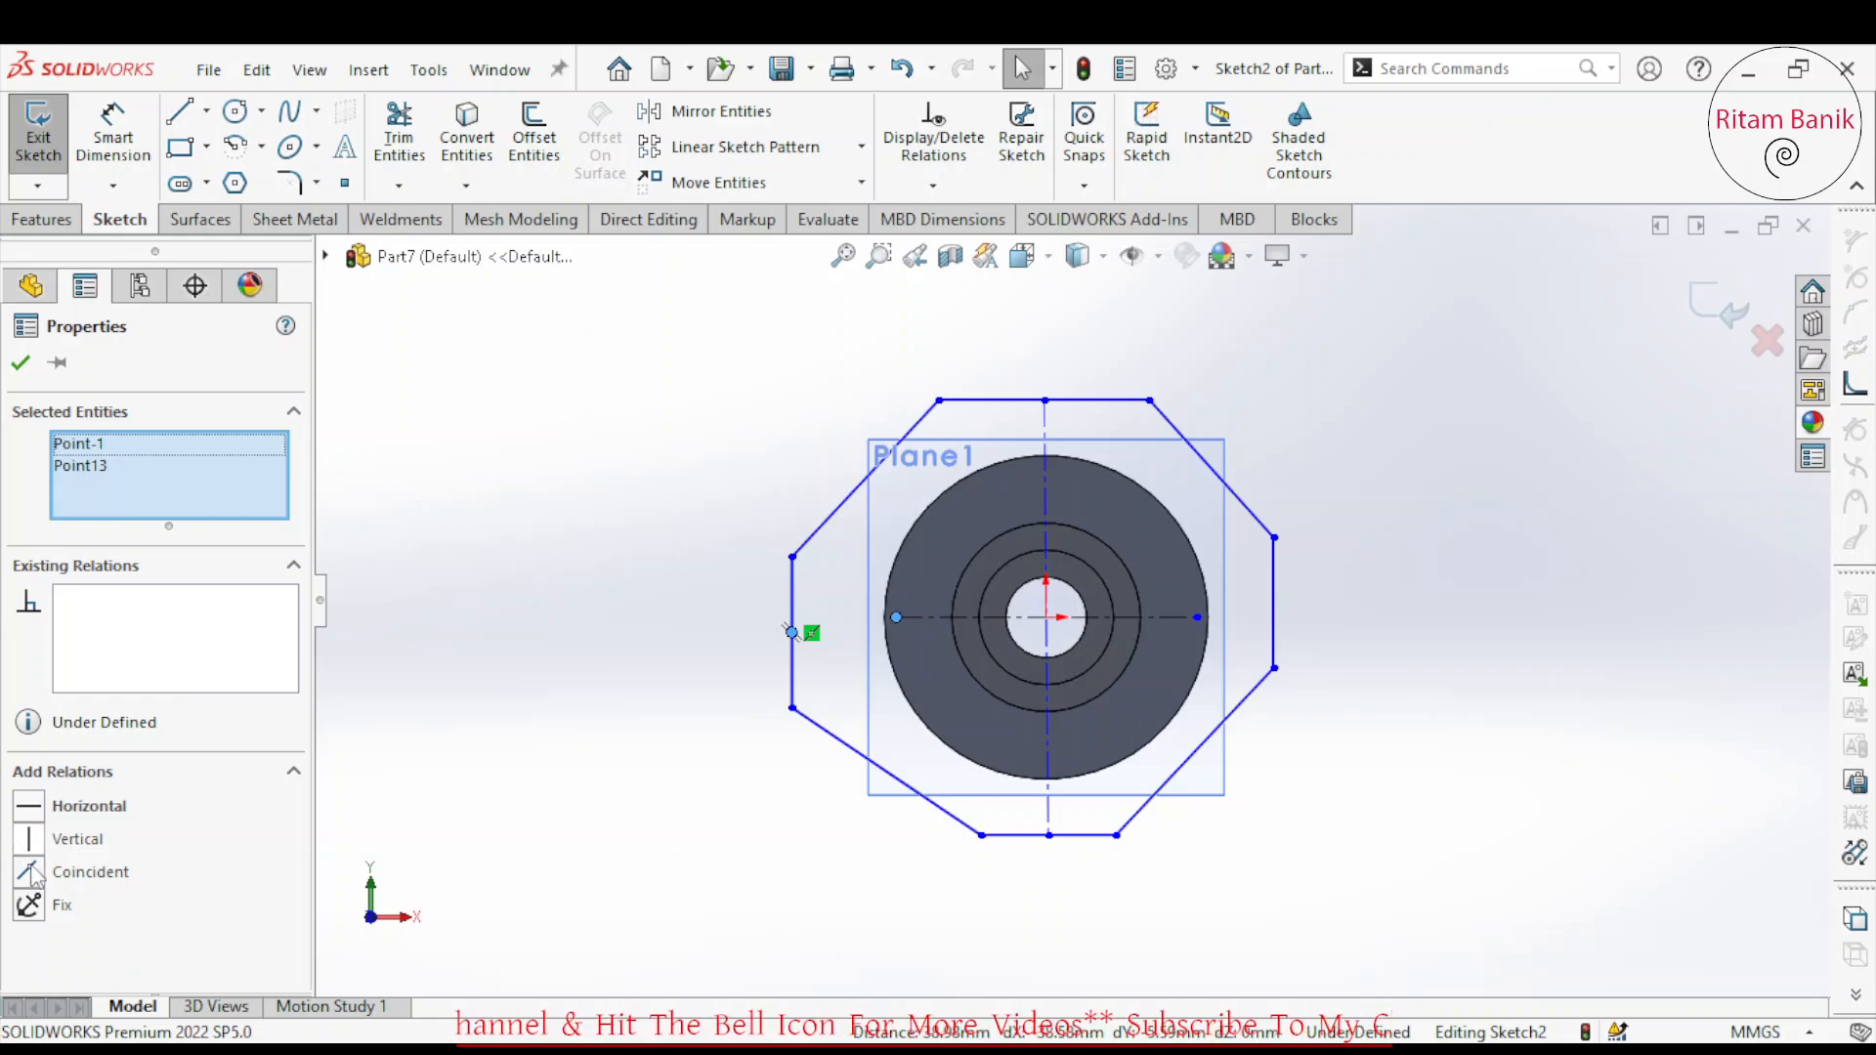
pyautogui.click(34, 873)
pyautogui.press('Escape')
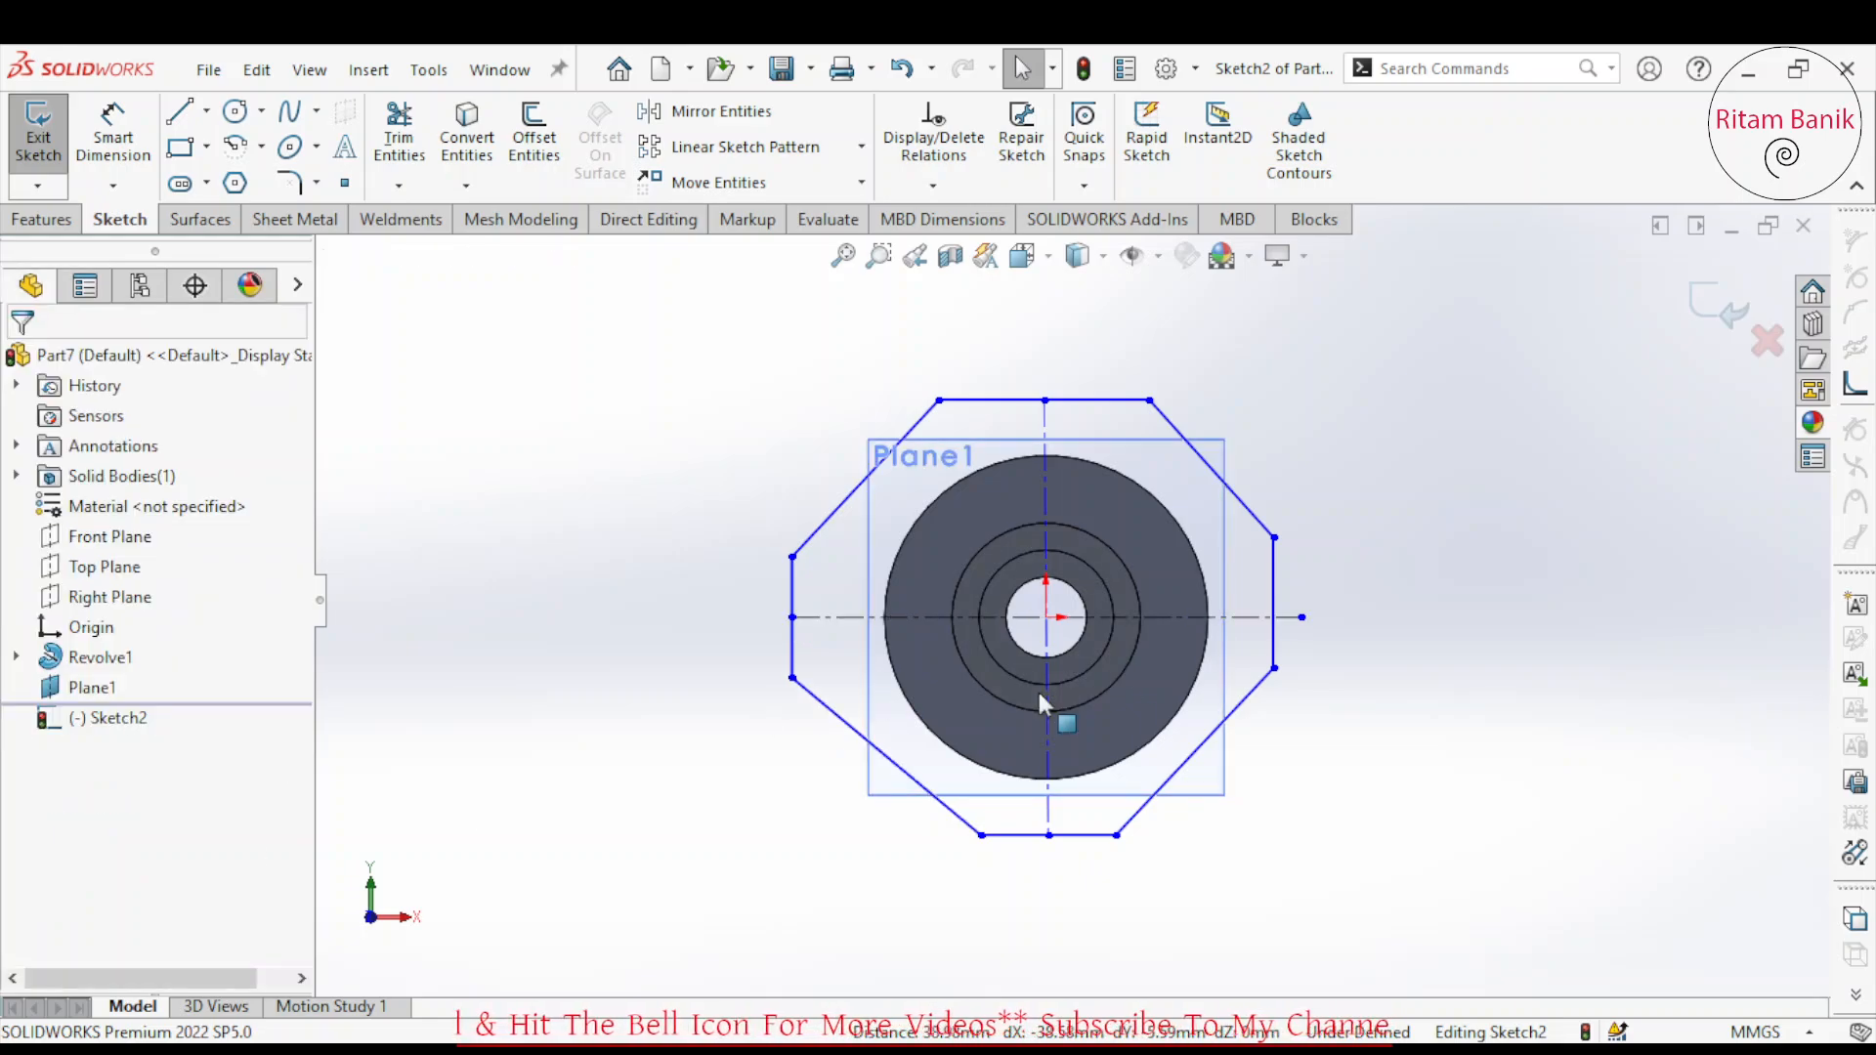
pyautogui.click(1274, 606)
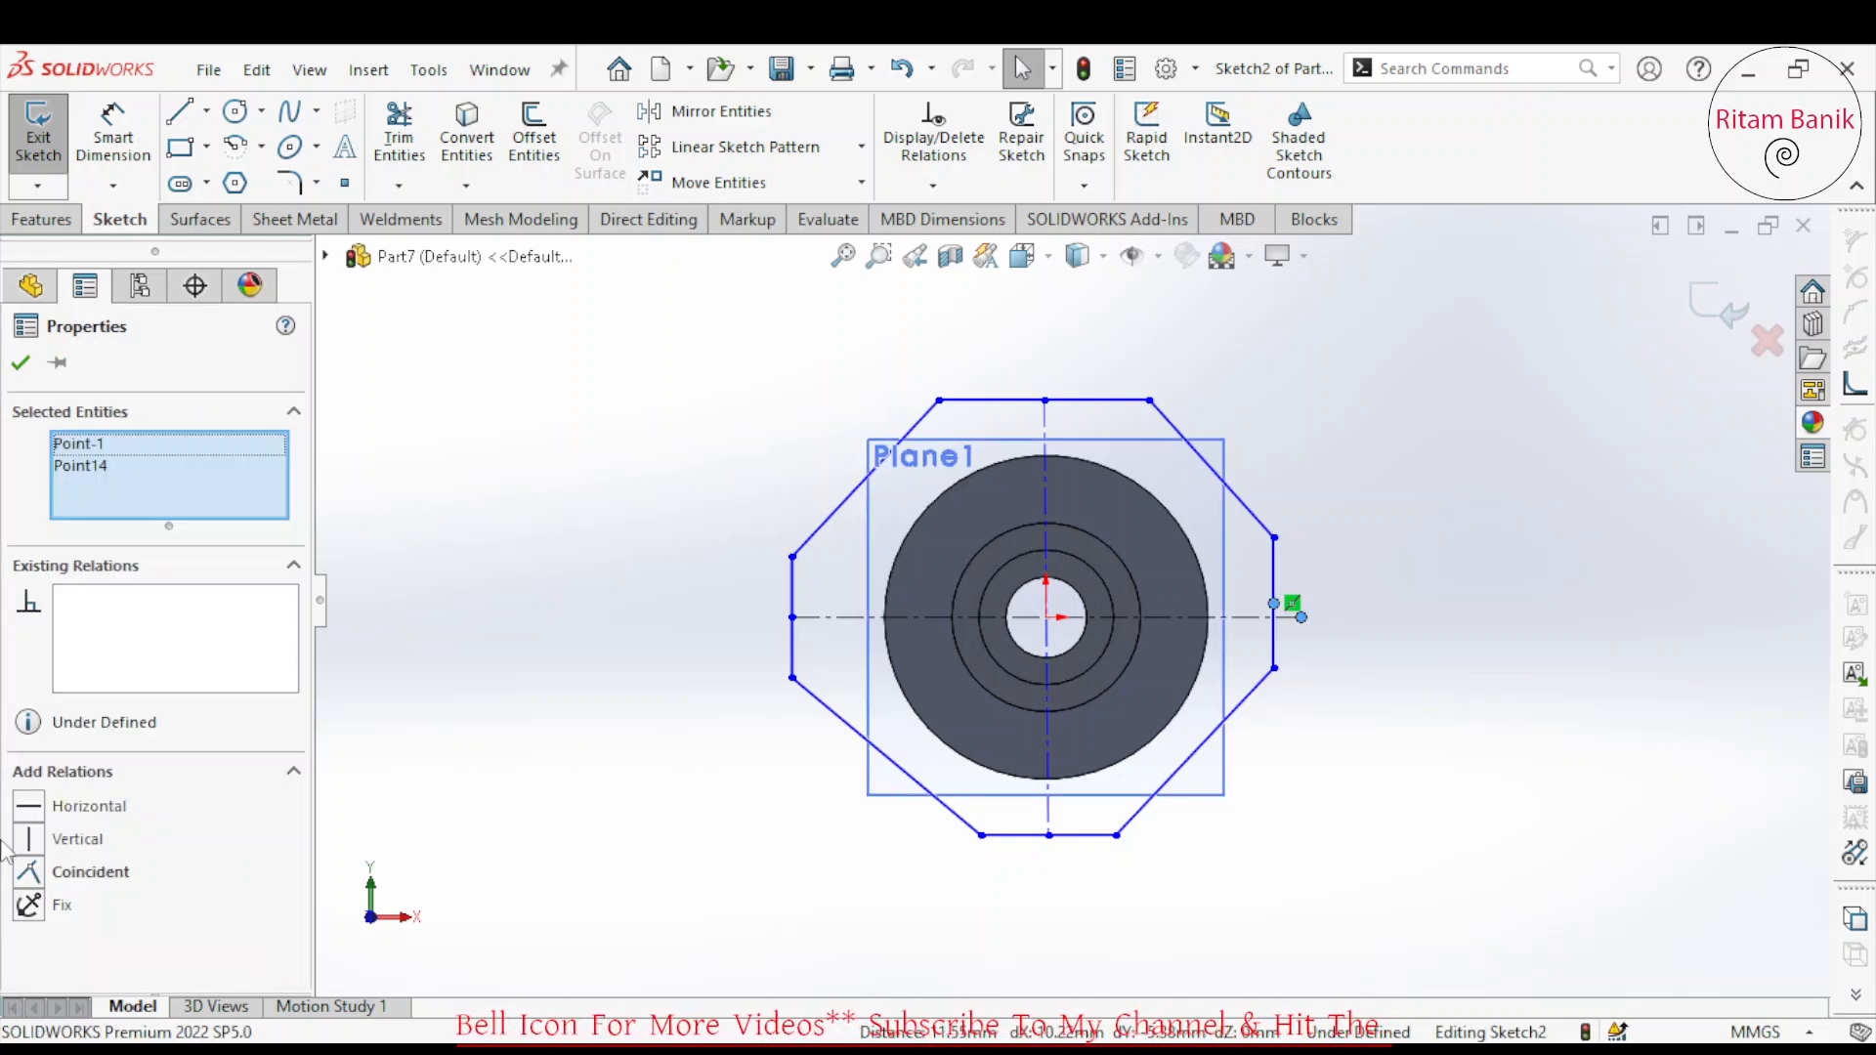
pyautogui.click(30, 872)
pyautogui.press('Escape')
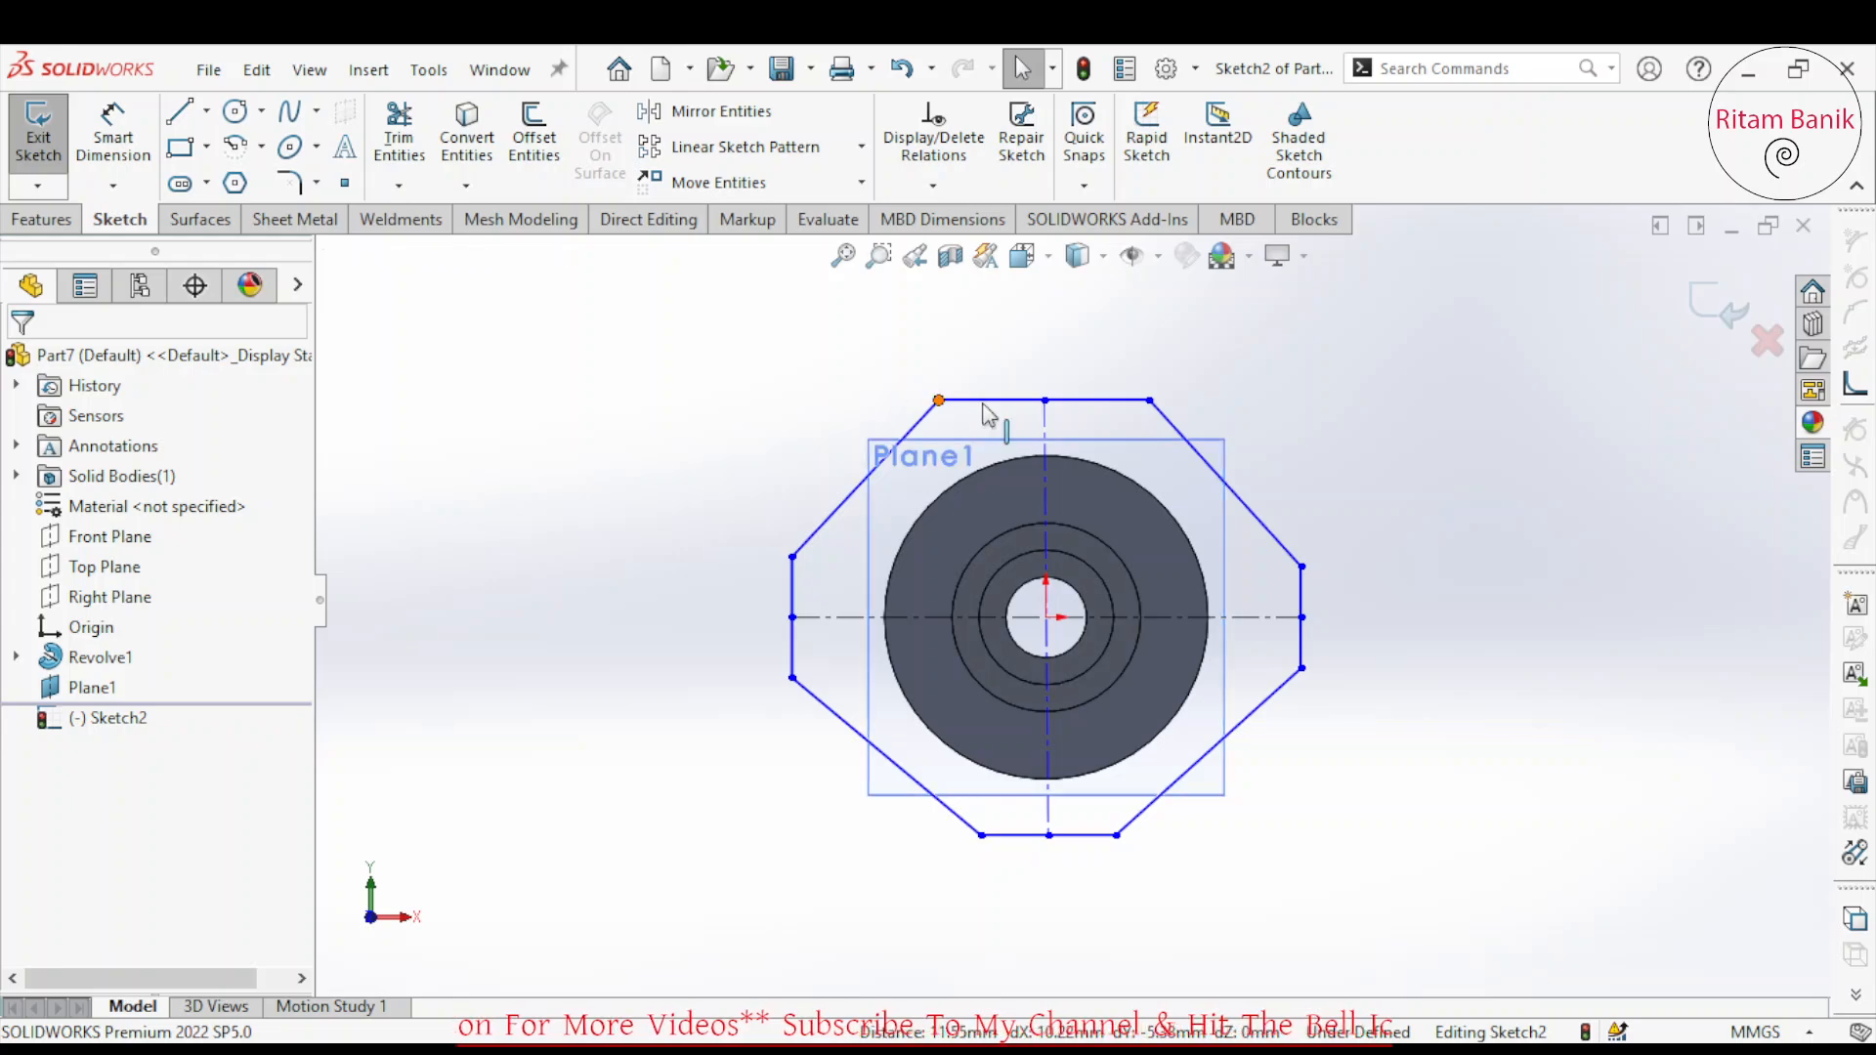
# Dimension the distance from the left edge's lower corner to its midpoint as 14 mm.
pyautogui.moveTo(1088, 325); pyautogui.dragTo(1081, 395)
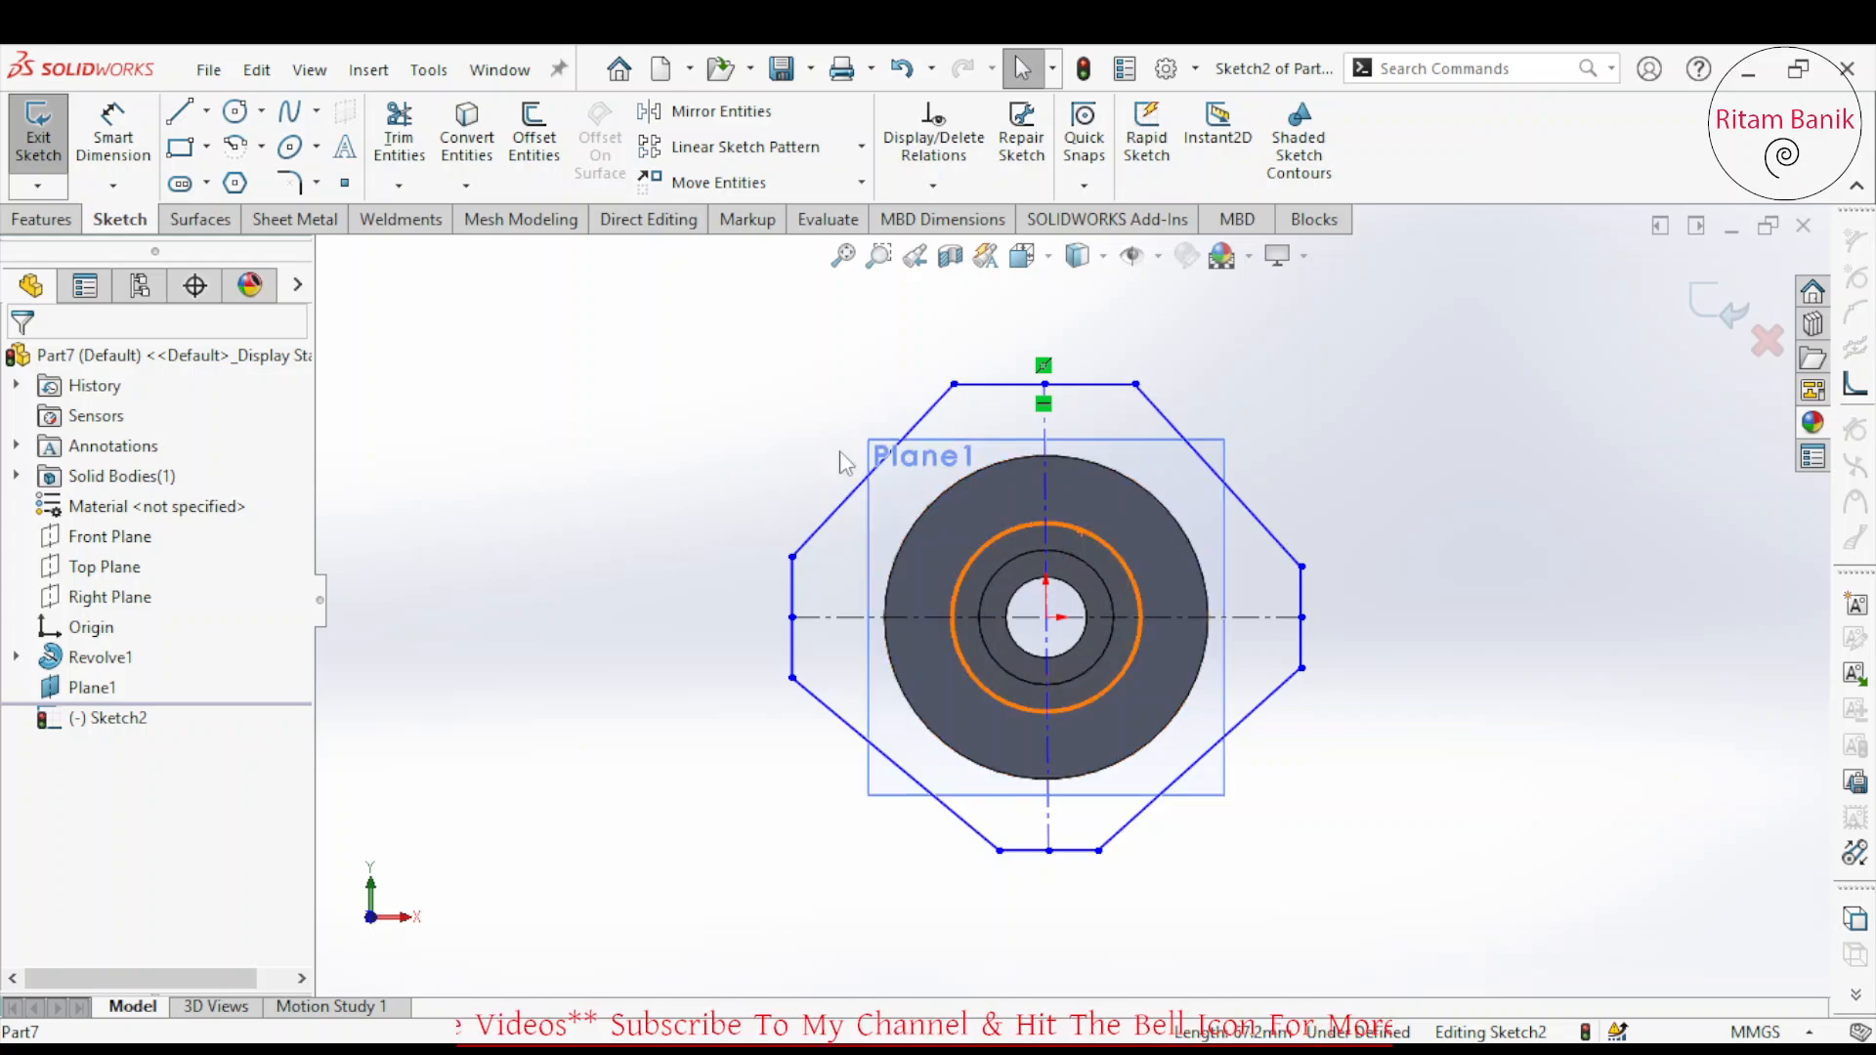
pyautogui.click(113, 137)
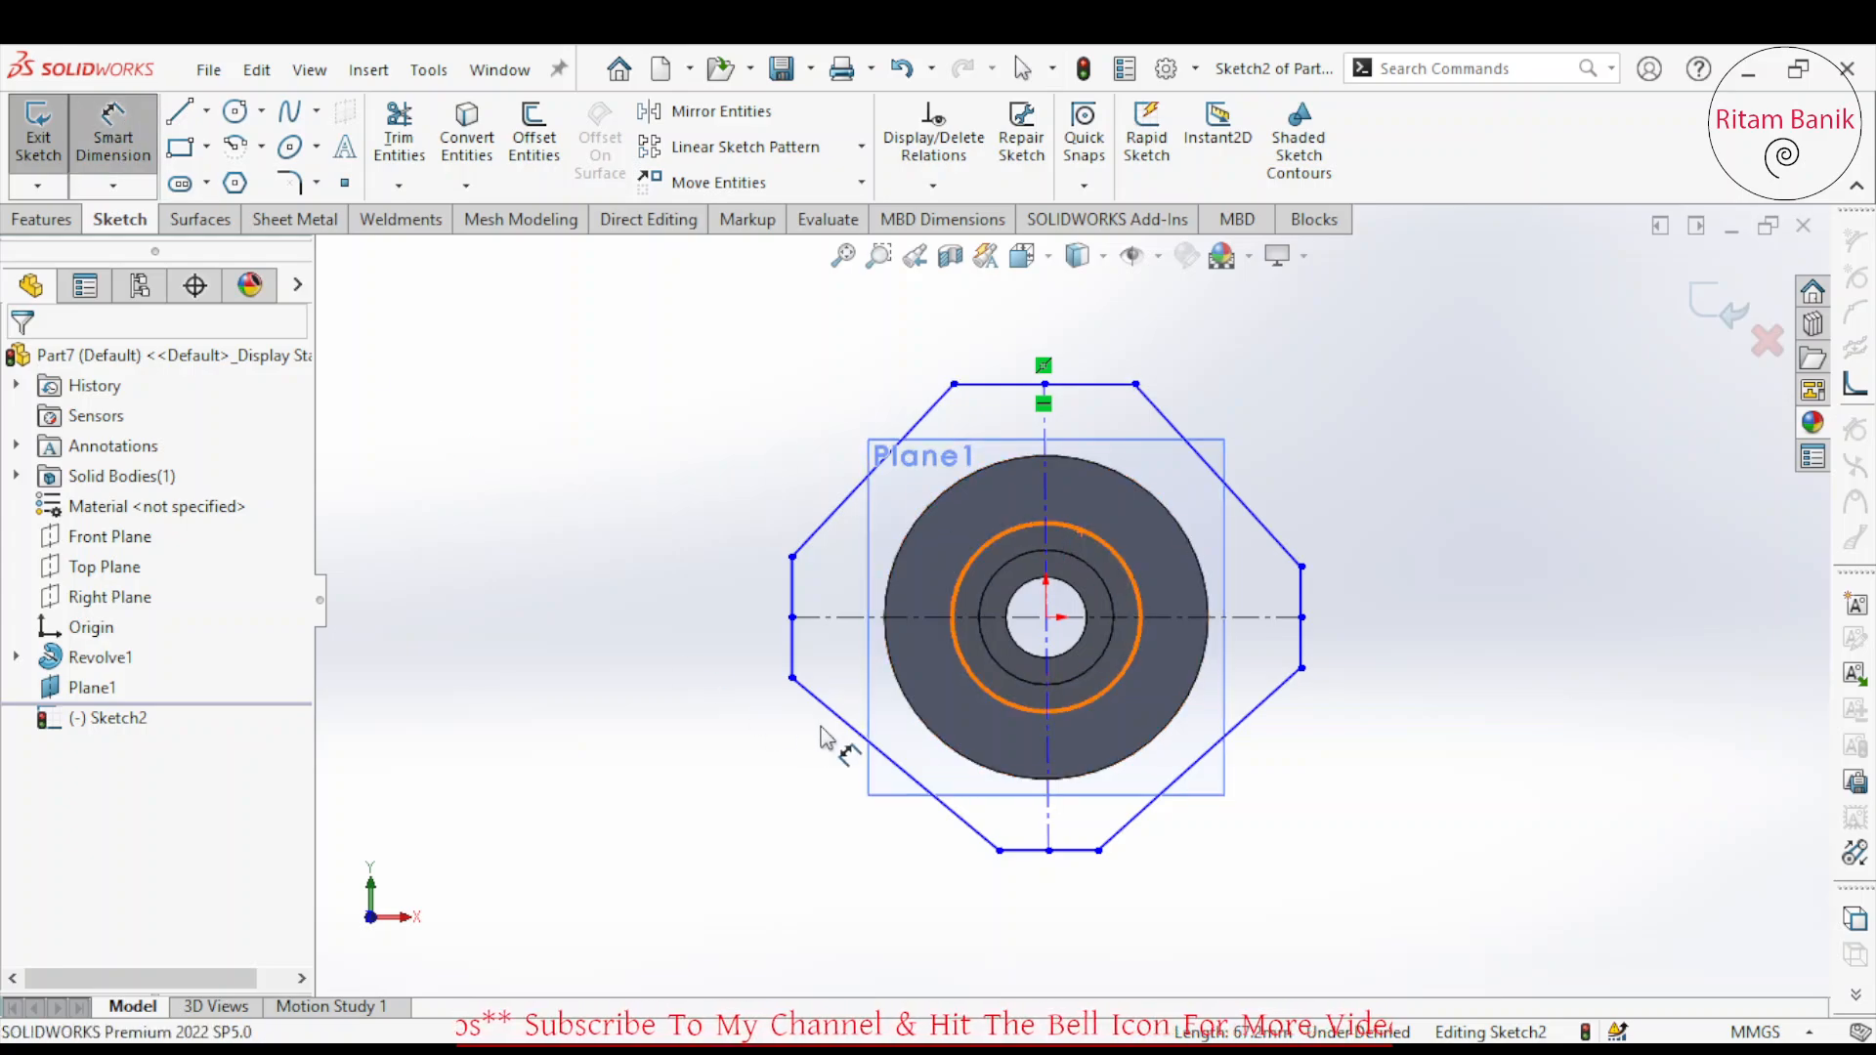
pyautogui.click(793, 680)
pyautogui.click(799, 617)
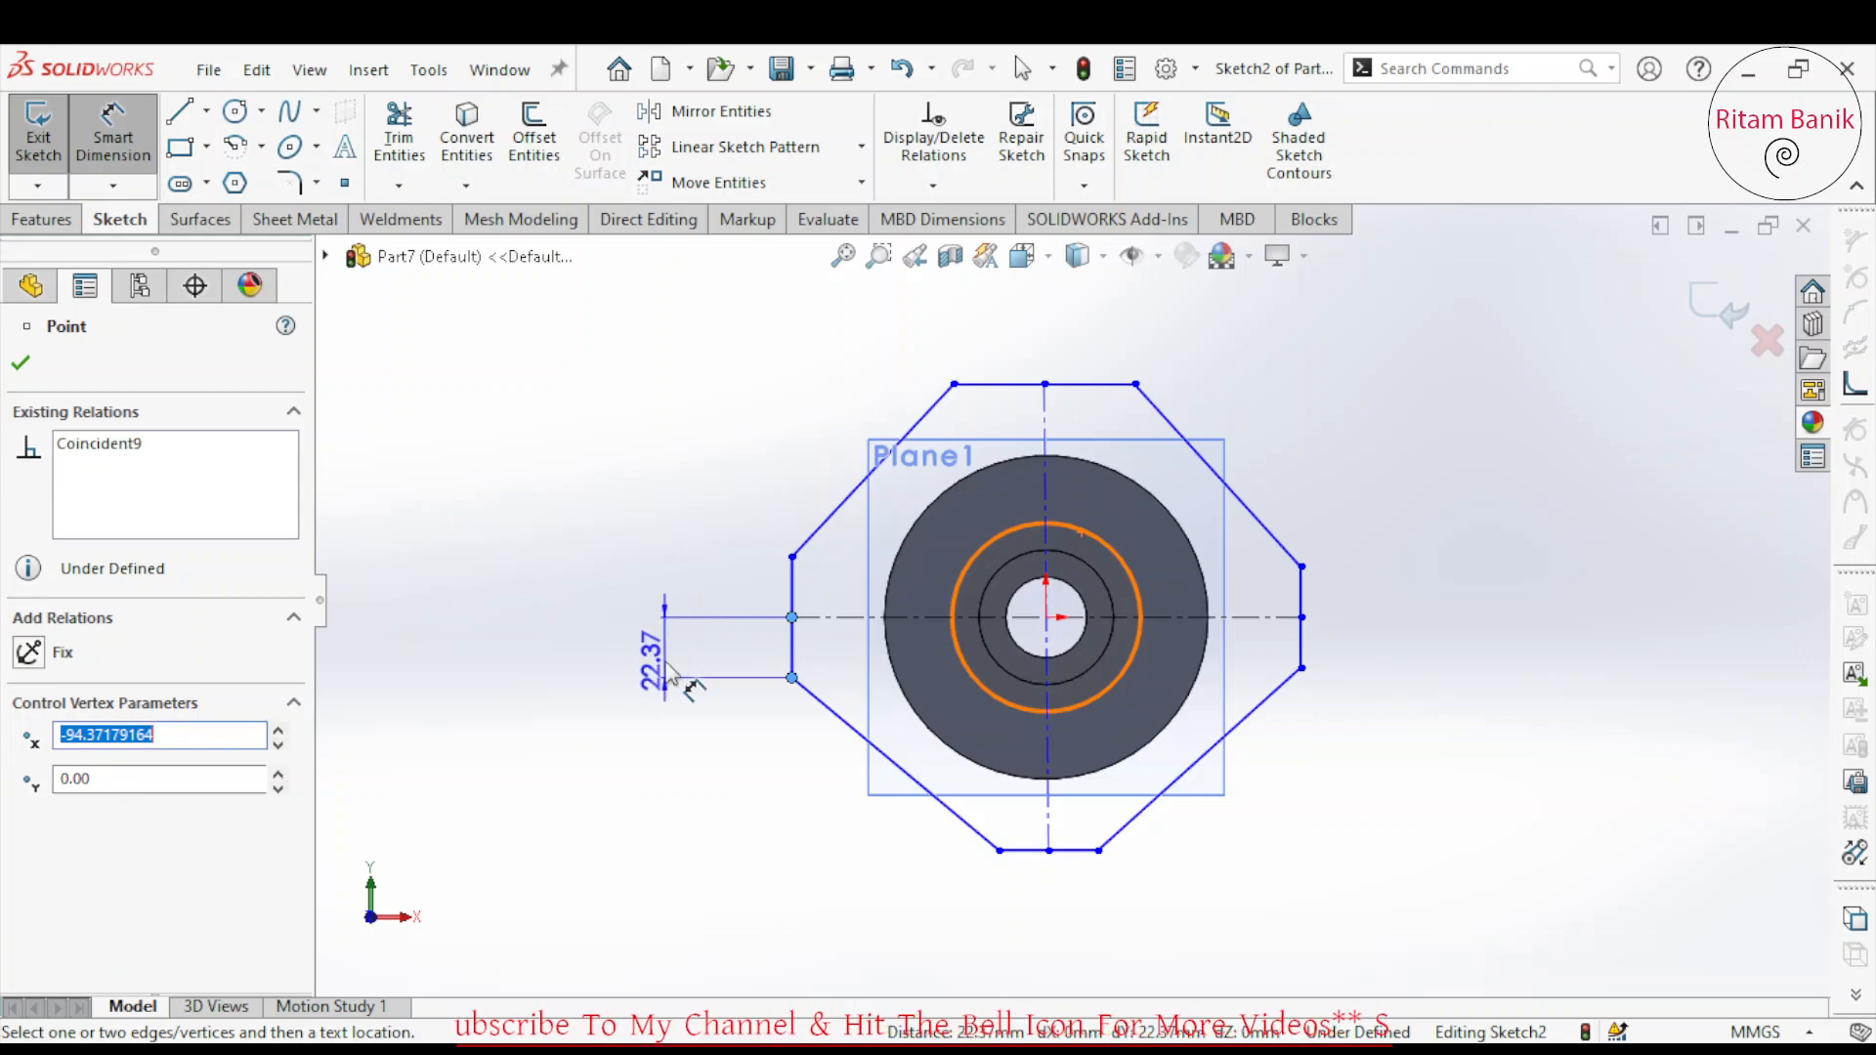
pyautogui.click(668, 666)
pyautogui.press('Return')
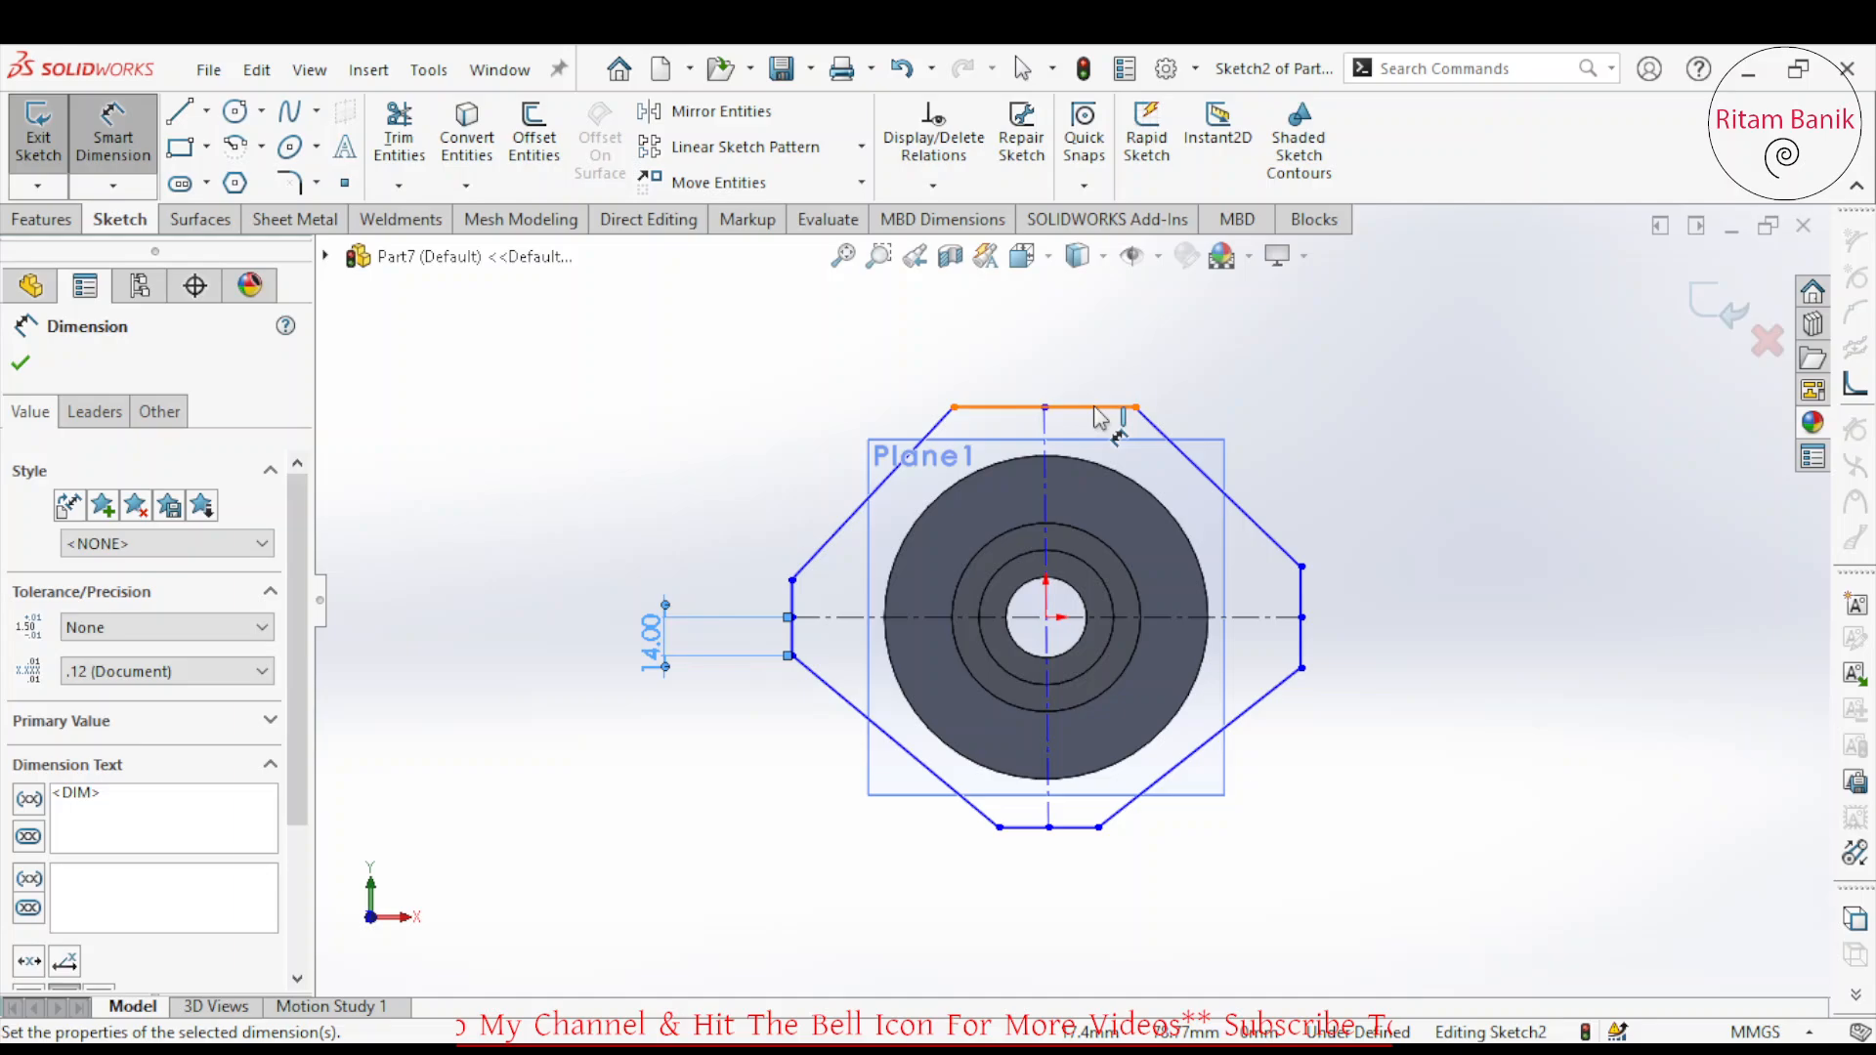
# Dimension the distance between the outline's upper and lower horizontal edges as 132 mm.
pyautogui.click(1112, 407)
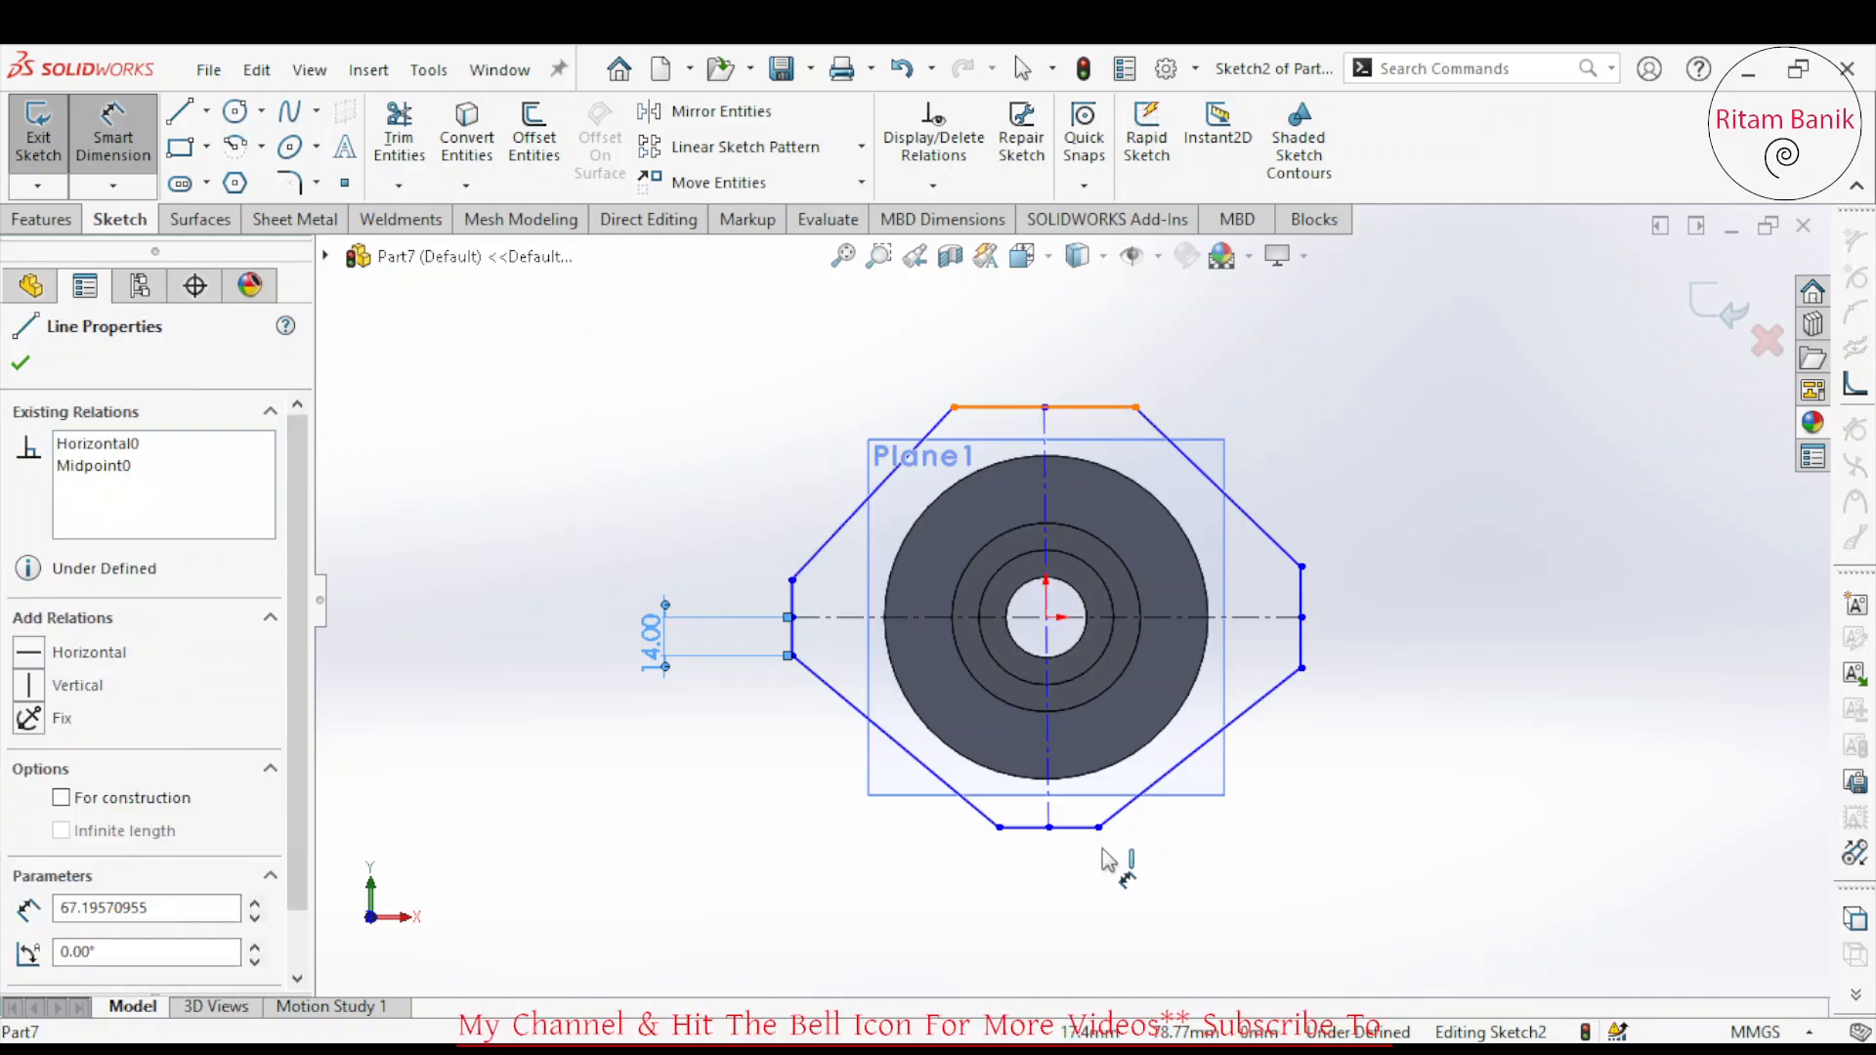
pyautogui.click(1075, 828)
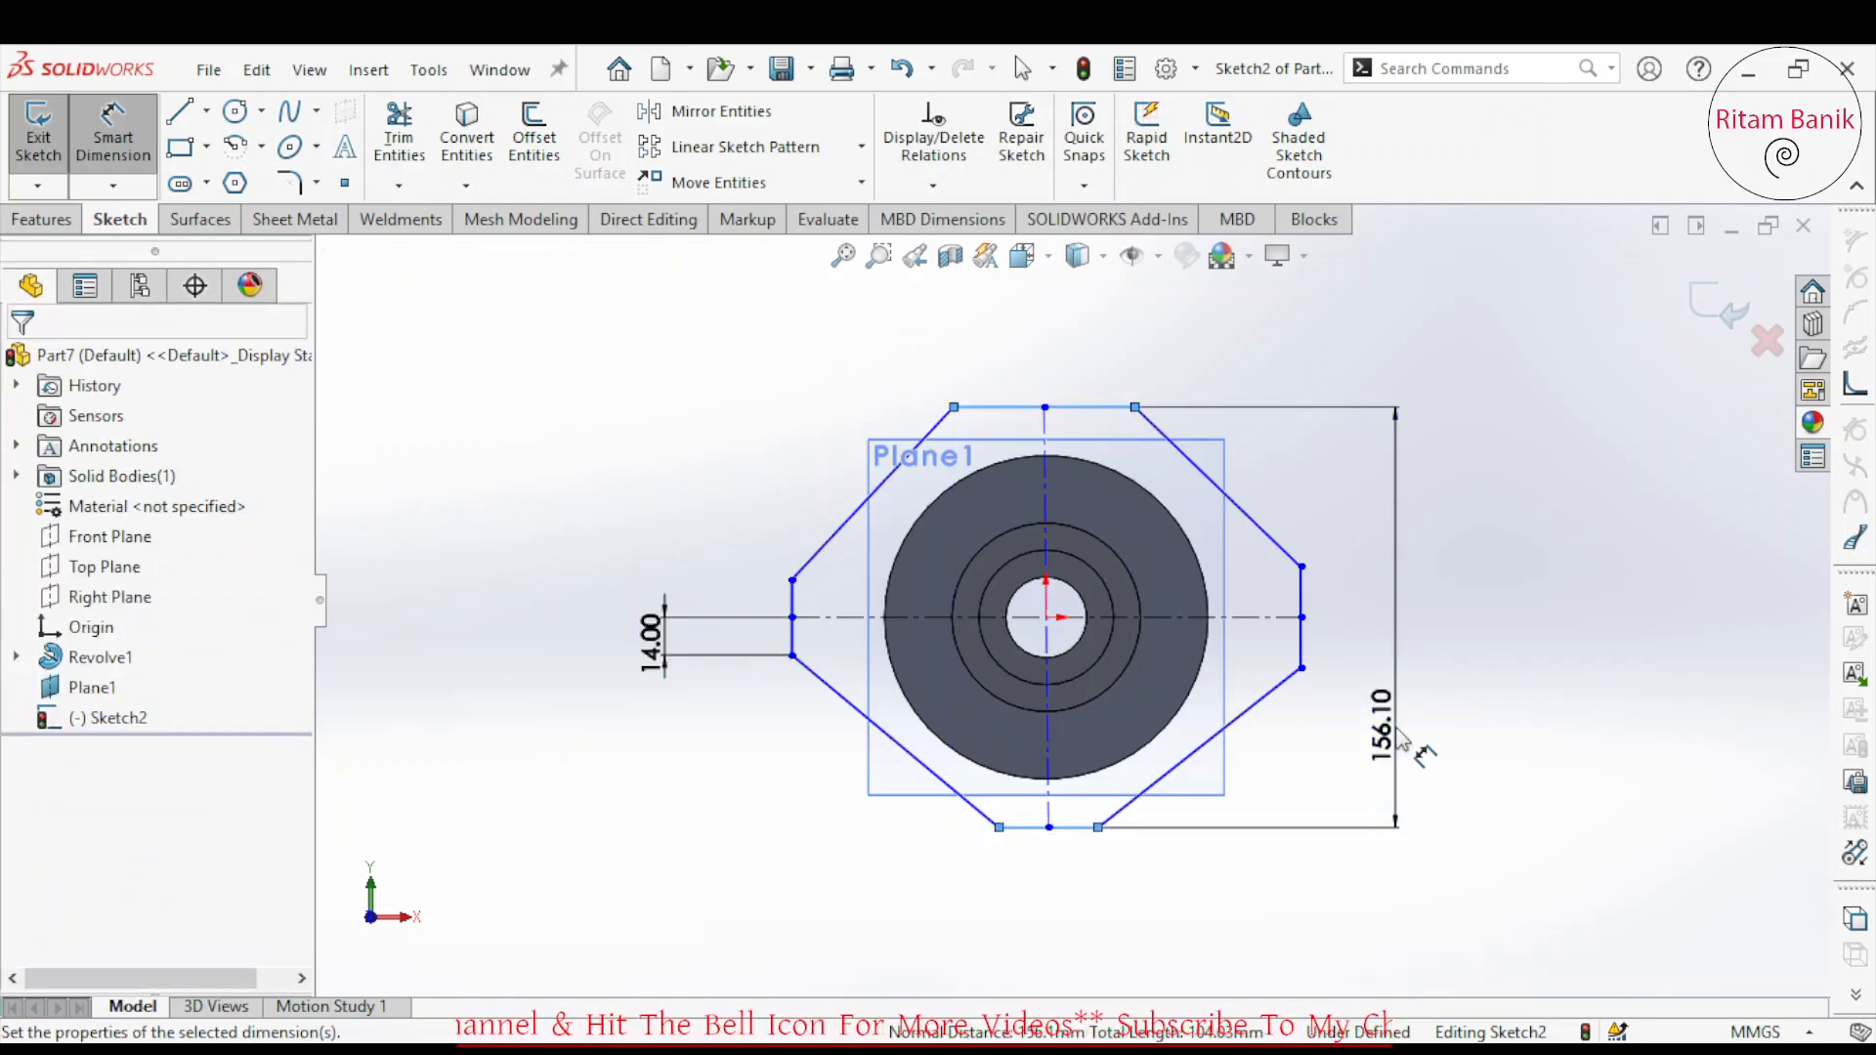
pyautogui.click(1399, 740)
pyautogui.write('132')
pyautogui.press('Return')
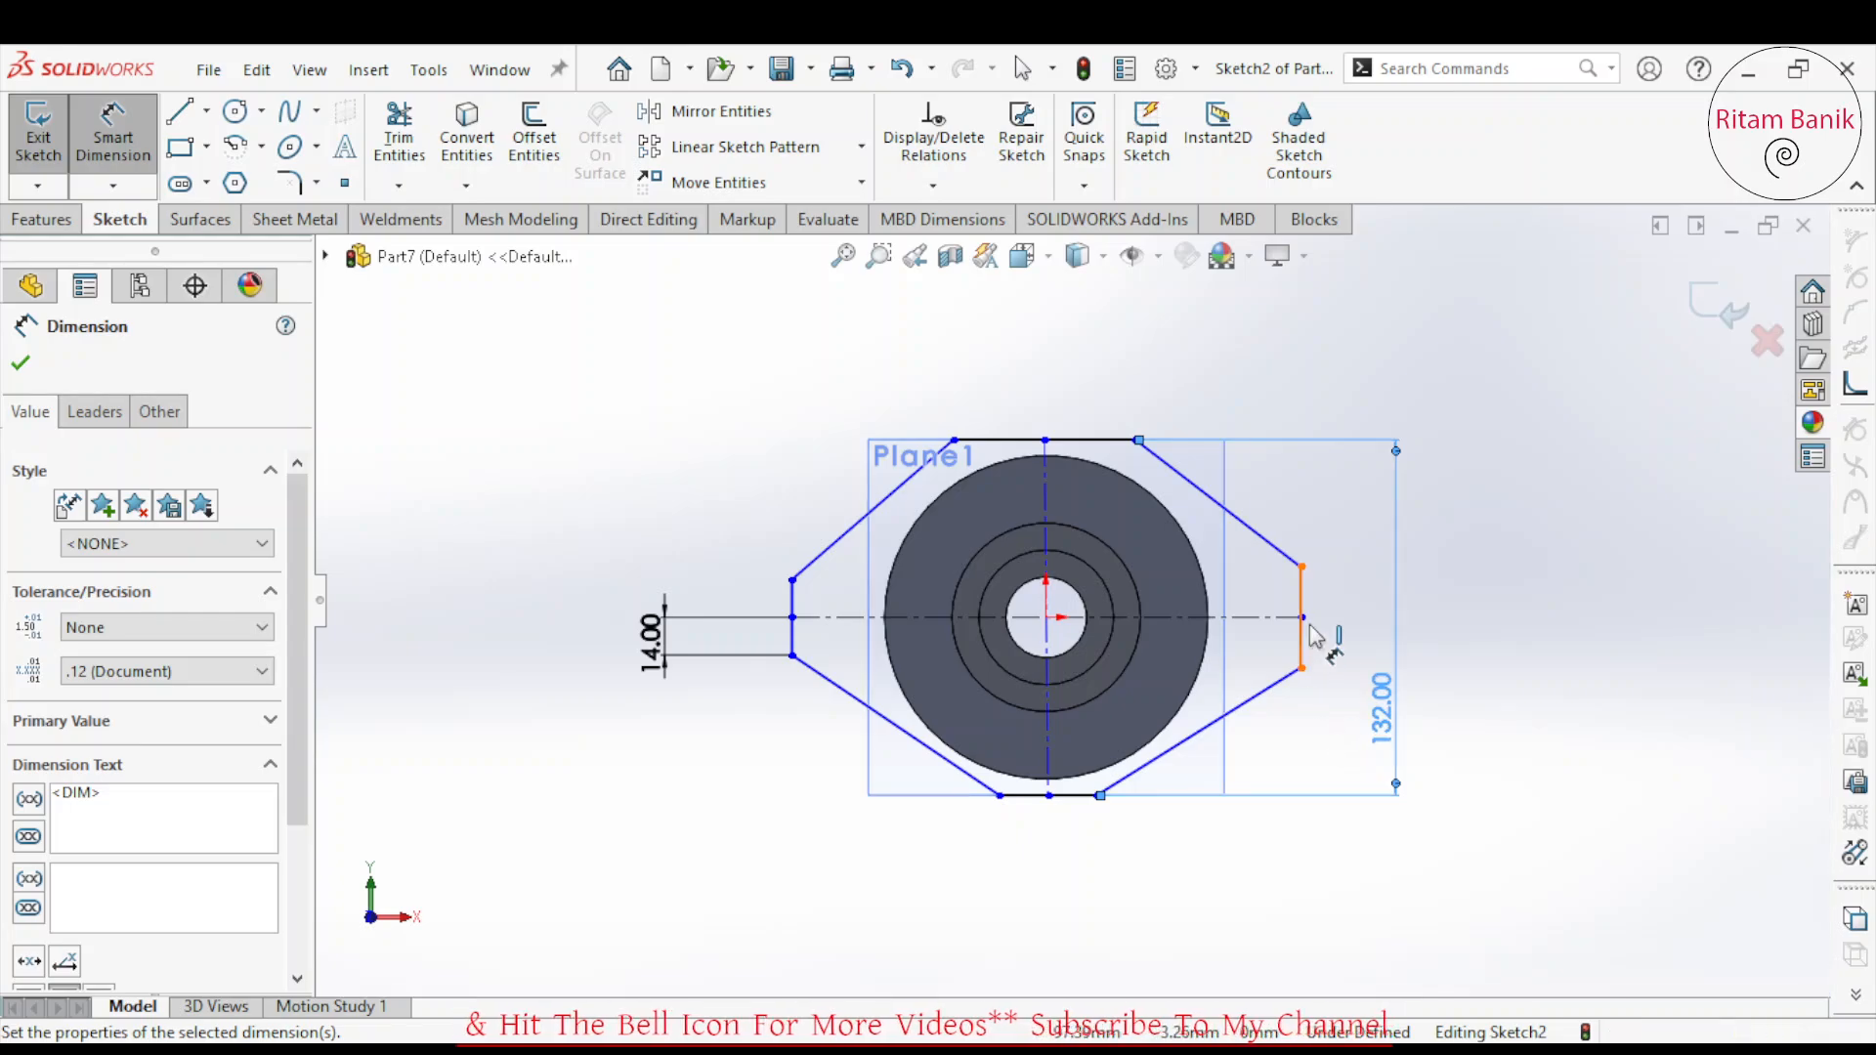
# Dimension the distance between the outline's left and right vertical edges as 132 mm.
pyautogui.click(1304, 661)
pyautogui.click(792, 636)
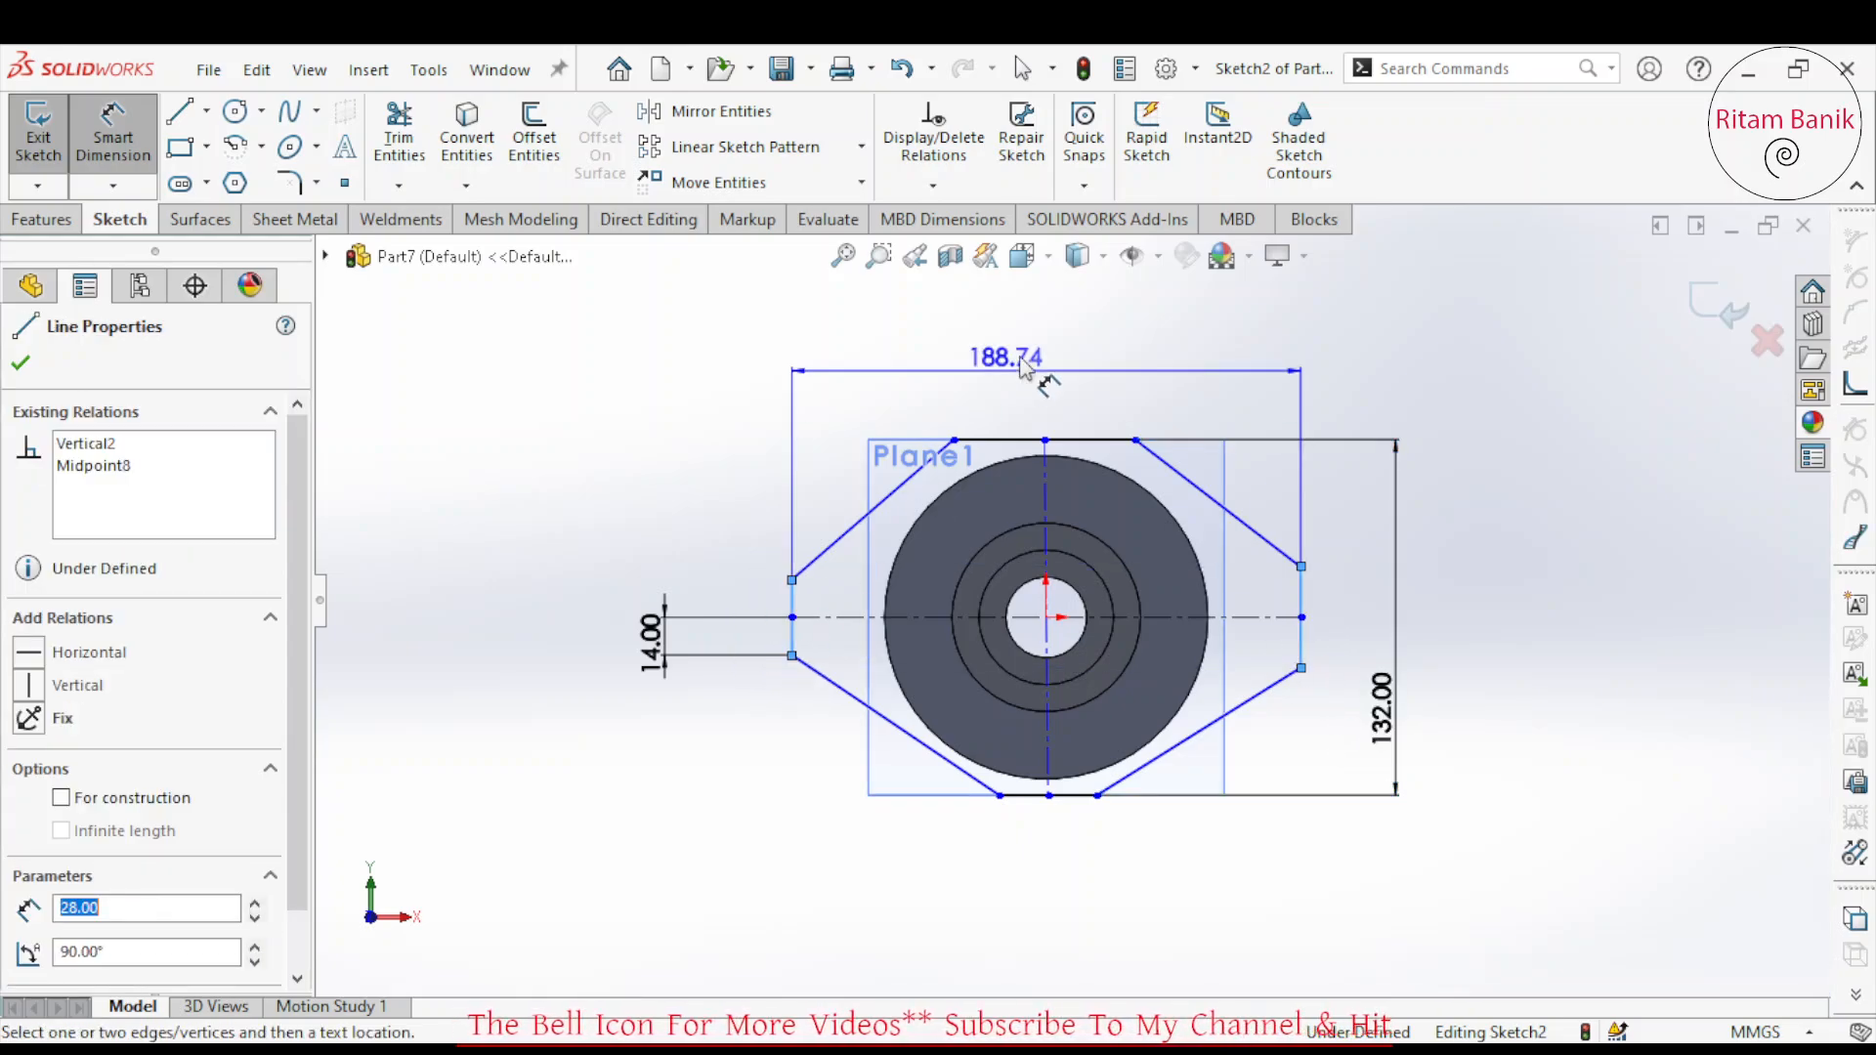
pyautogui.click(1033, 379)
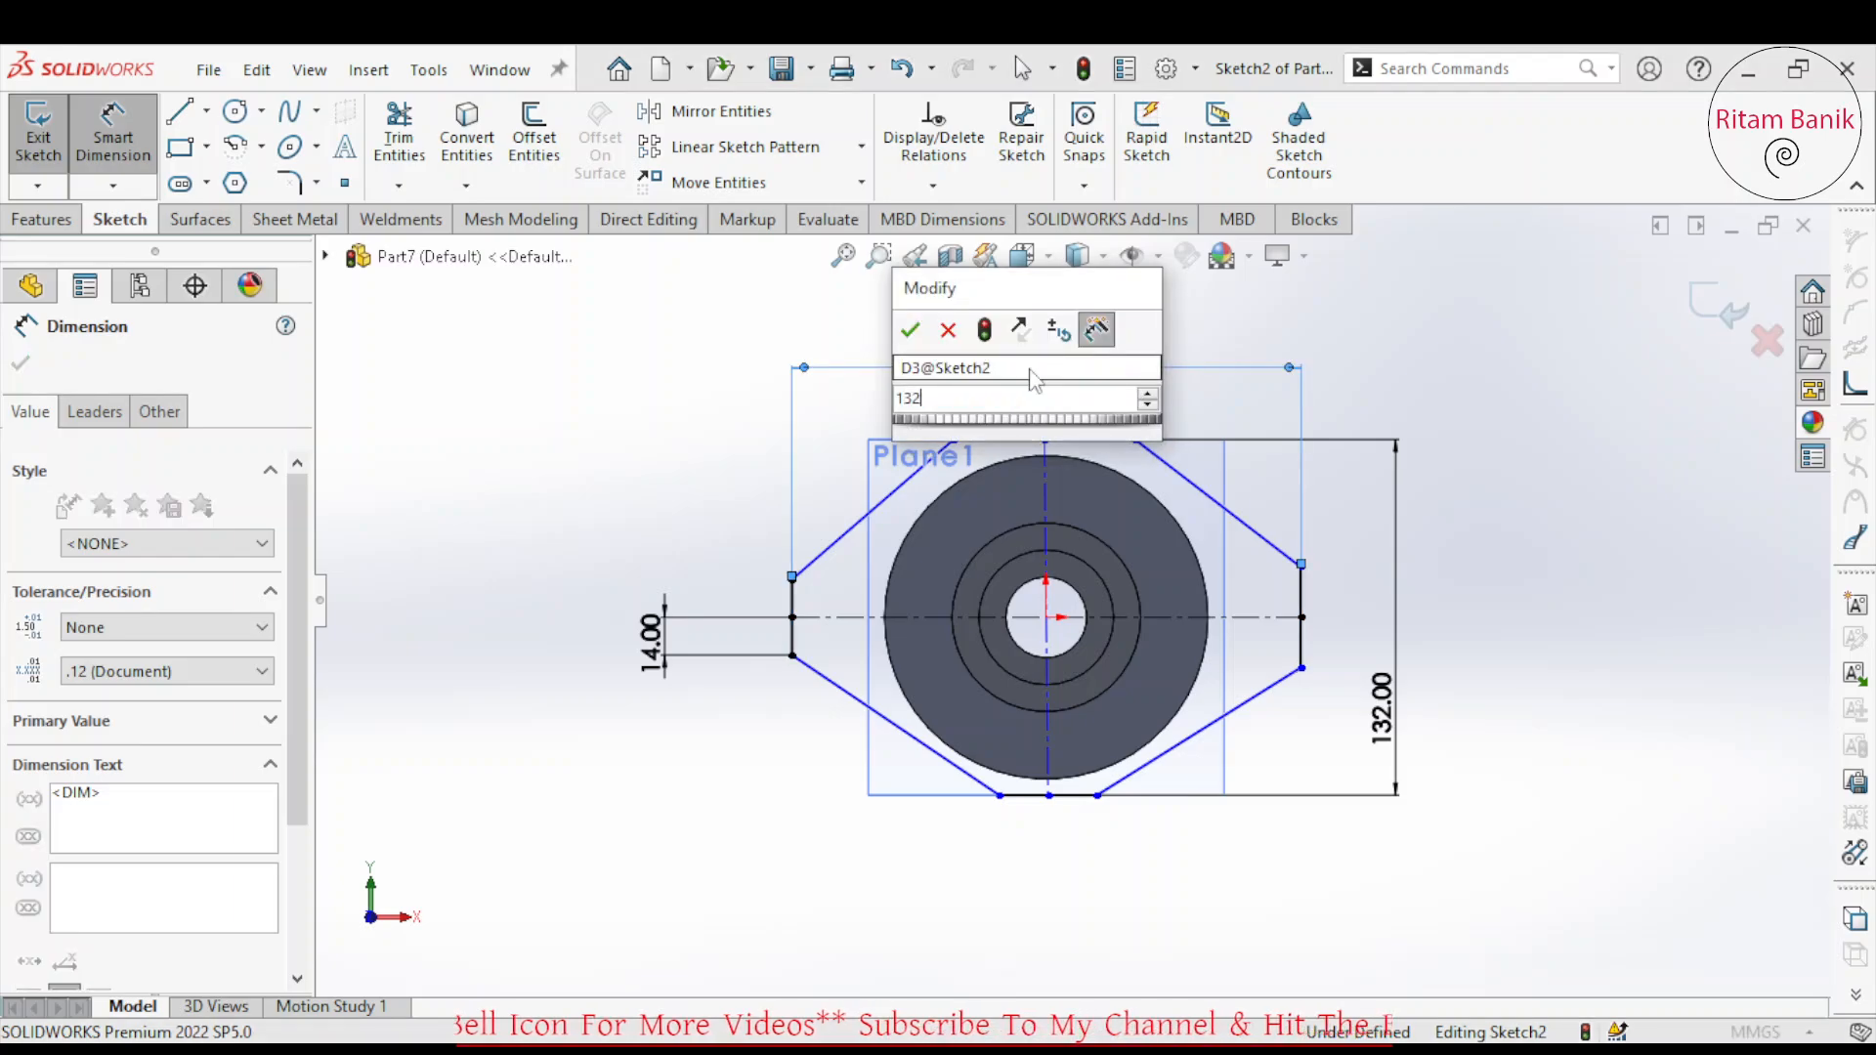
pyautogui.press('Return')
pyautogui.press('Escape')
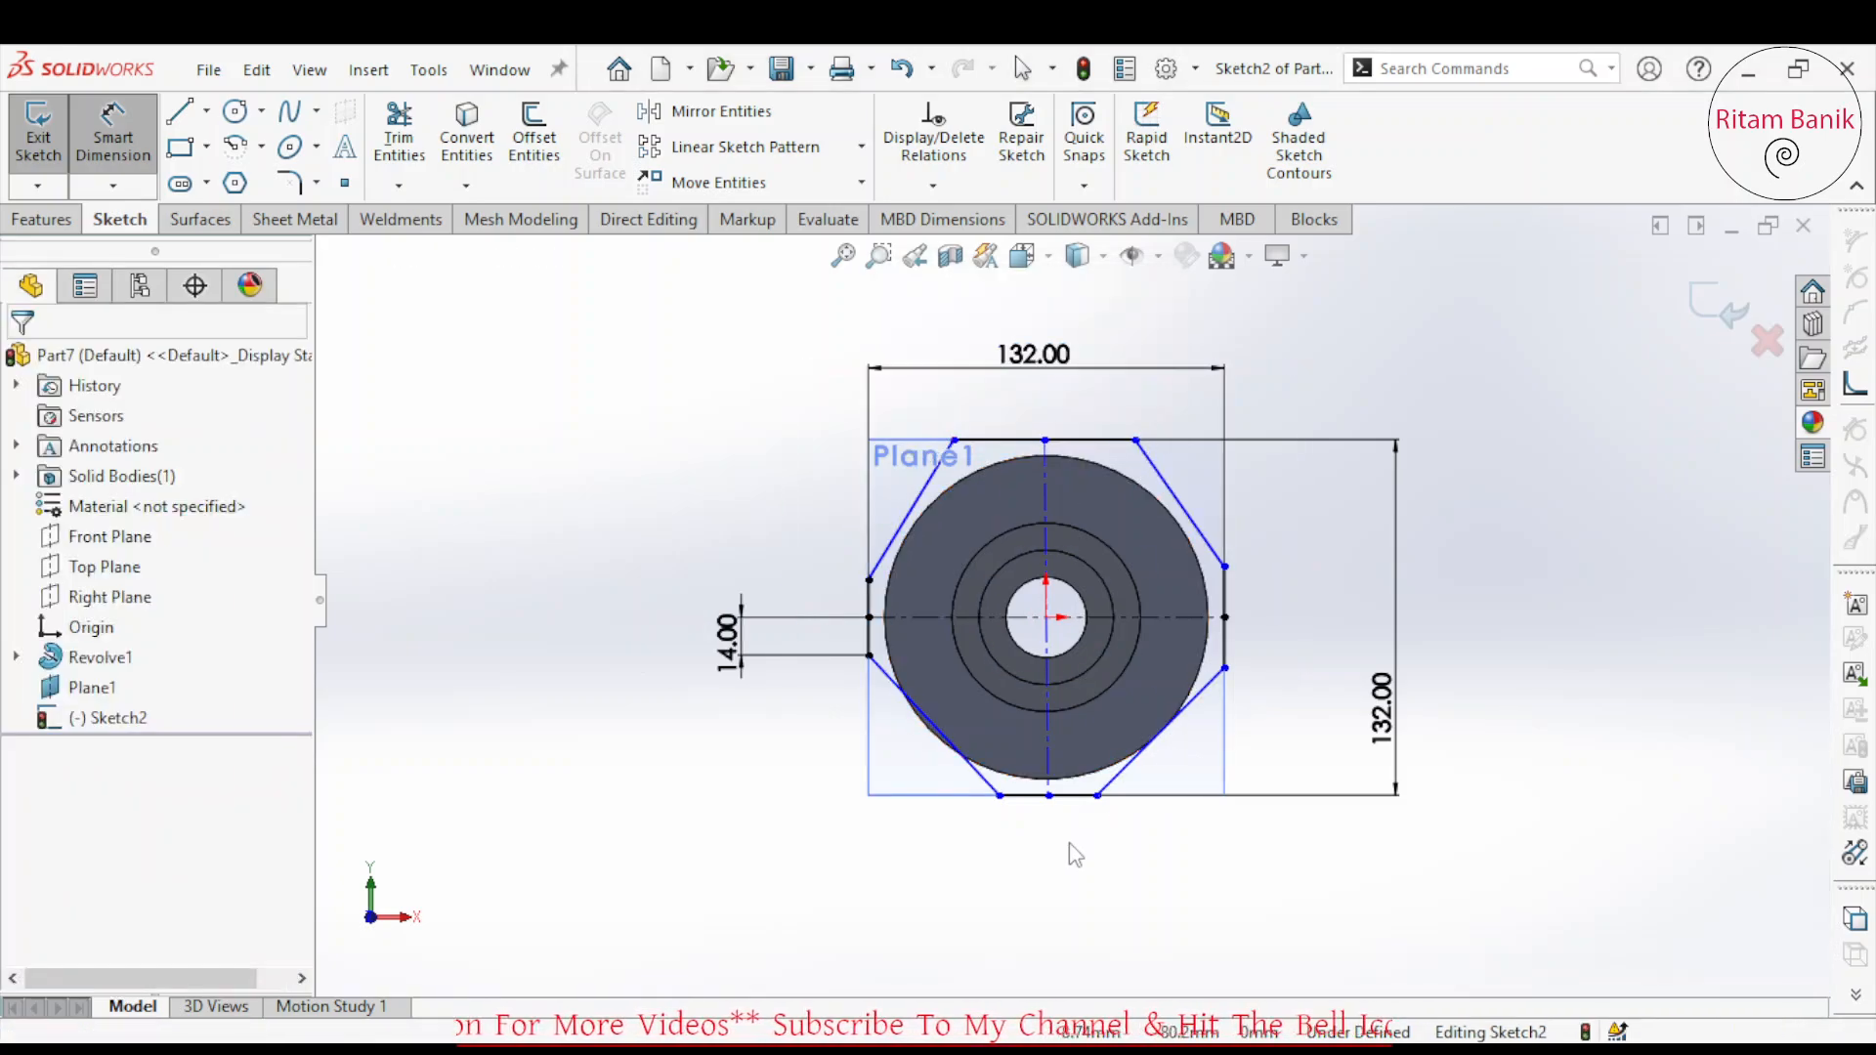
pyautogui.press('Escape')
# Lengthen the outline's lower edge by moving its left corner outward.
pyautogui.scroll(-2, 1044, 797)
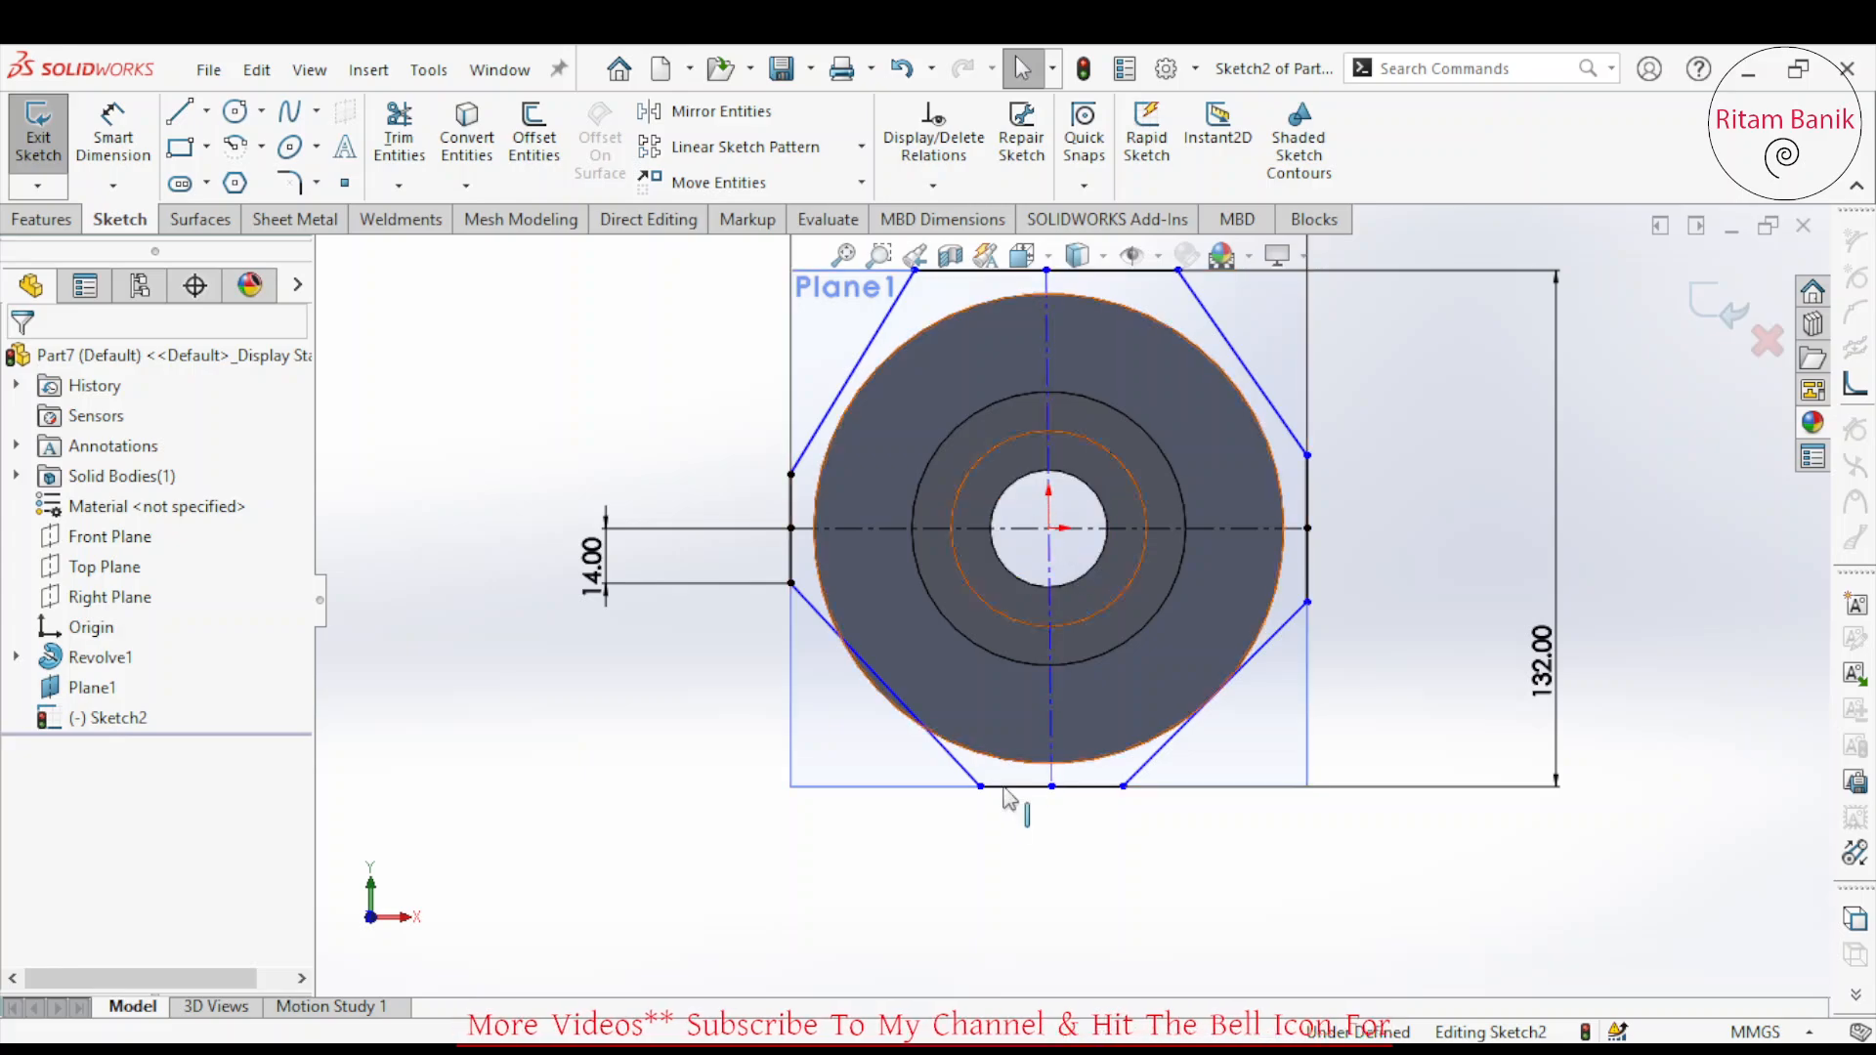
pyautogui.moveTo(981, 787); pyautogui.dragTo(943, 785)
pyautogui.press('Escape')
# Make the outline's left, right, upper and lower straight edges equal in length.
pyautogui.click(791, 572)
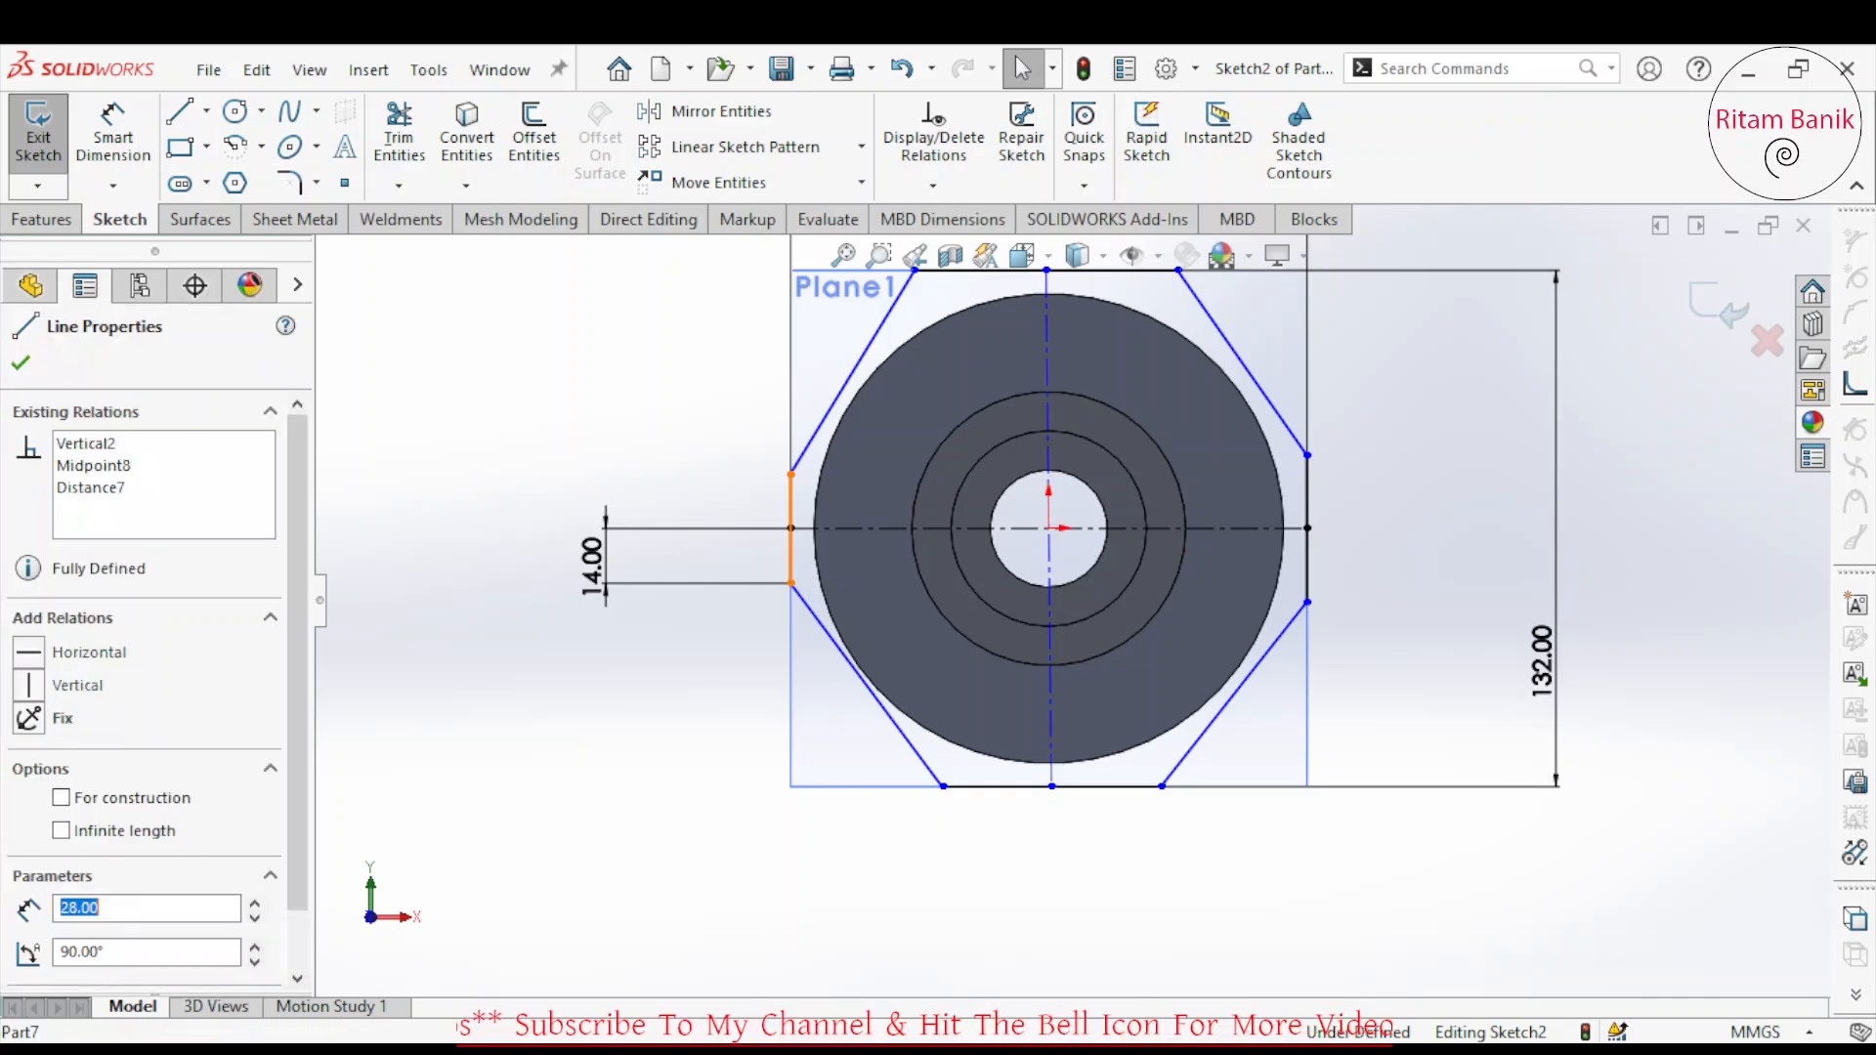
pyautogui.keyDown('ctrl'); pyautogui.click(1306, 502); pyautogui.keyUp('ctrl')
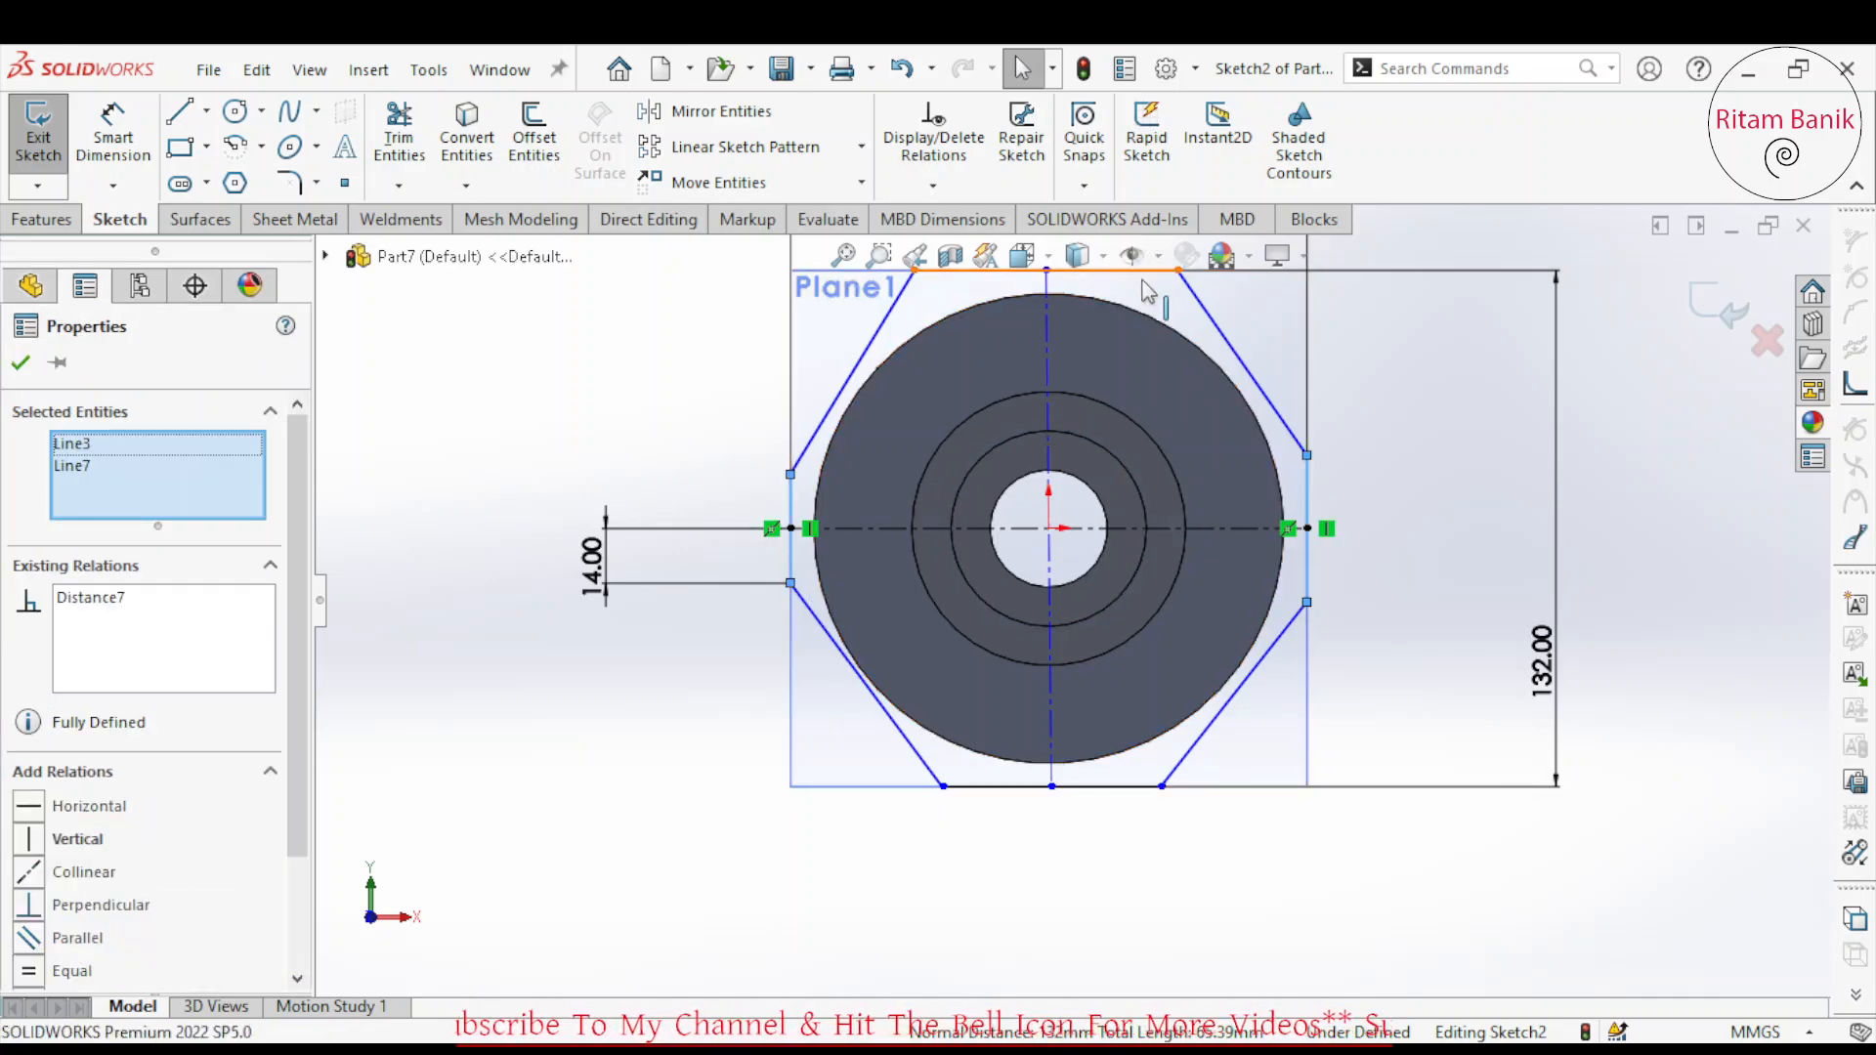
pyautogui.scroll(4, 1121, 376)
pyautogui.scroll(-2, 1121, 381)
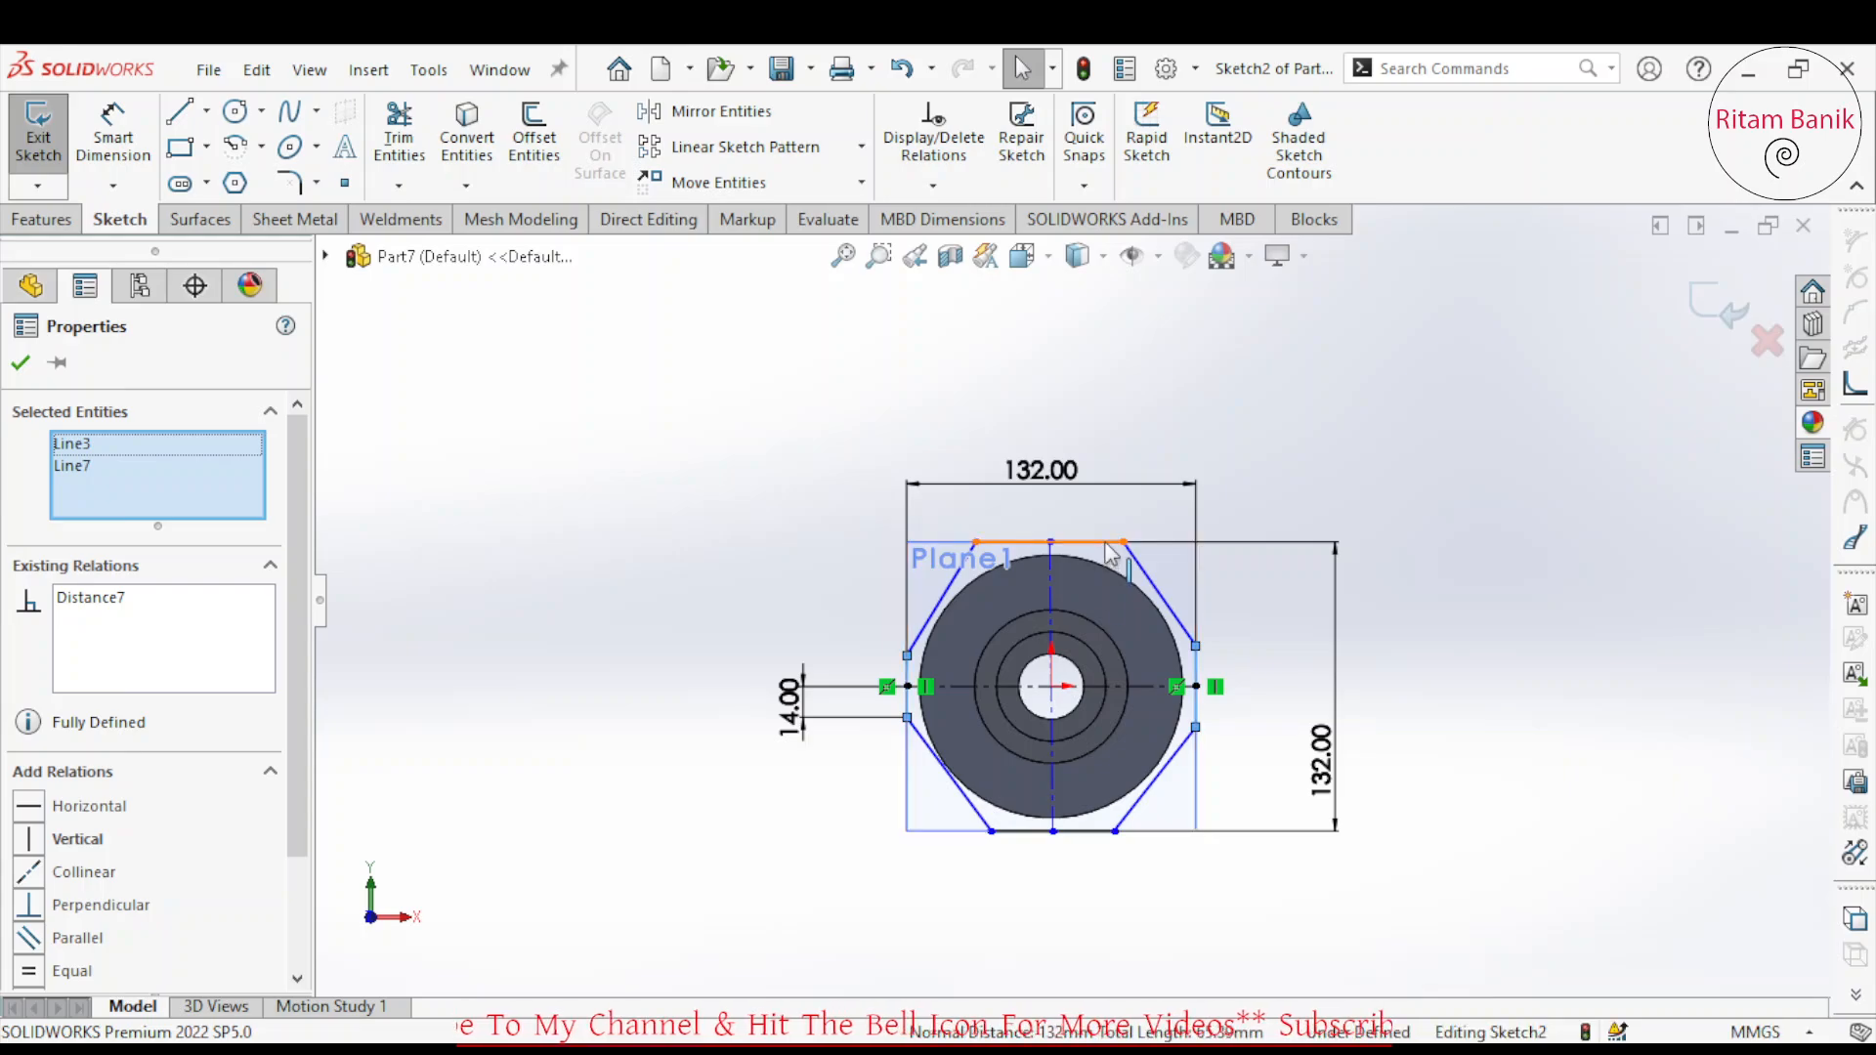
pyautogui.keyDown('ctrl'); pyautogui.click(1112, 547); pyautogui.keyUp('ctrl')
pyautogui.keyDown('ctrl'); pyautogui.click(1097, 833); pyautogui.keyUp('ctrl')
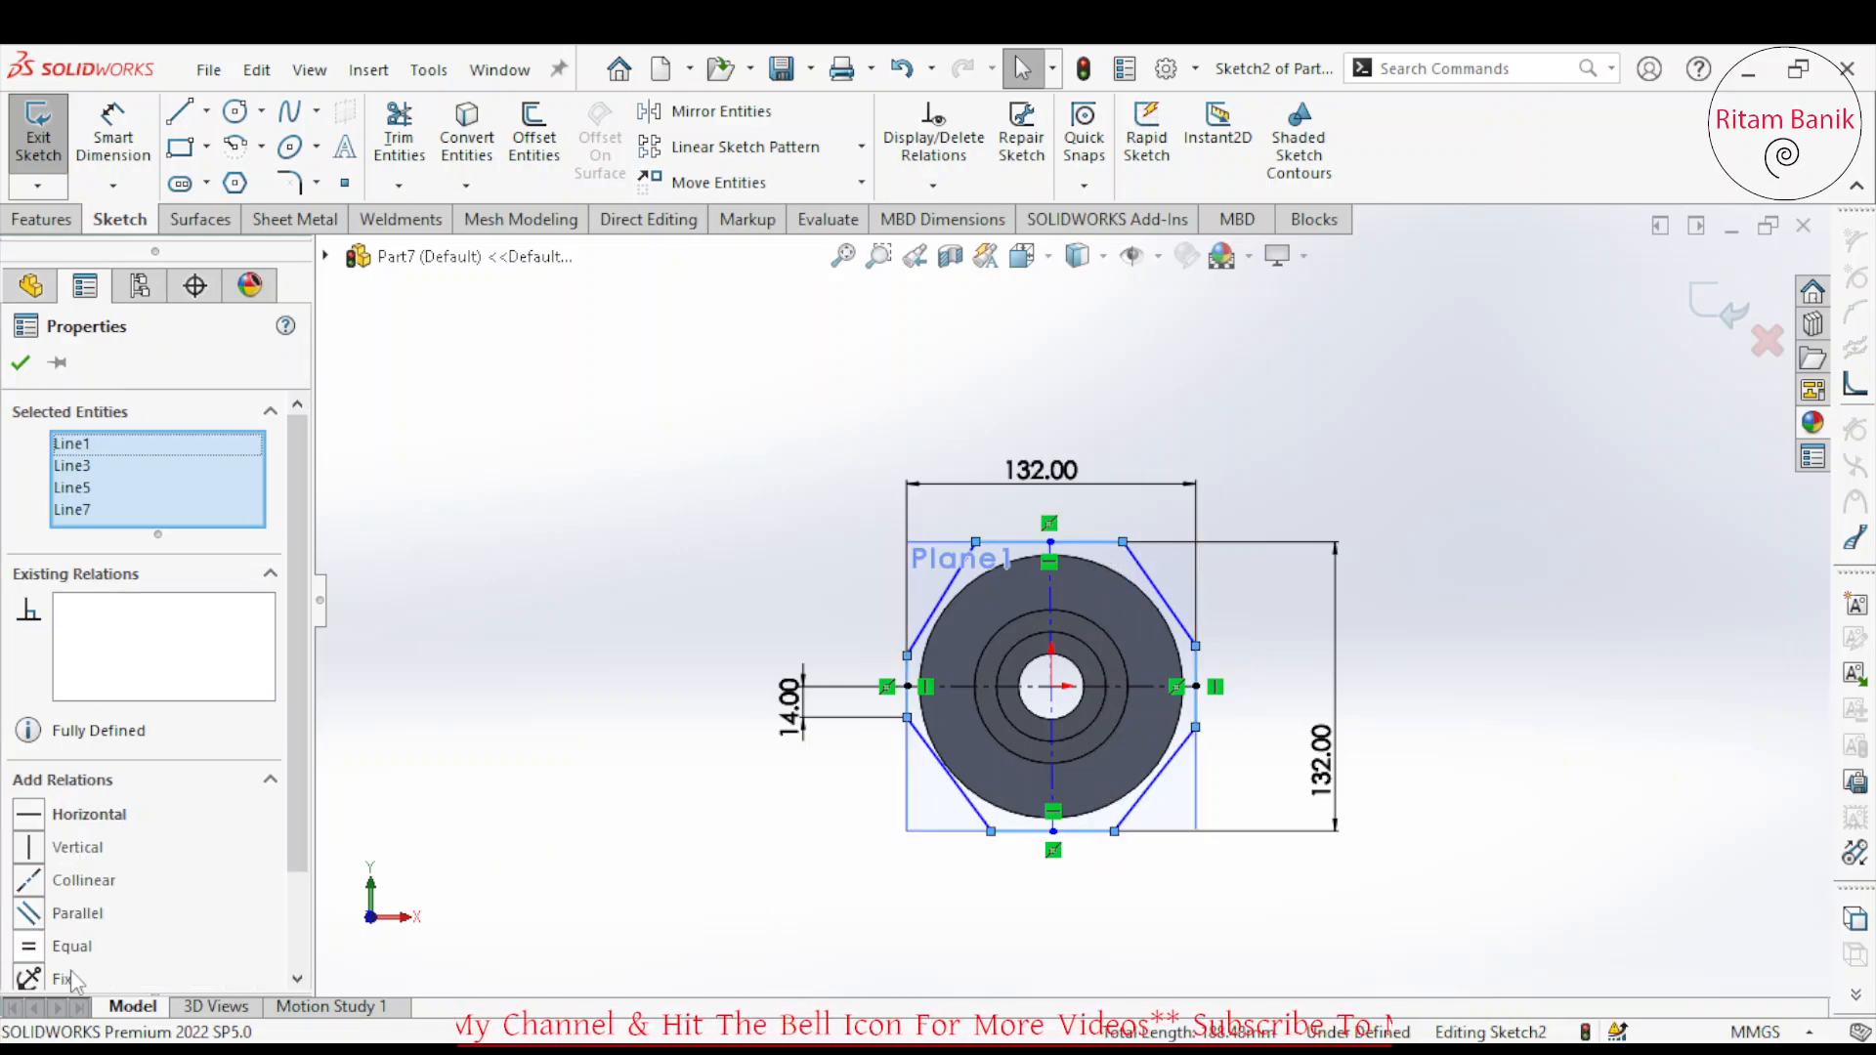
pyautogui.click(29, 946)
pyautogui.click(1247, 616)
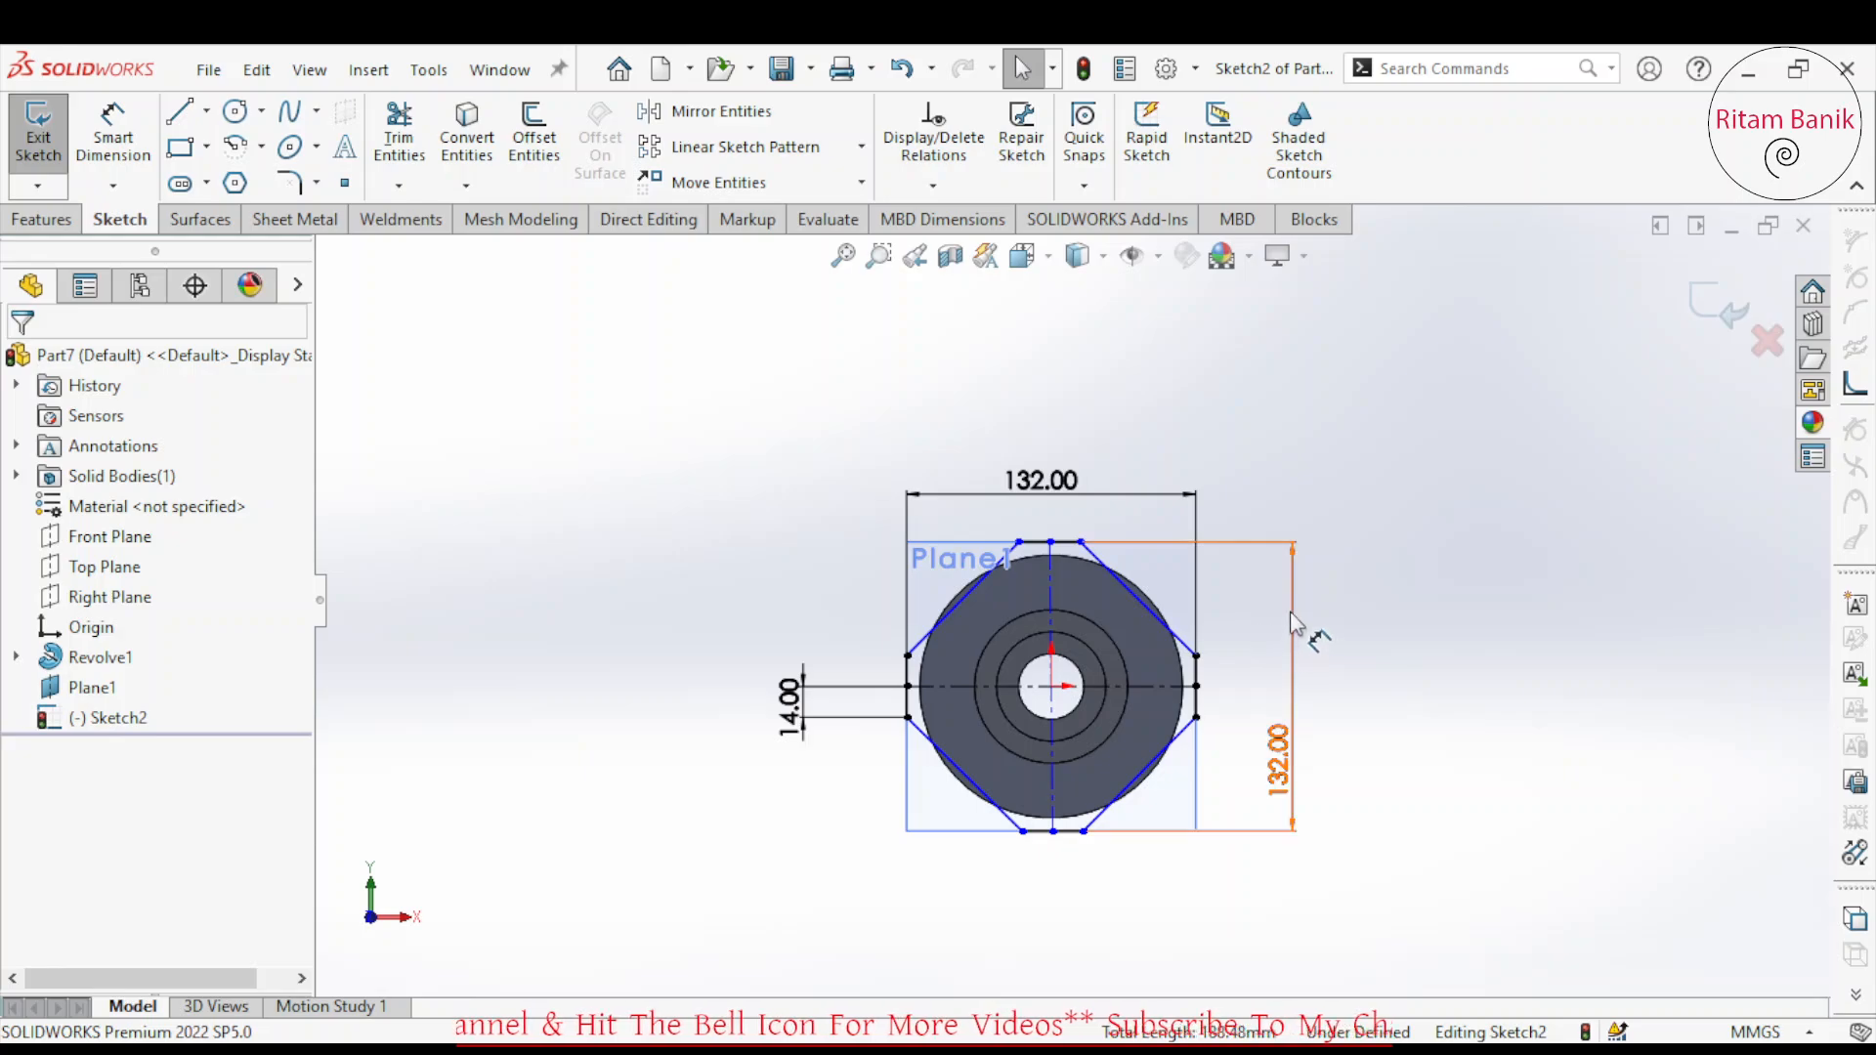
# Test the outline's remaining freedom of movement by pulling its right edge's upper corner and its upper edge's right corner.
pyautogui.scroll(-2, 1178, 679)
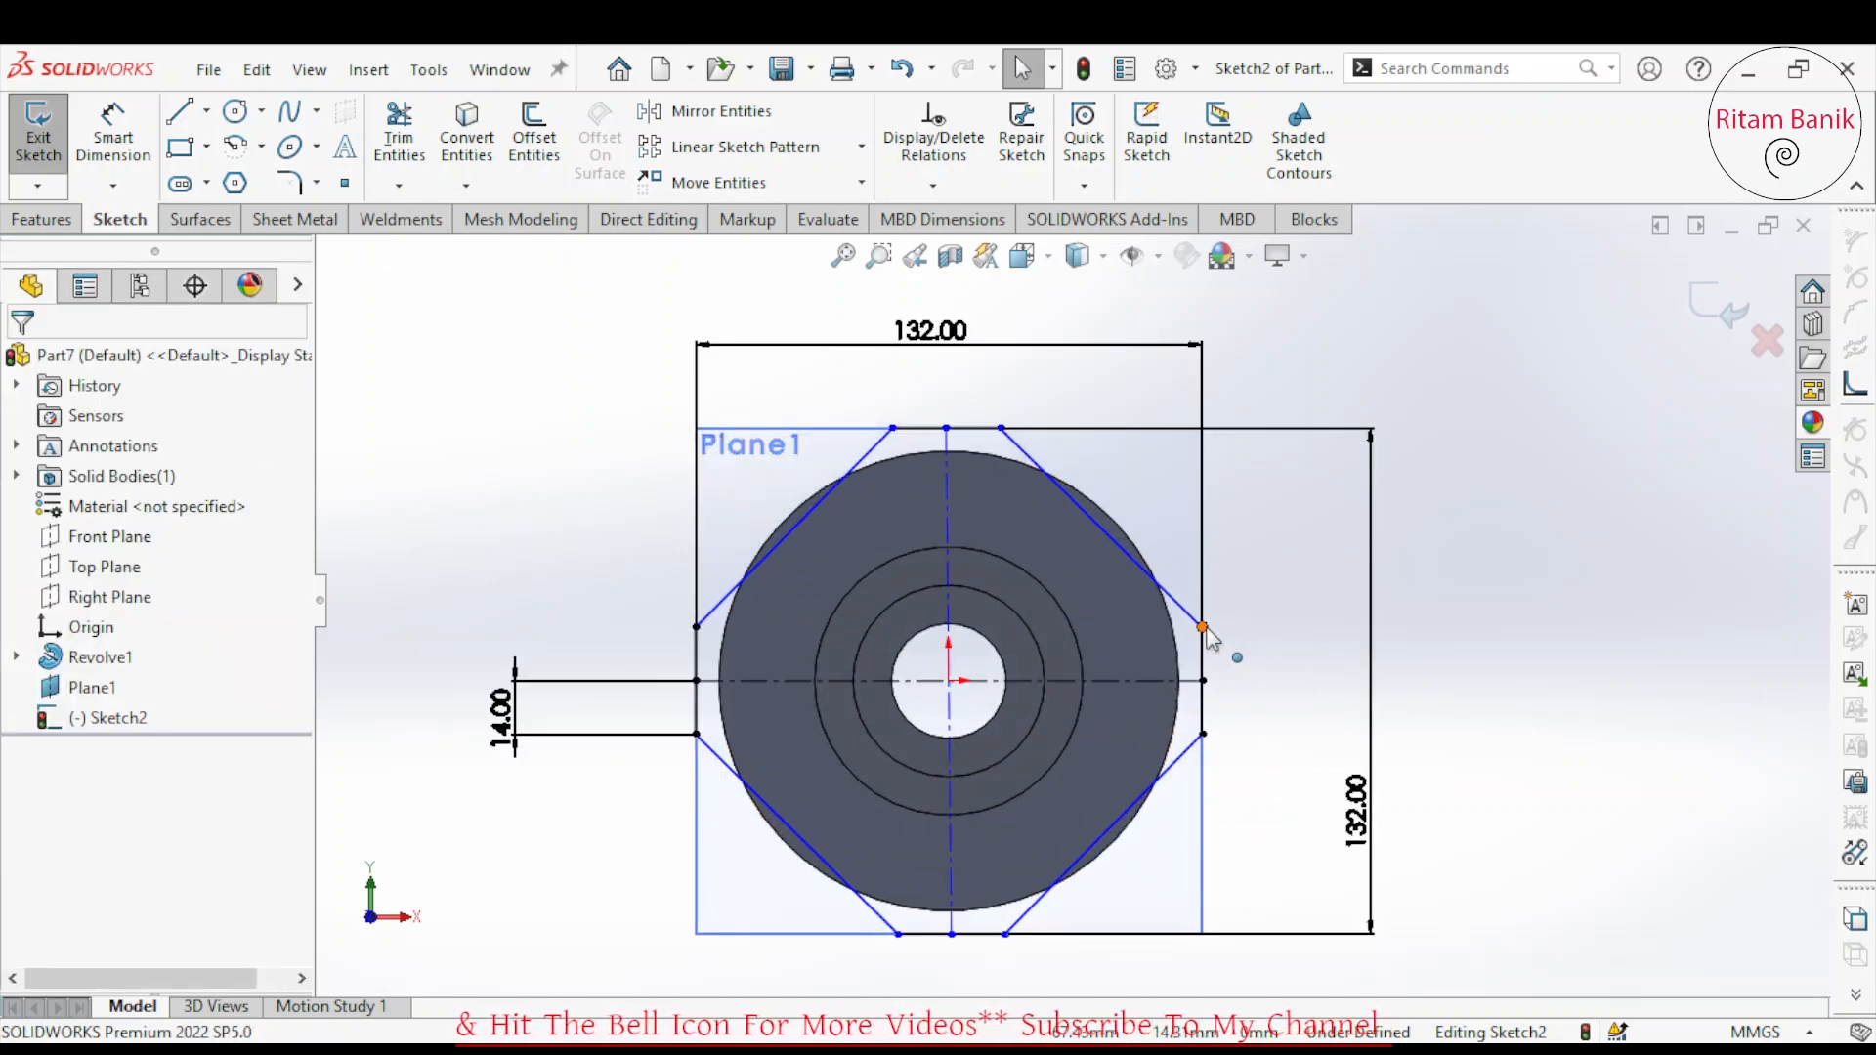
pyautogui.moveTo(1203, 627); pyautogui.dragTo(1279, 635)
pyautogui.click(1279, 636)
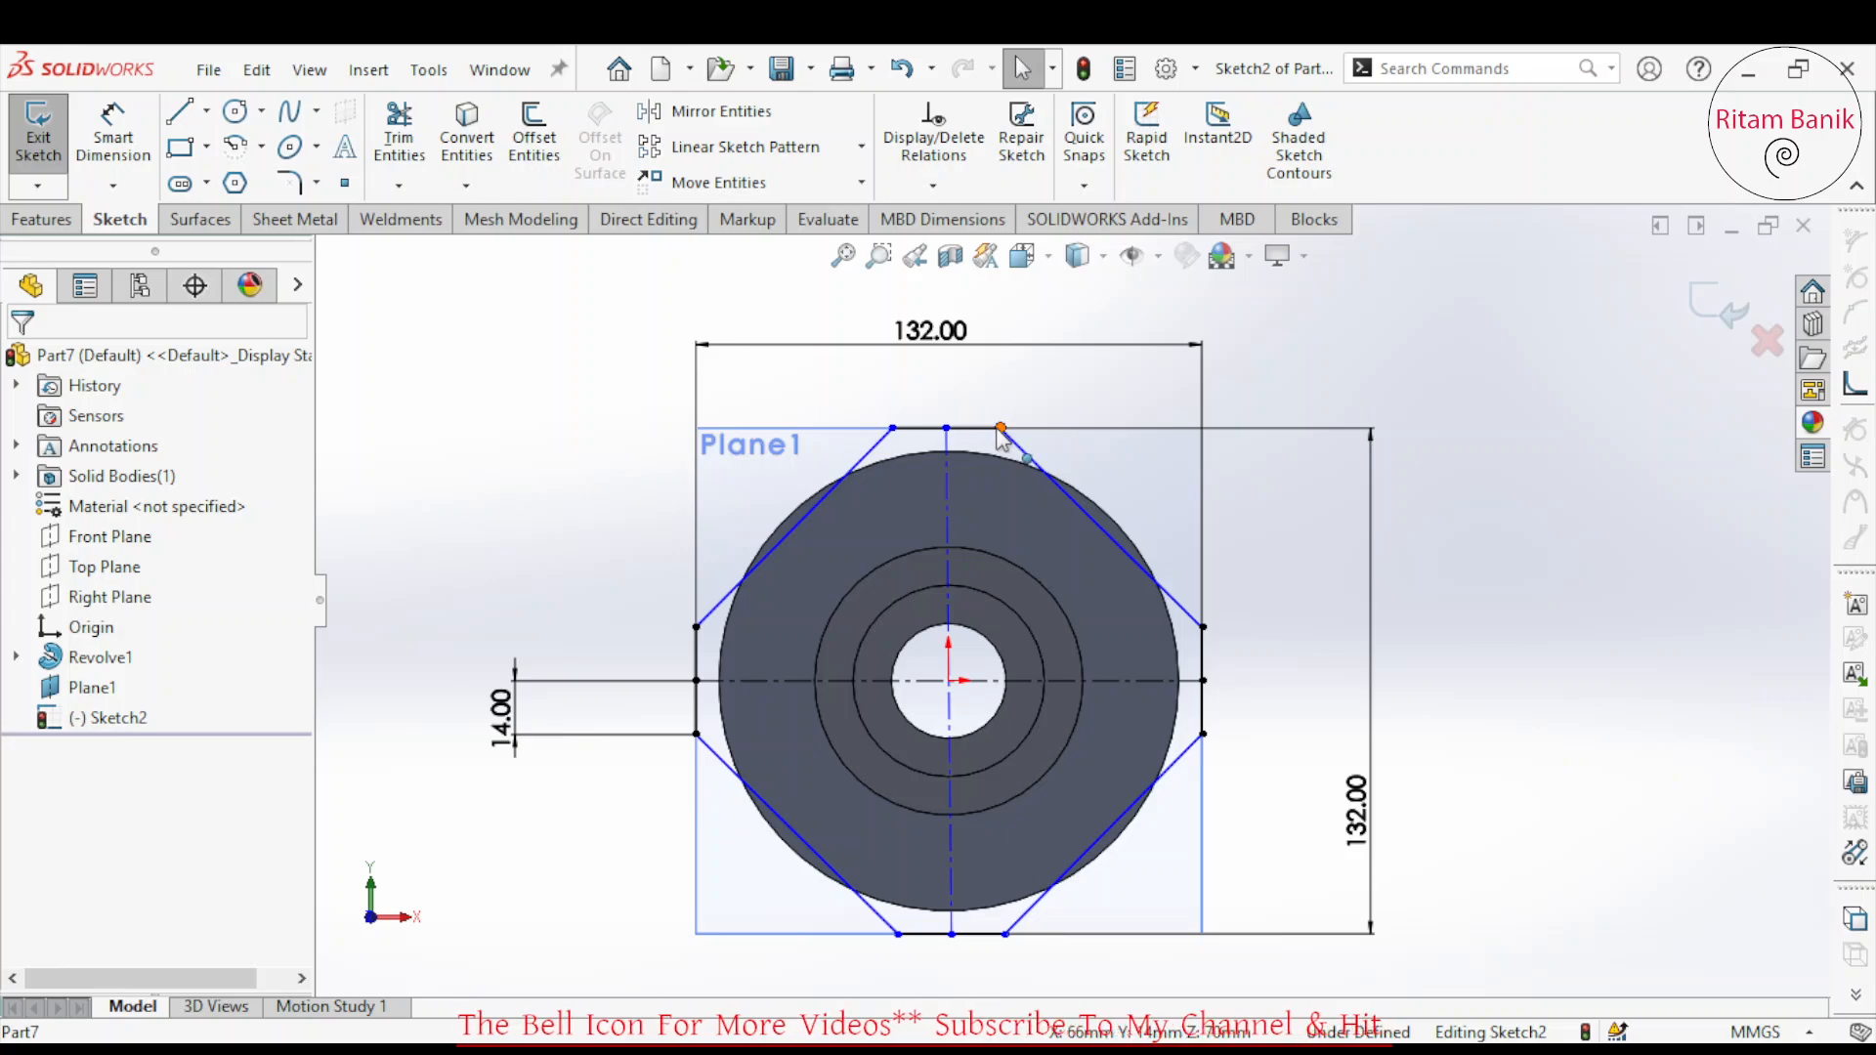
pyautogui.moveTo(1000, 433); pyautogui.dragTo(1065, 467)
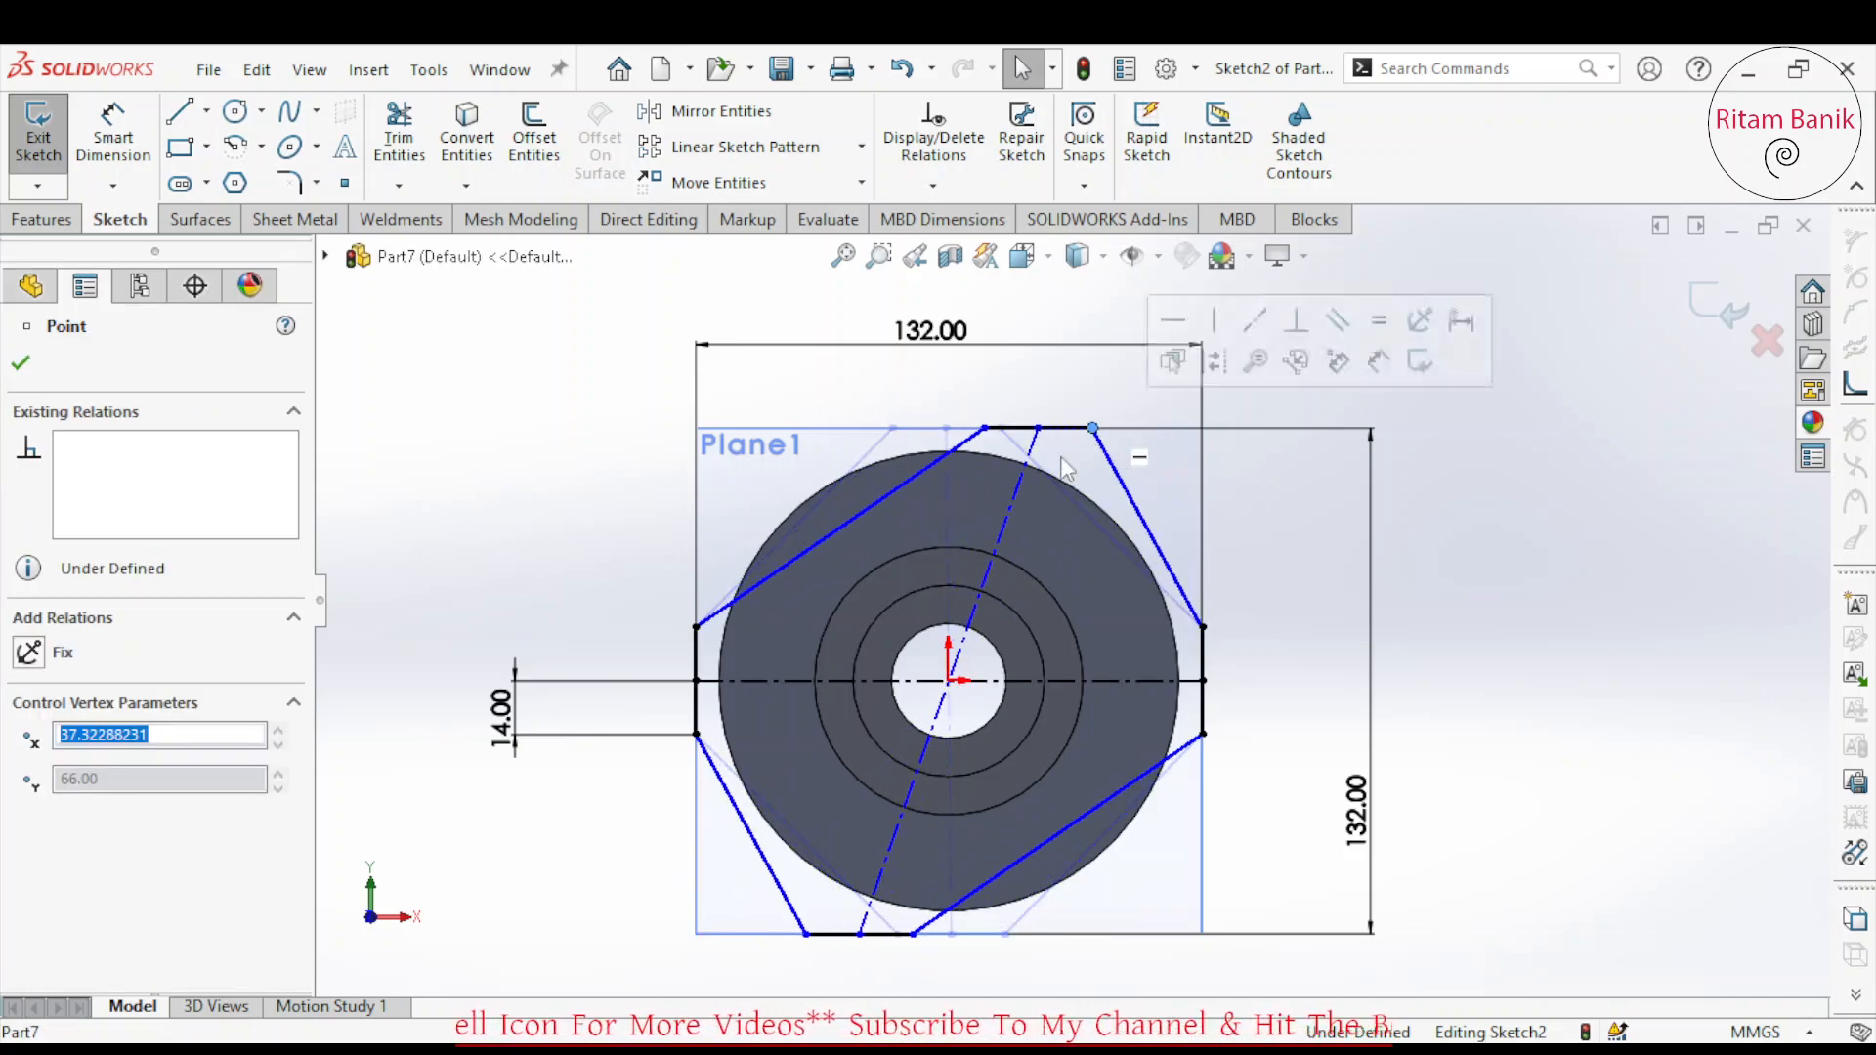
# Add a vertical relation to the slanted centerline joining the upper and lower edges.
pyautogui.click(1003, 512)
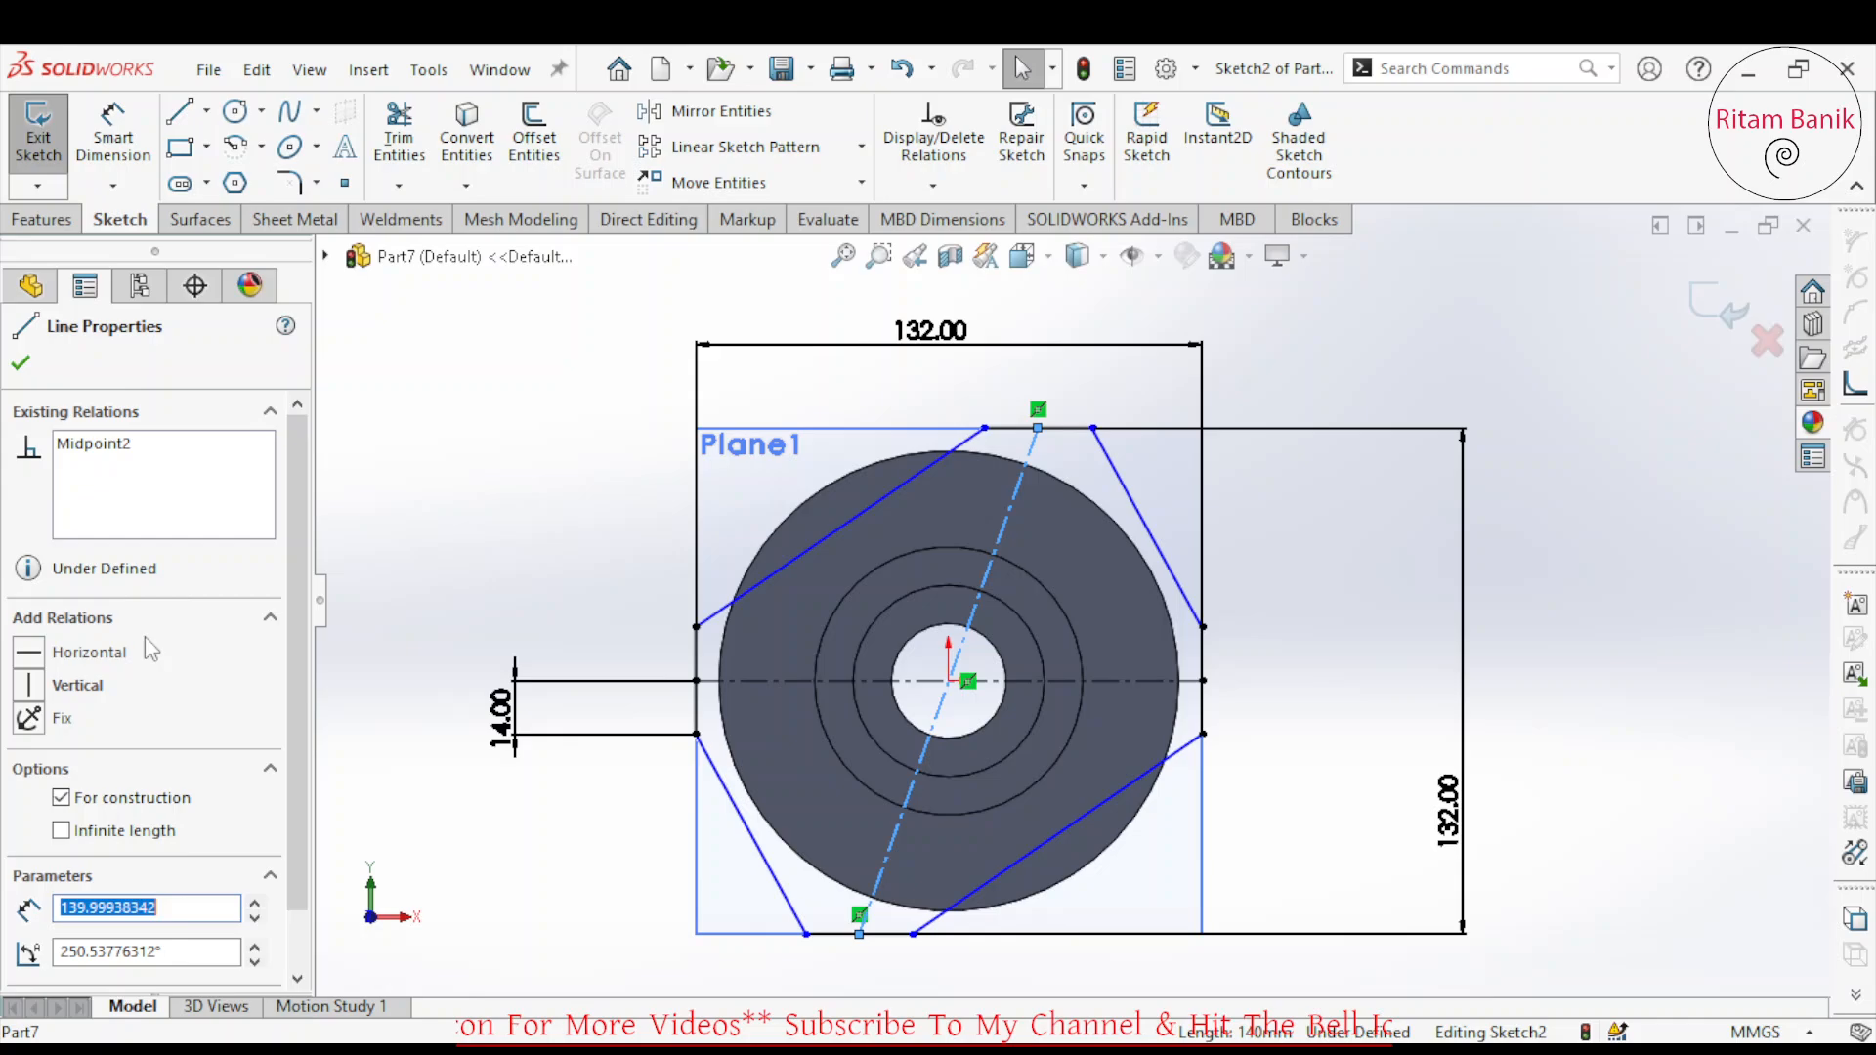
pyautogui.click(31, 685)
pyautogui.press('Escape')
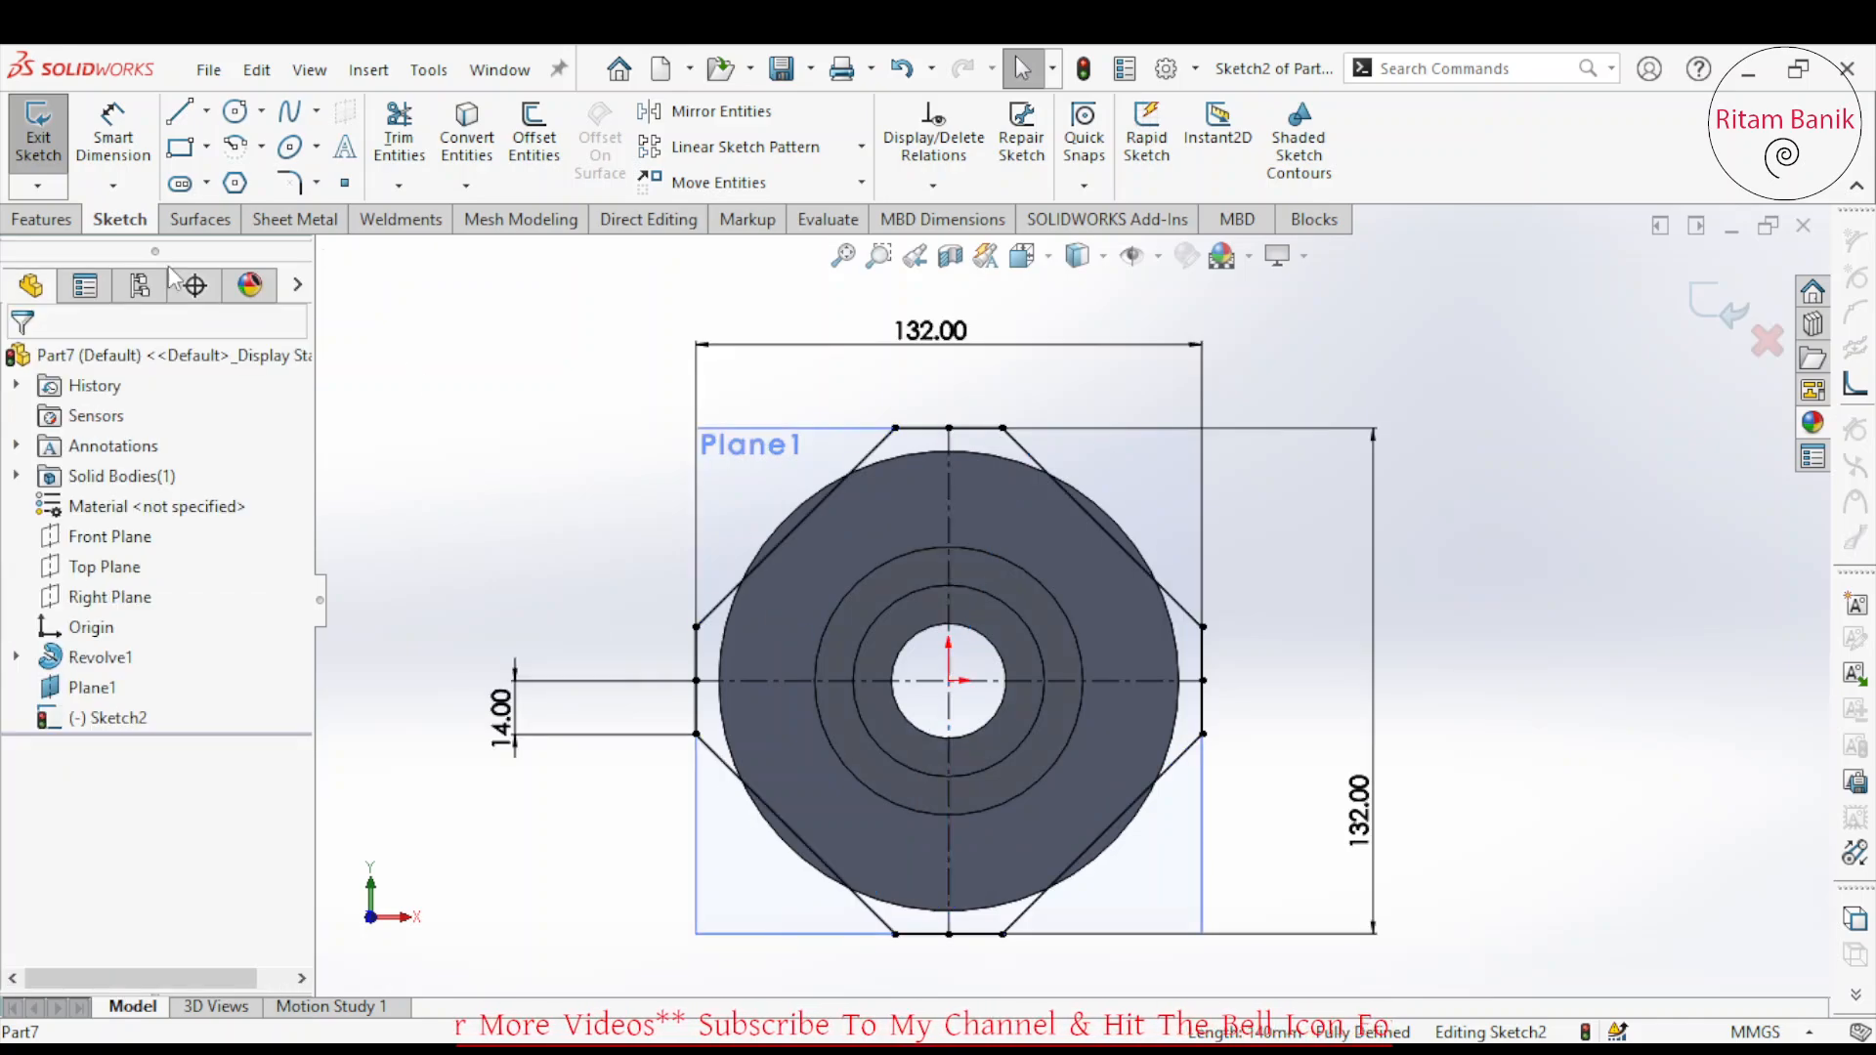
# Extrude the eight-sided outline as a boss with a Blind depth of 10 mm, merged with the hub.
pyautogui.click(49, 223)
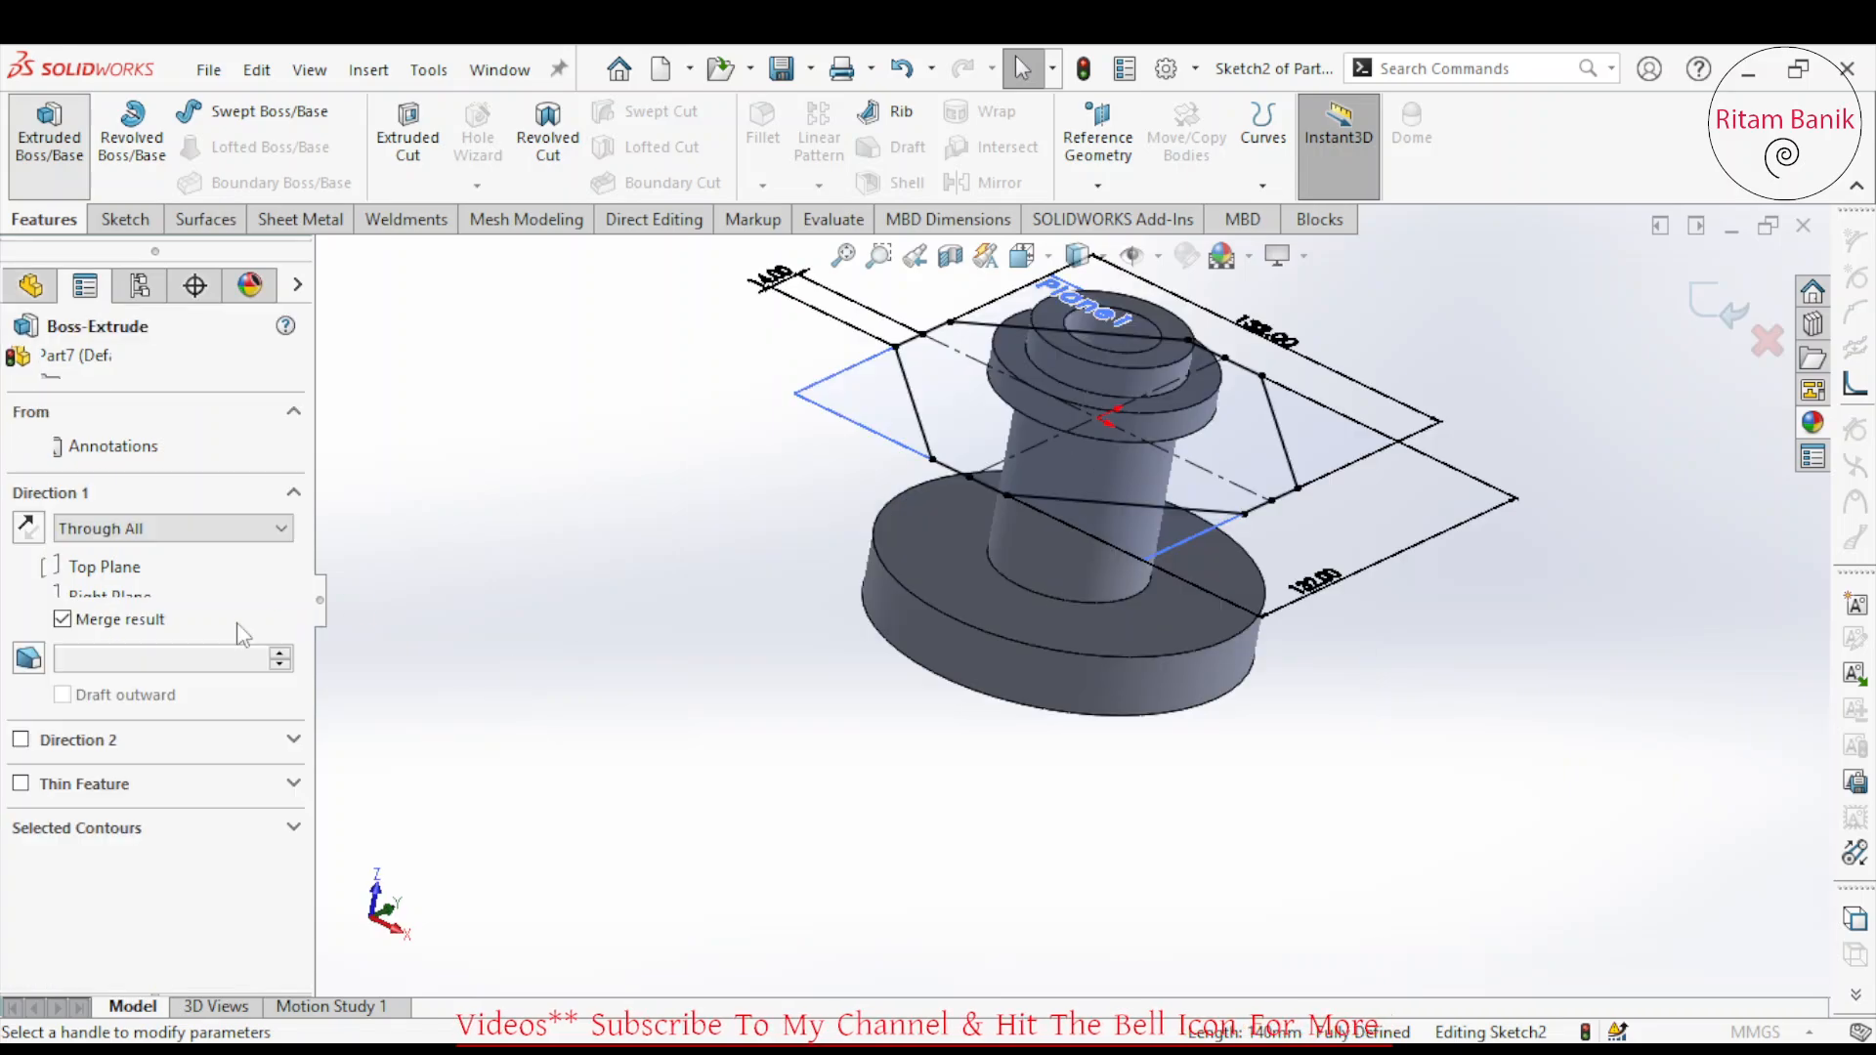
pyautogui.click(137, 529)
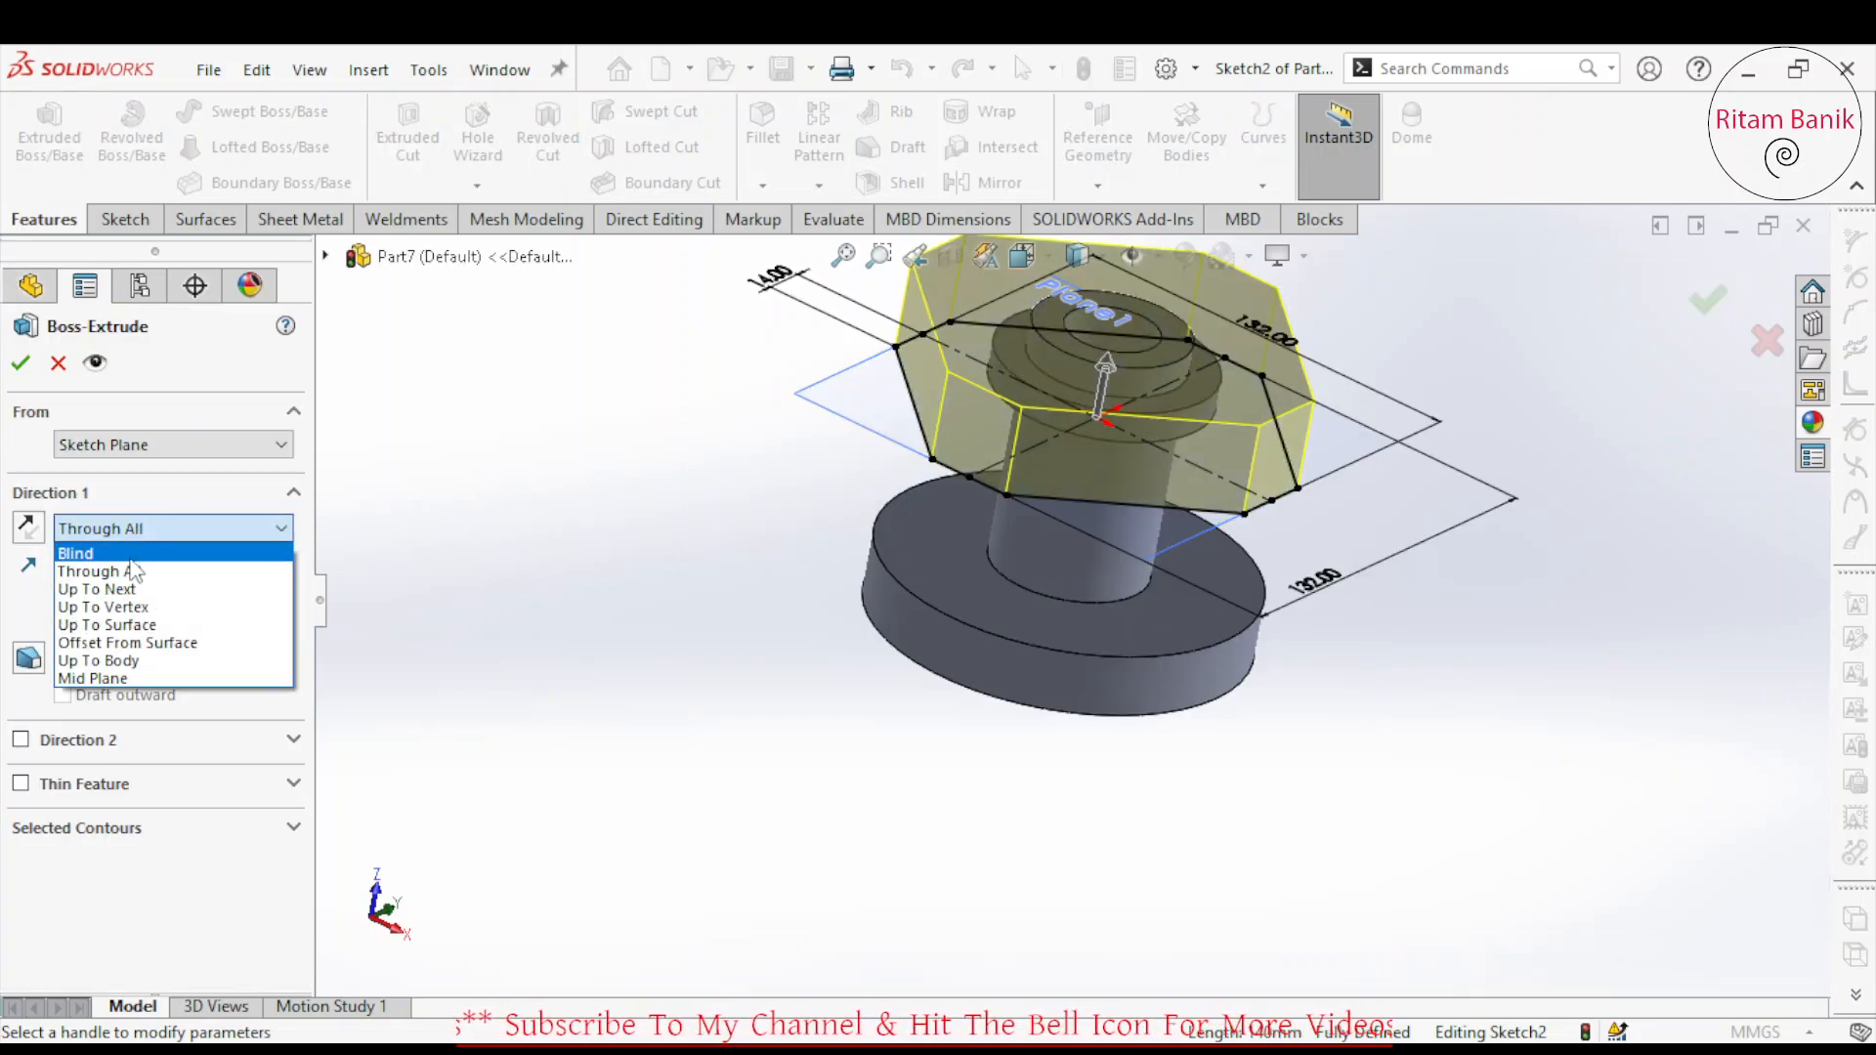
pyautogui.click(130, 554)
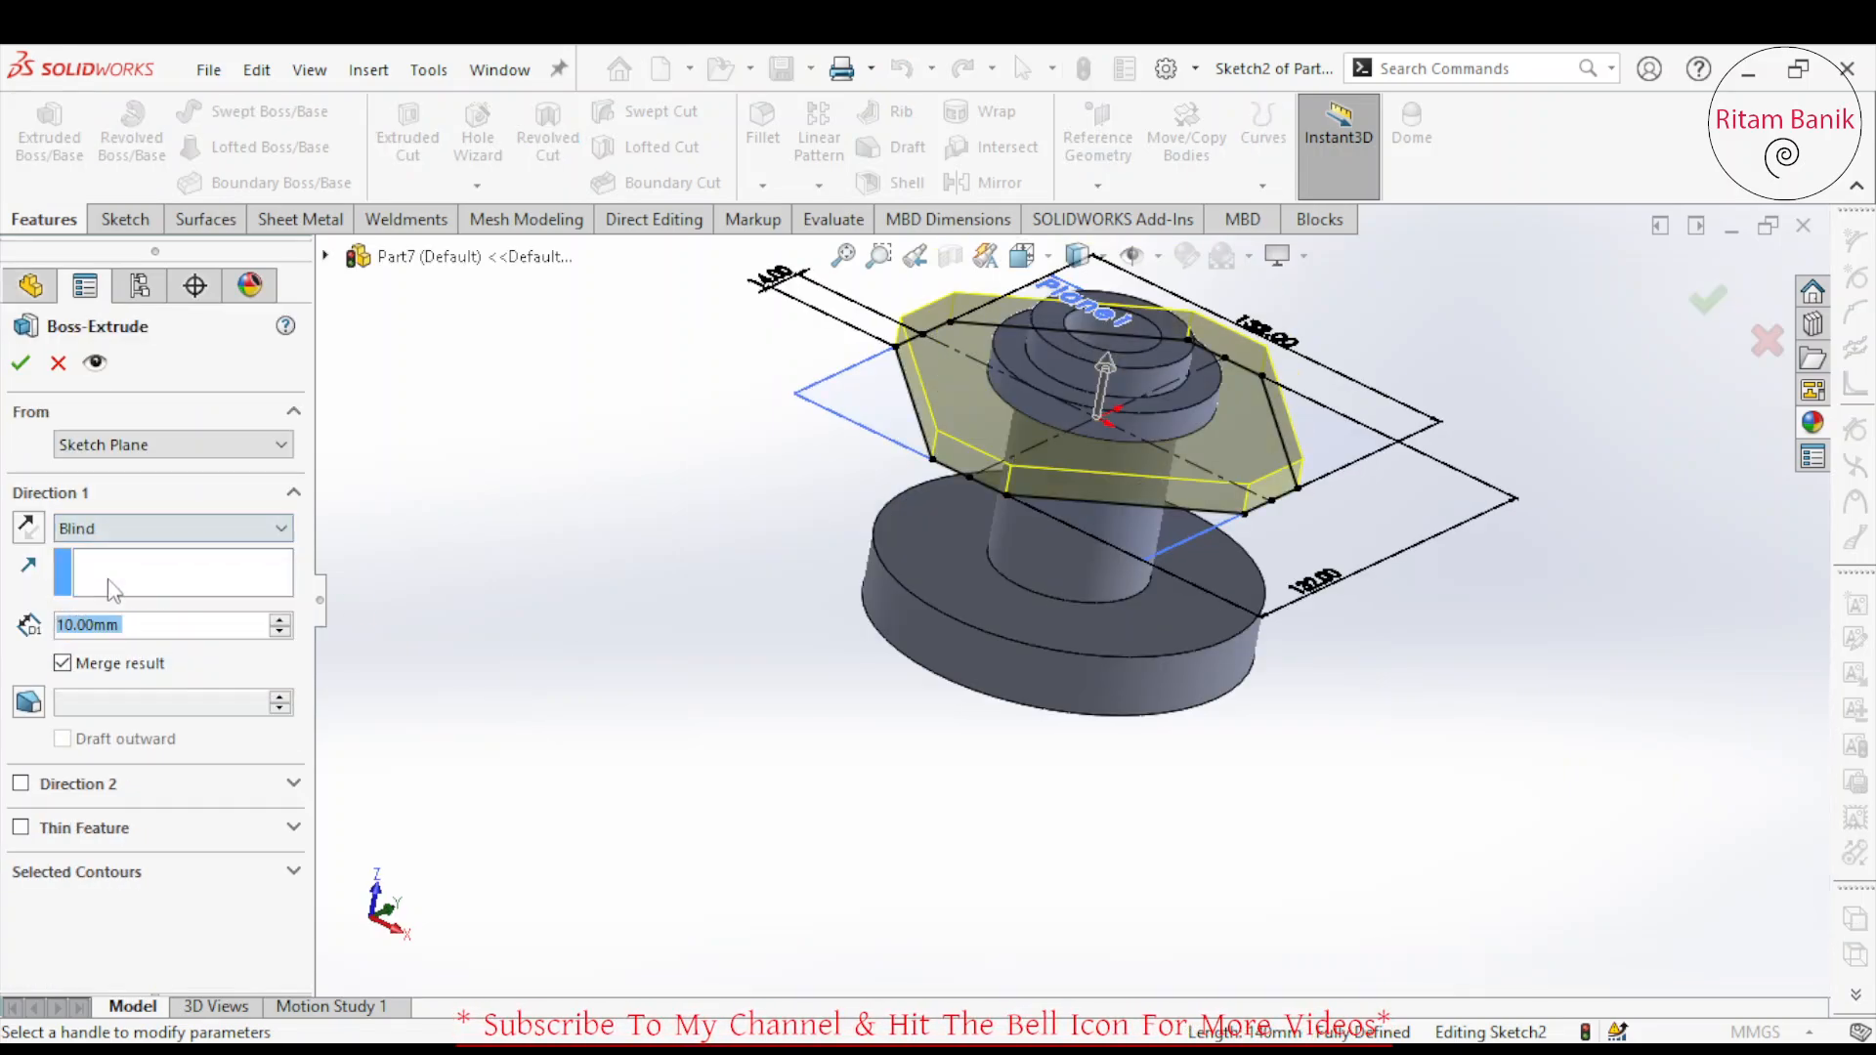
pyautogui.click(22, 364)
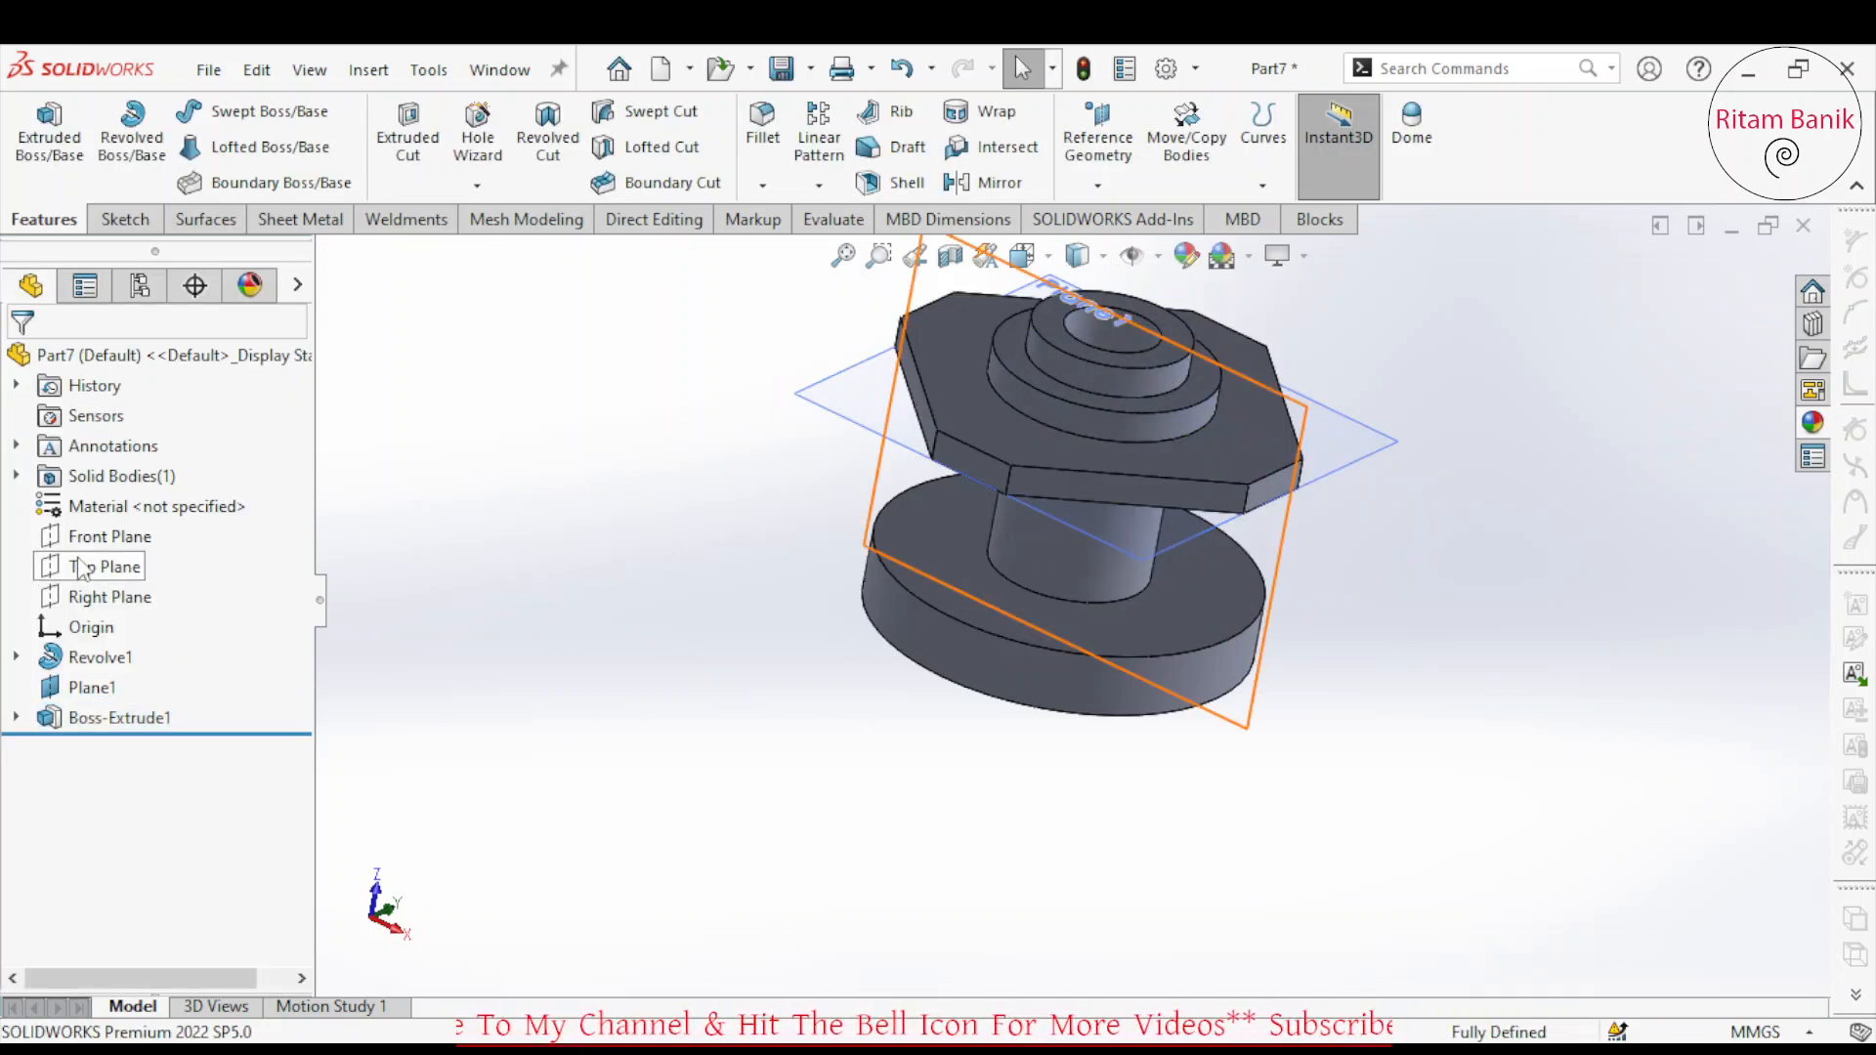
# On the Front Plane, sketch an origin-centred circle about 98 mm in diameter and a smaller circle centred on its right quadrant point.
pyautogui.click(108, 536)
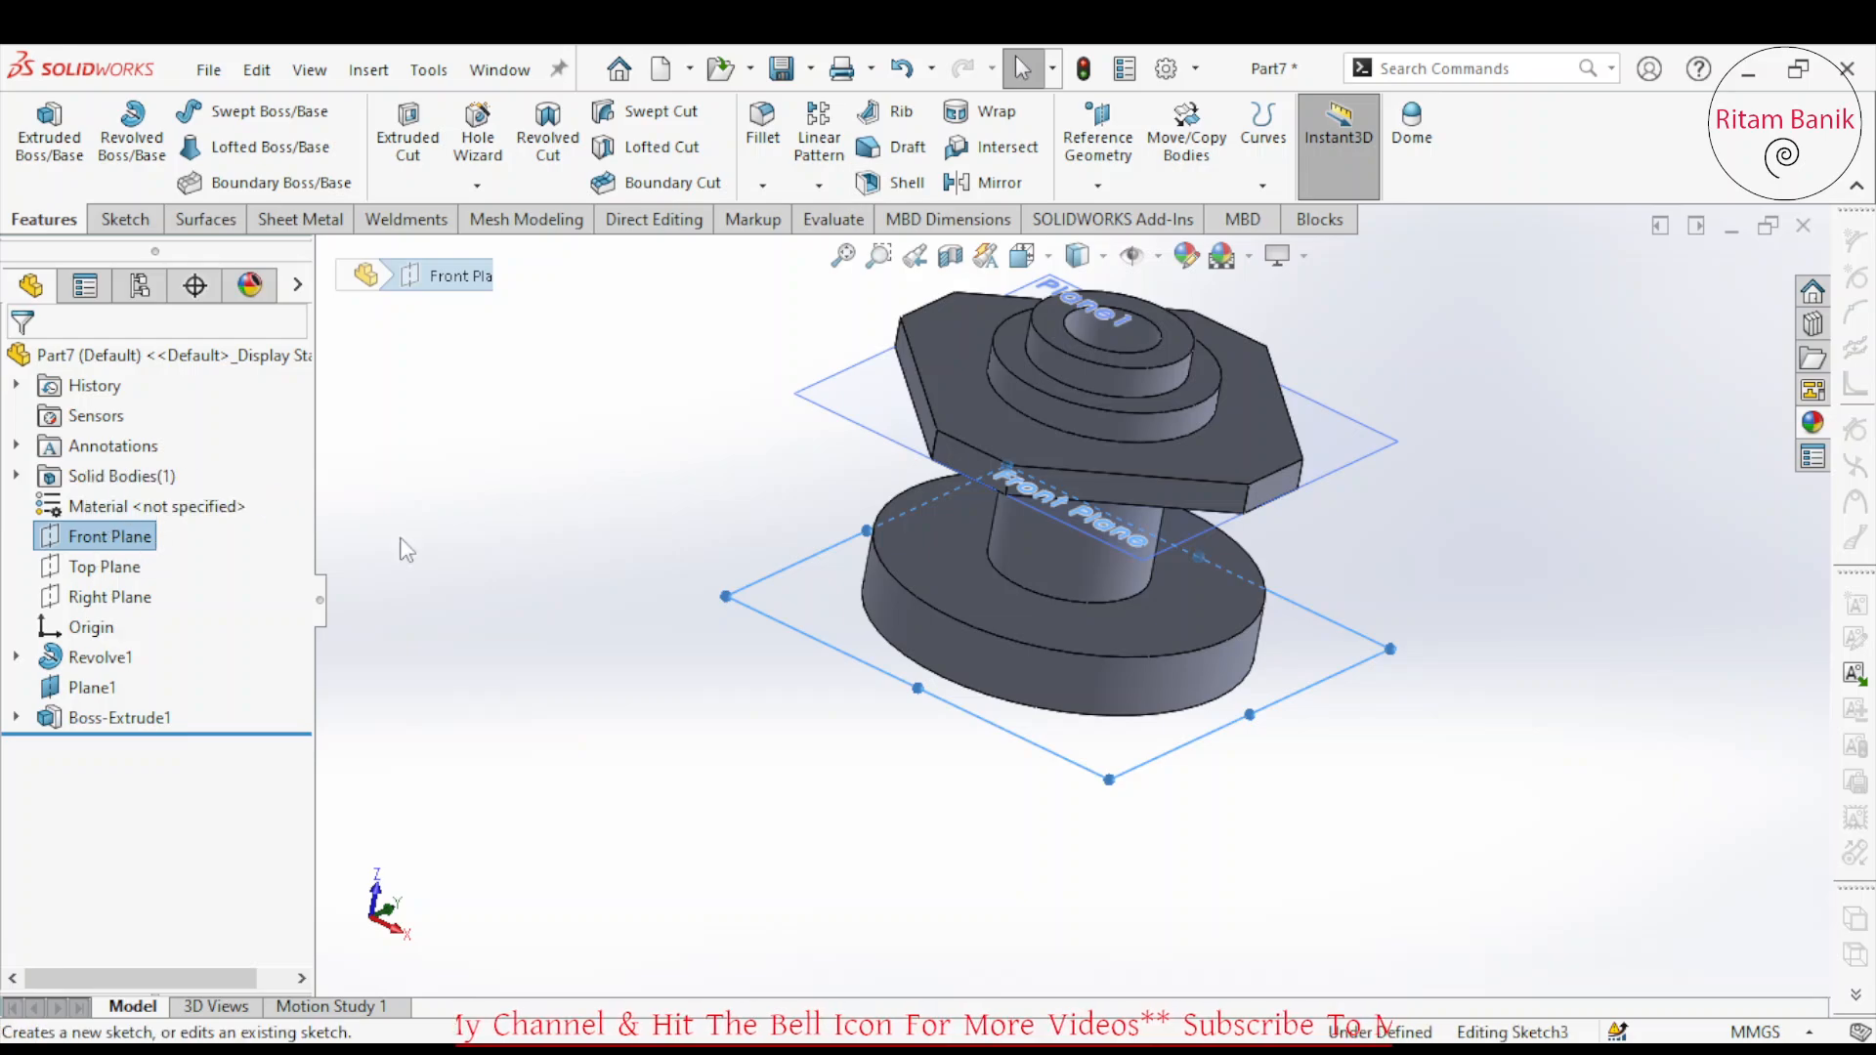
pyautogui.click(134, 490)
pyautogui.click(238, 113)
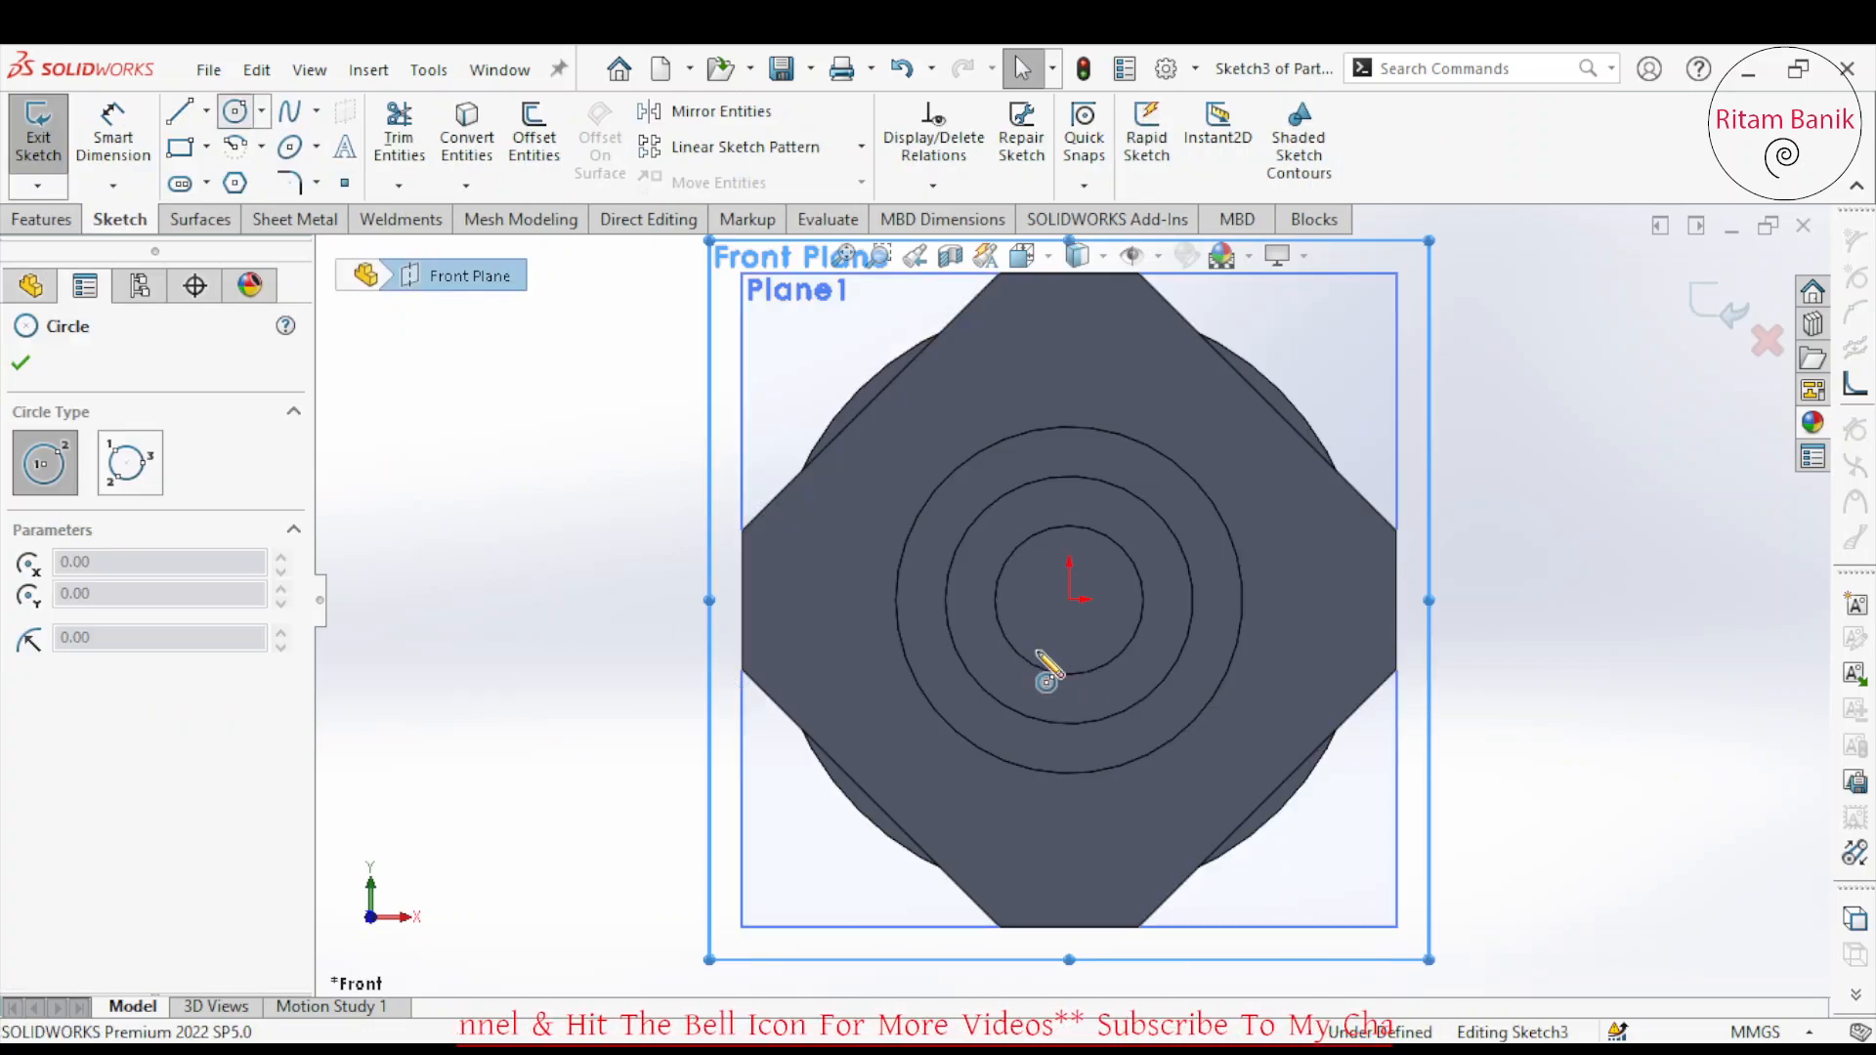
pyautogui.click(1070, 598)
pyautogui.click(1261, 757)
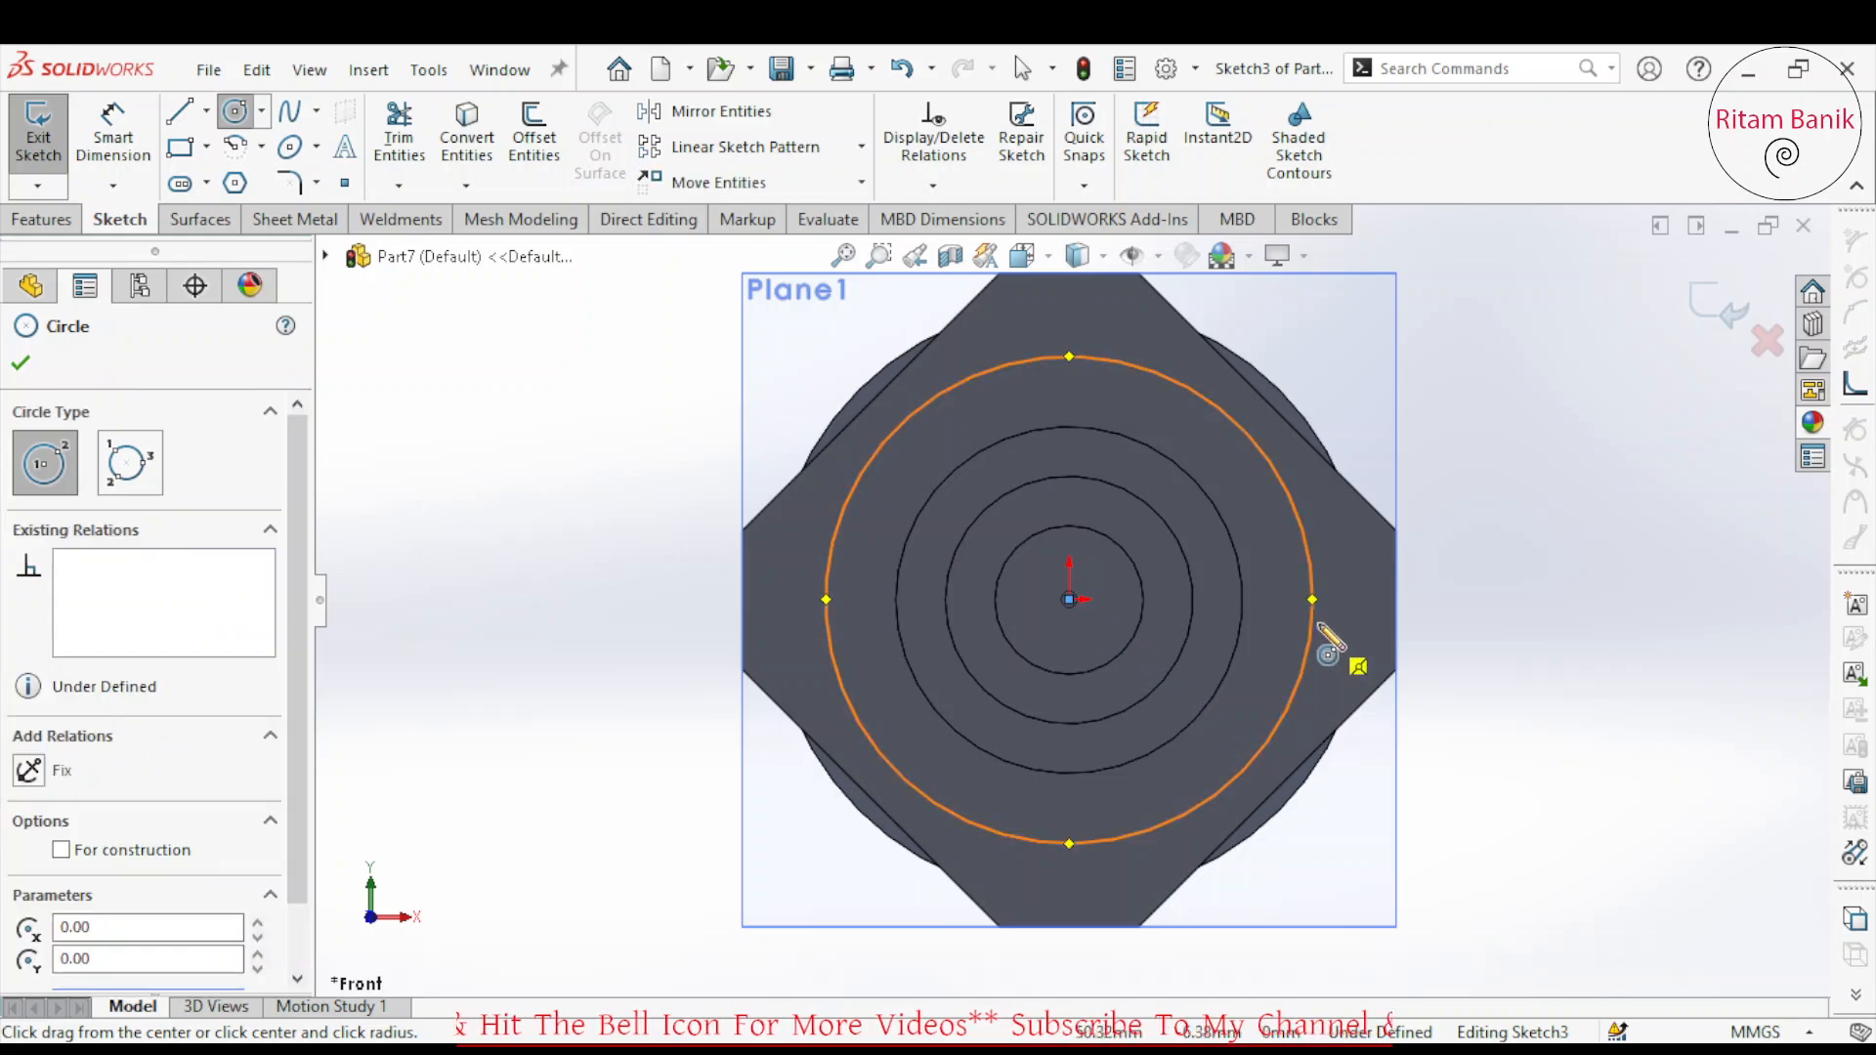
pyautogui.click(1312, 599)
pyautogui.click(1364, 640)
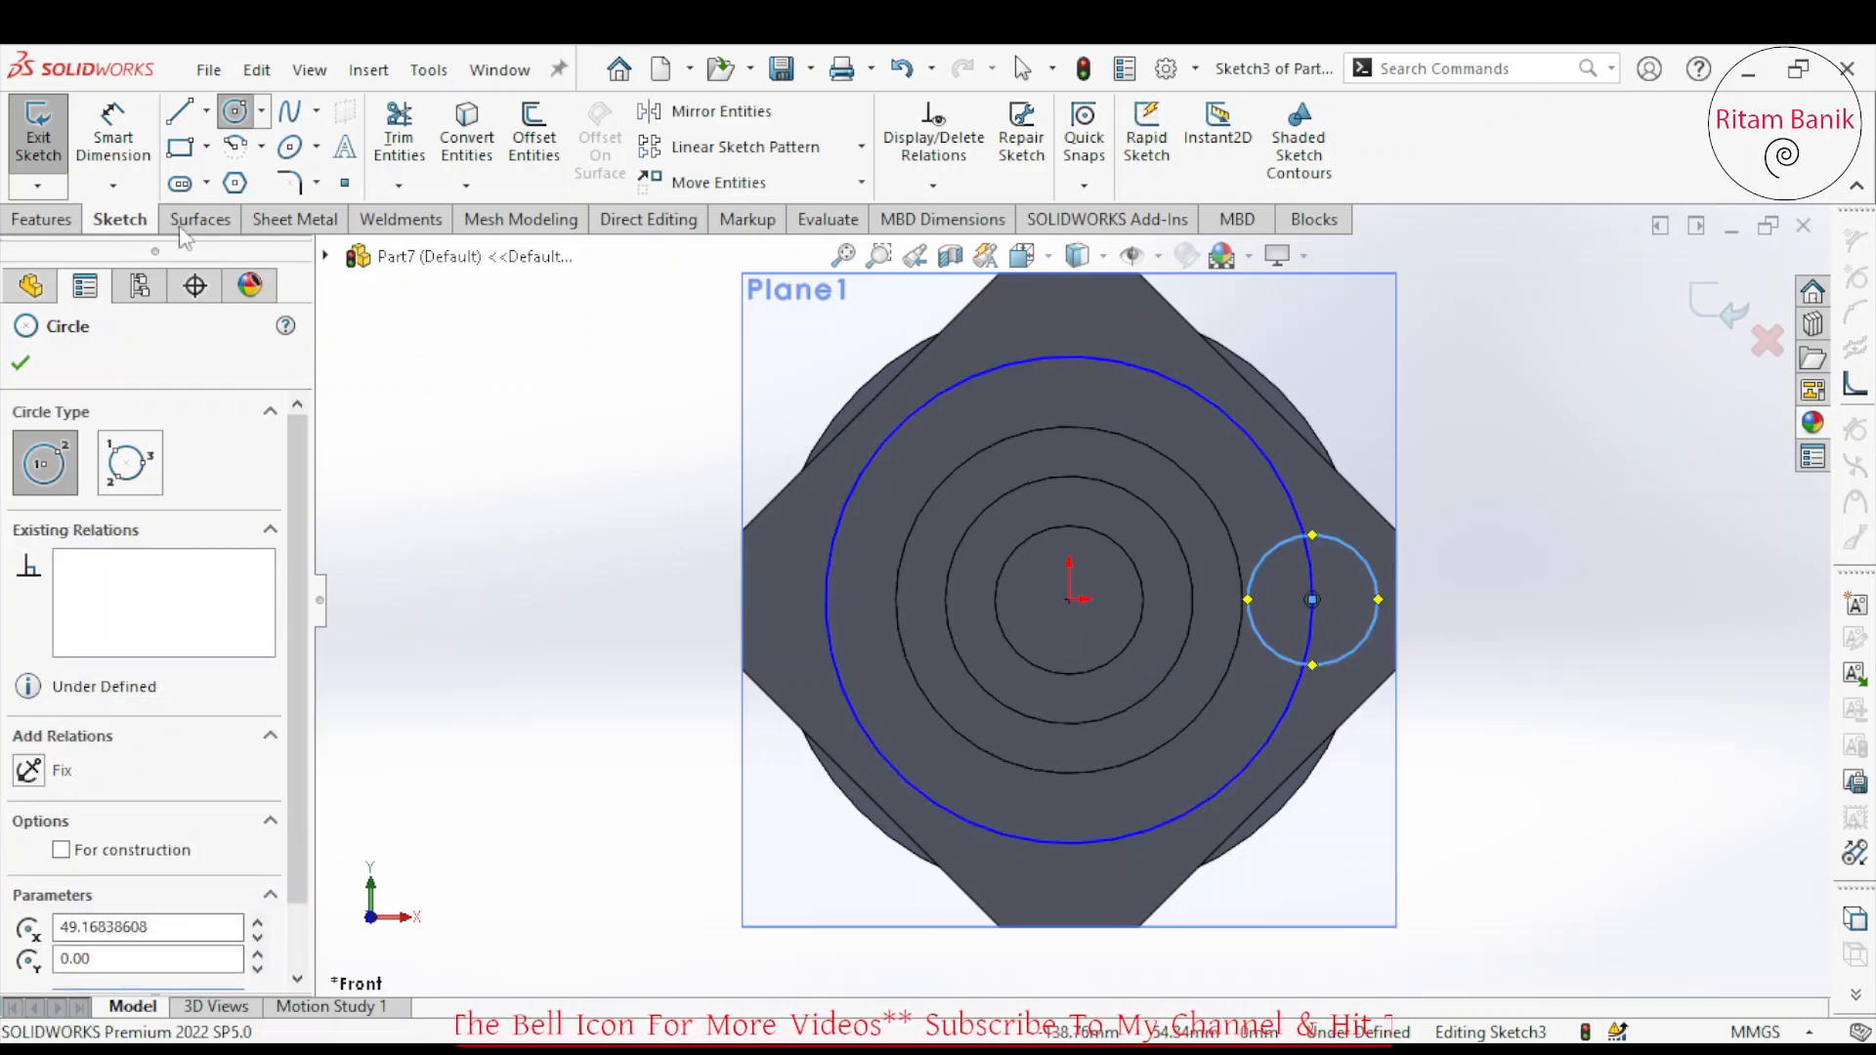
# Draw a horizontal line across the large circle's full diameter and convert both the line and the large circle to construction geometry.
pyautogui.click(184, 115)
pyautogui.click(827, 599)
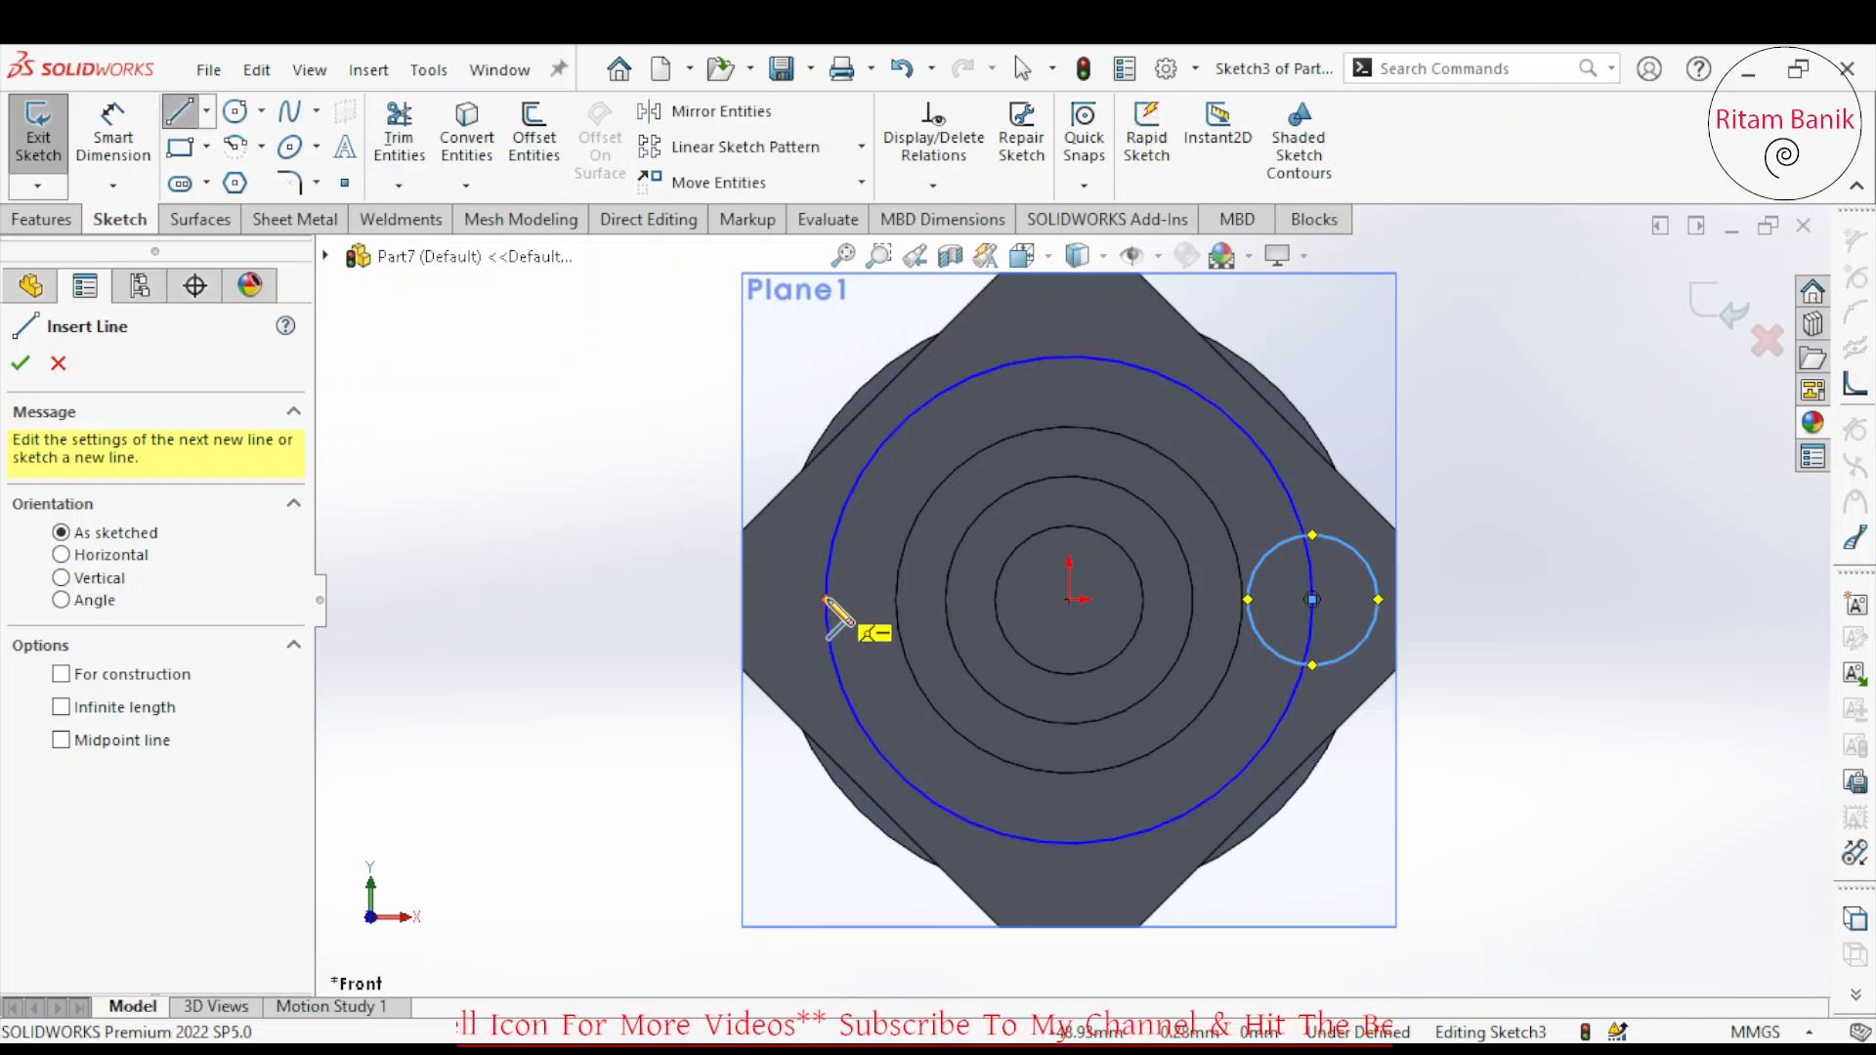
pyautogui.click(1313, 599)
pyautogui.press('Escape')
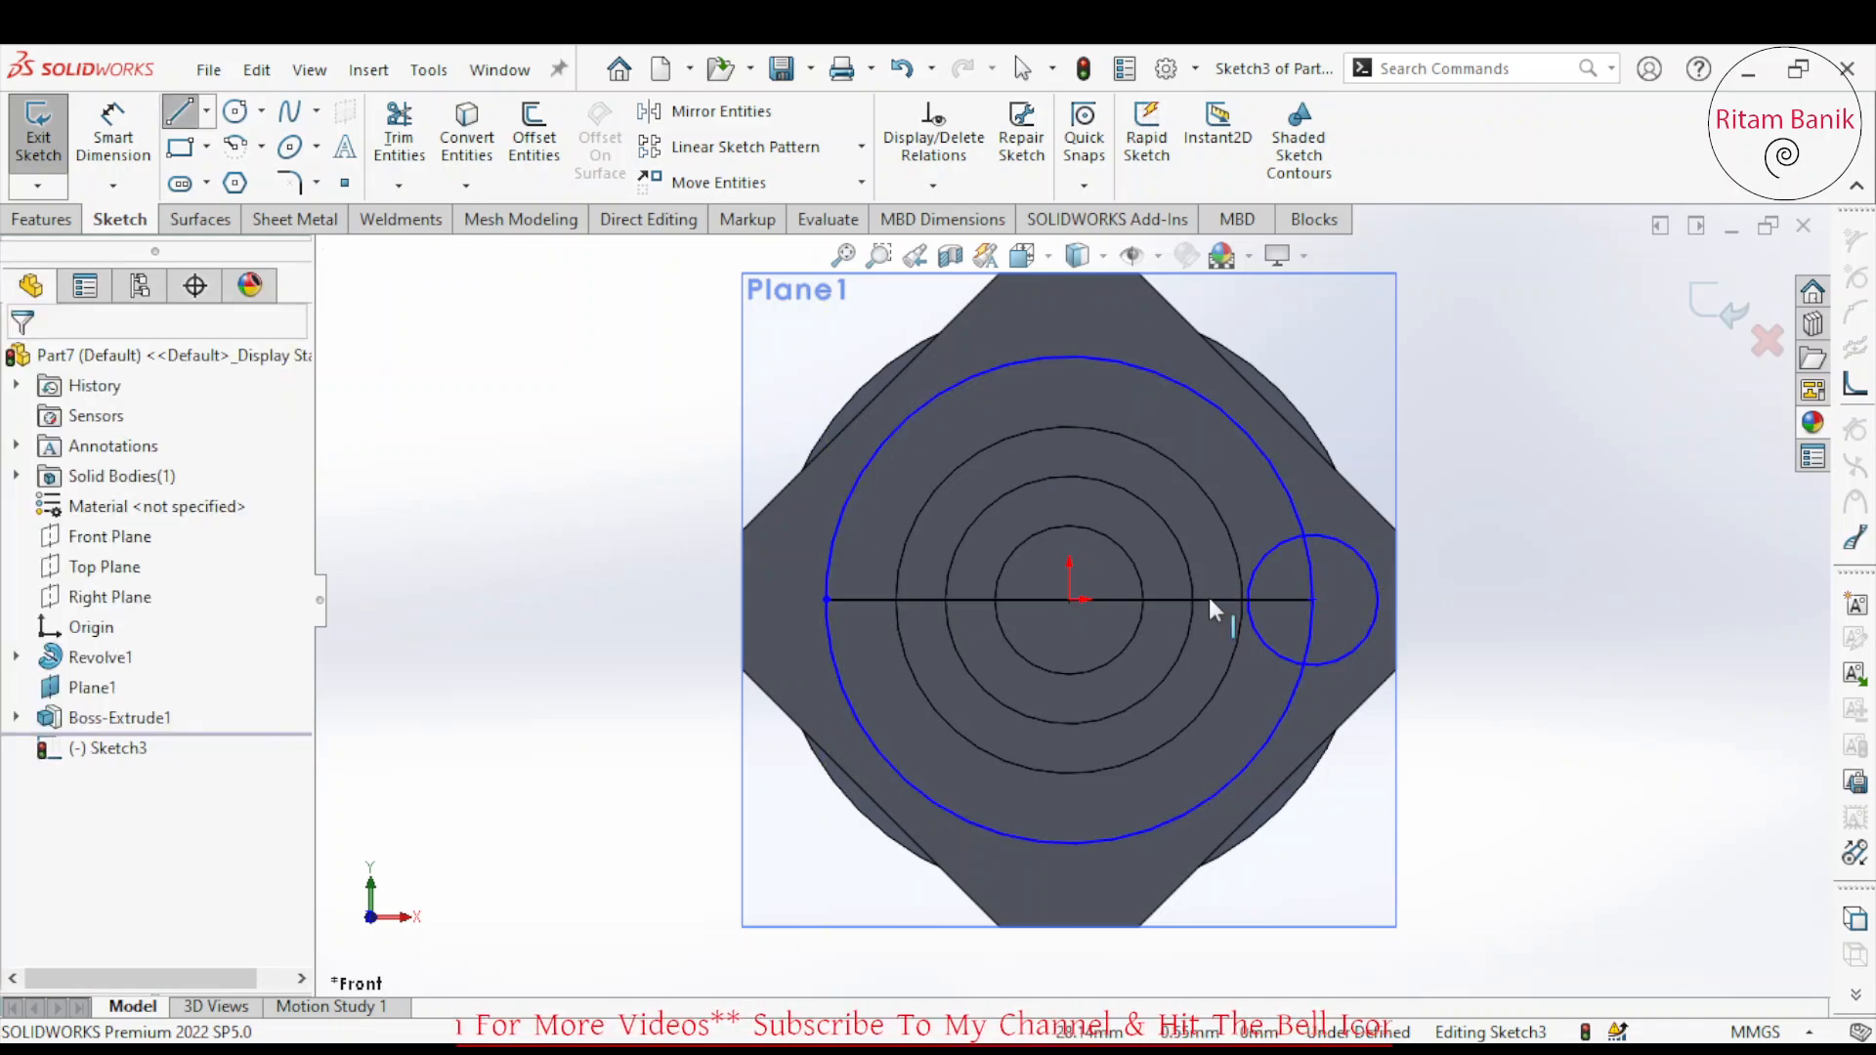
pyautogui.click(1210, 599)
pyautogui.click(1331, 517)
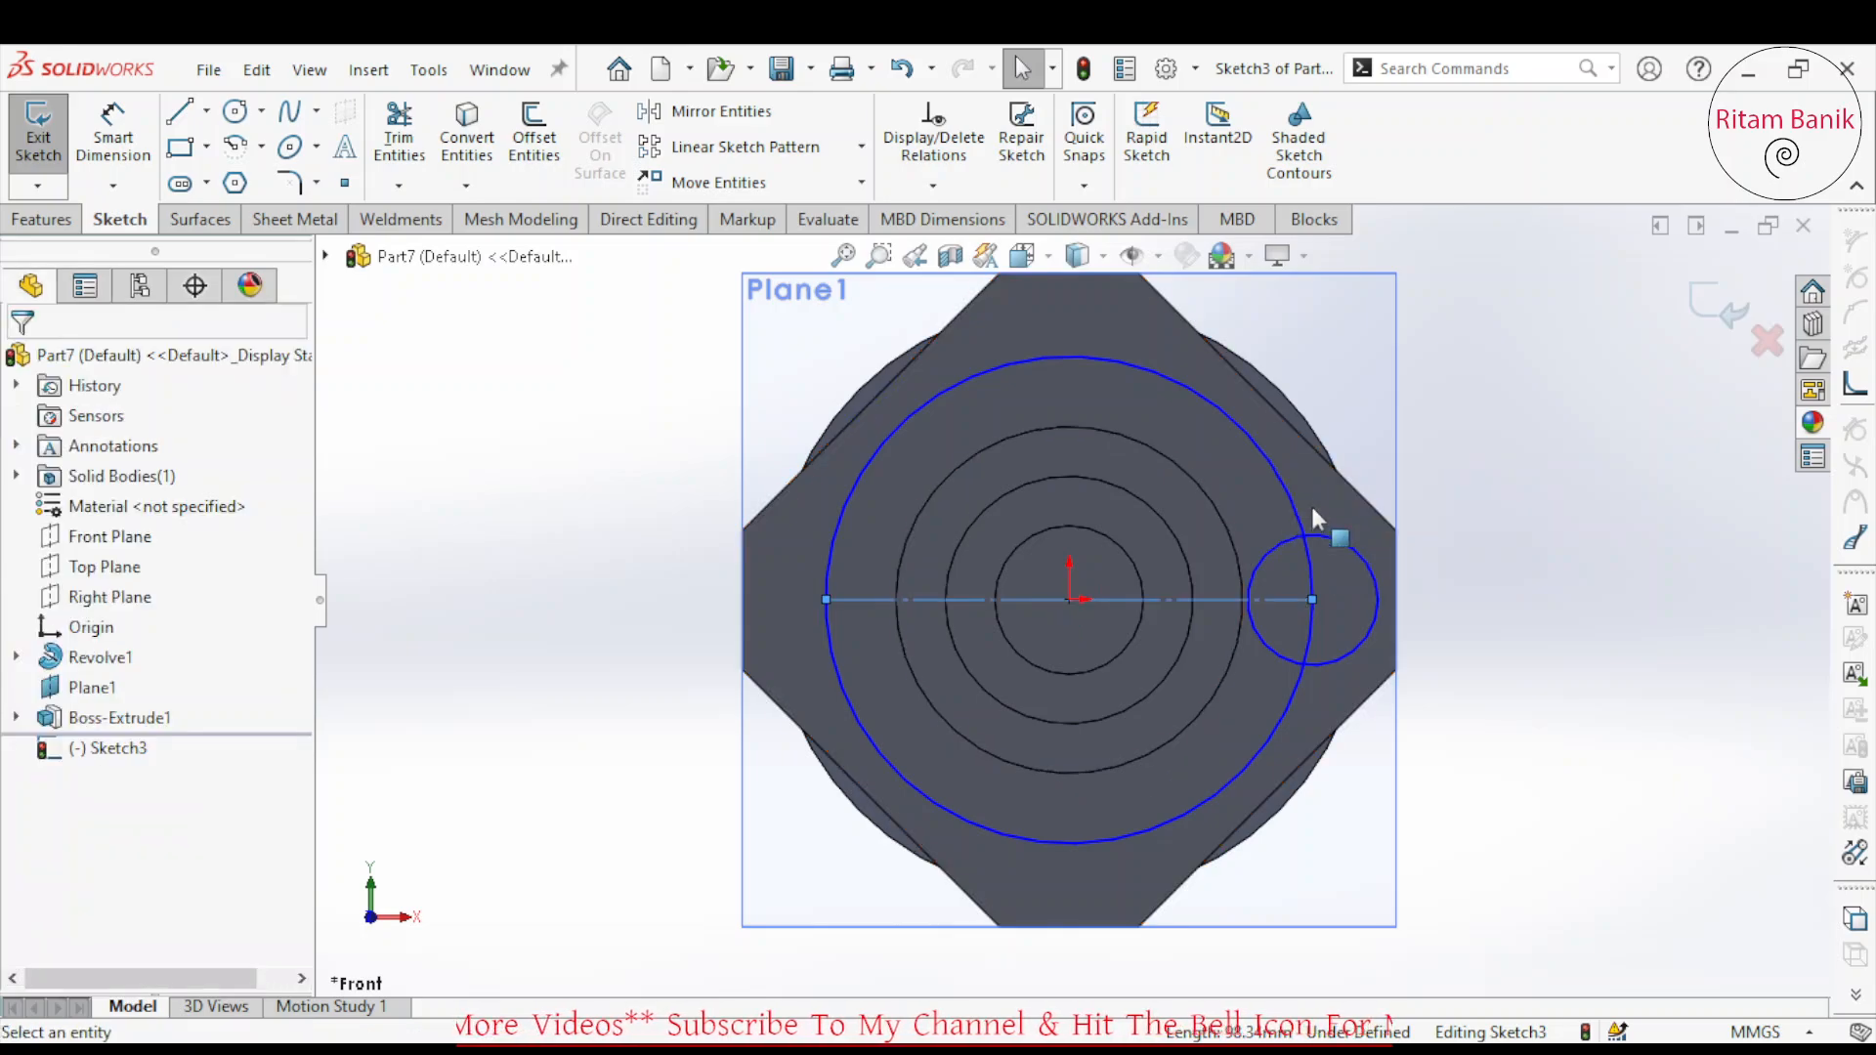
pyautogui.click(1288, 491)
pyautogui.click(1410, 410)
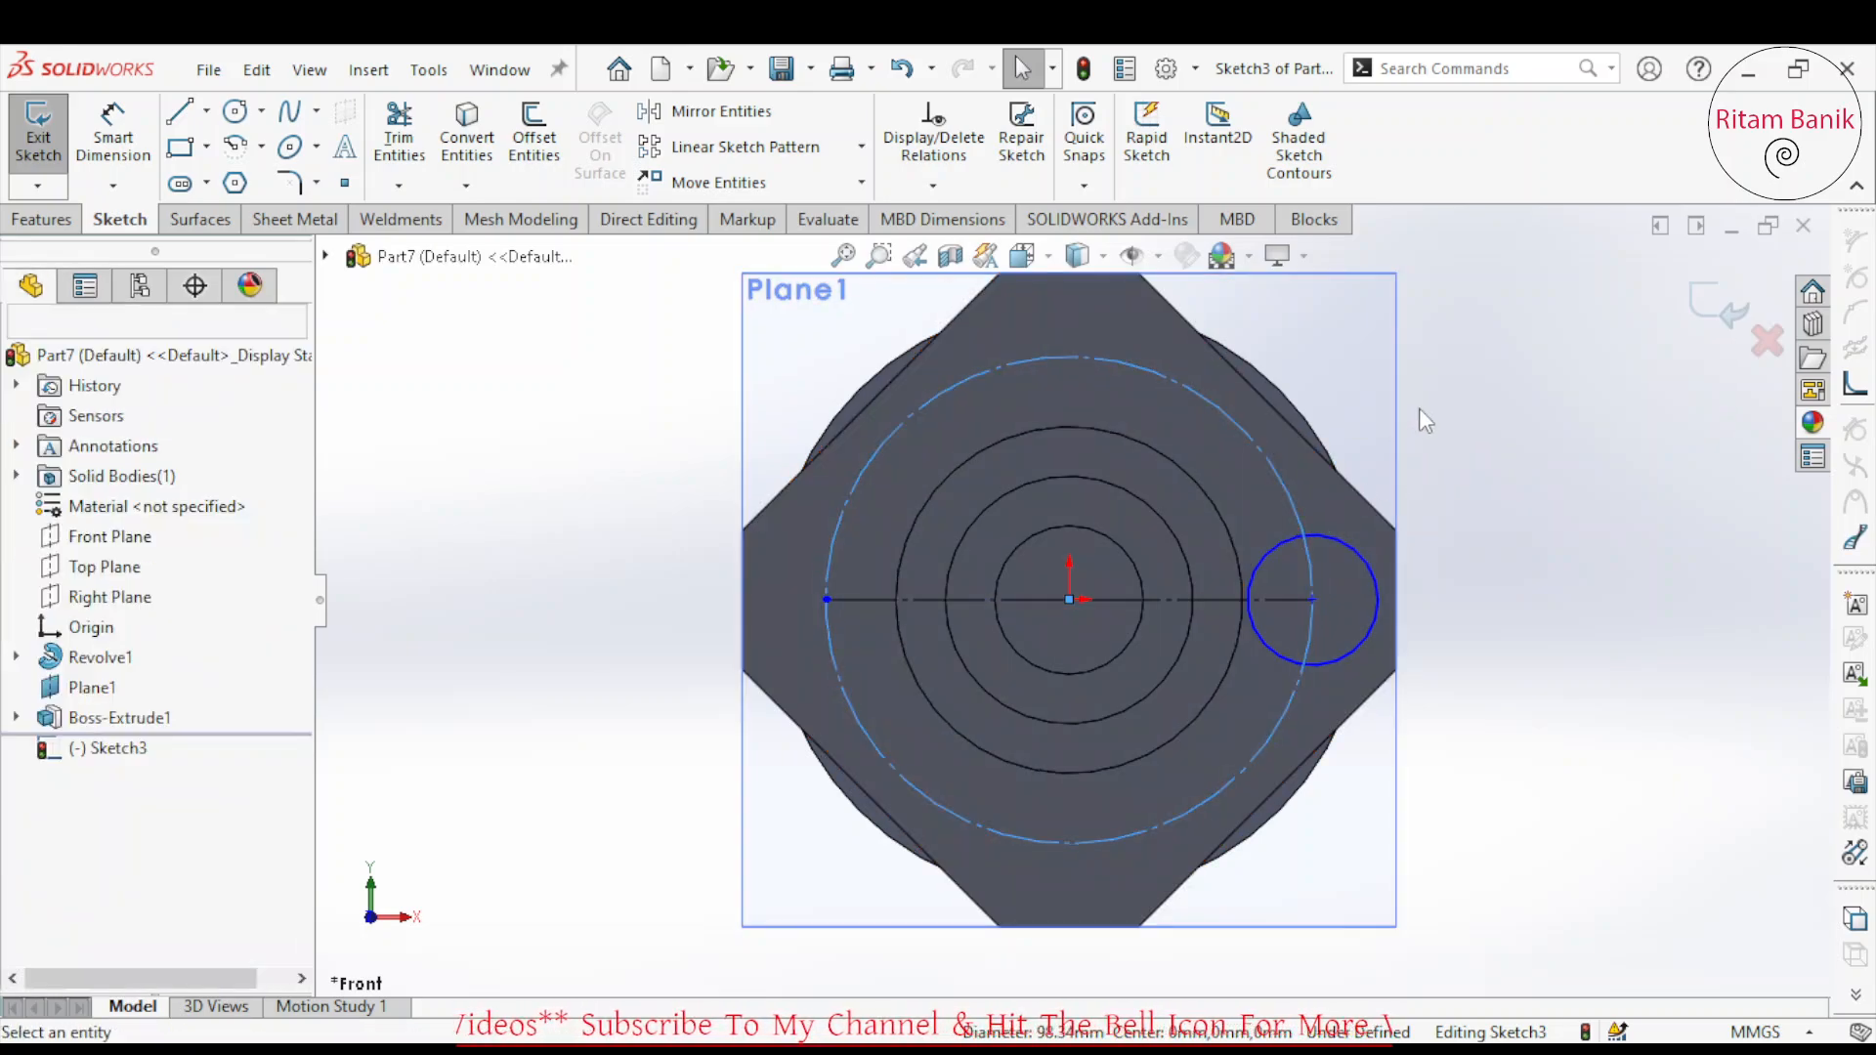
# Dimension the small circle's diameter to 10 mm and the construction circle's diameter to 90 mm.
pyautogui.click(114, 132)
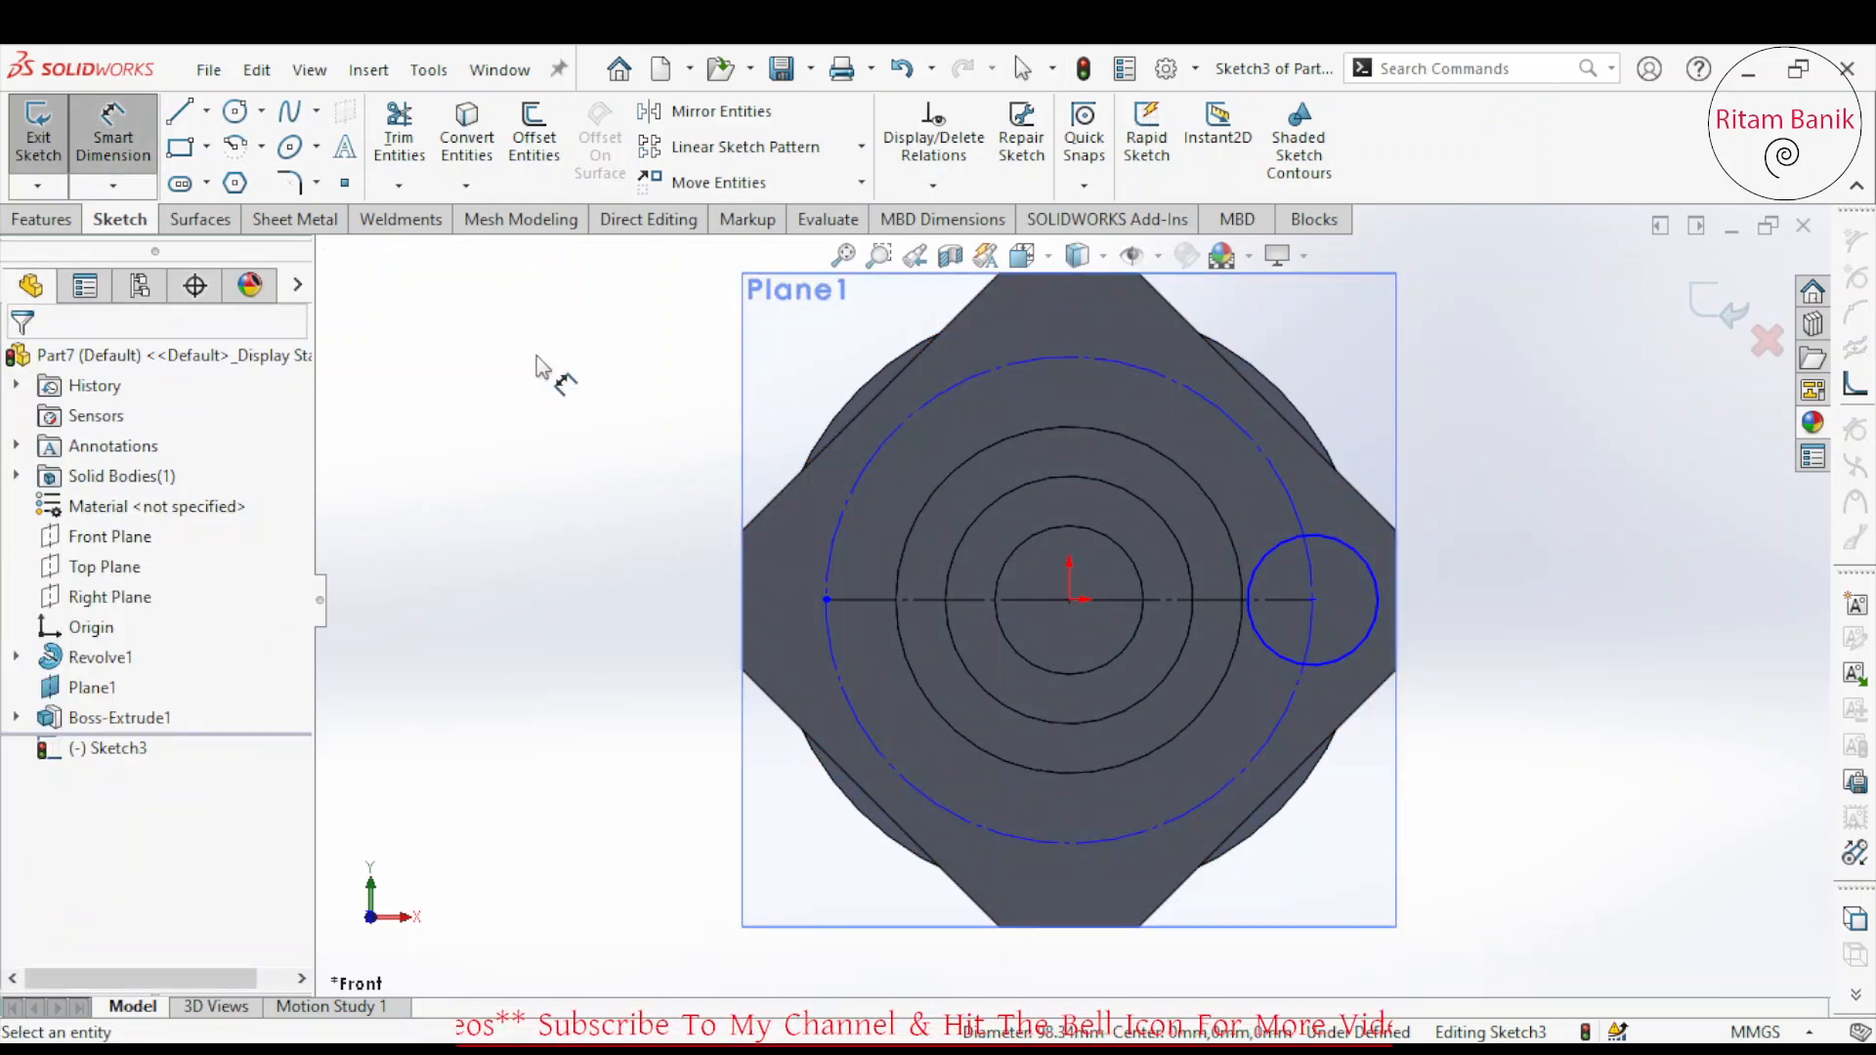
pyautogui.click(1324, 667)
pyautogui.click(1446, 777)
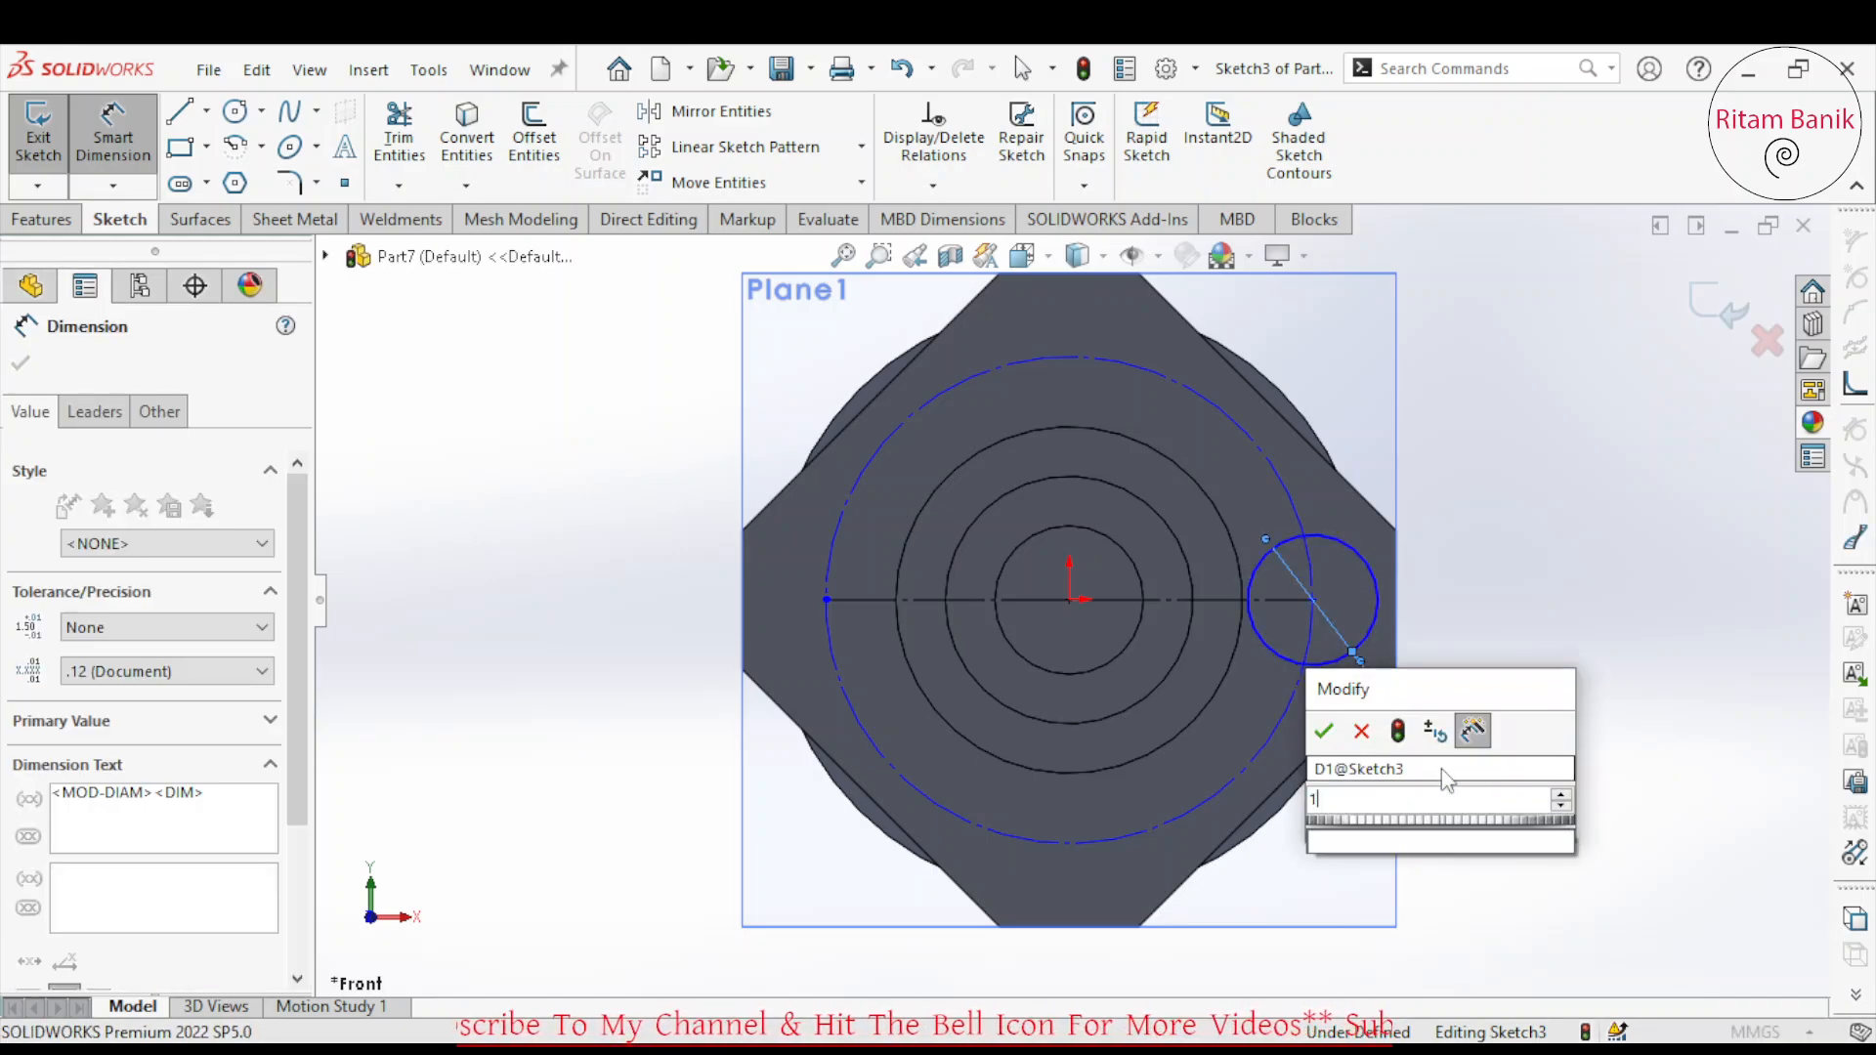
pyautogui.press('Return')
pyautogui.click(1262, 752)
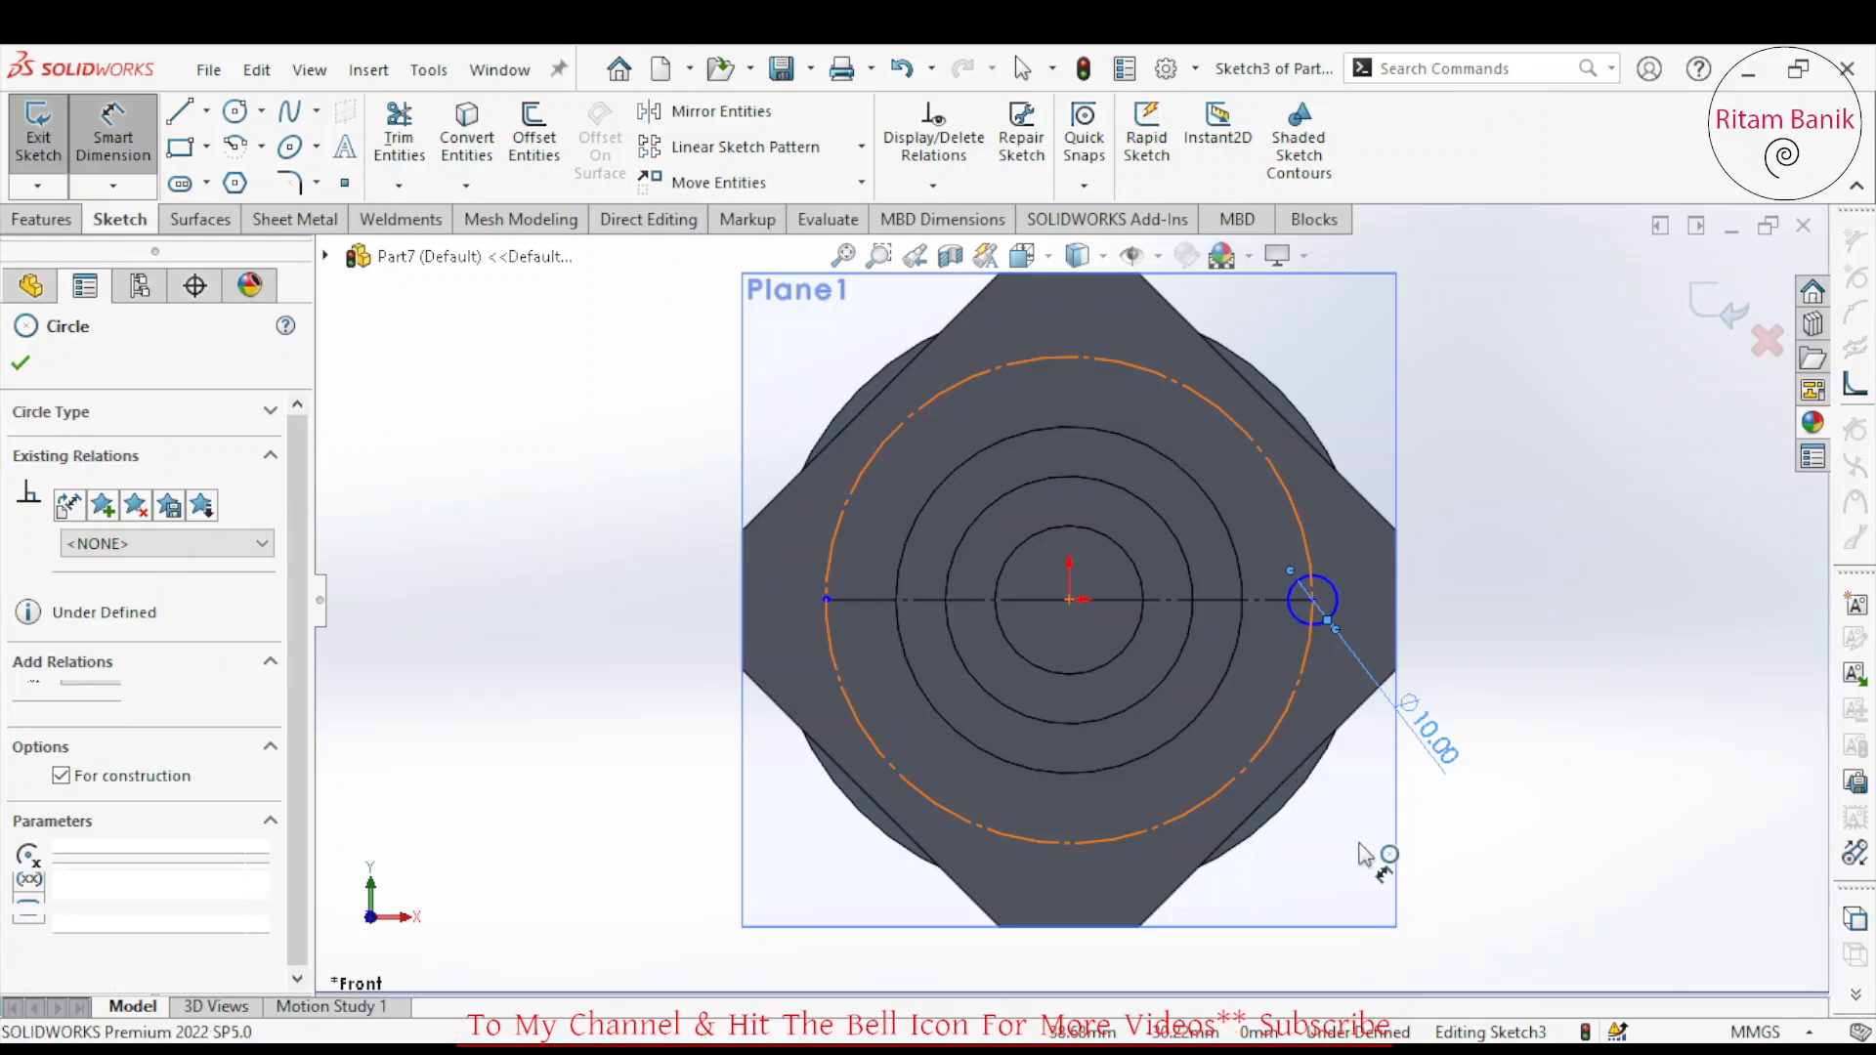
pyautogui.click(1388, 882)
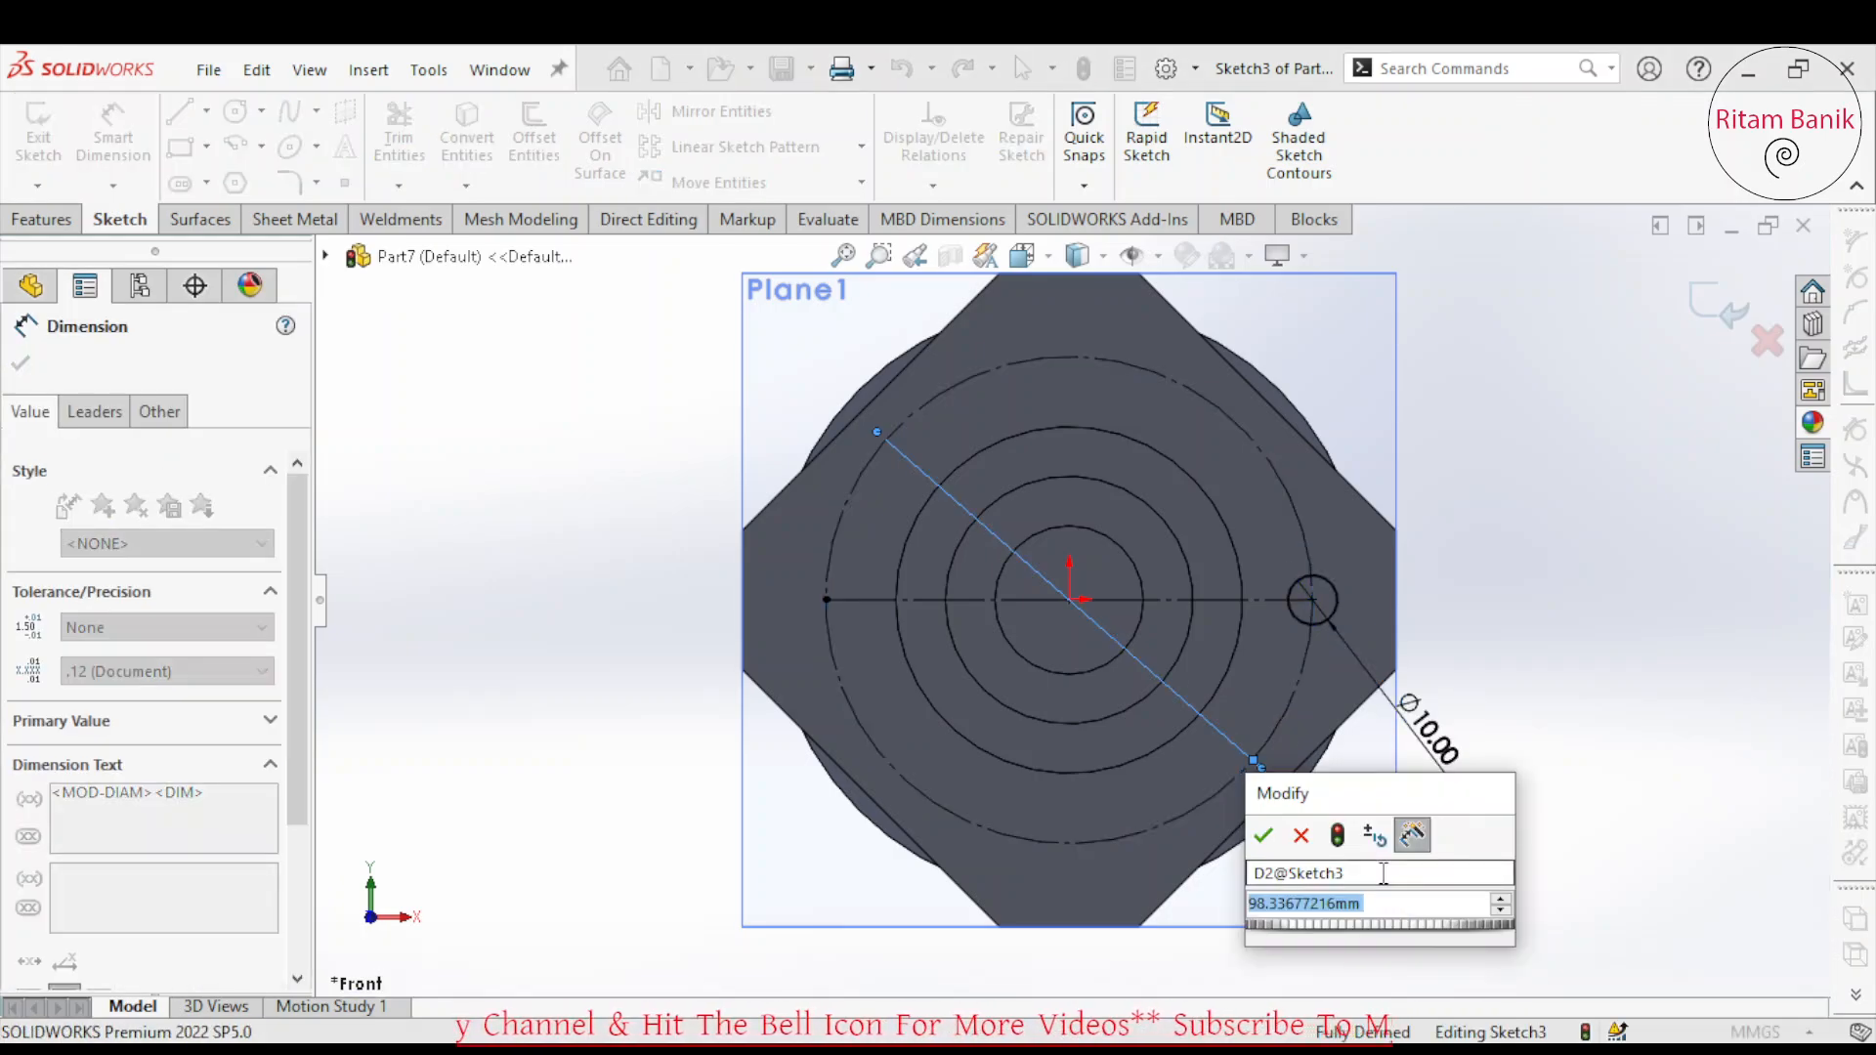
pyautogui.write('90')
pyautogui.press('Return')
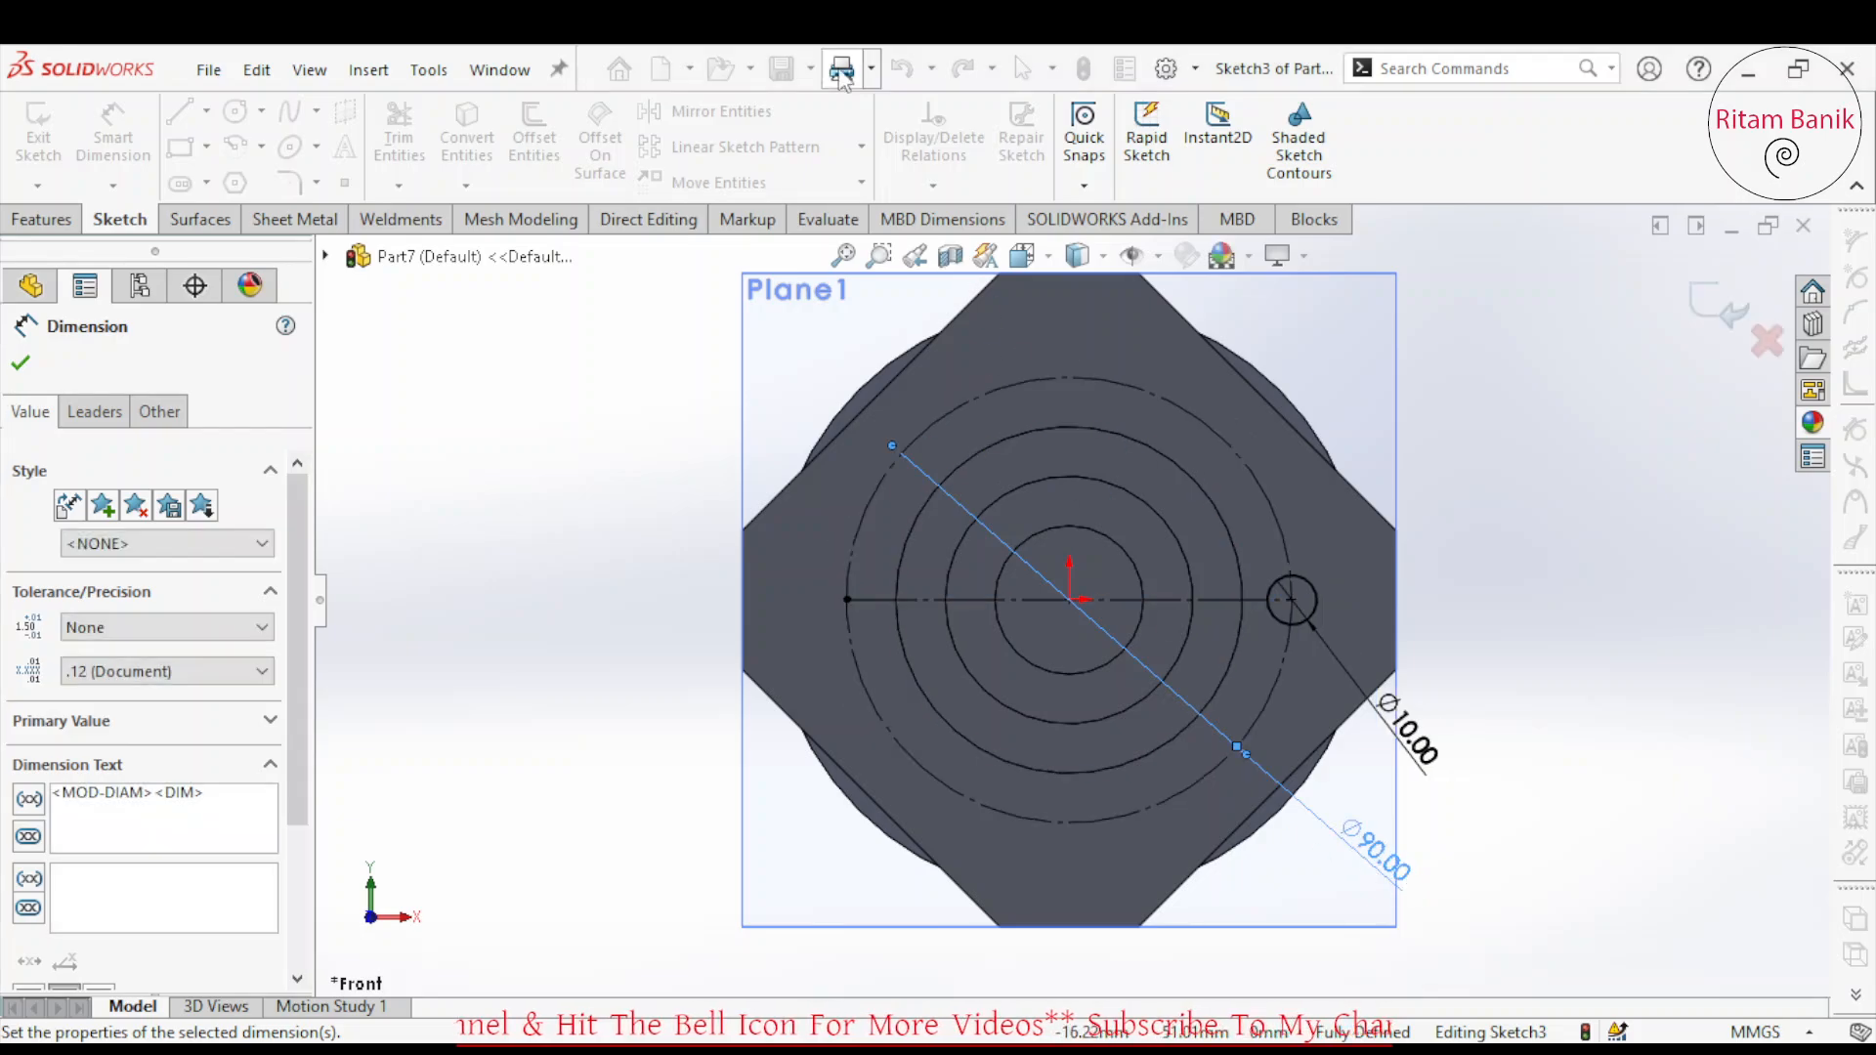
# Create a circular sketch pattern of the 10 mm circle with 6 equally spaced instances over 360 degrees about the origin.
pyautogui.click(861, 146)
pyautogui.click(753, 213)
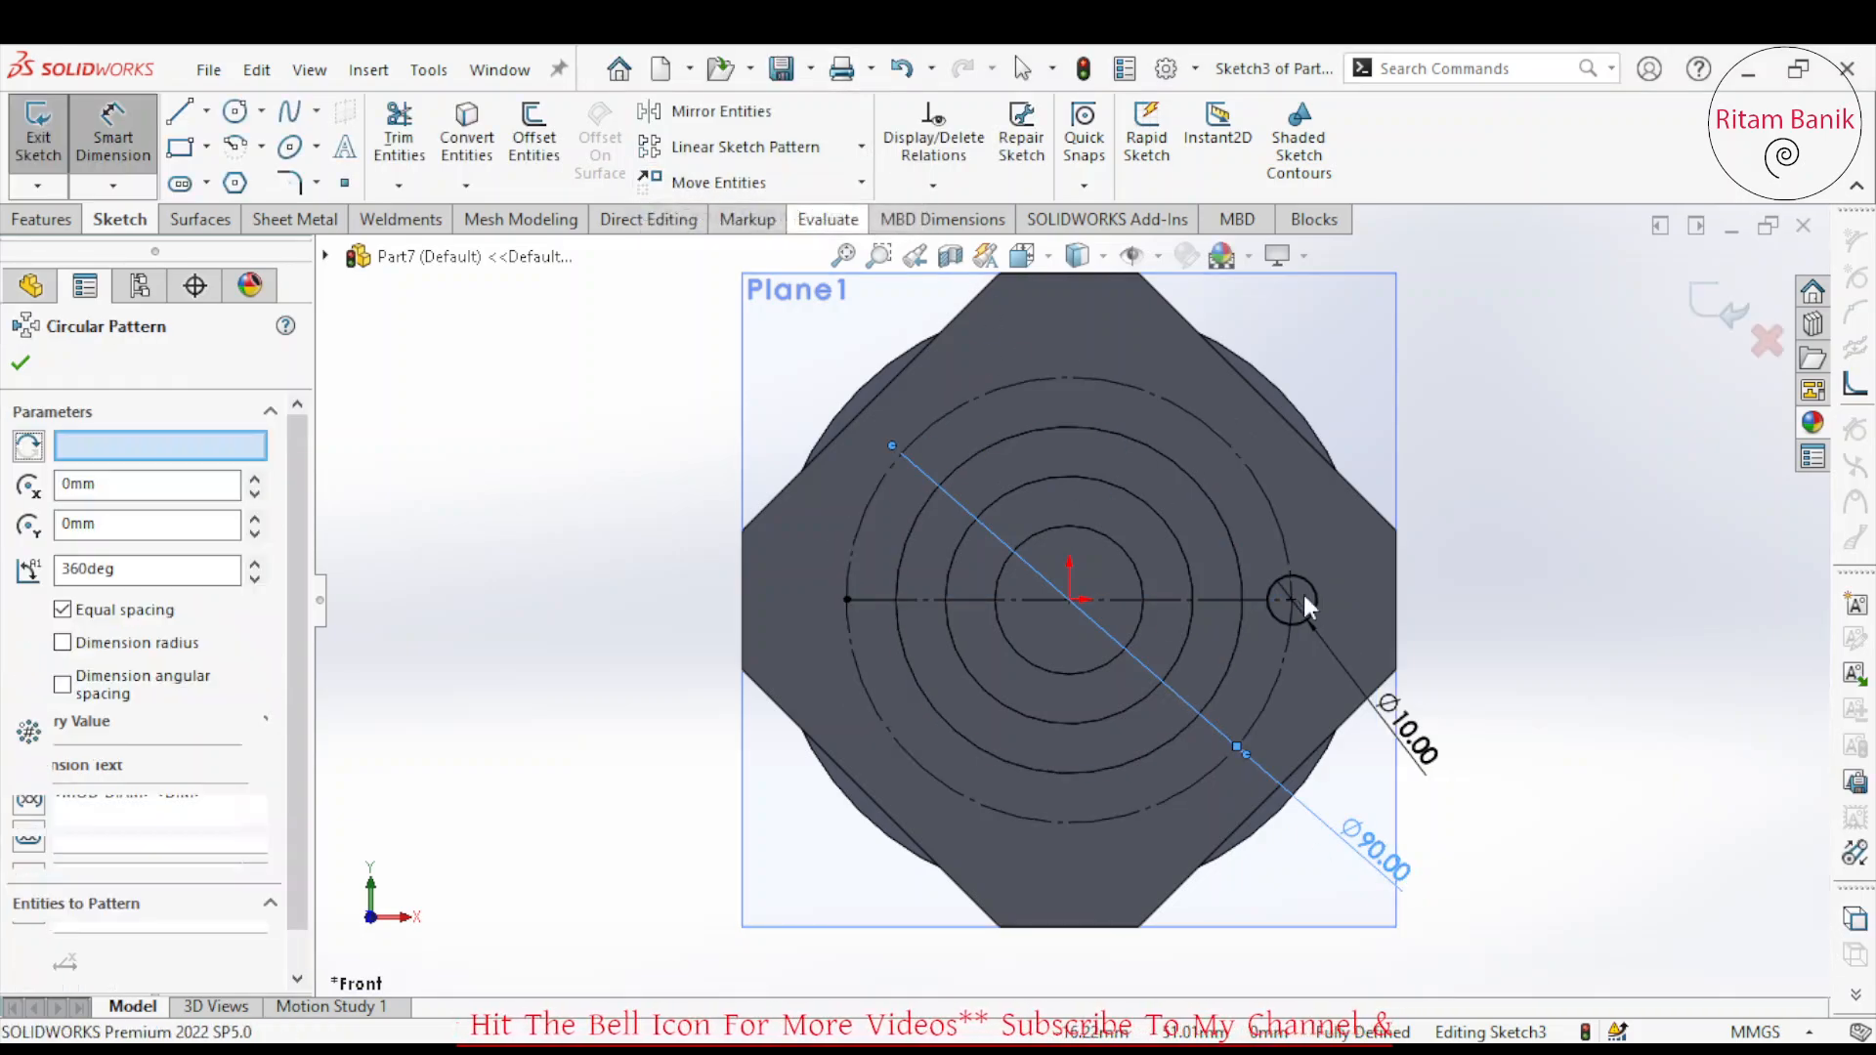
pyautogui.click(1315, 596)
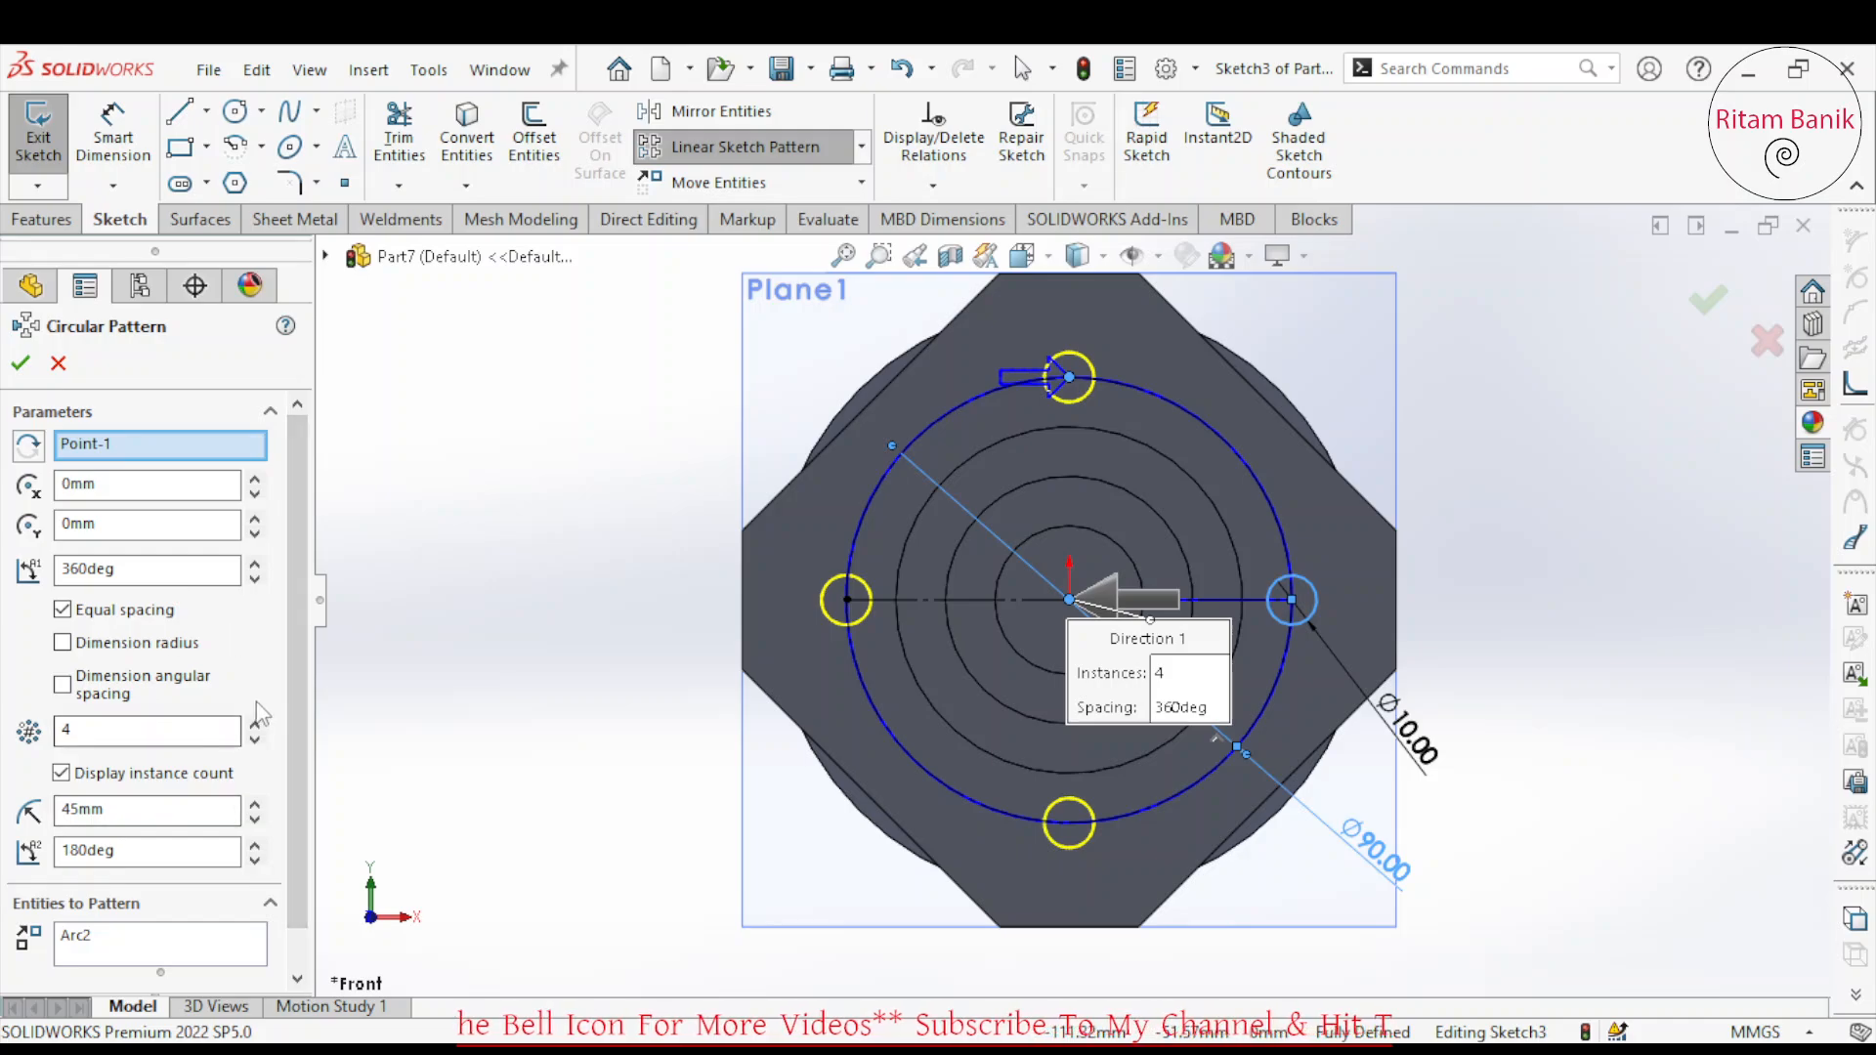
pyautogui.click(254, 726)
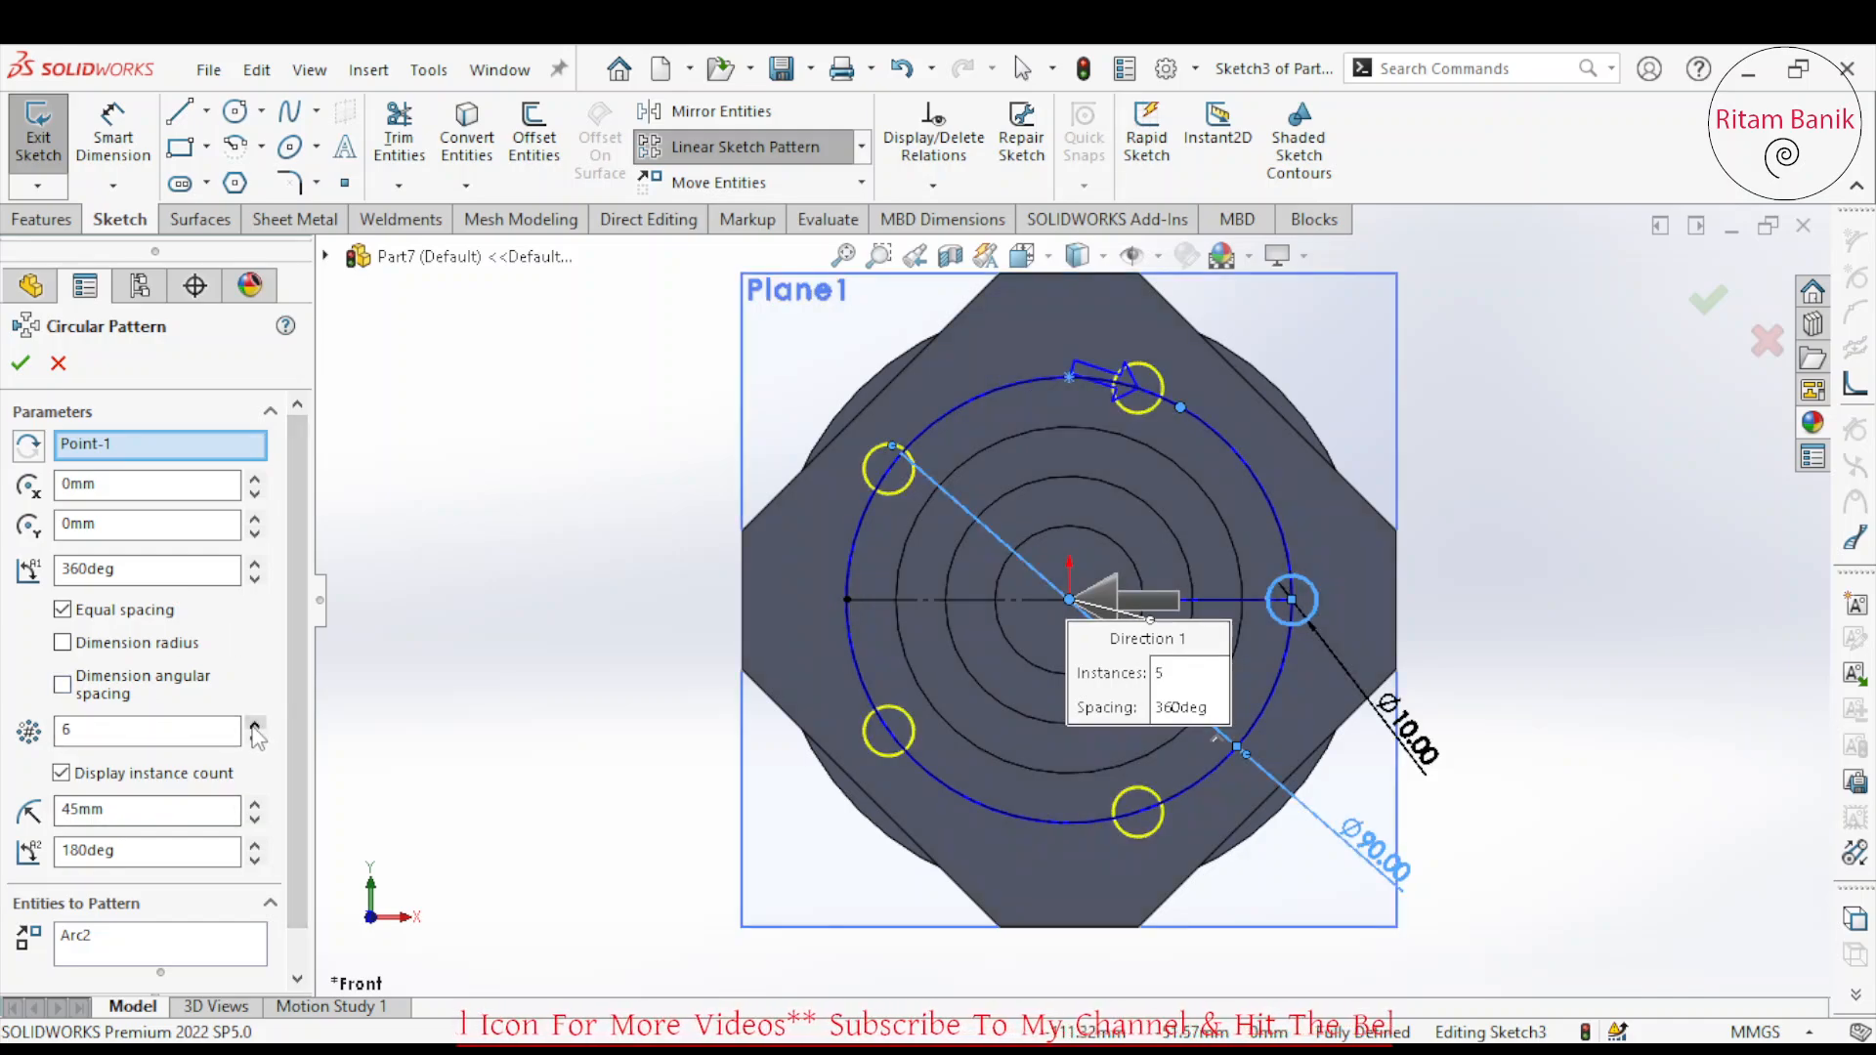
pyautogui.click(254, 725)
pyautogui.click(22, 362)
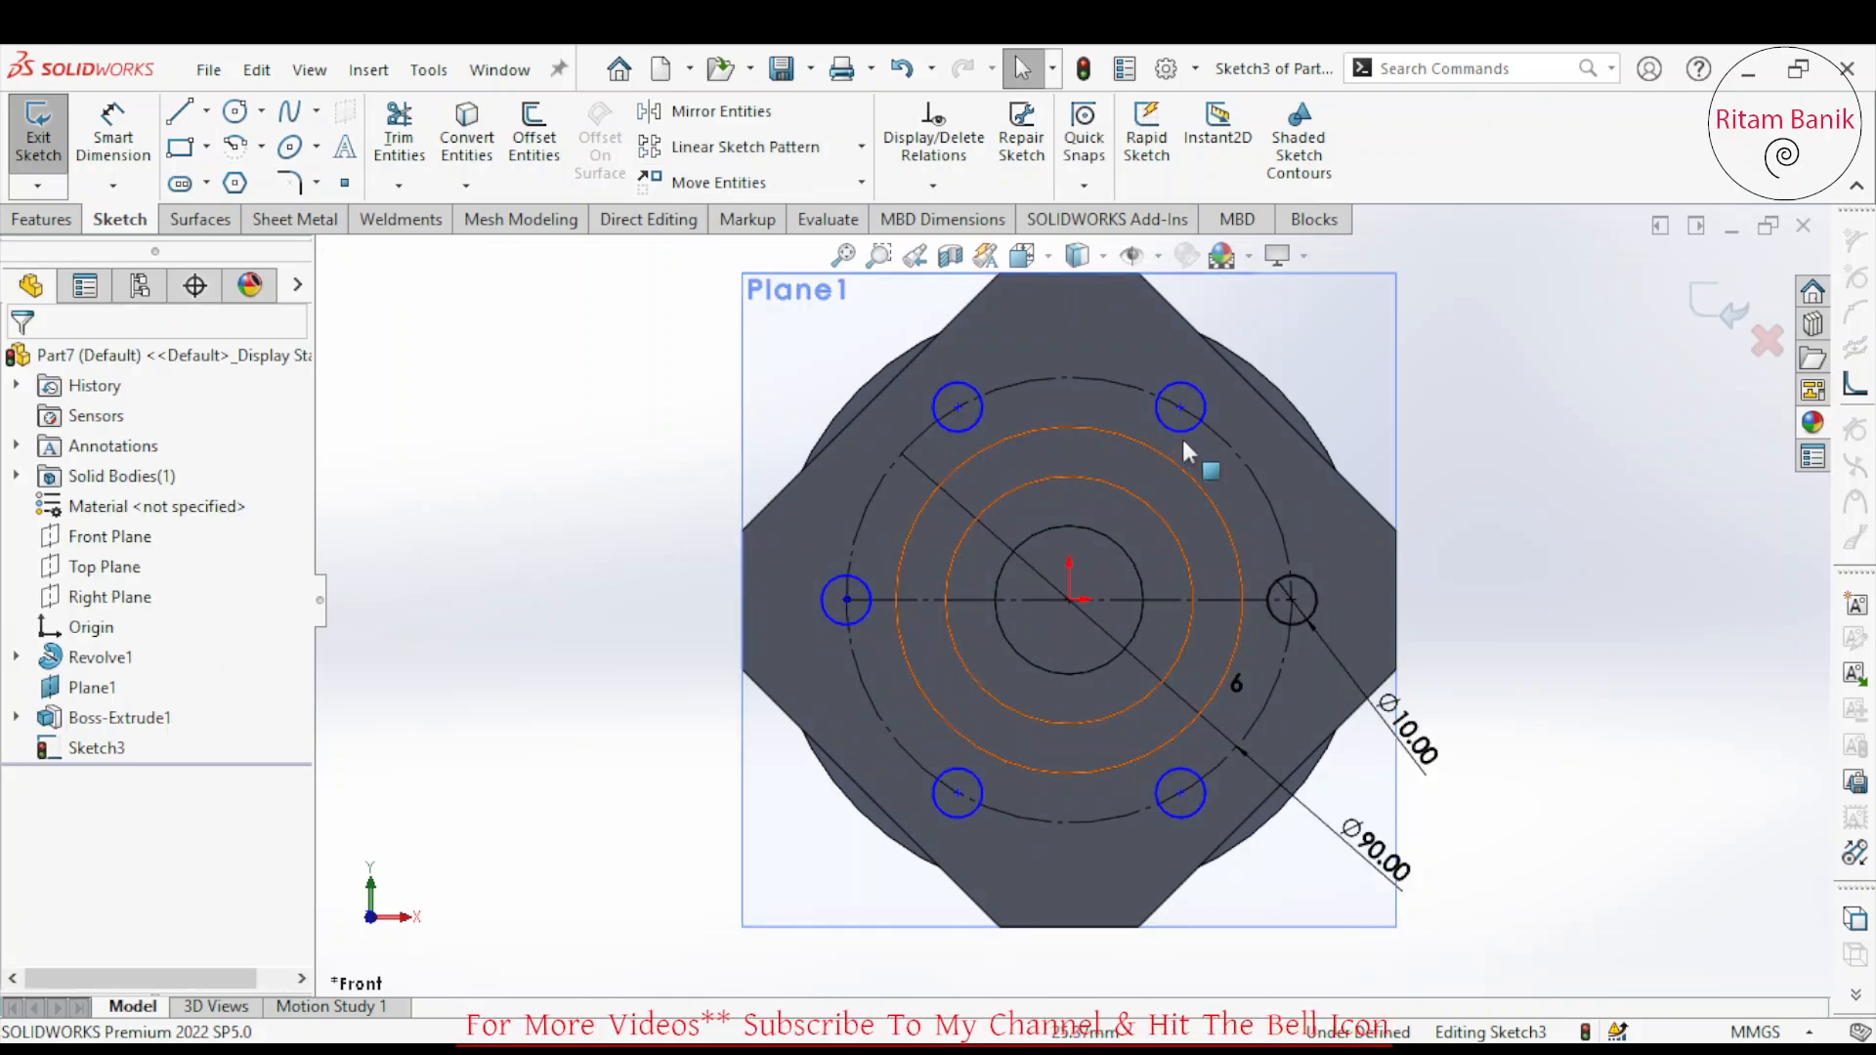
# Make the centres of the upper-right and upper-left patterned circles coincident with the construction circle.
pyautogui.click(1180, 406)
pyautogui.keyDown('ctrl'); pyautogui.click(1116, 387); pyautogui.keyUp('ctrl')
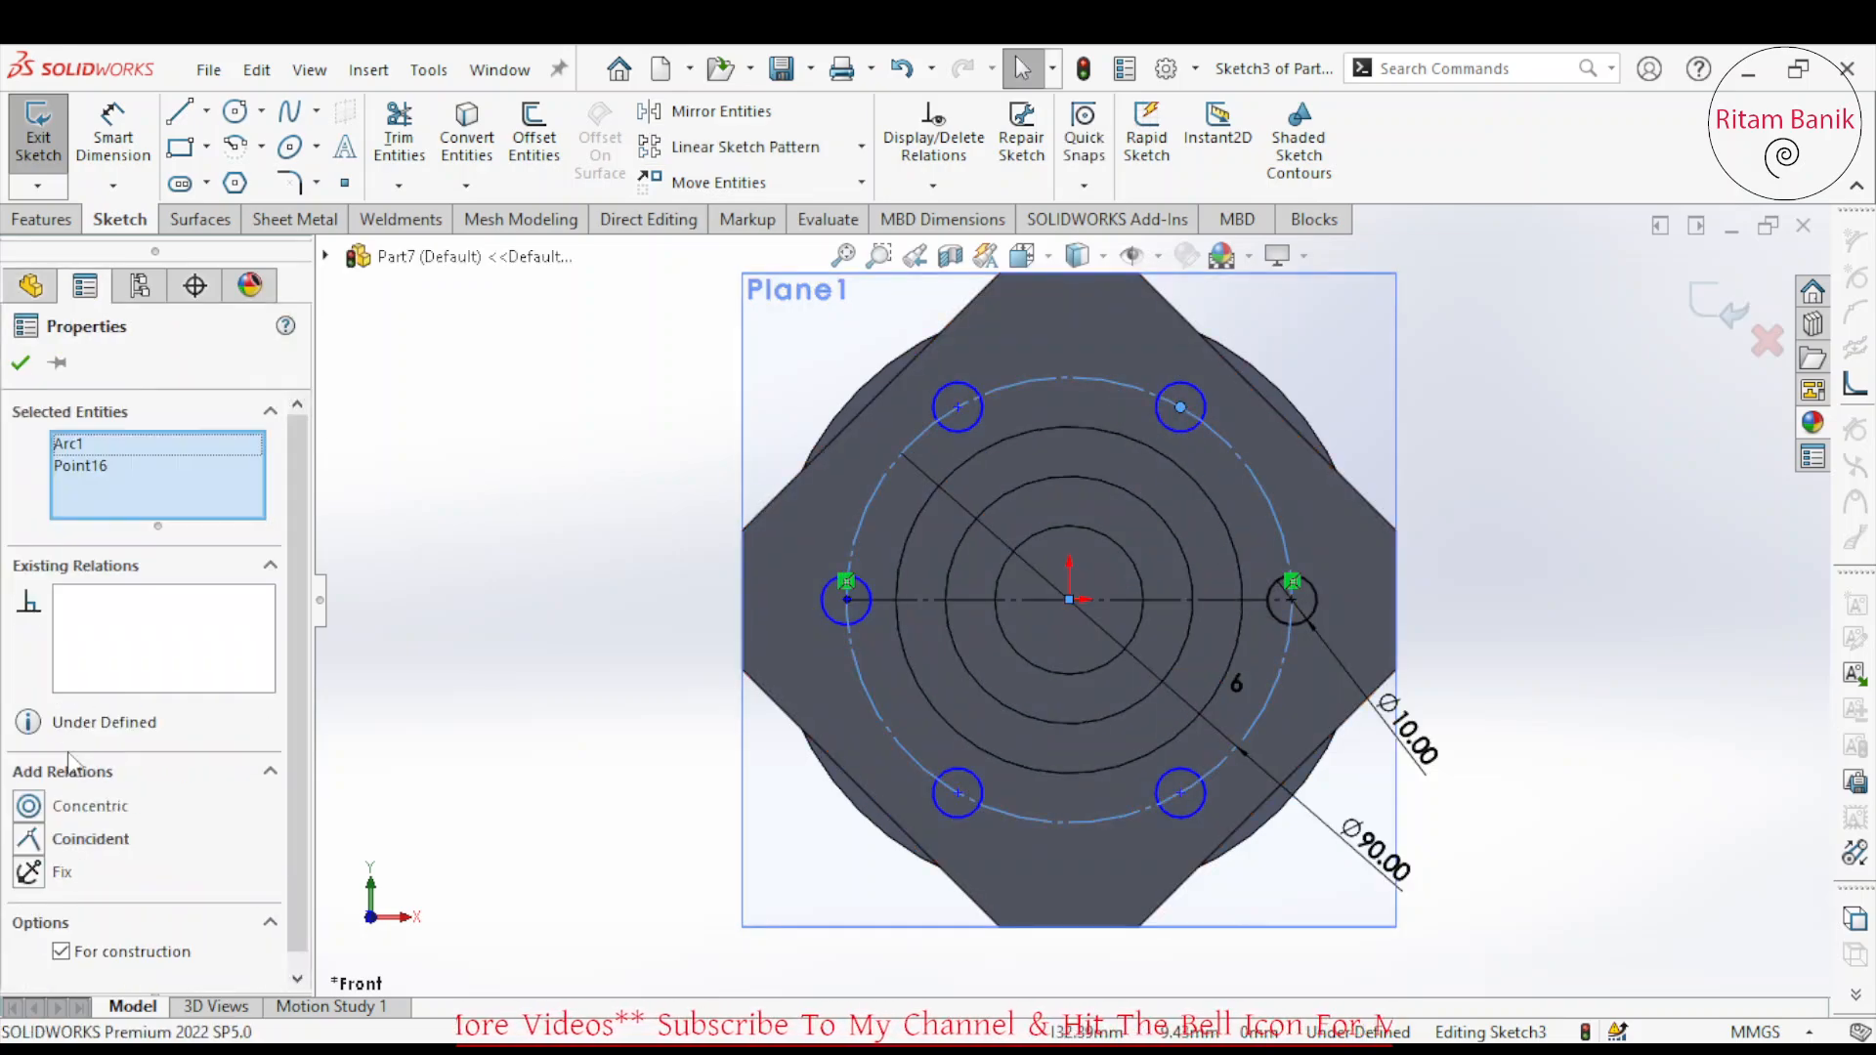
pyautogui.click(29, 839)
pyautogui.click(703, 537)
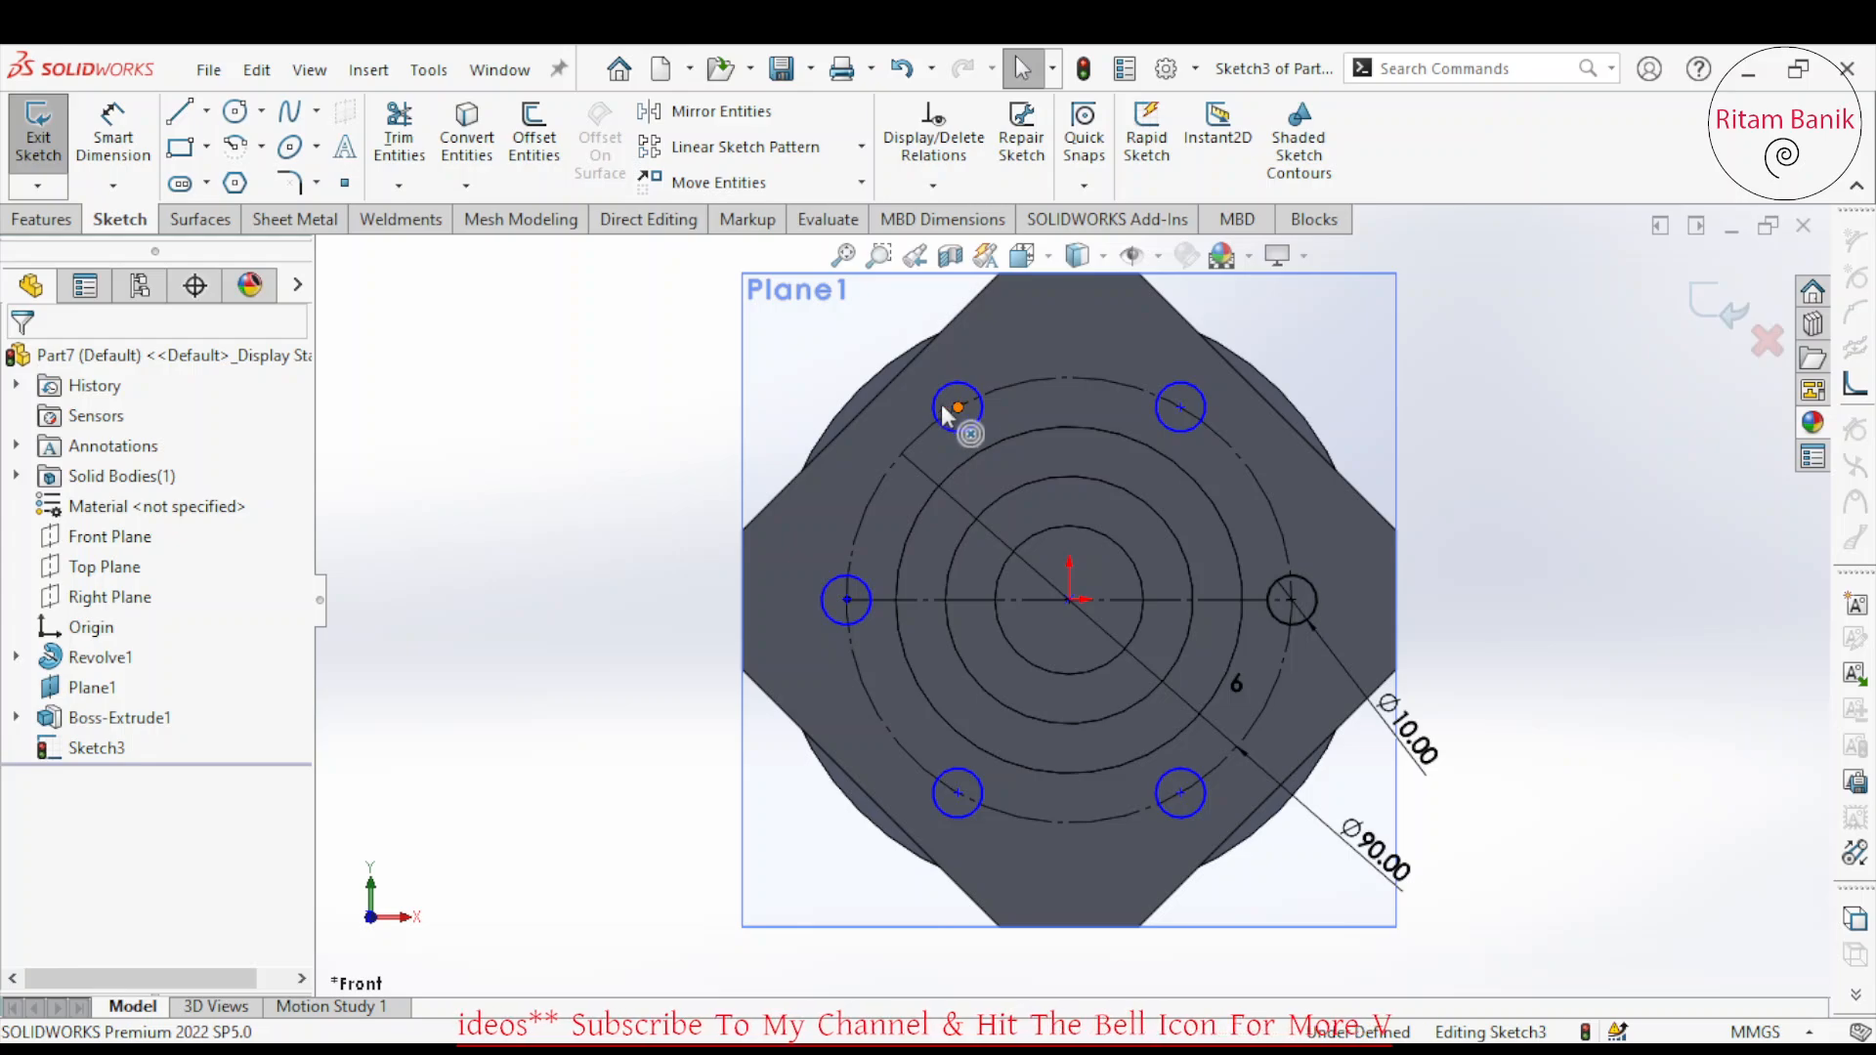
pyautogui.click(957, 406)
pyautogui.keyDown('ctrl'); pyautogui.click(898, 448); pyautogui.keyUp('ctrl')
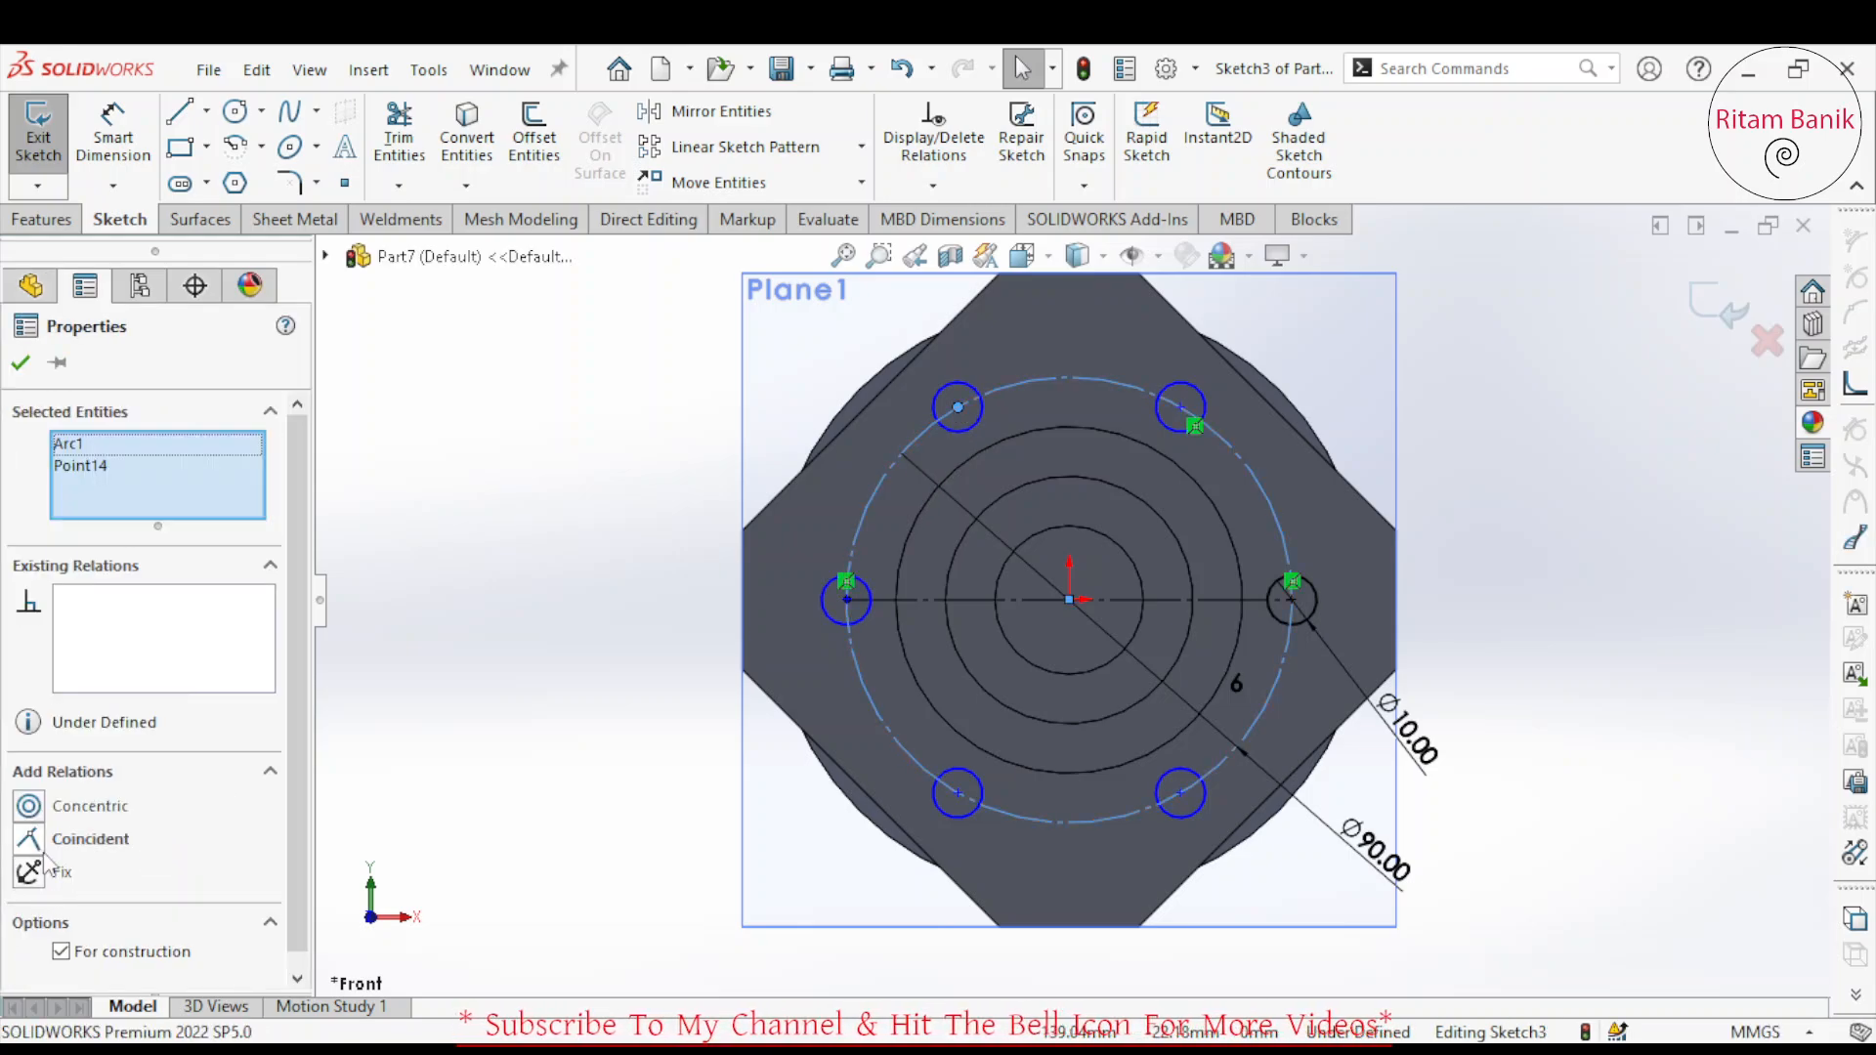
# Cut the six circles through both flanges with an Extruded Cut set to Through All.
pyautogui.click(41, 219)
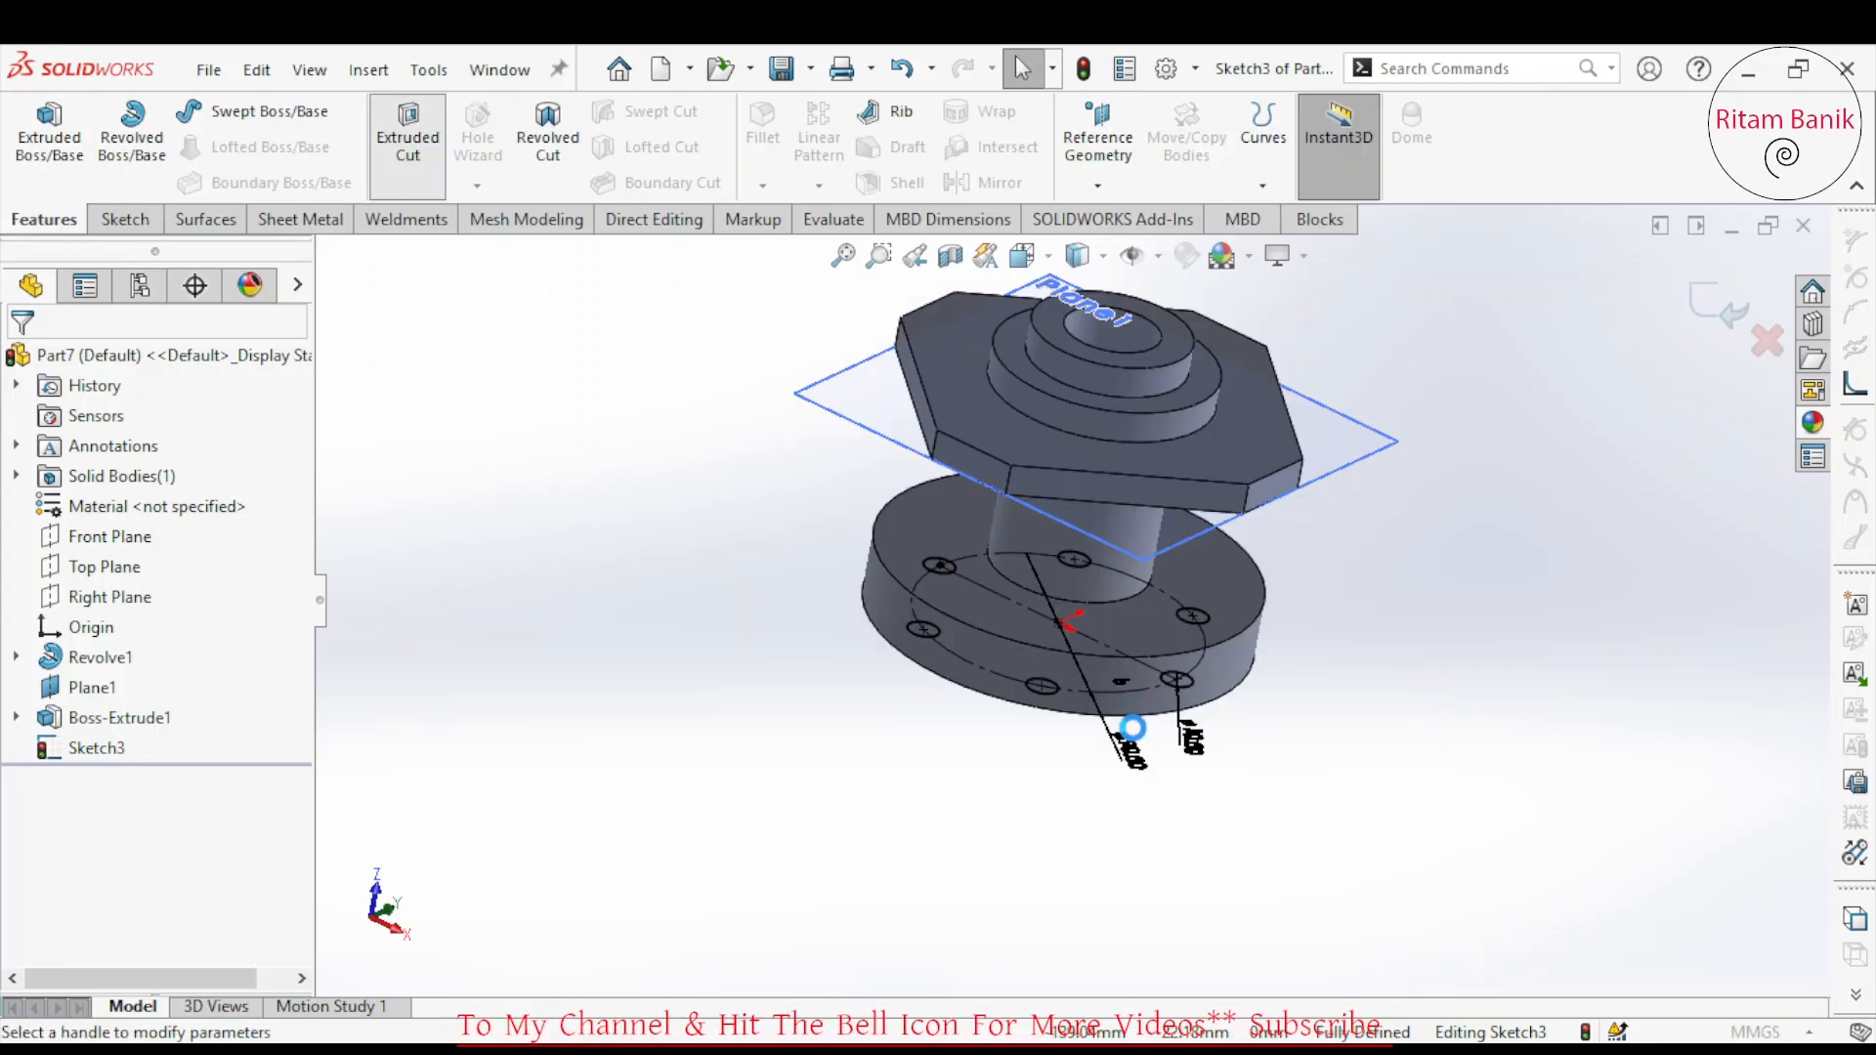
pyautogui.click(166, 528)
pyautogui.click(142, 573)
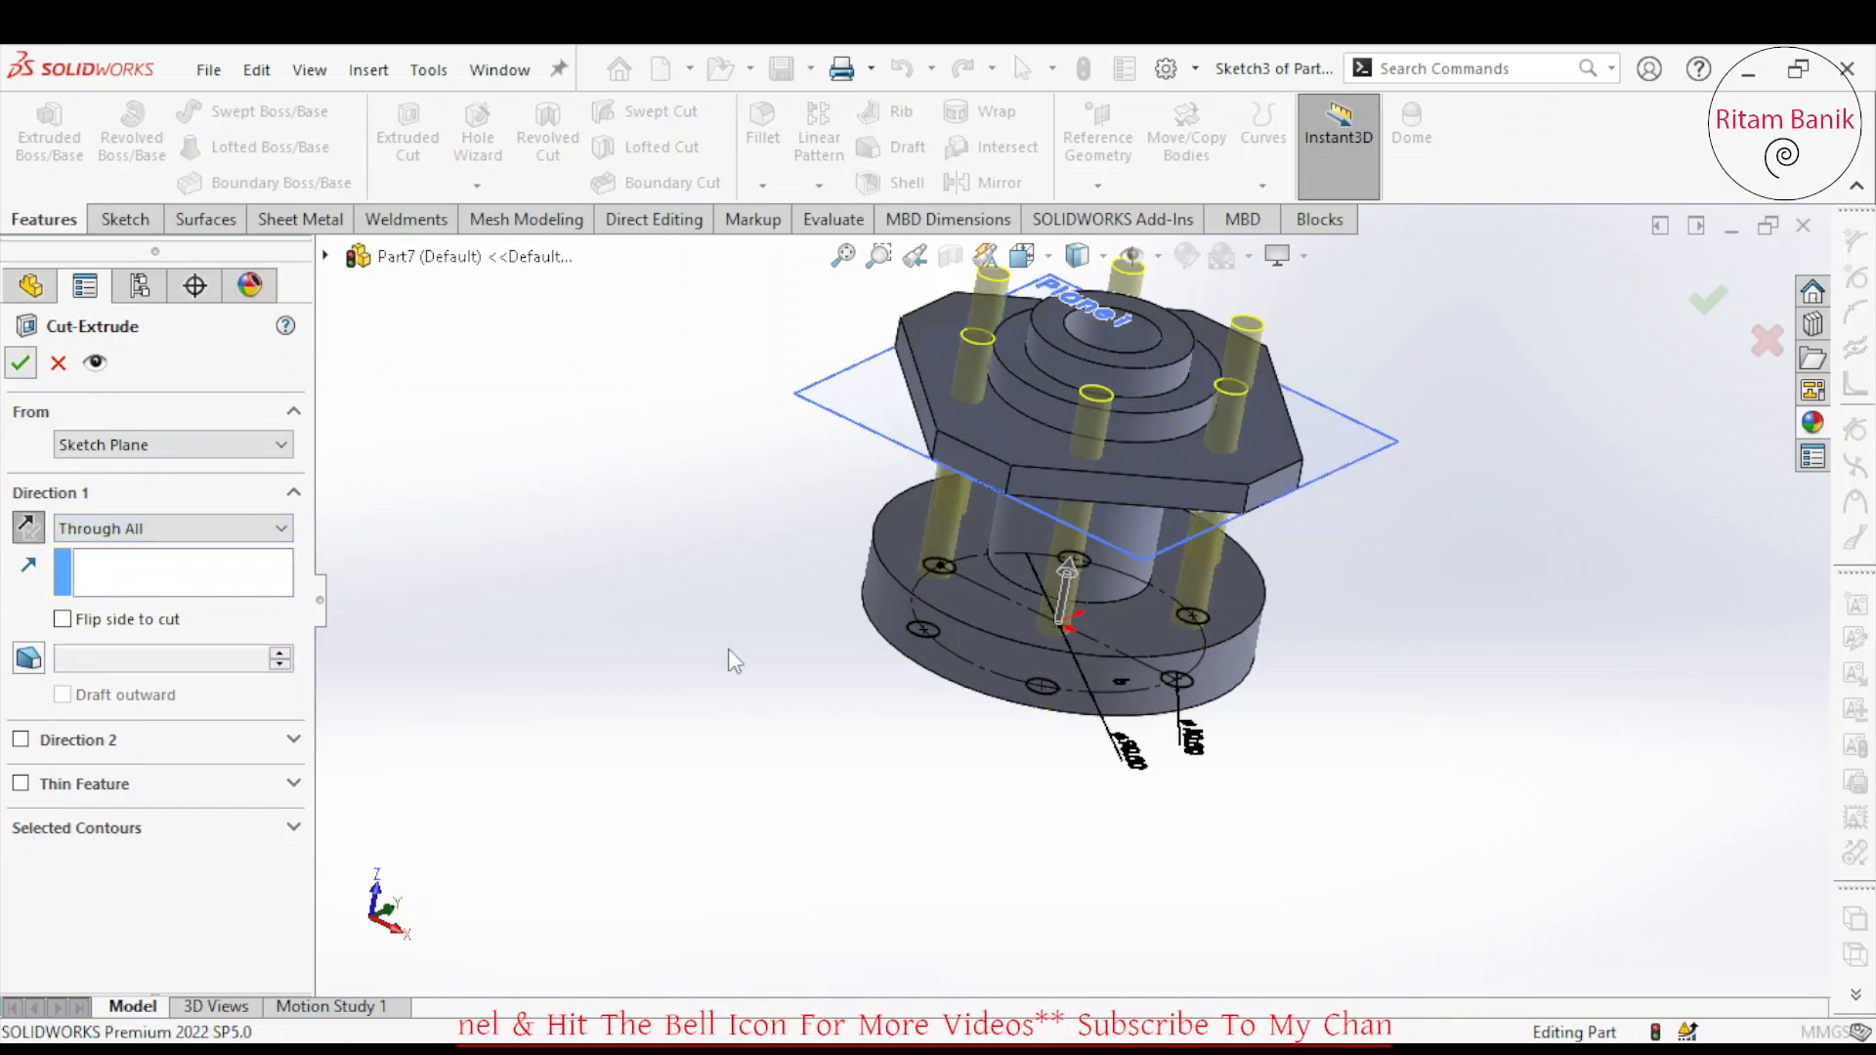
pyautogui.press('Return')
# Hide the offset reference plane at the eight-sided flange.
pyautogui.moveTo(1046, 653); pyautogui.dragTo(853, 576, button='middle')
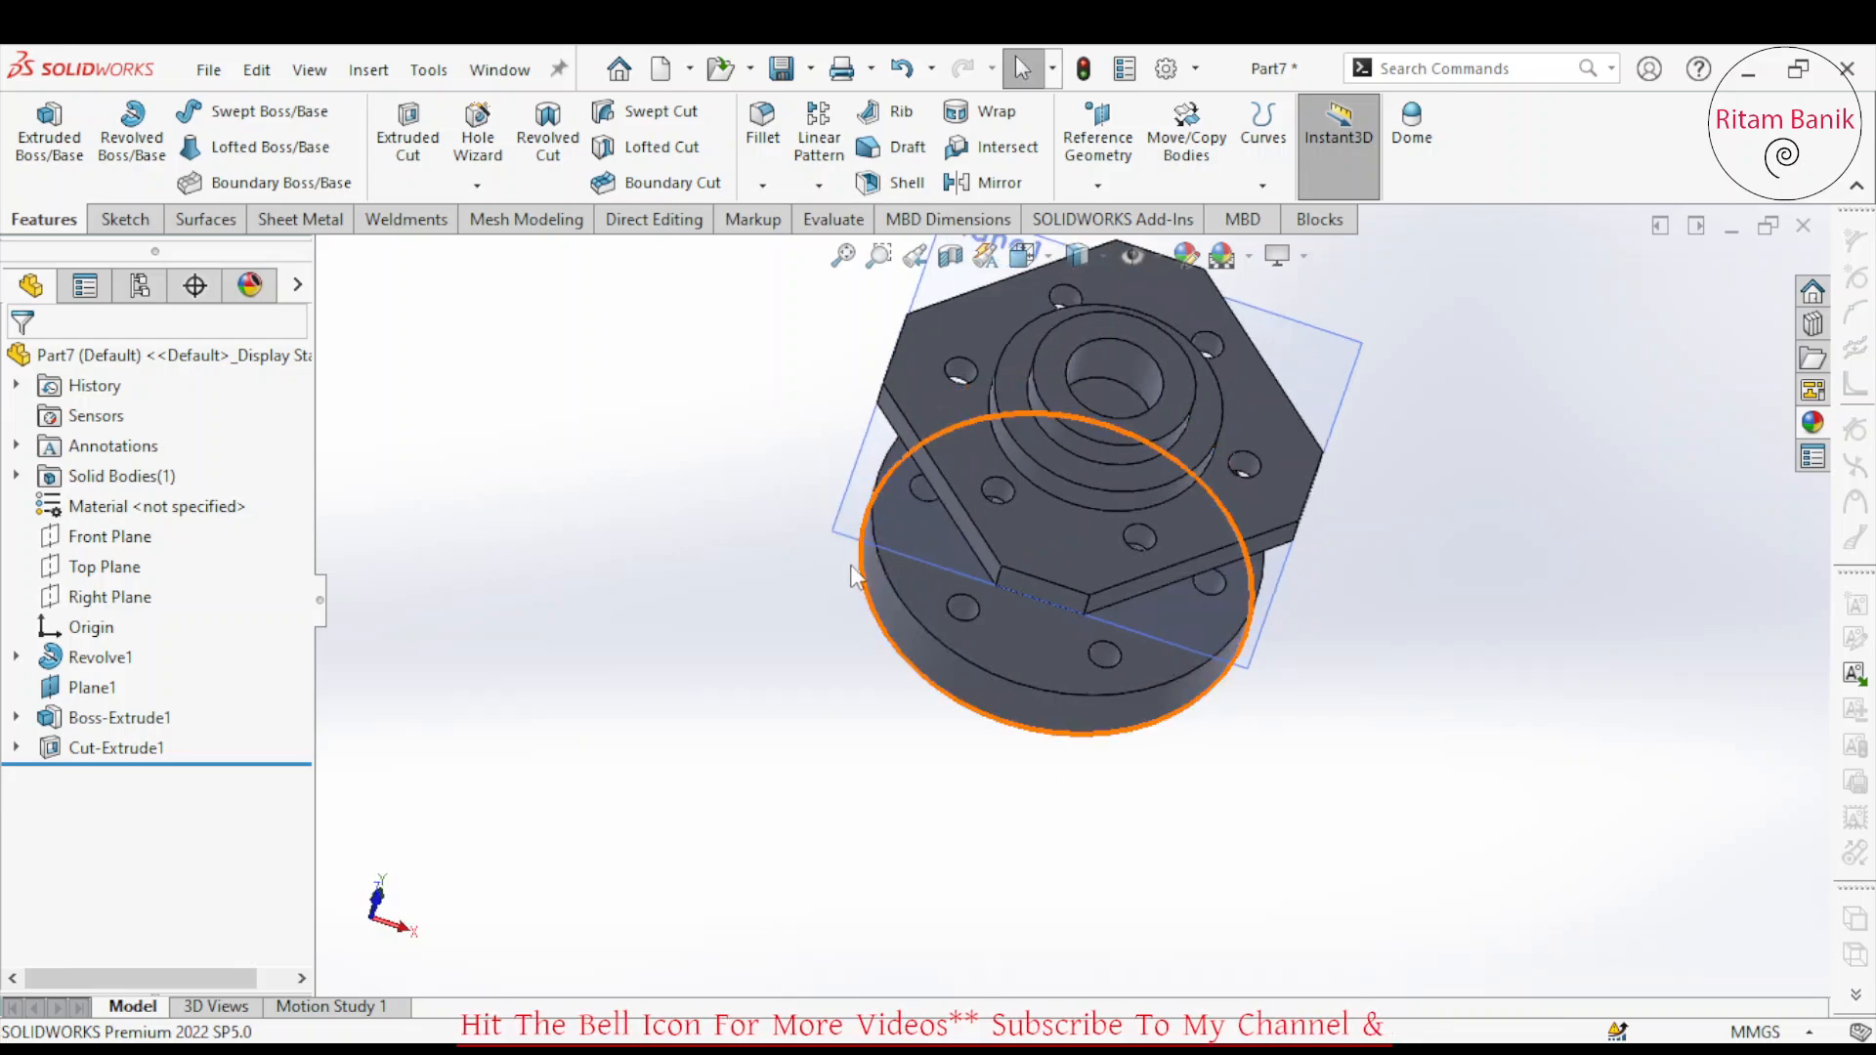
pyautogui.click(872, 545)
pyautogui.click(1005, 436)
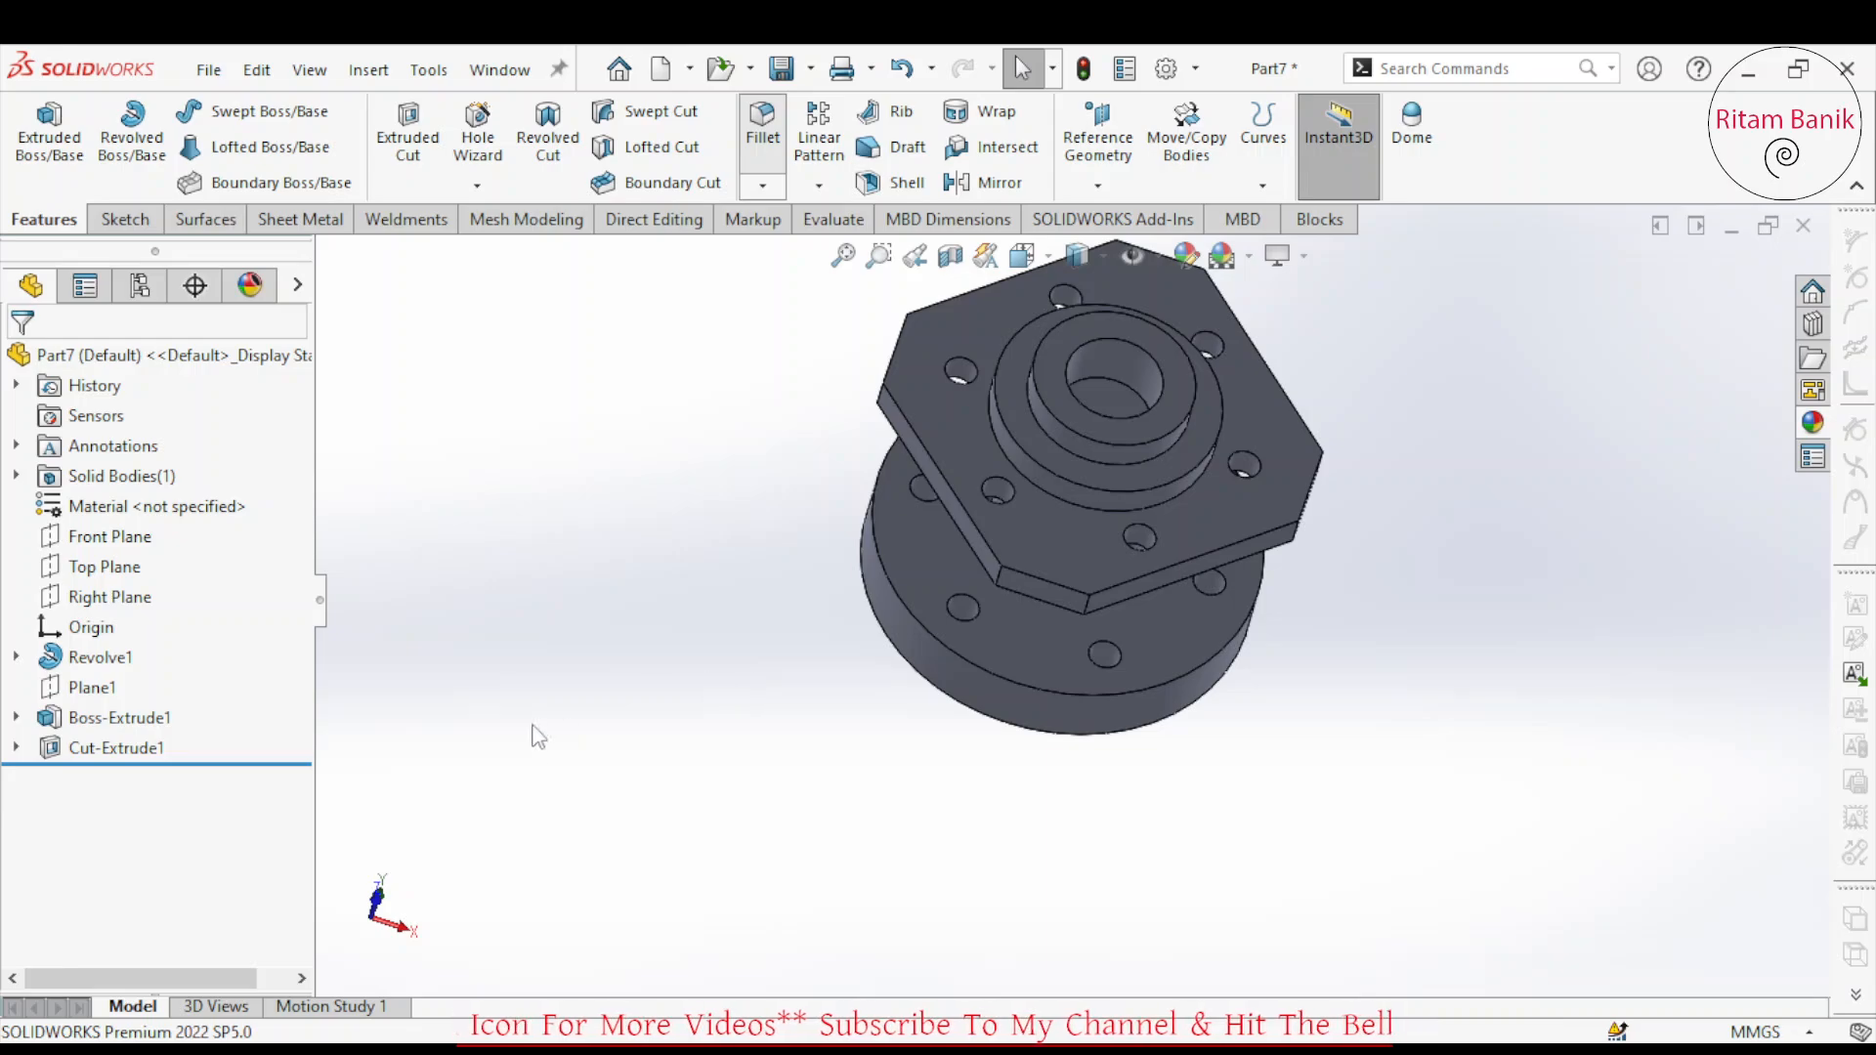
# Fillet the edge where the central neck meets the underside of the eight-sided flange with a 2 mm radius.
pyautogui.write('2')
pyautogui.press('Return')
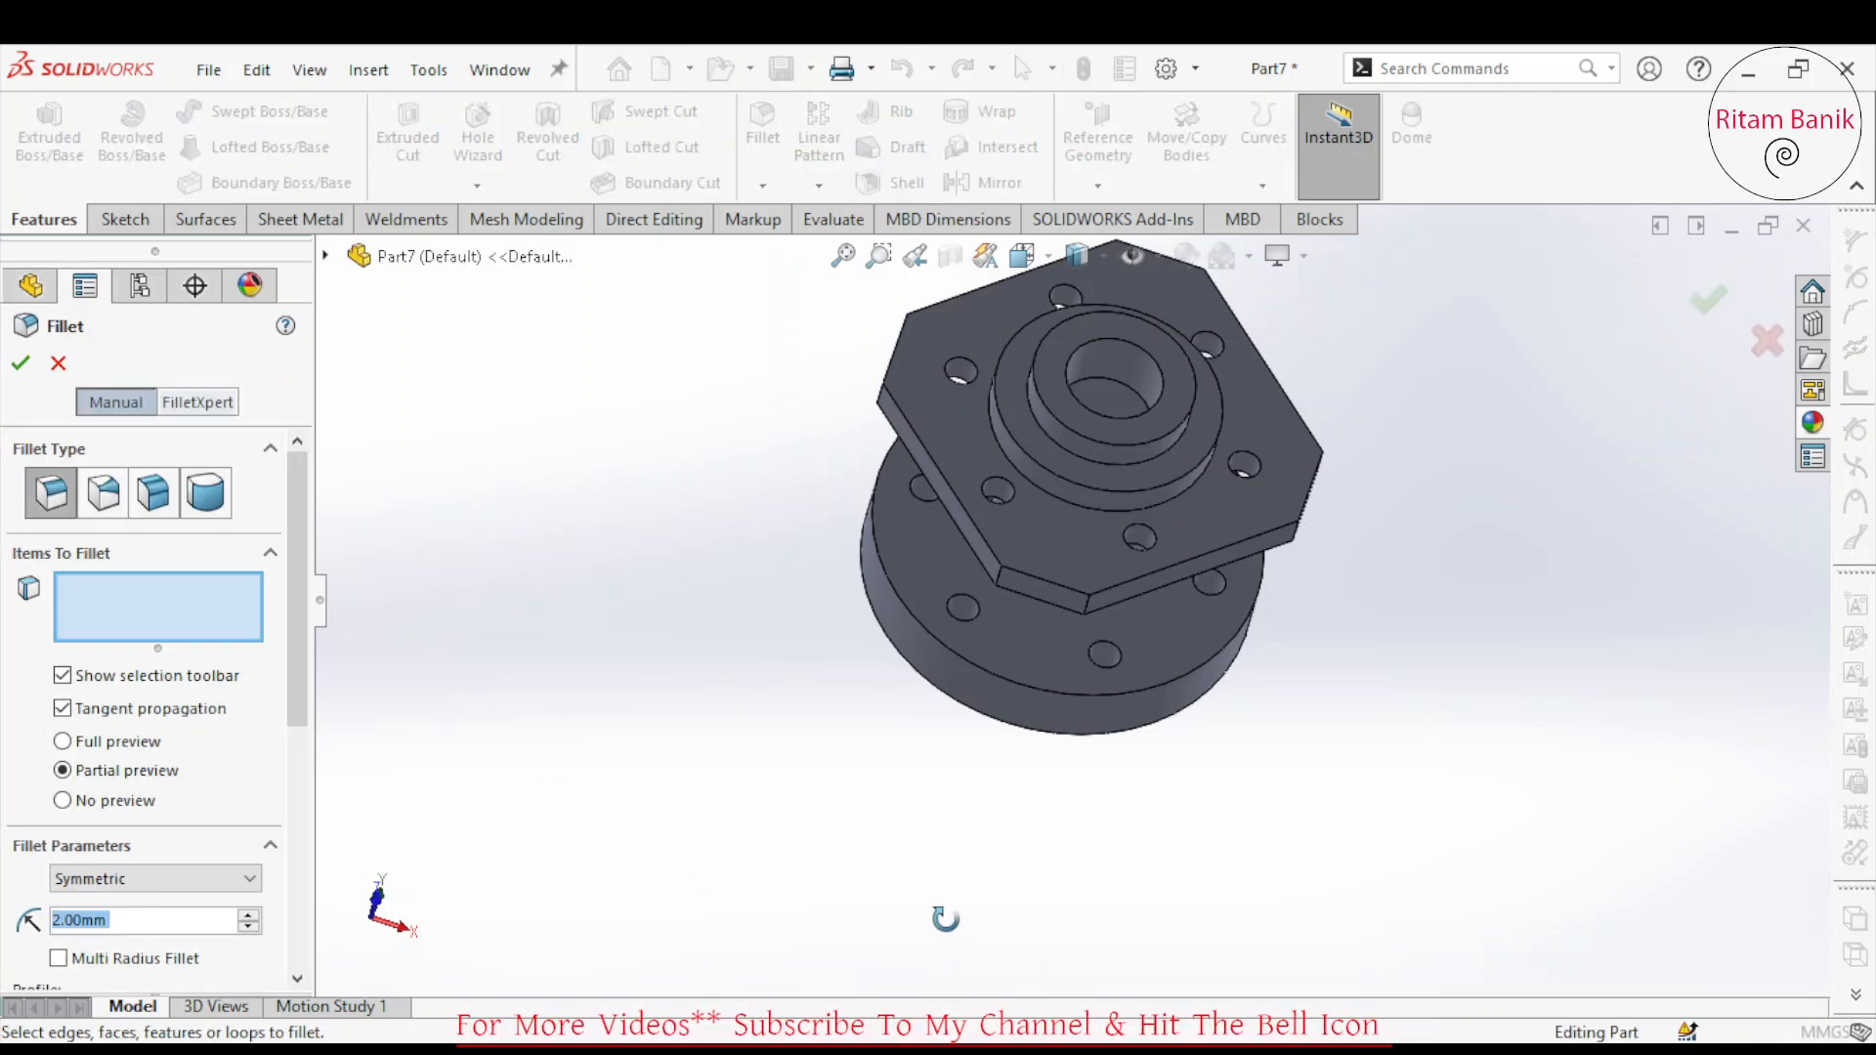
pyautogui.moveTo(945, 919); pyautogui.dragTo(1192, 439, button='middle')
pyautogui.click(1156, 394)
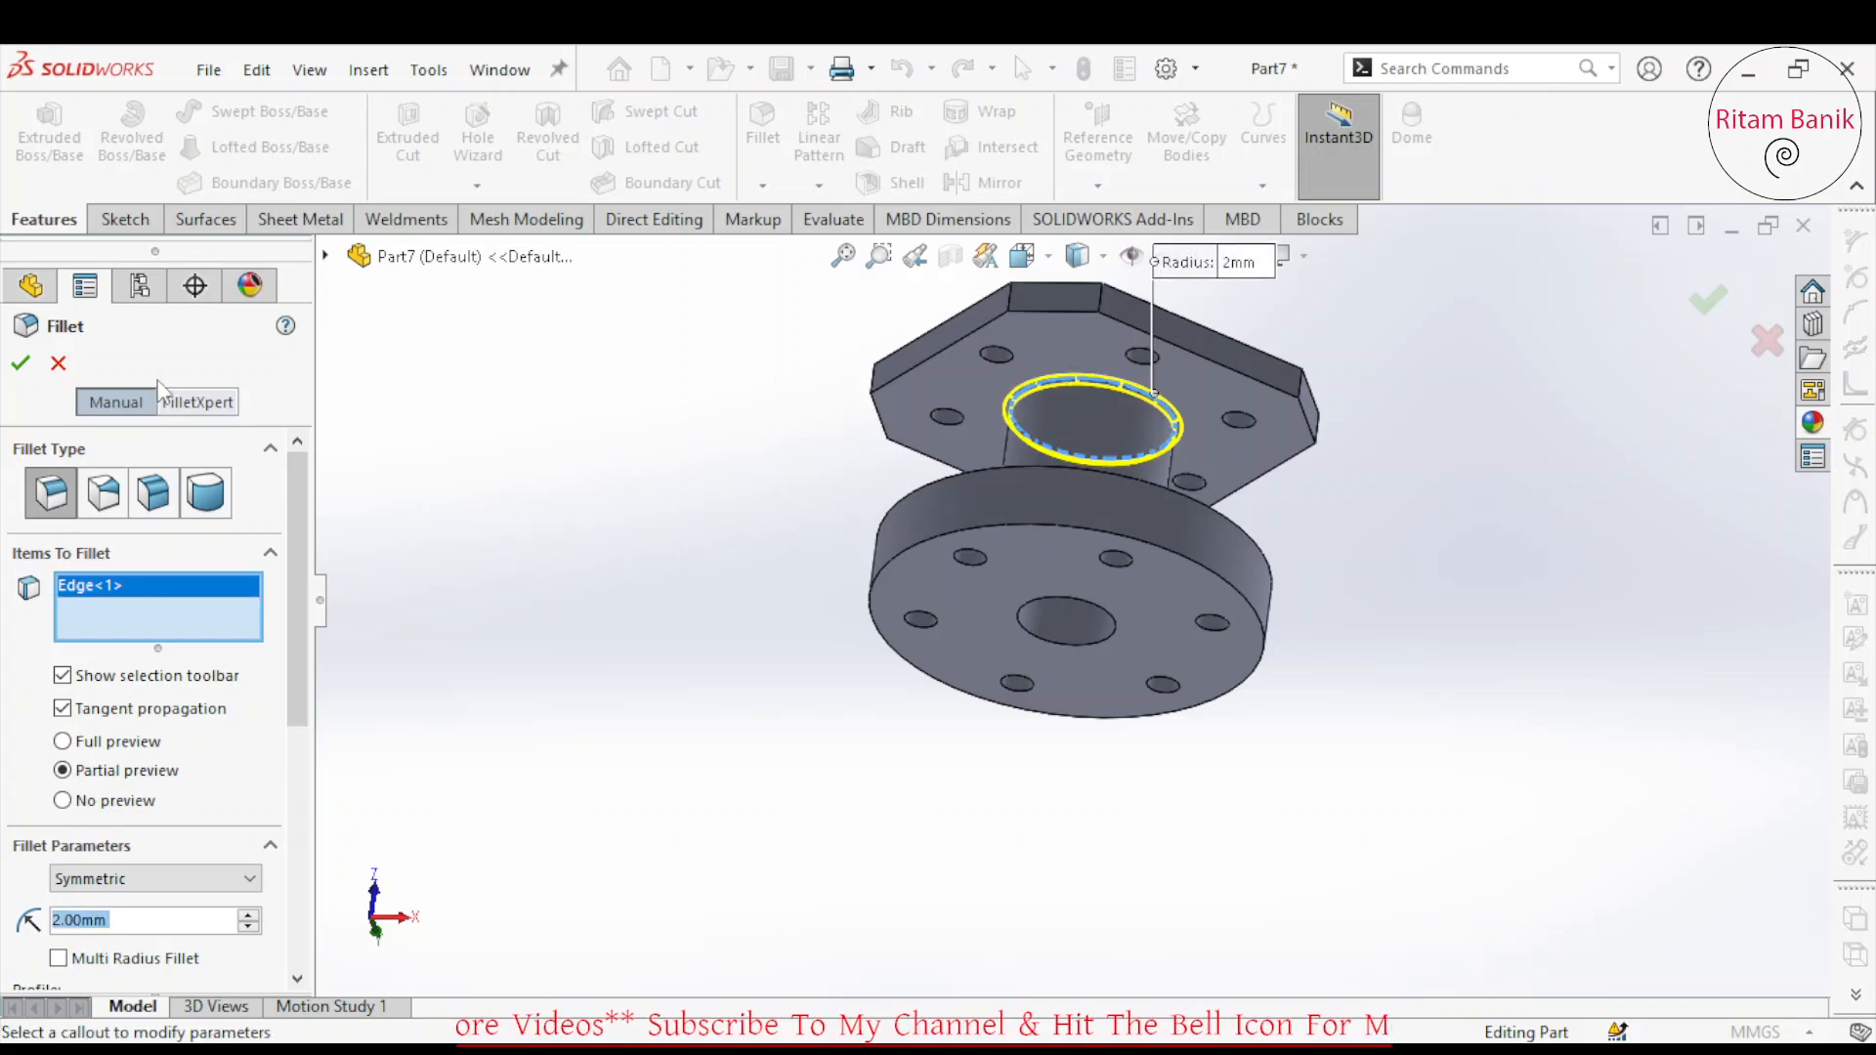
pyautogui.click(23, 363)
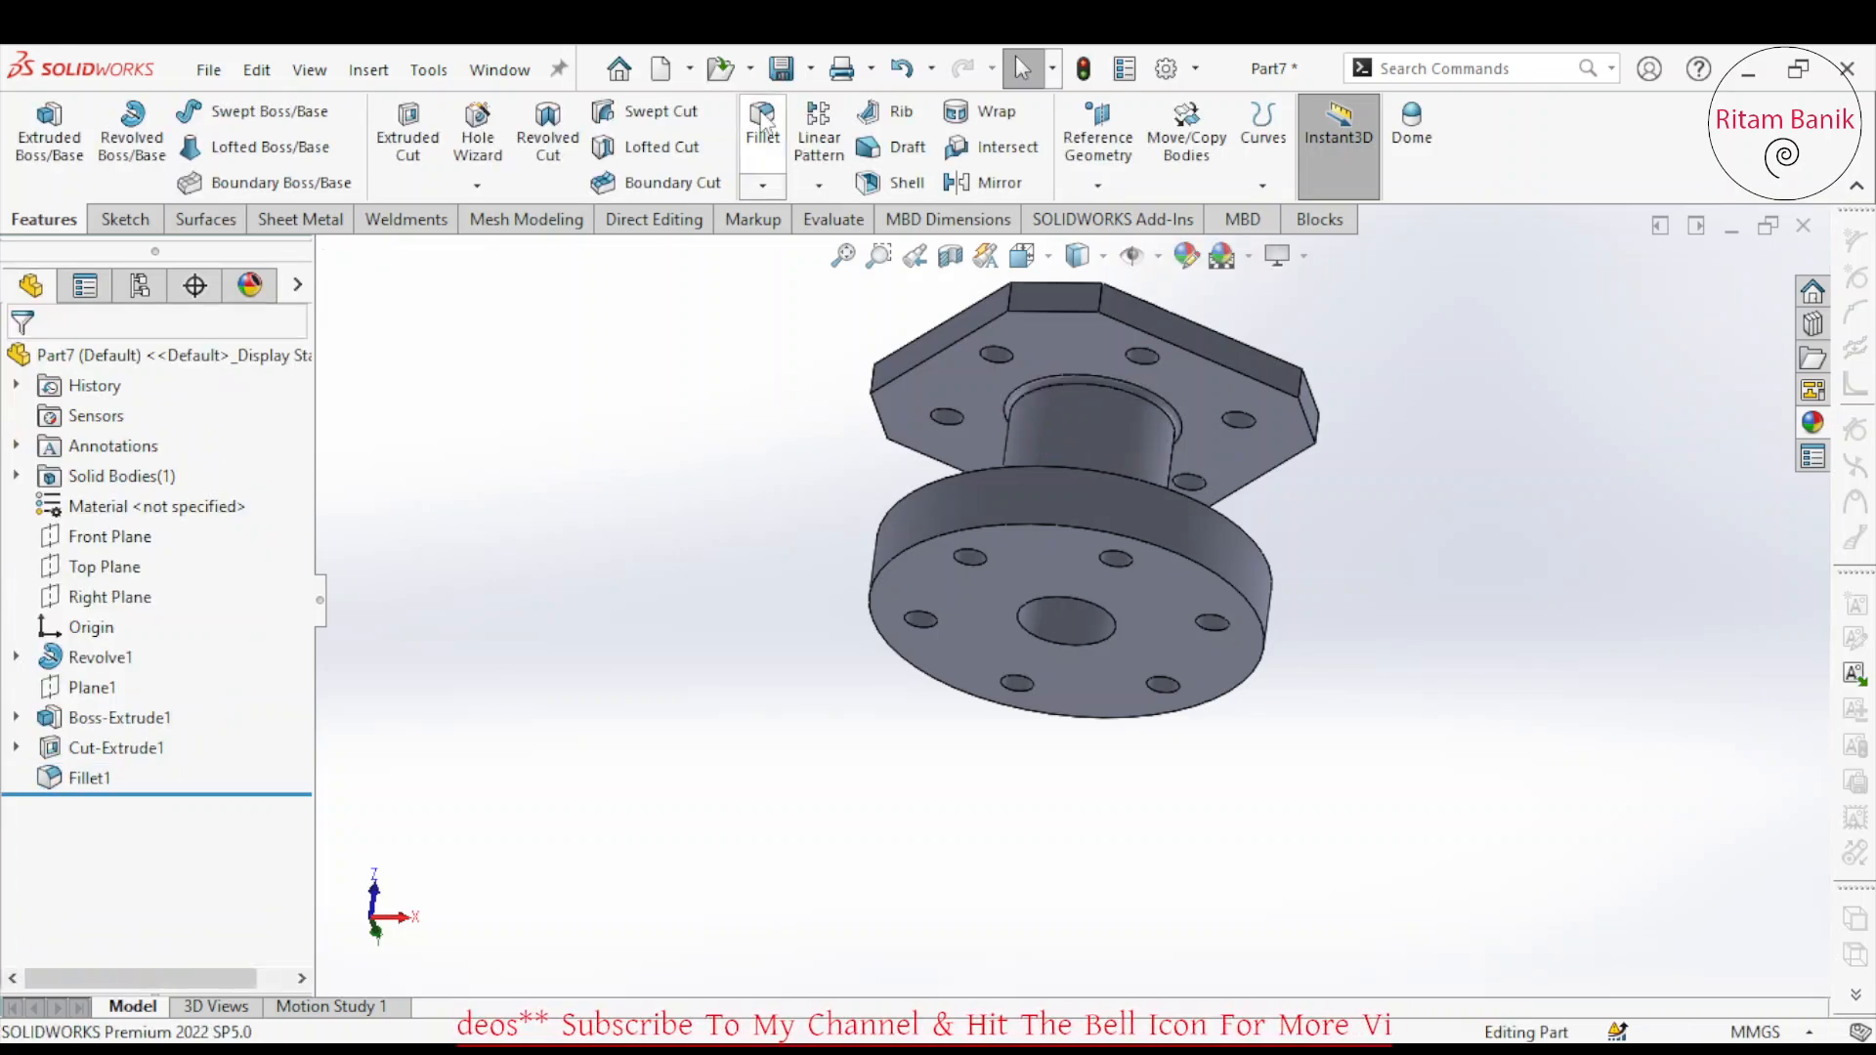
# Fillet the edge where the central neck meets the round base flange with a 3 mm radius.
pyautogui.click(763, 125)
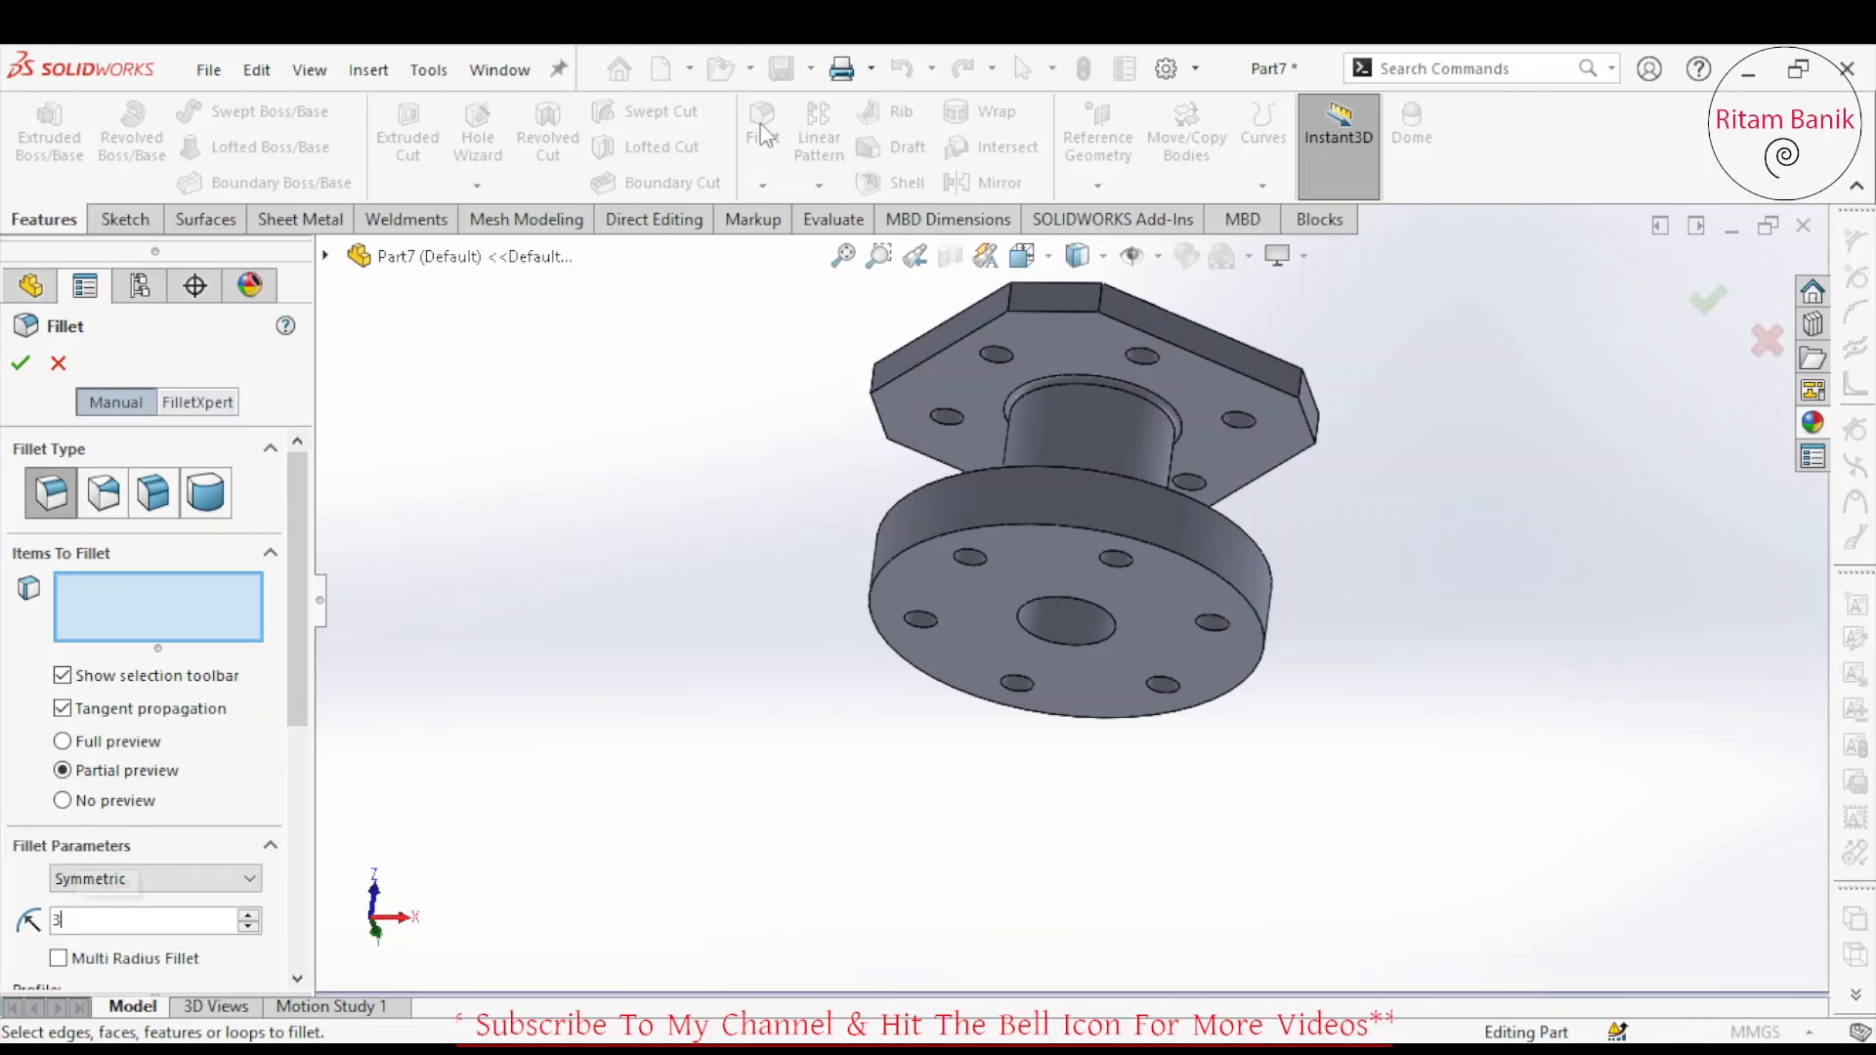
pyautogui.moveTo(791, 533); pyautogui.dragTo(1134, 616, button='middle')
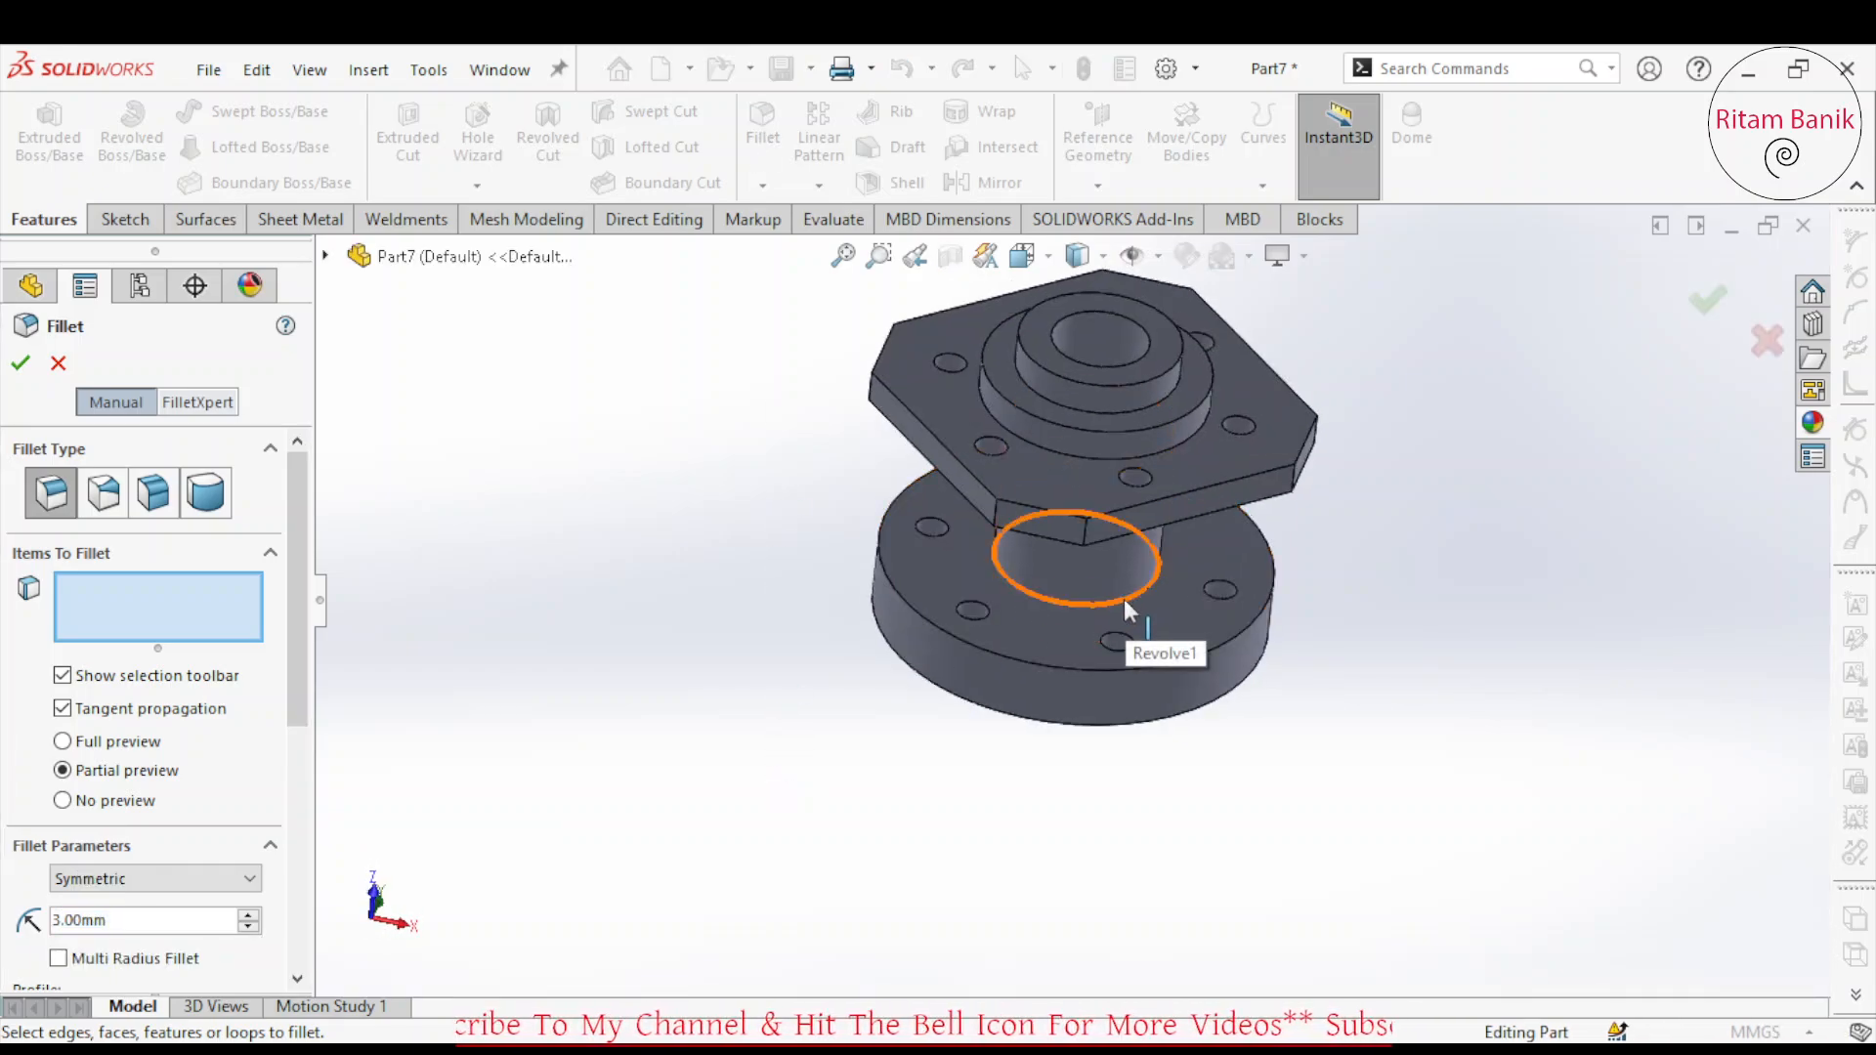
pyautogui.click(1124, 621)
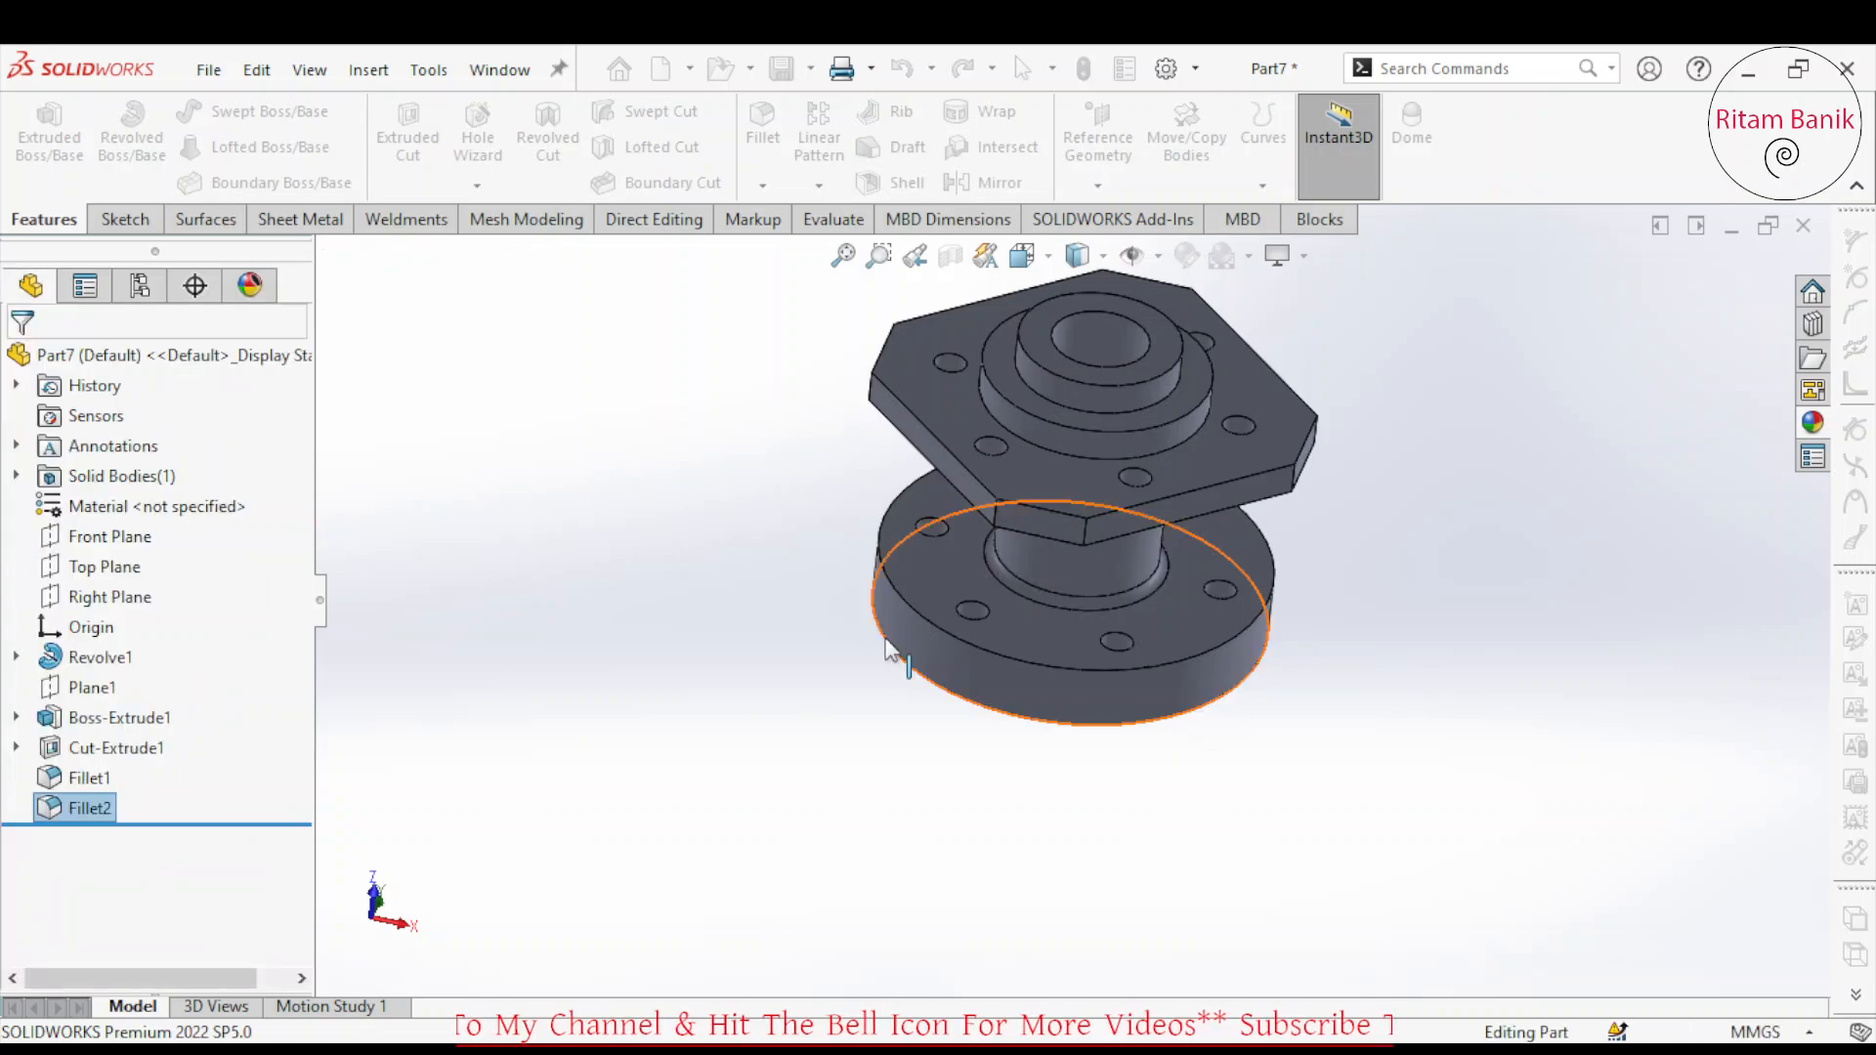
# Apply a dark green color to the ring-shaped shoulder face in front of the eight-sided flange.
pyautogui.press('space')
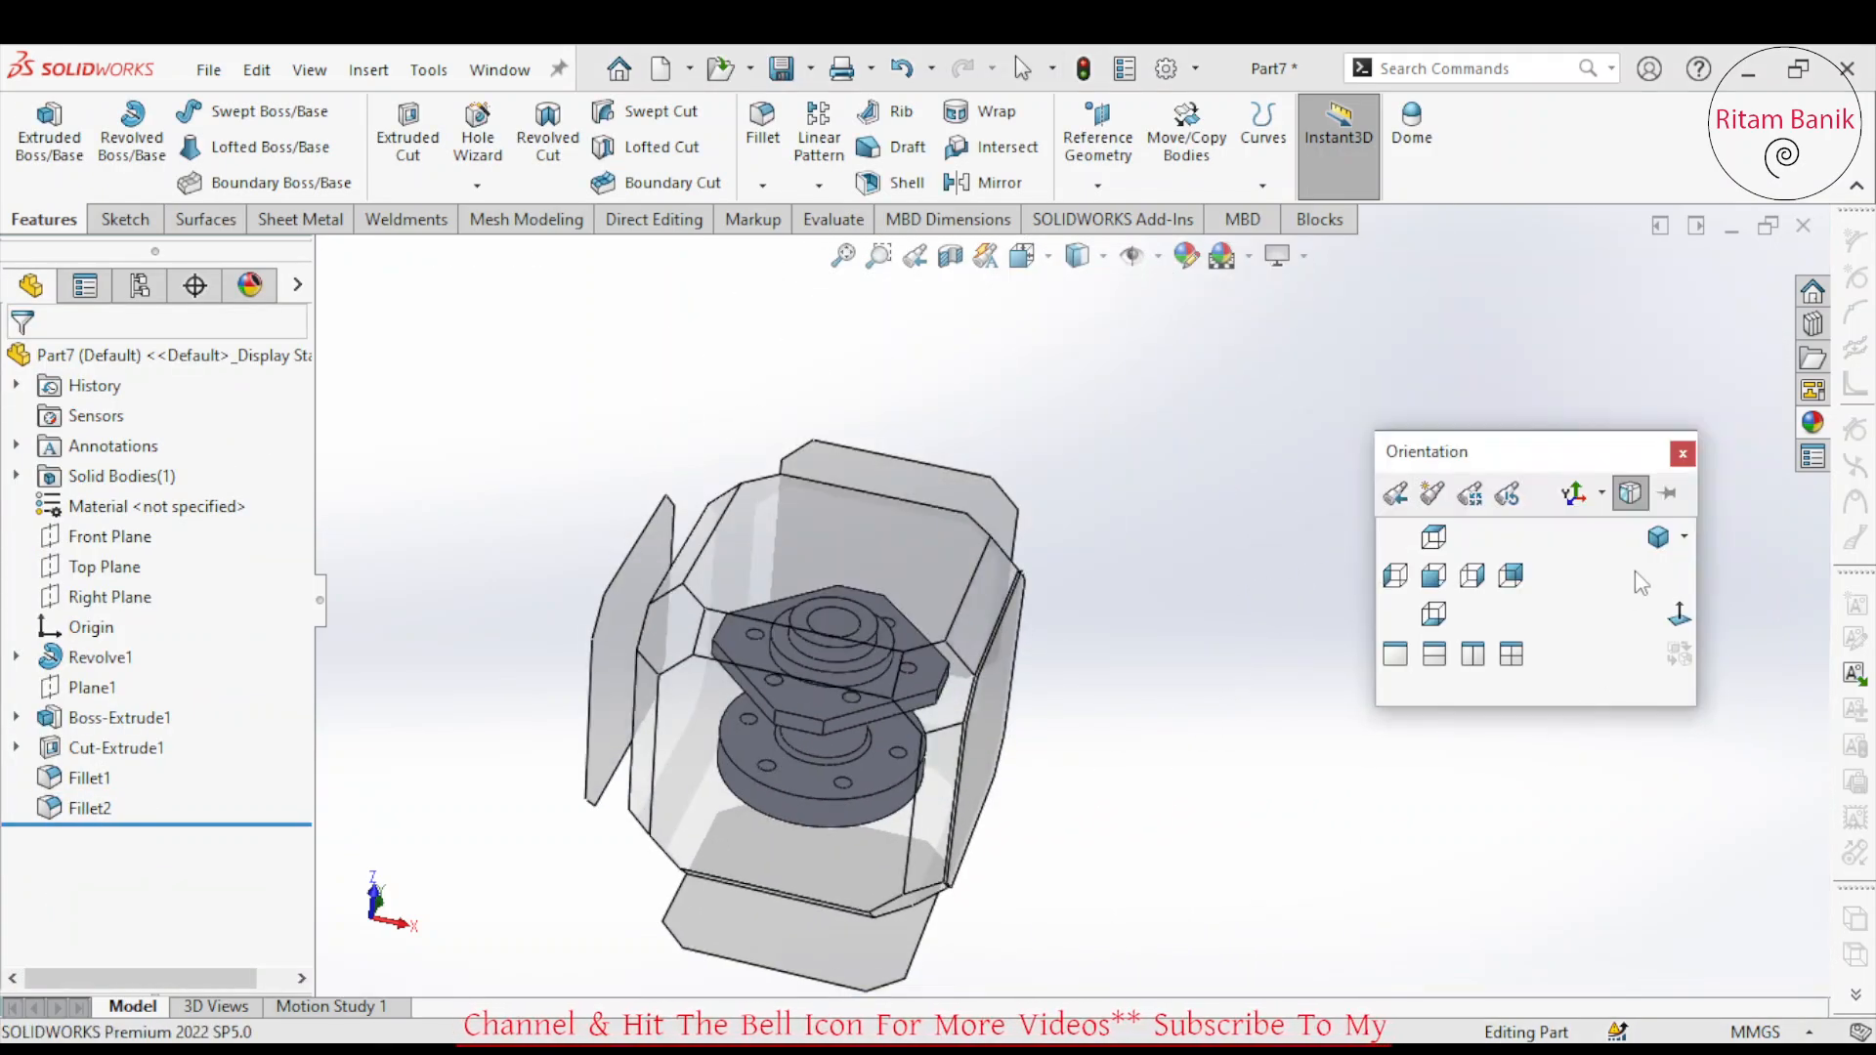
pyautogui.click(1661, 540)
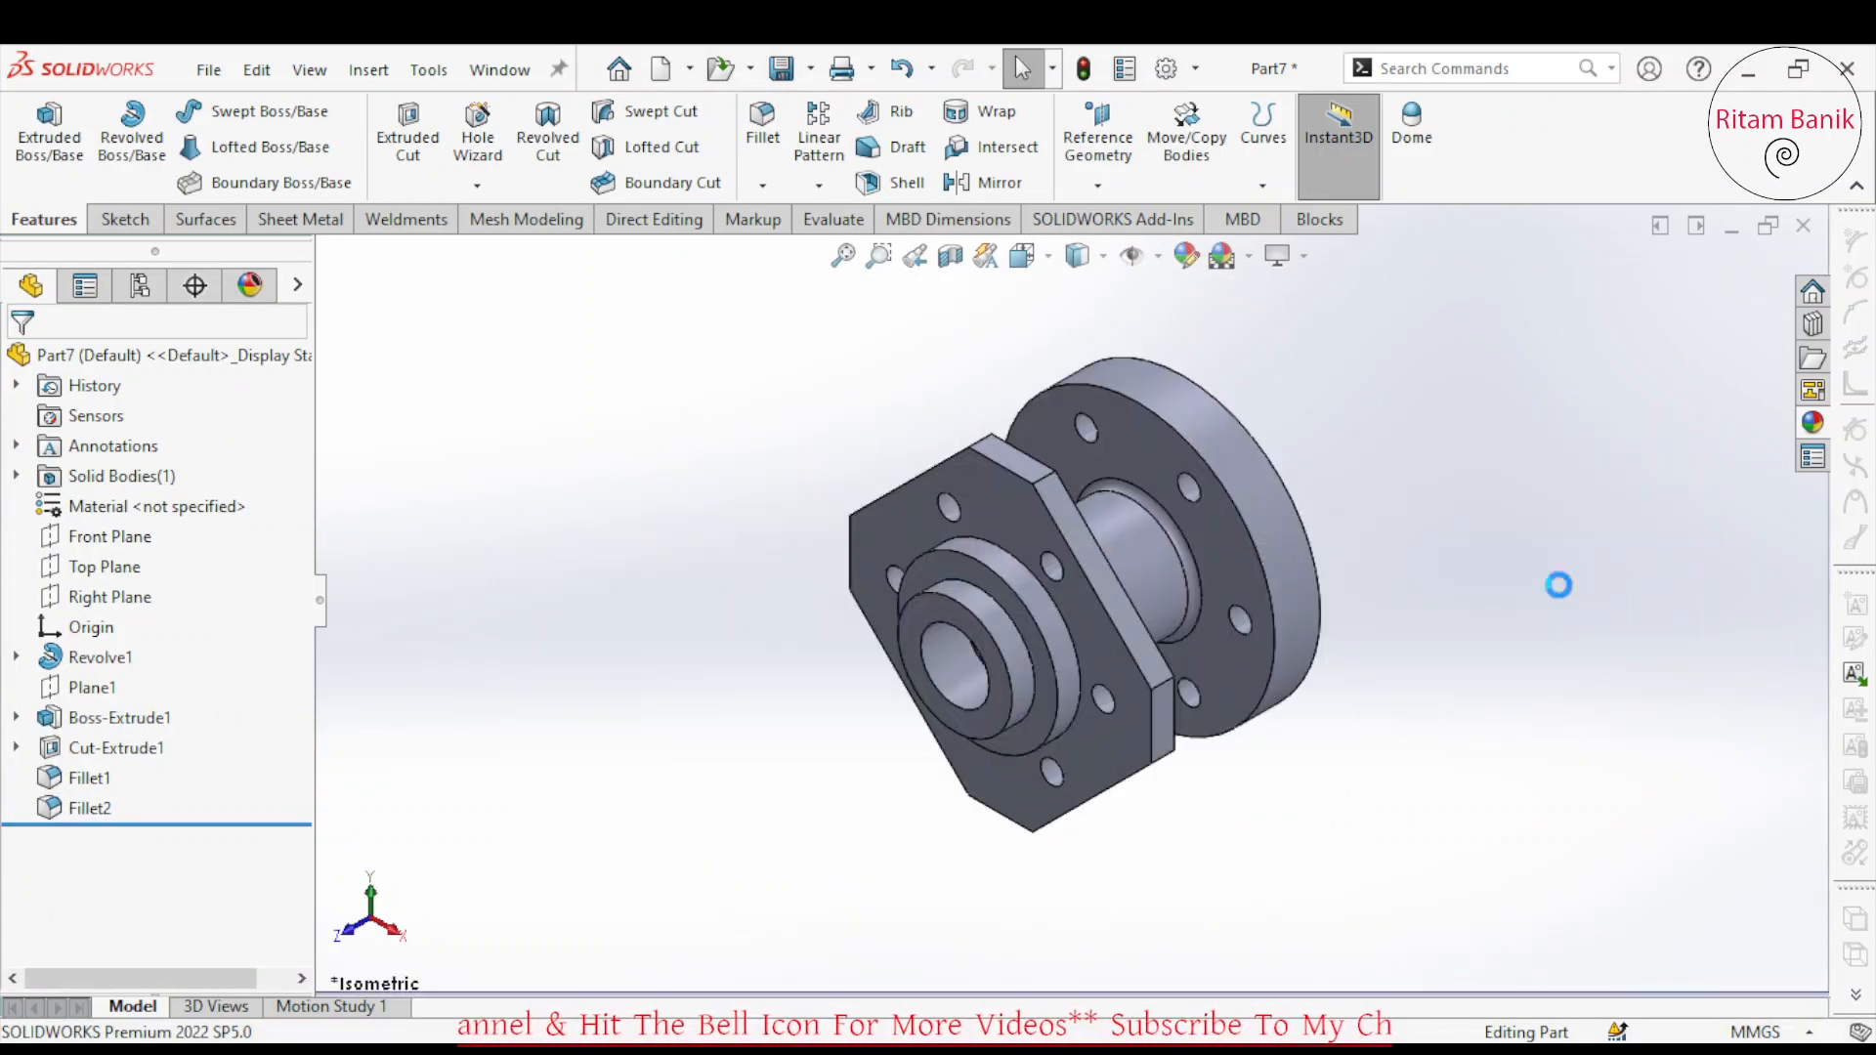
pyautogui.click(1042, 654)
pyautogui.click(1327, 530)
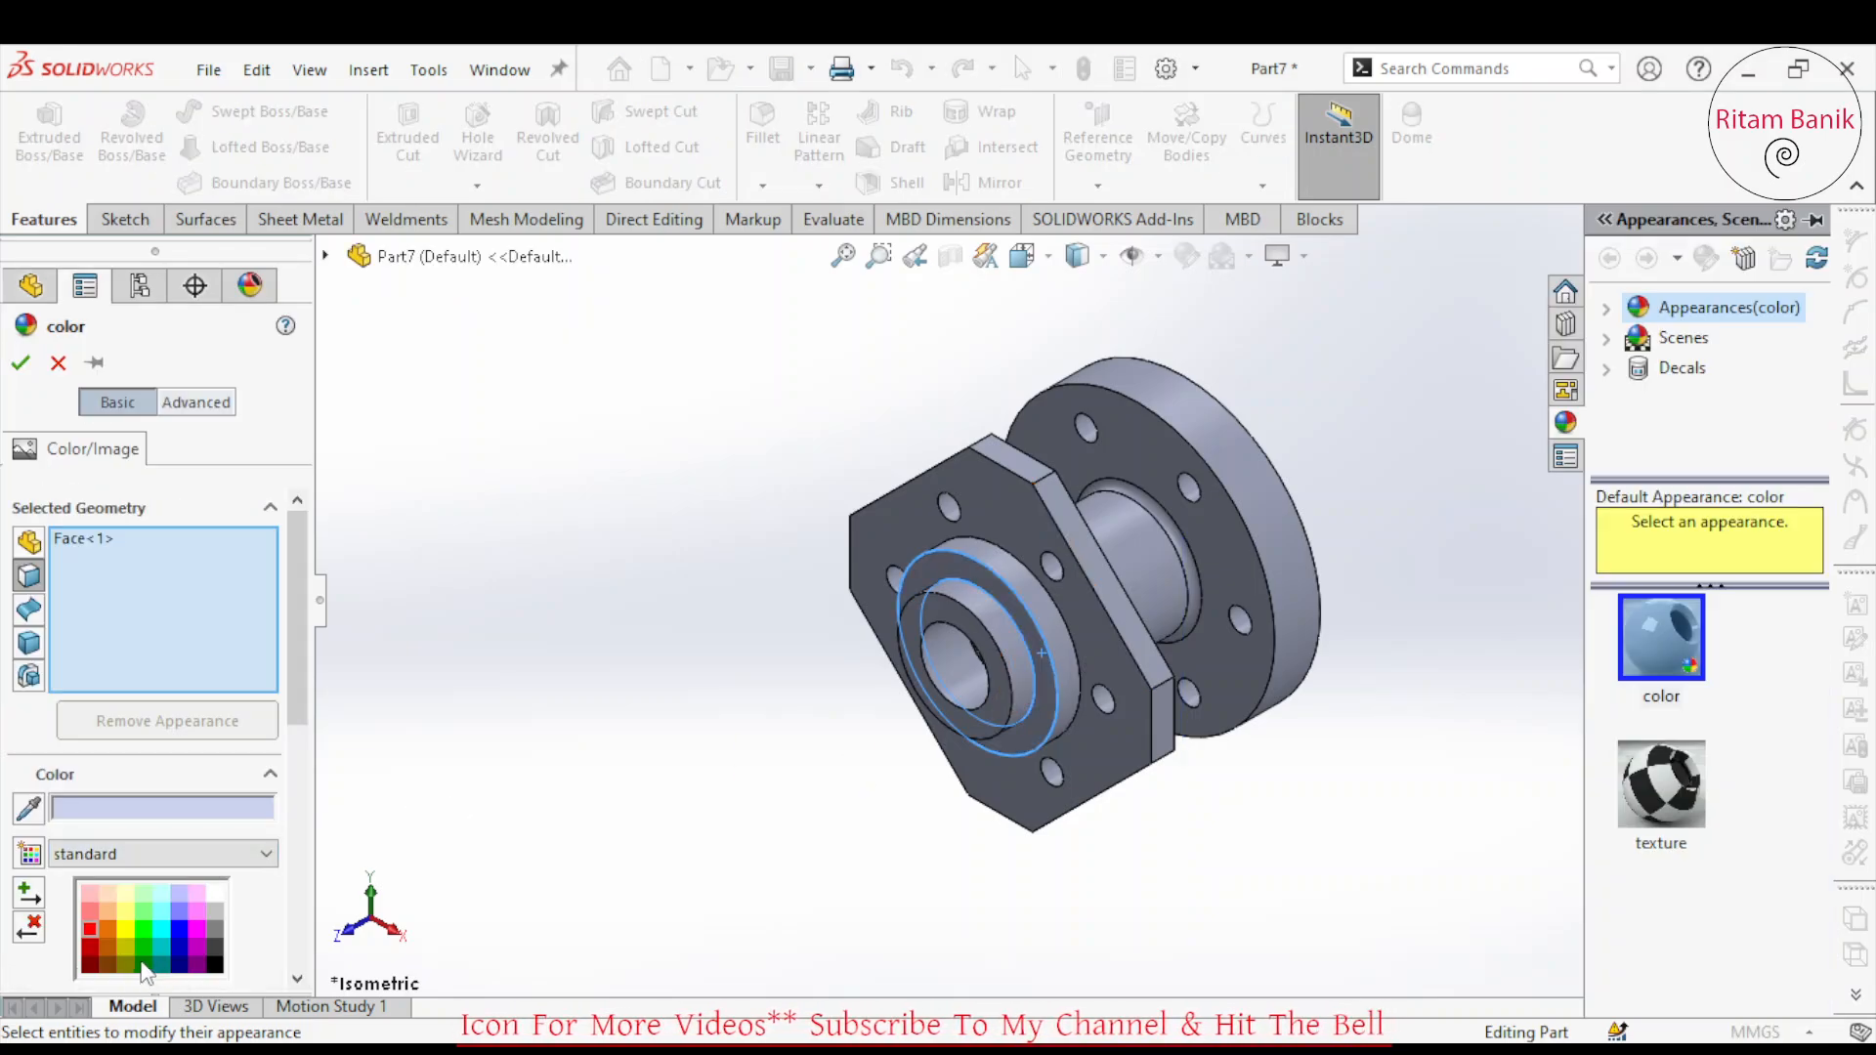
pyautogui.click(143, 964)
pyautogui.click(21, 363)
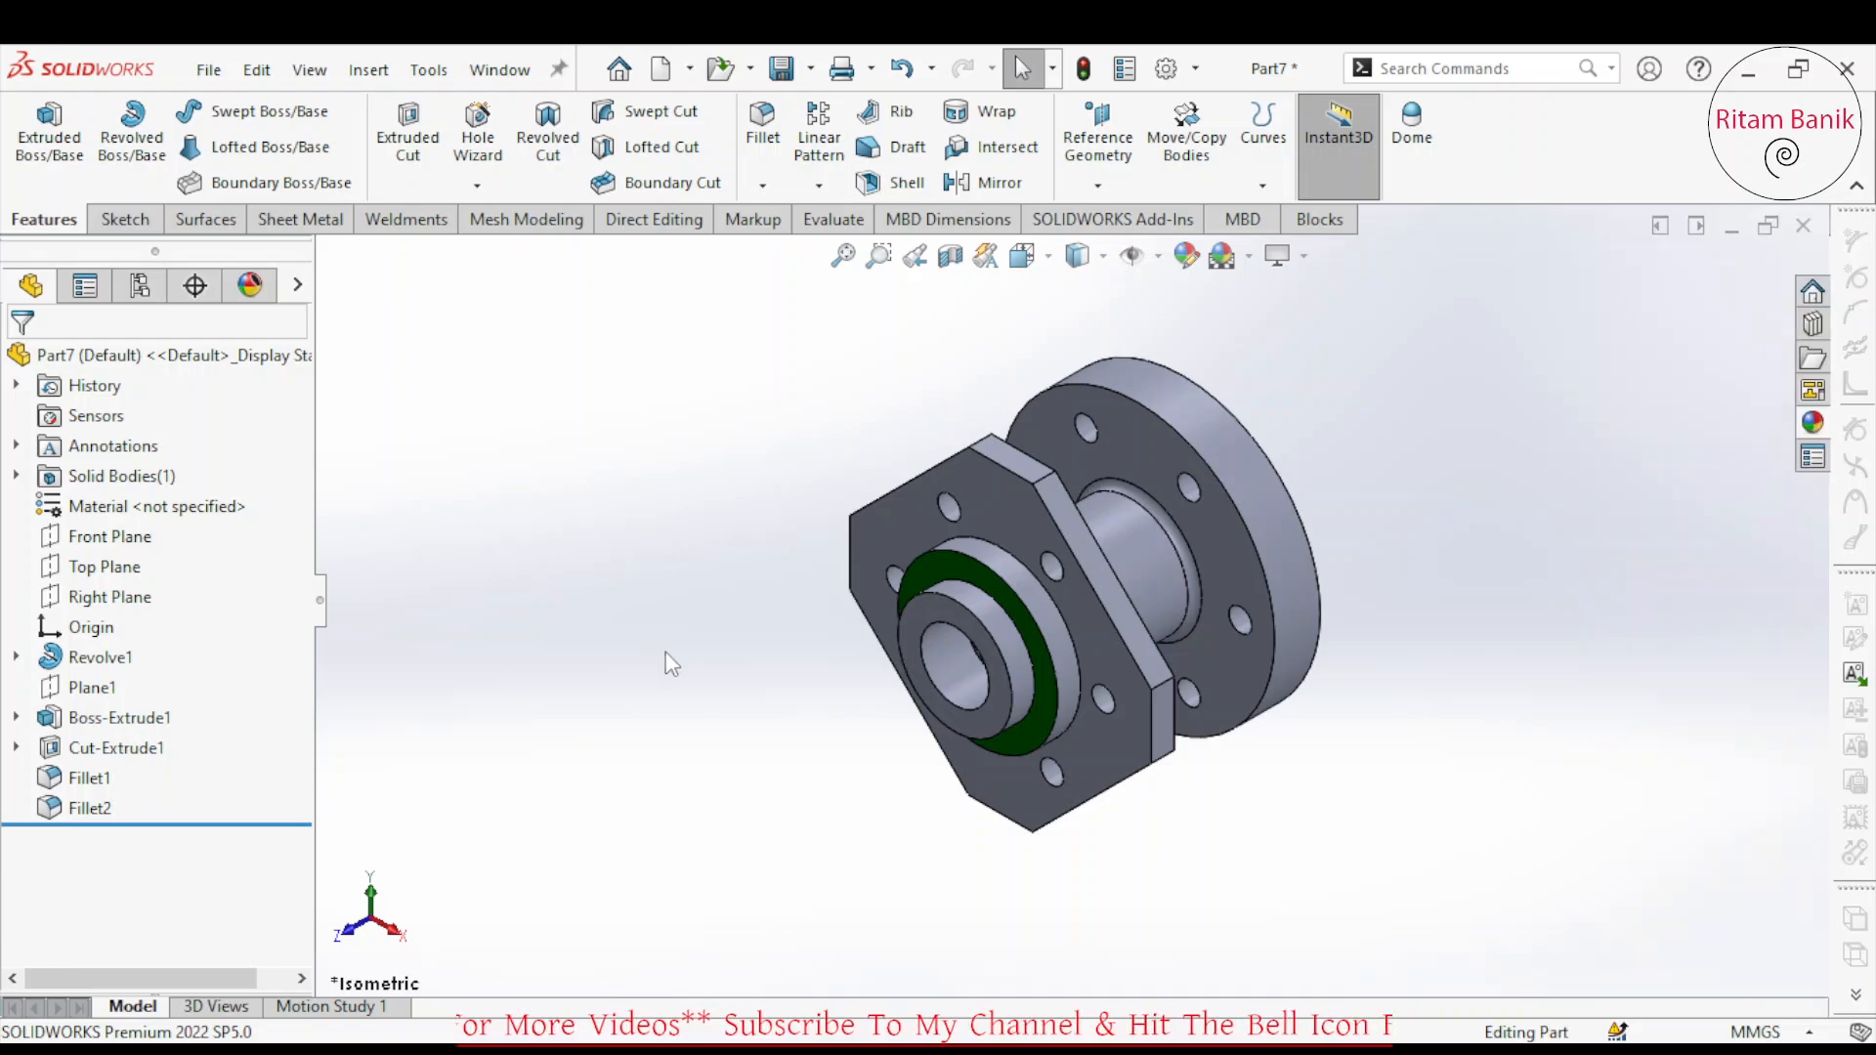
pyautogui.moveTo(1114, 660); pyautogui.dragTo(1235, 598, button='middle')
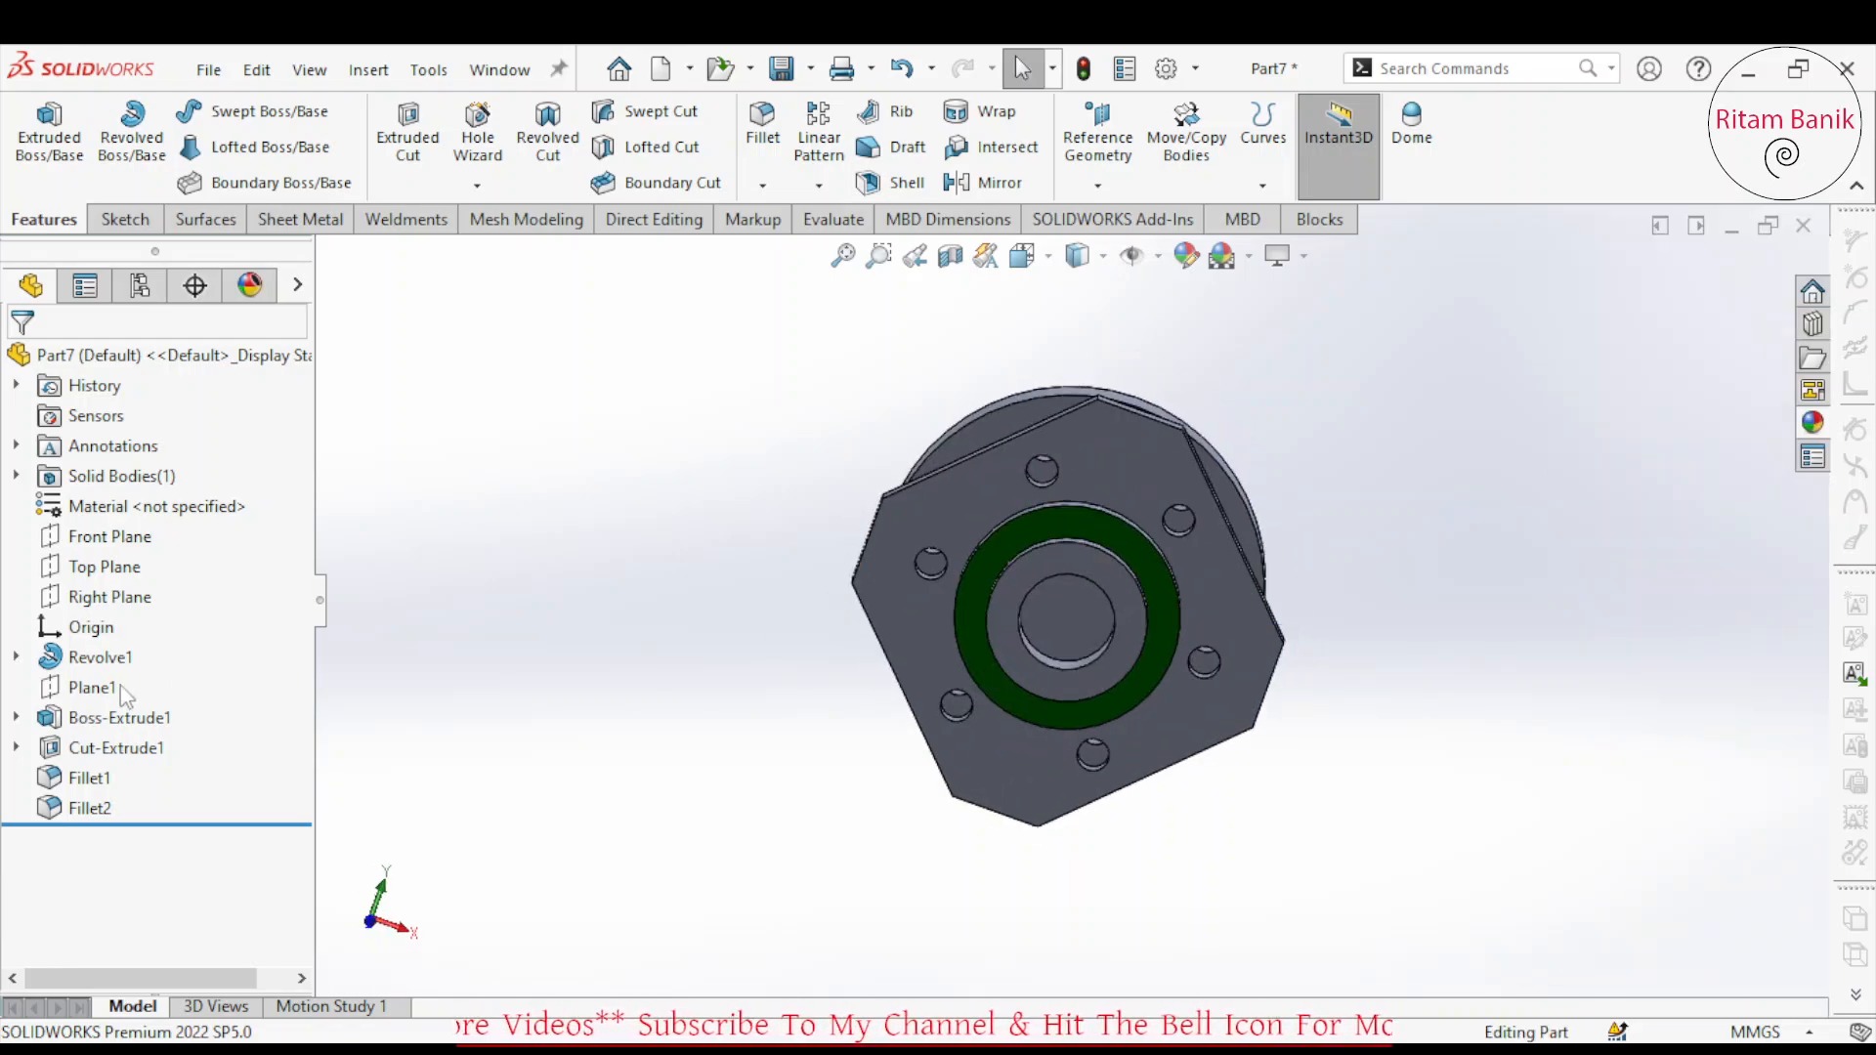
# Edit the eight-sided flange's sketch, converting the circular bore edge into a sketch entity, and exit the sketch.
pyautogui.click(108, 718)
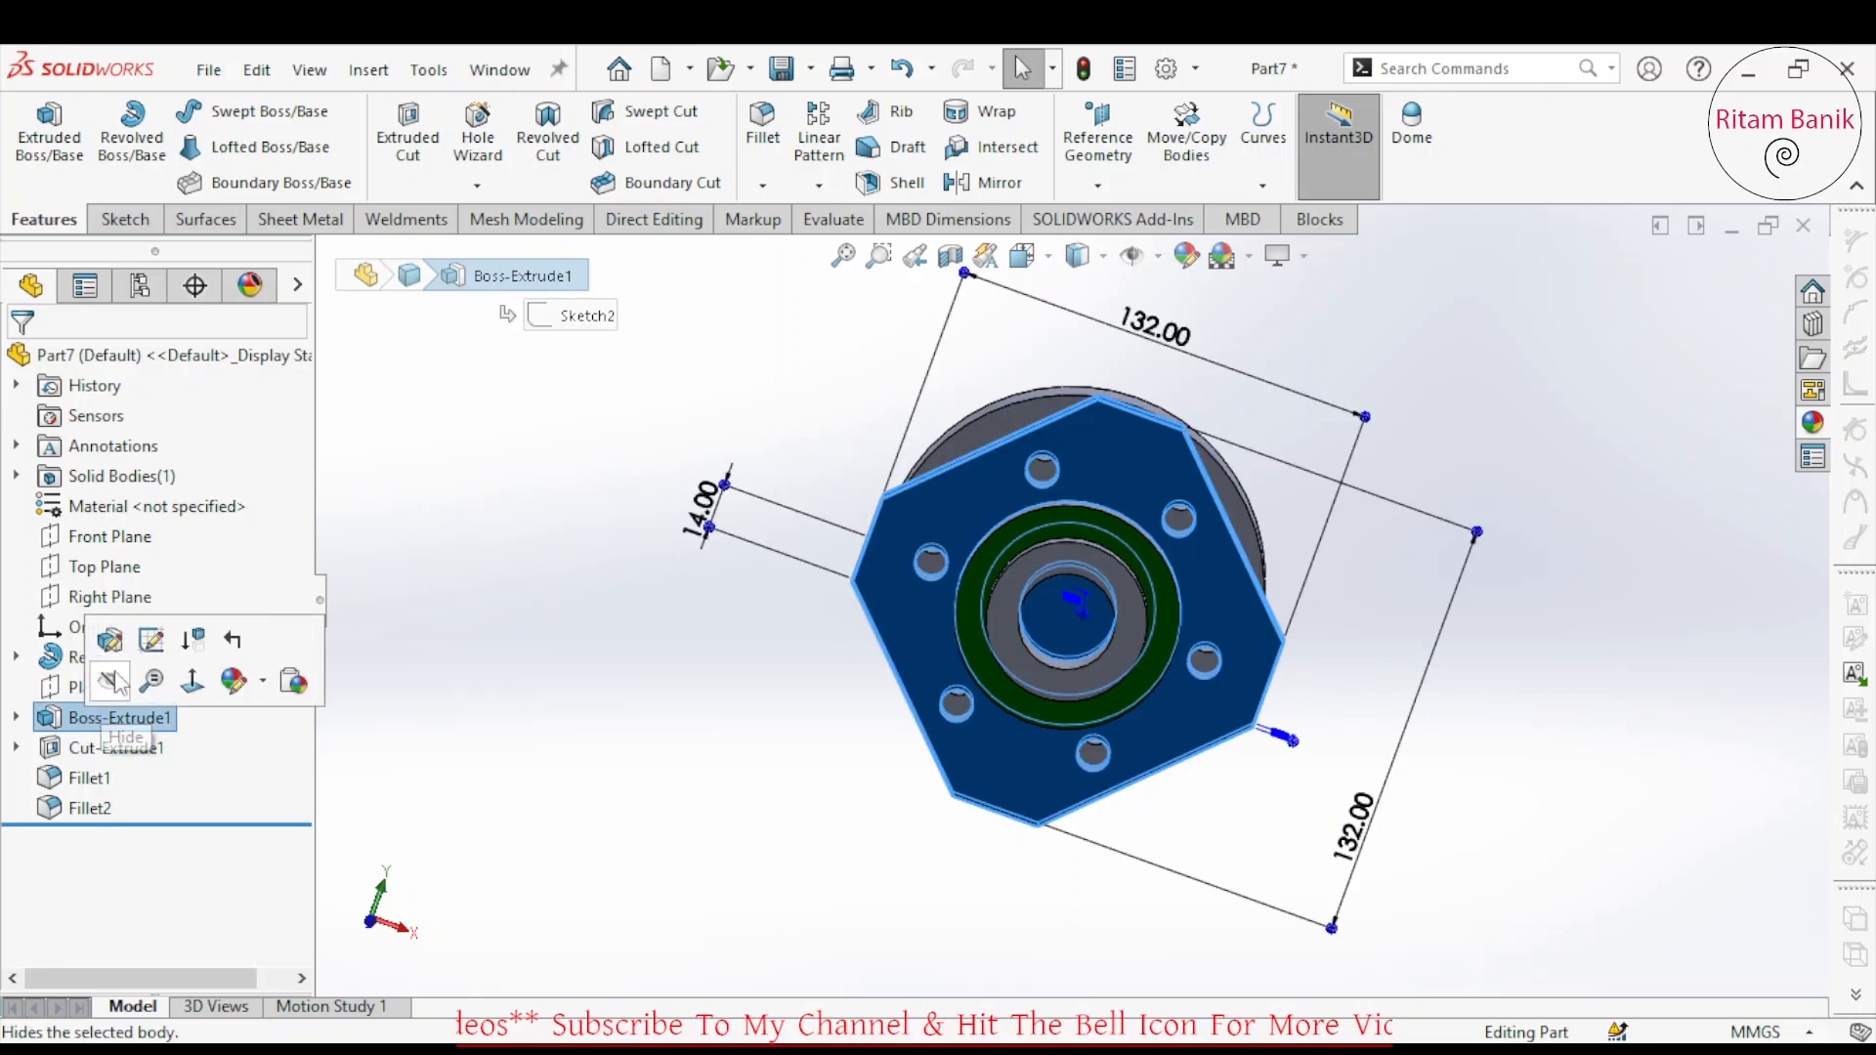
pyautogui.click(152, 640)
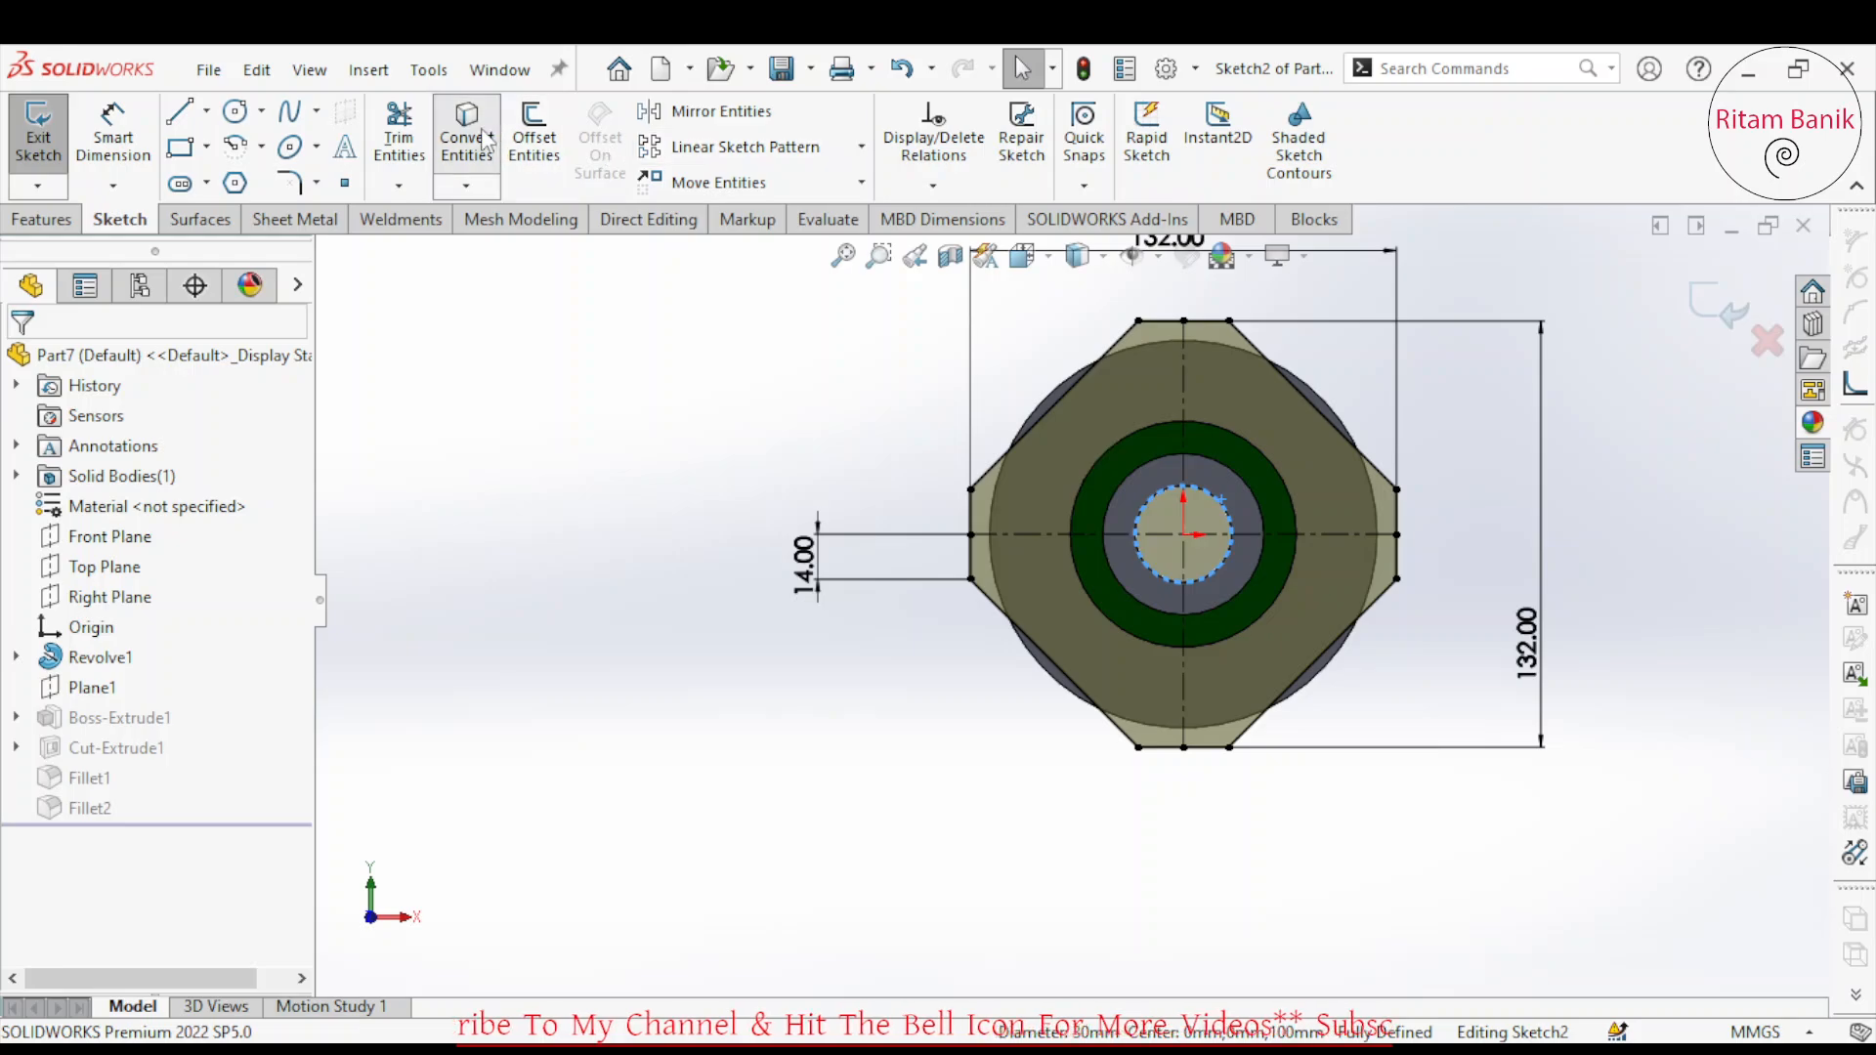
pyautogui.click(1709, 314)
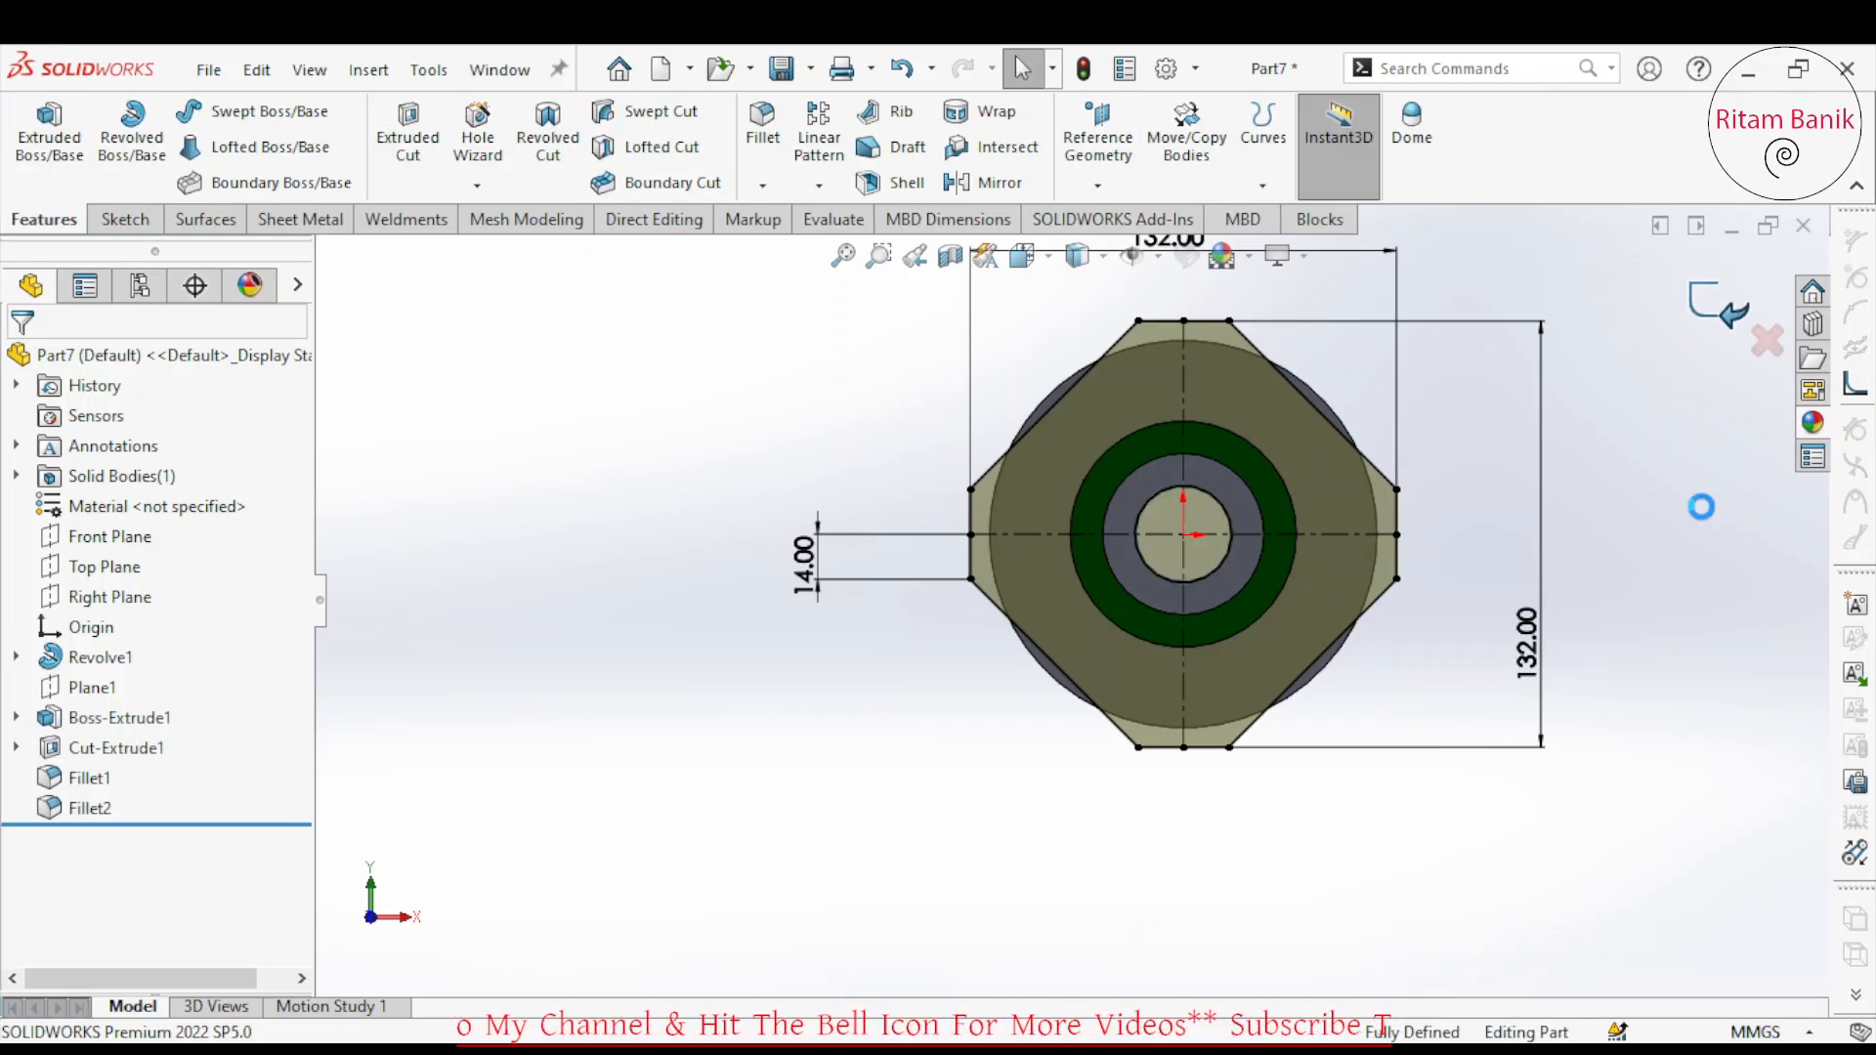
pyautogui.press('space')
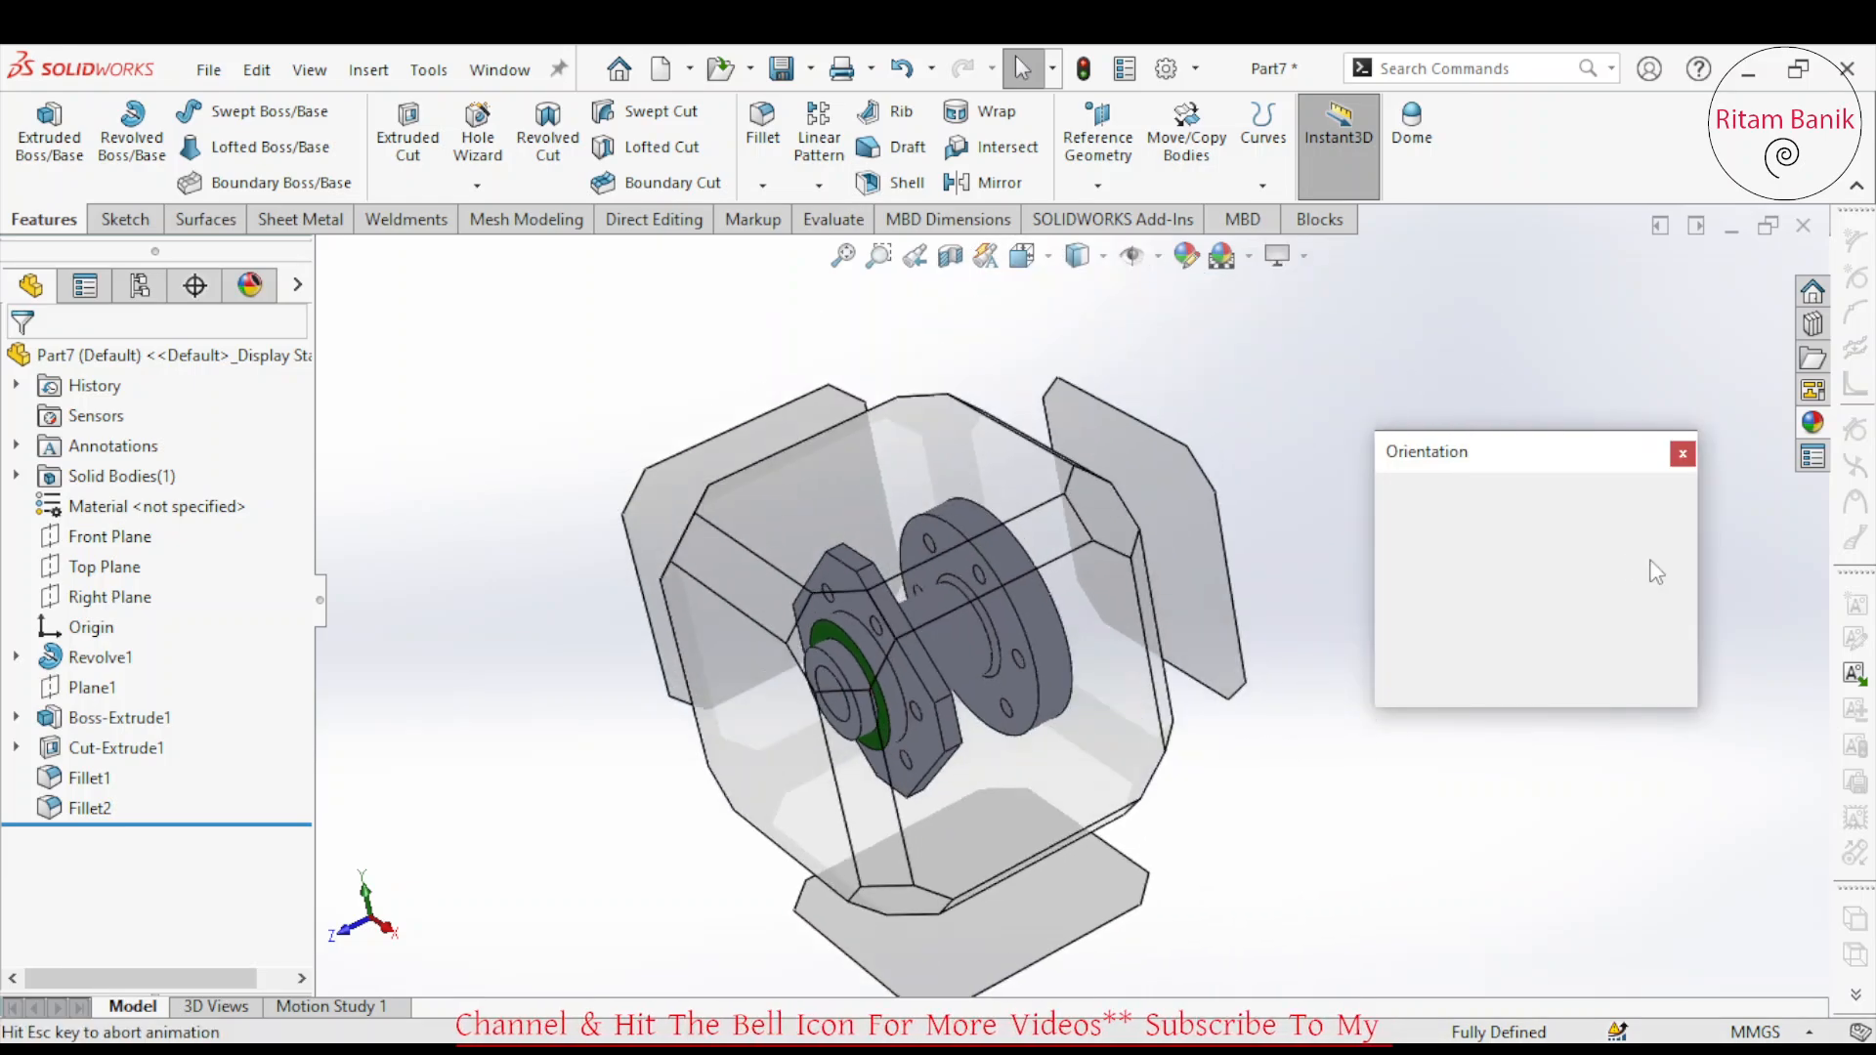
pyautogui.click(1508, 661)
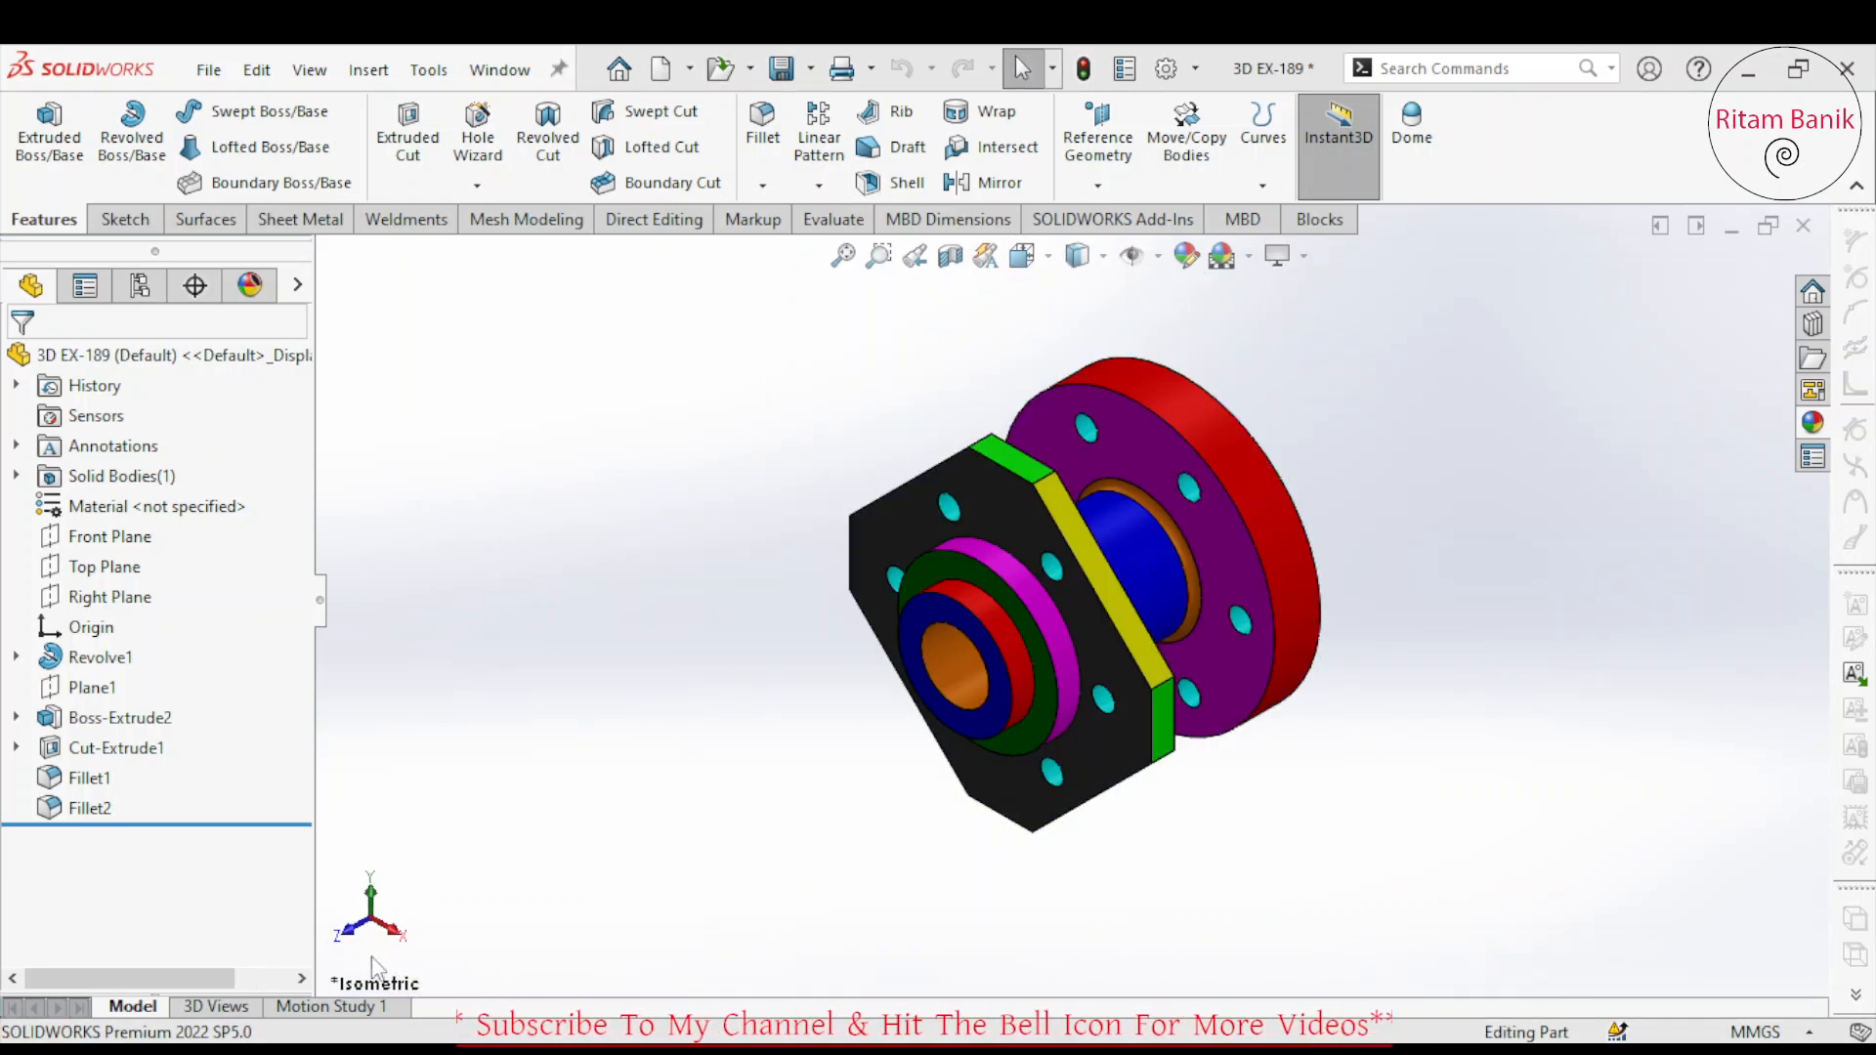
# Create a rotate-model animation of the finished colored hub in Motion Study 1 with a duration of 6 seconds.
pyautogui.click(359, 1005)
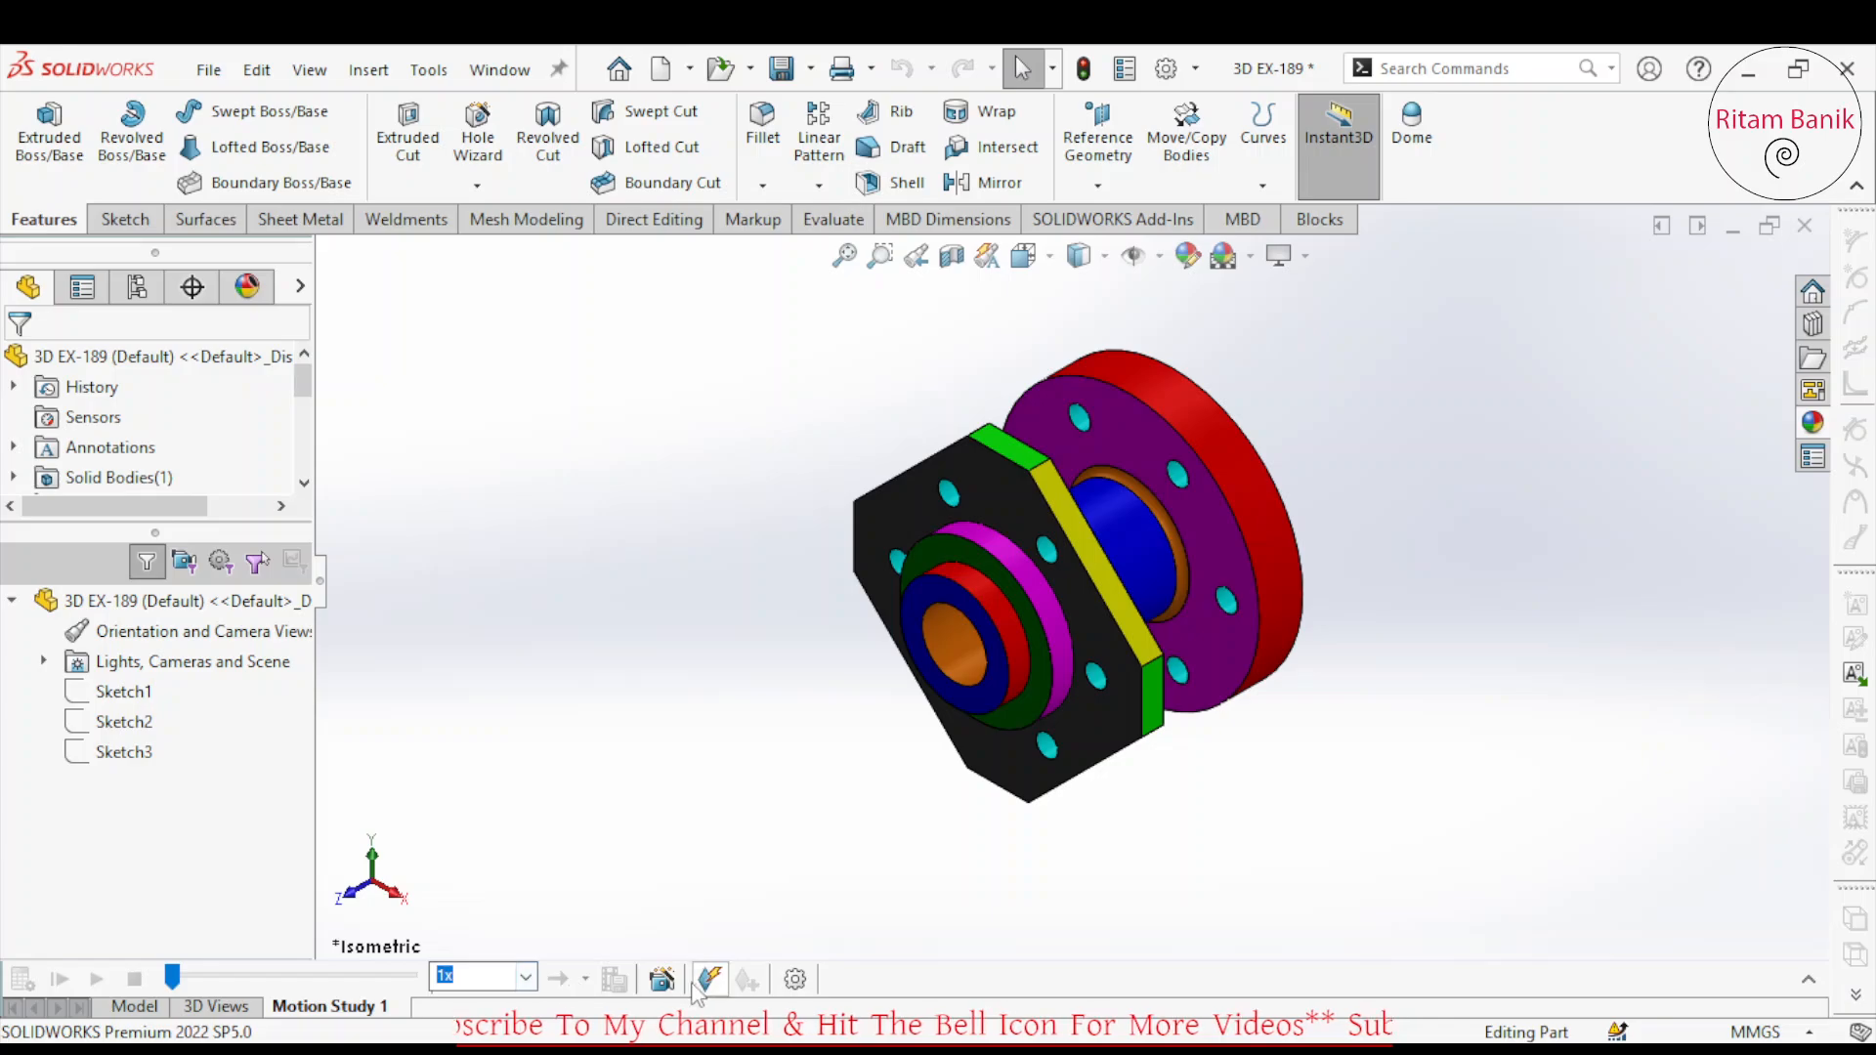
pyautogui.click(662, 979)
pyautogui.click(1024, 855)
pyautogui.click(1024, 854)
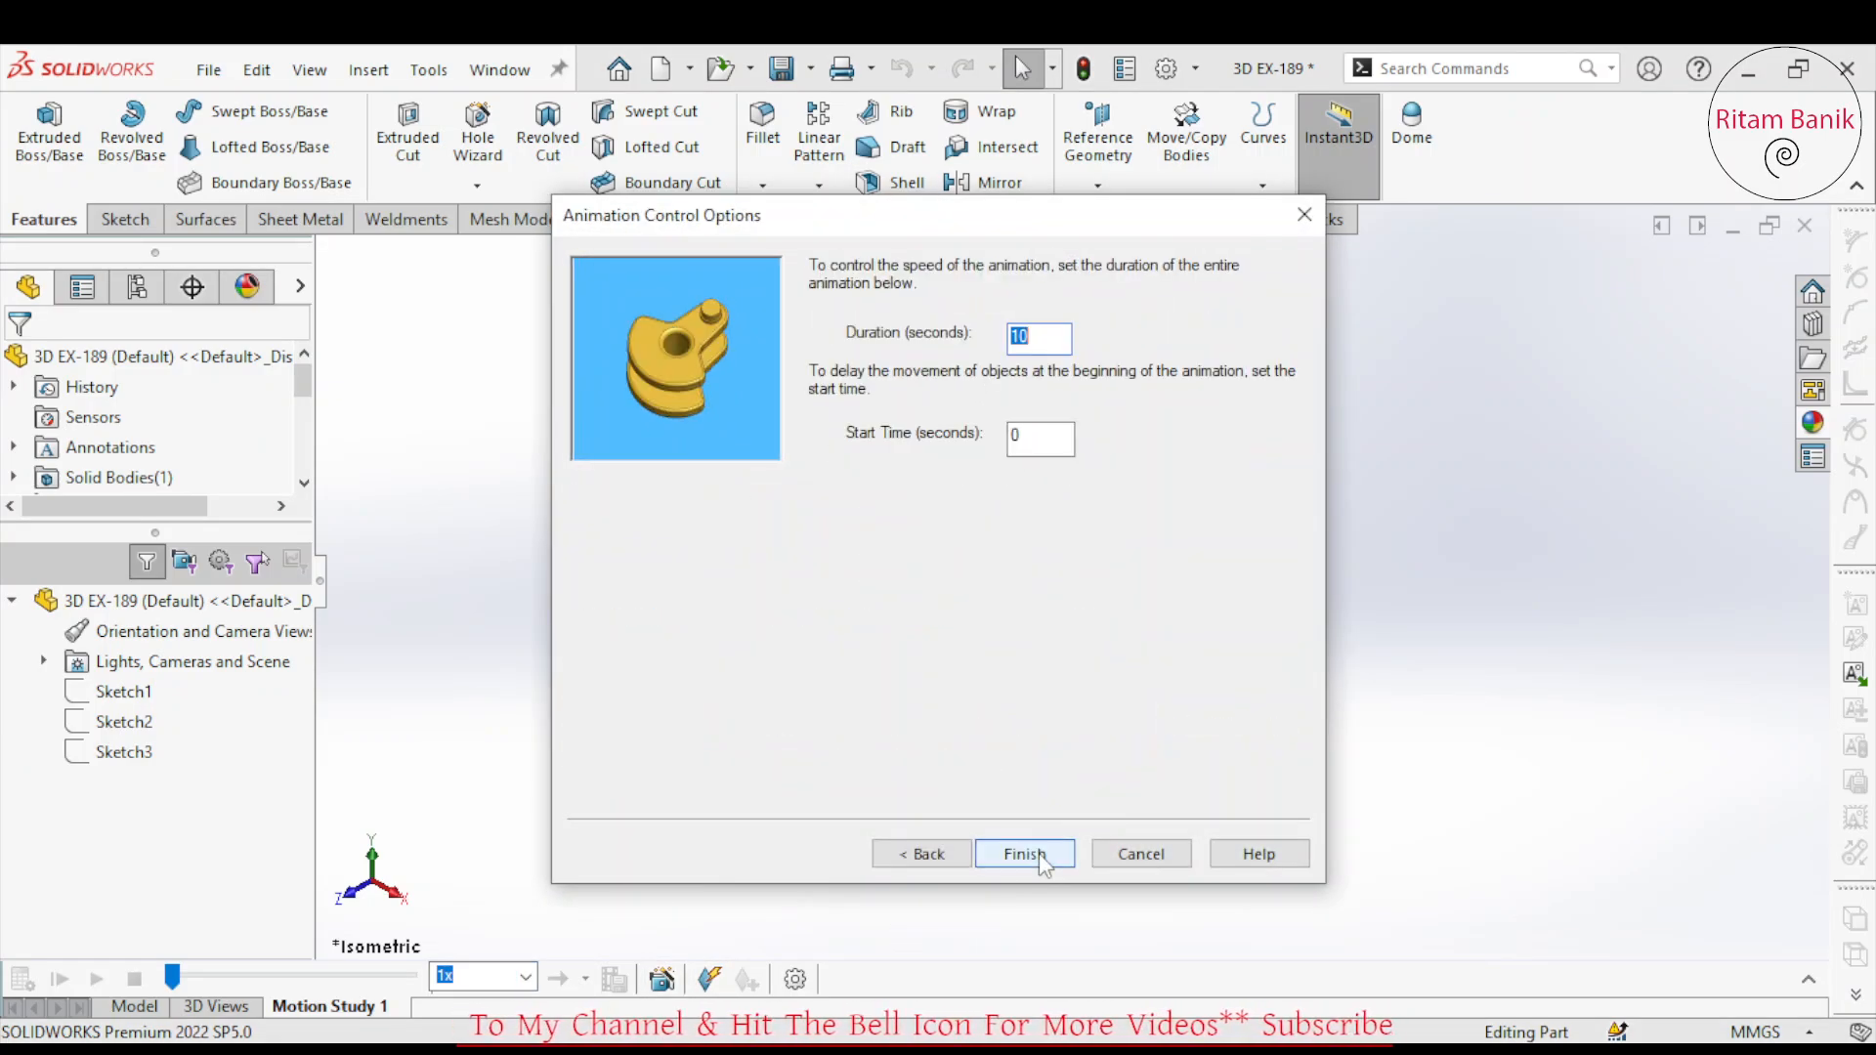
pyautogui.click(1026, 854)
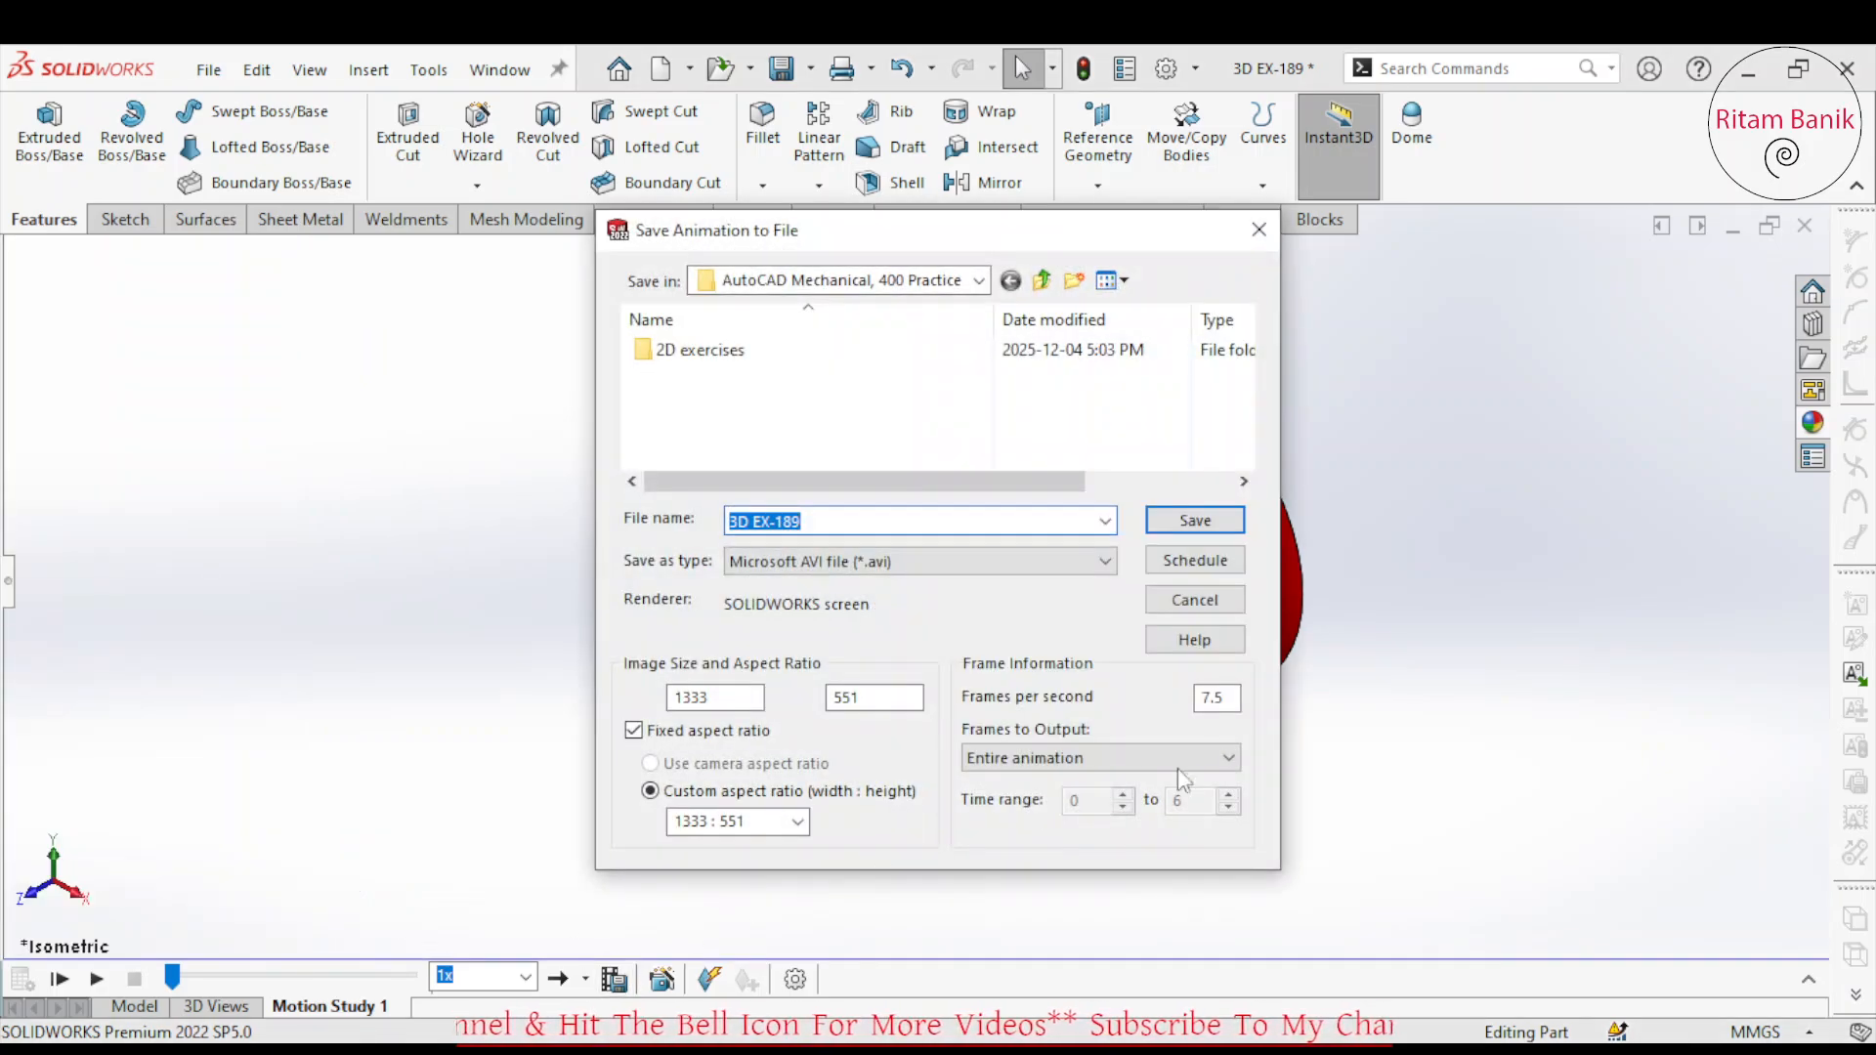
pyautogui.click(1194, 600)
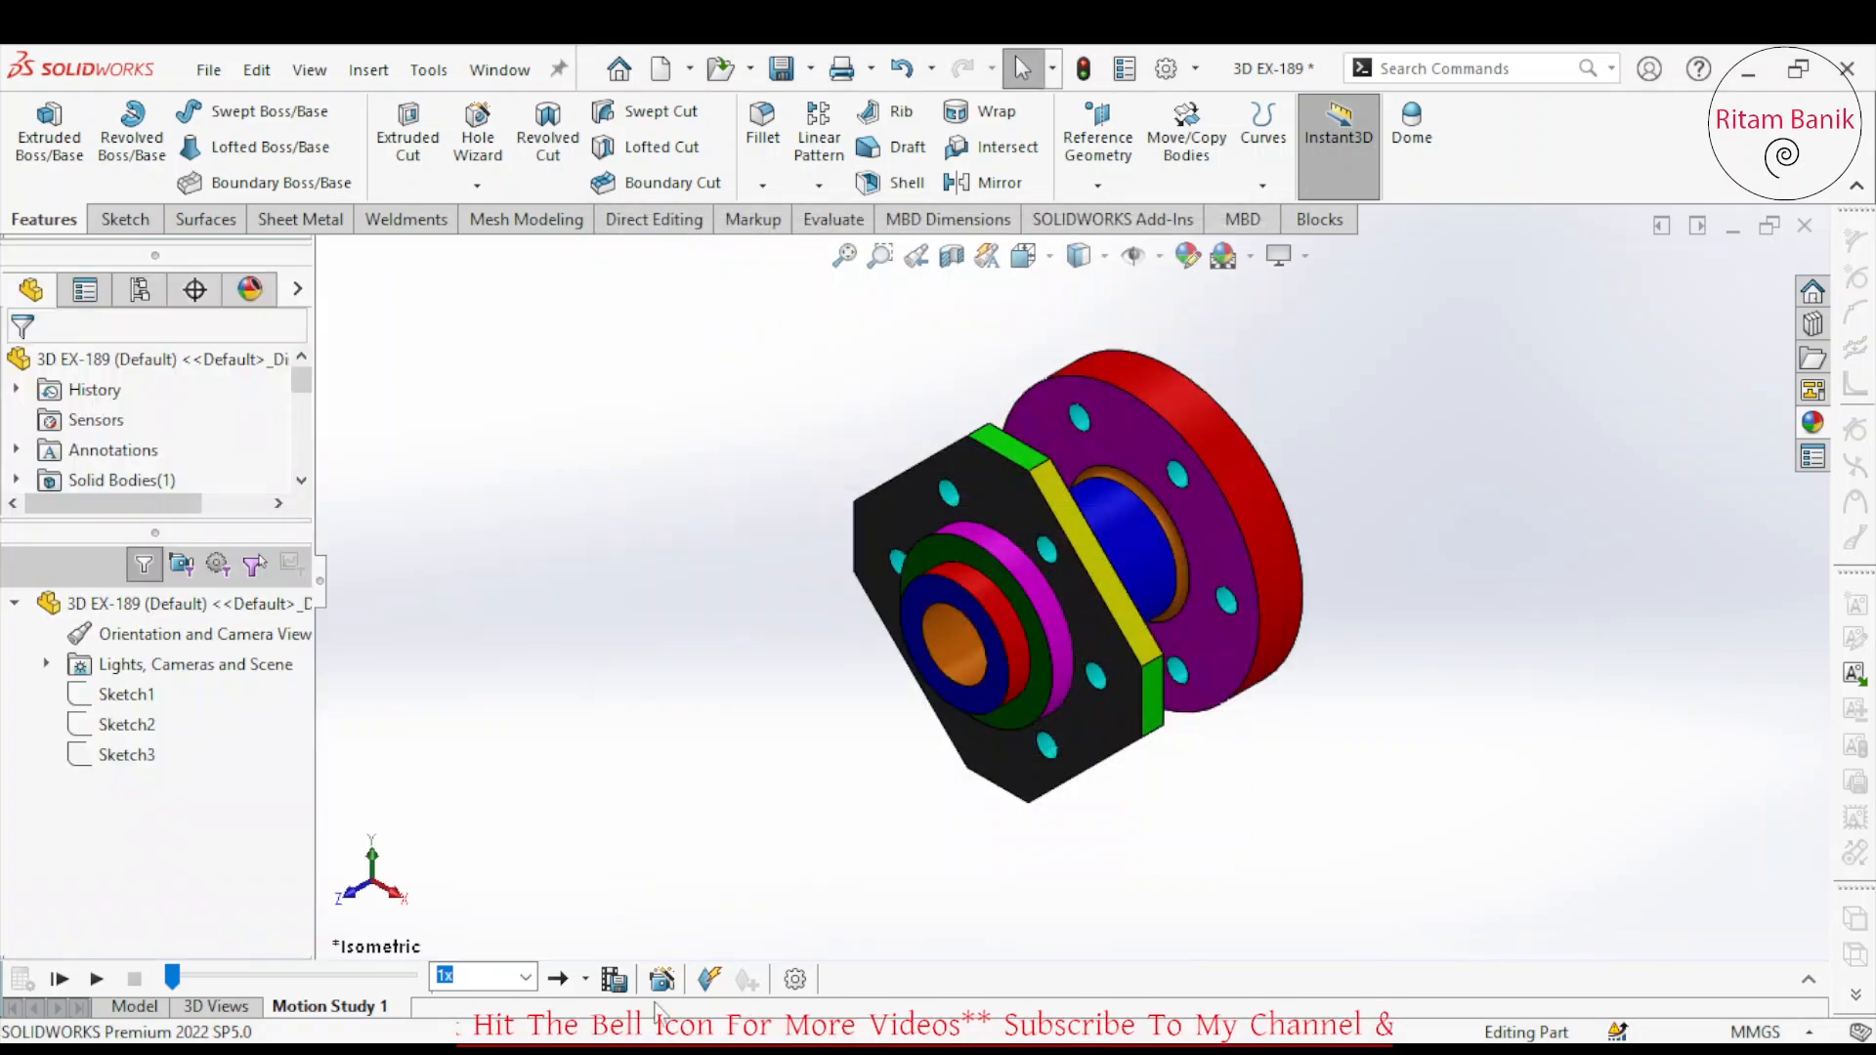
# Add a second model rotation to the motion study with a 6-second duration and a start time of 6 seconds.
pyautogui.click(661, 980)
pyautogui.click(1024, 854)
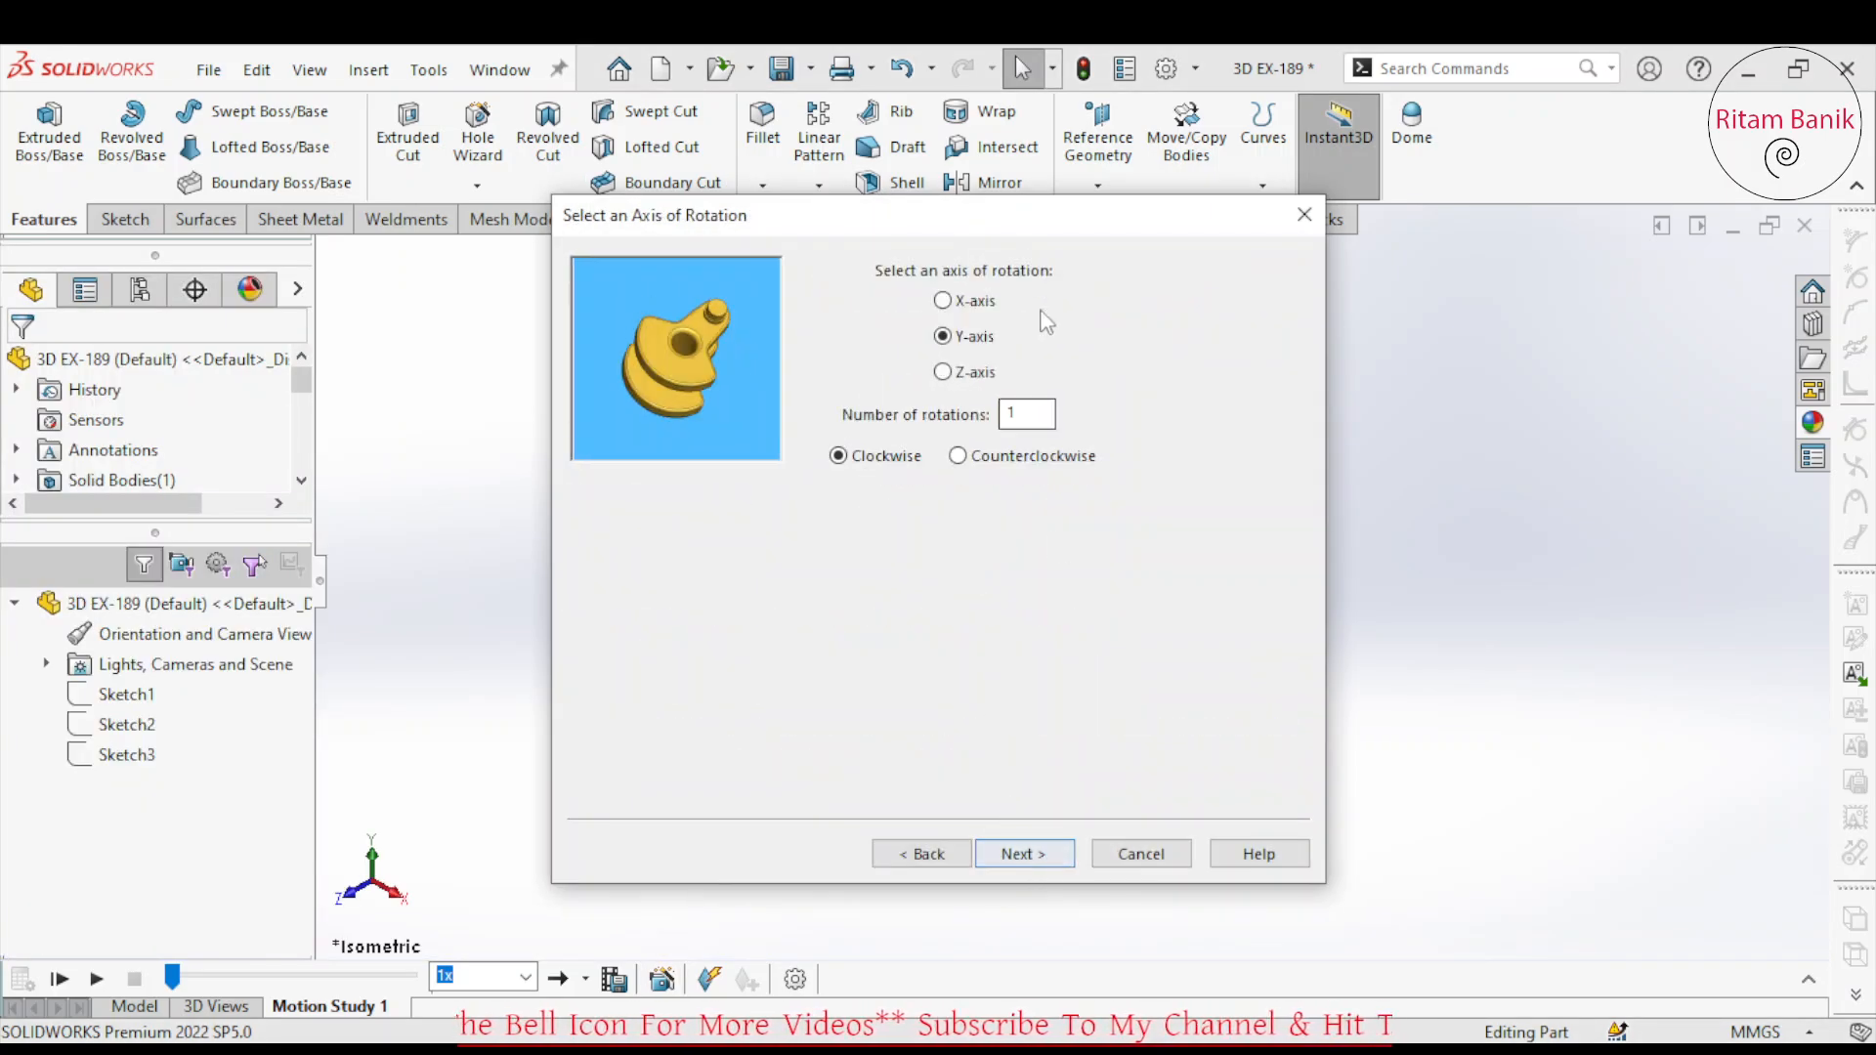
pyautogui.click(1044, 853)
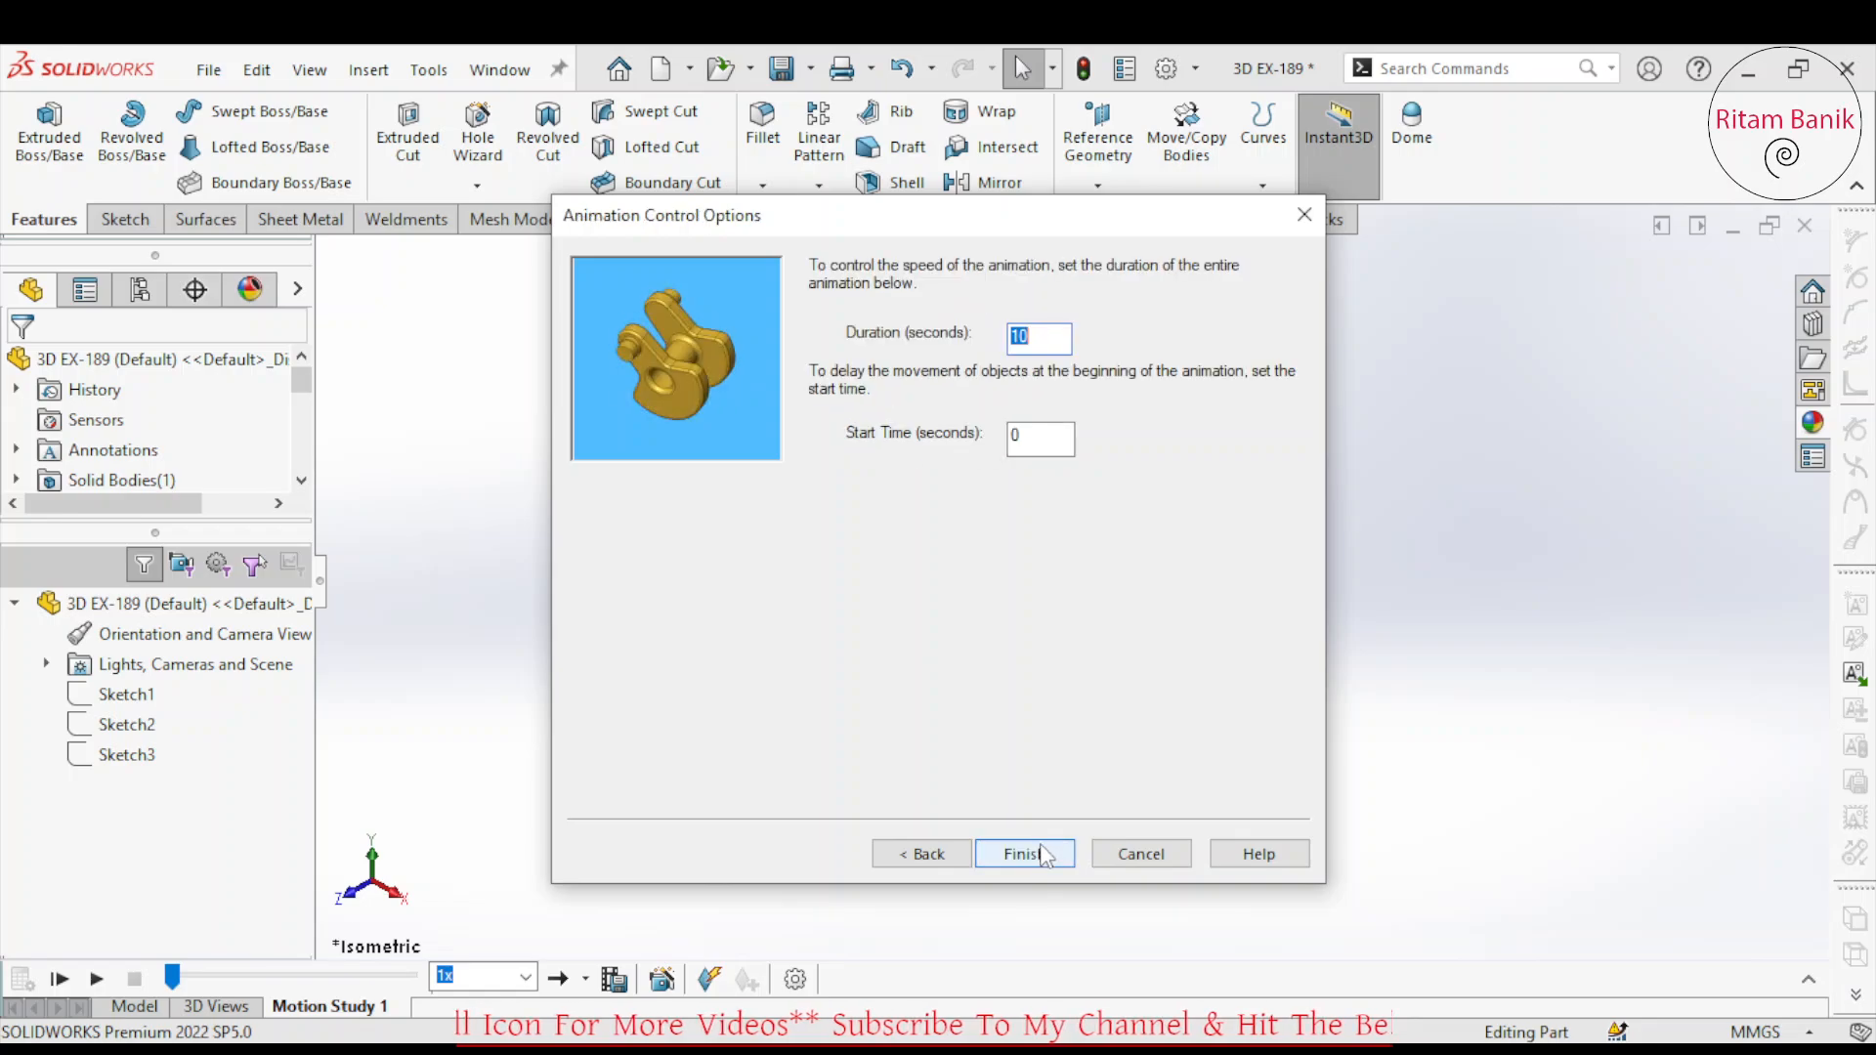
pyautogui.write('6')
pyautogui.press('Tab')
pyautogui.write('6')
pyautogui.click(1033, 864)
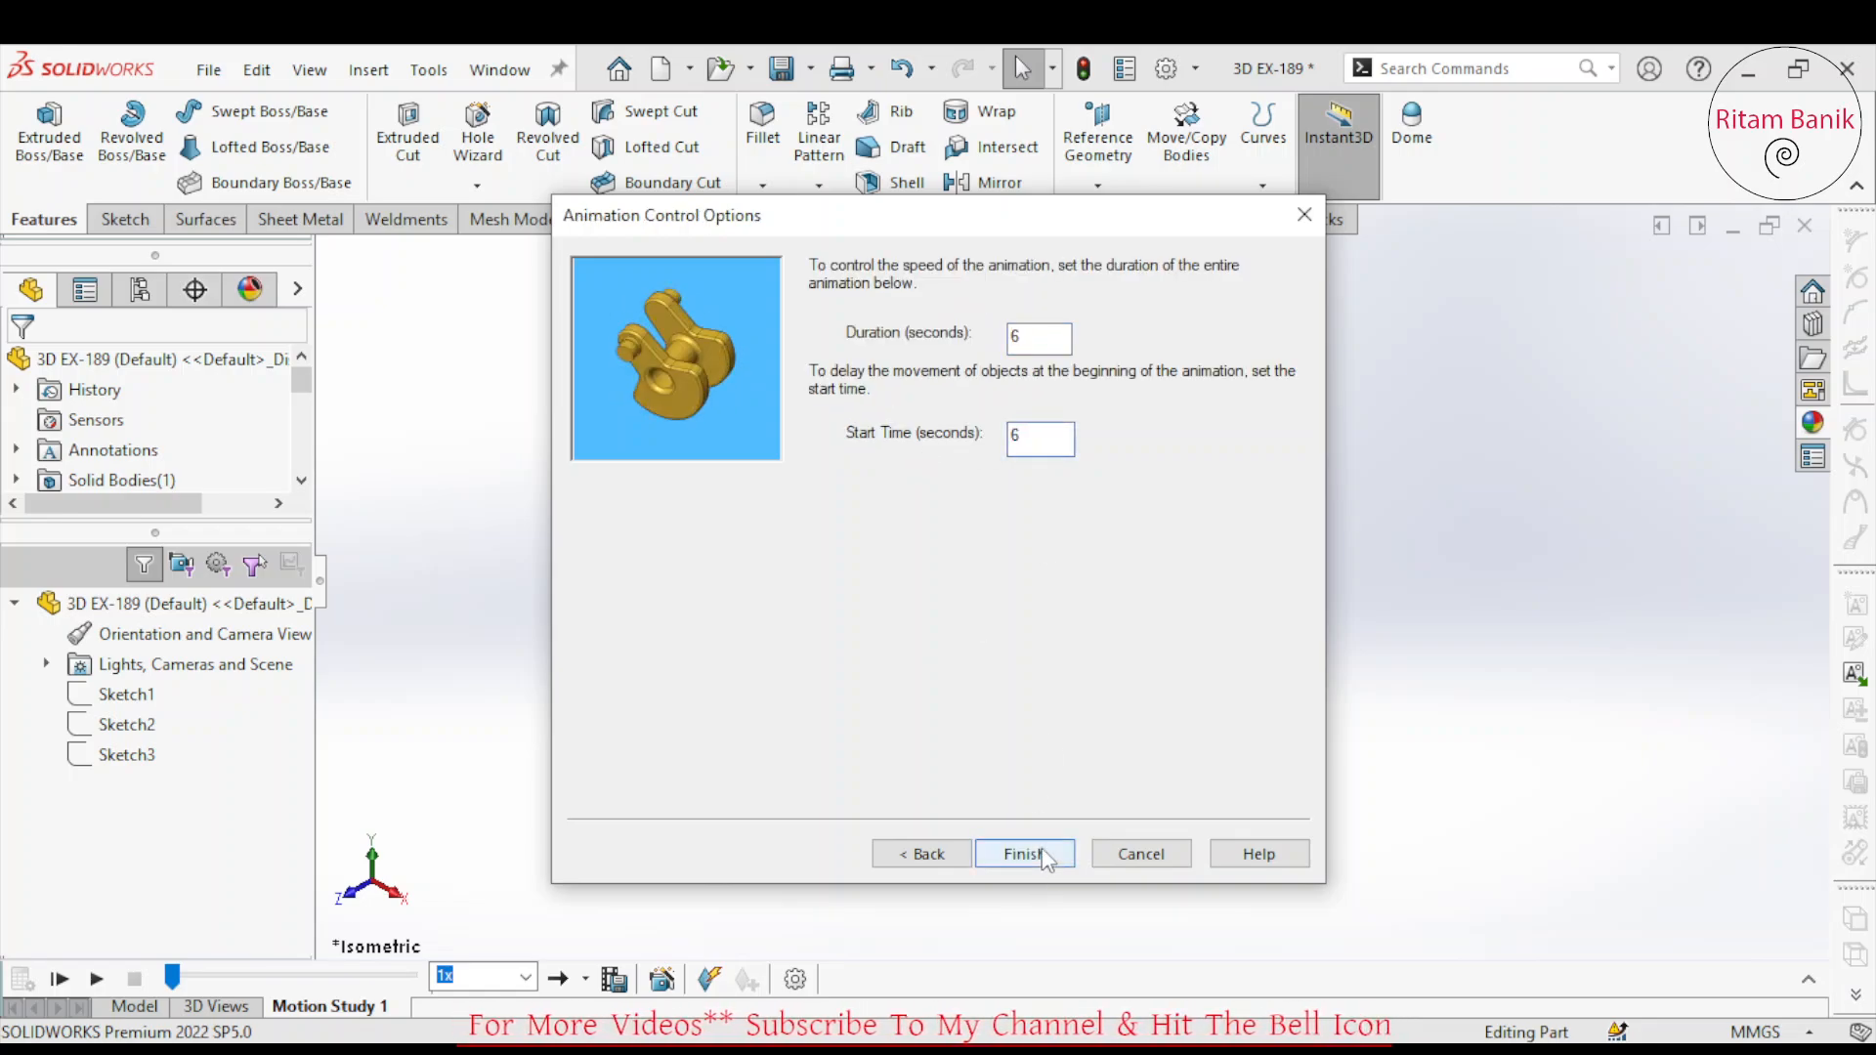
# Play the complete rotation animation of the hub and return to the part model.
pyautogui.click(95, 980)
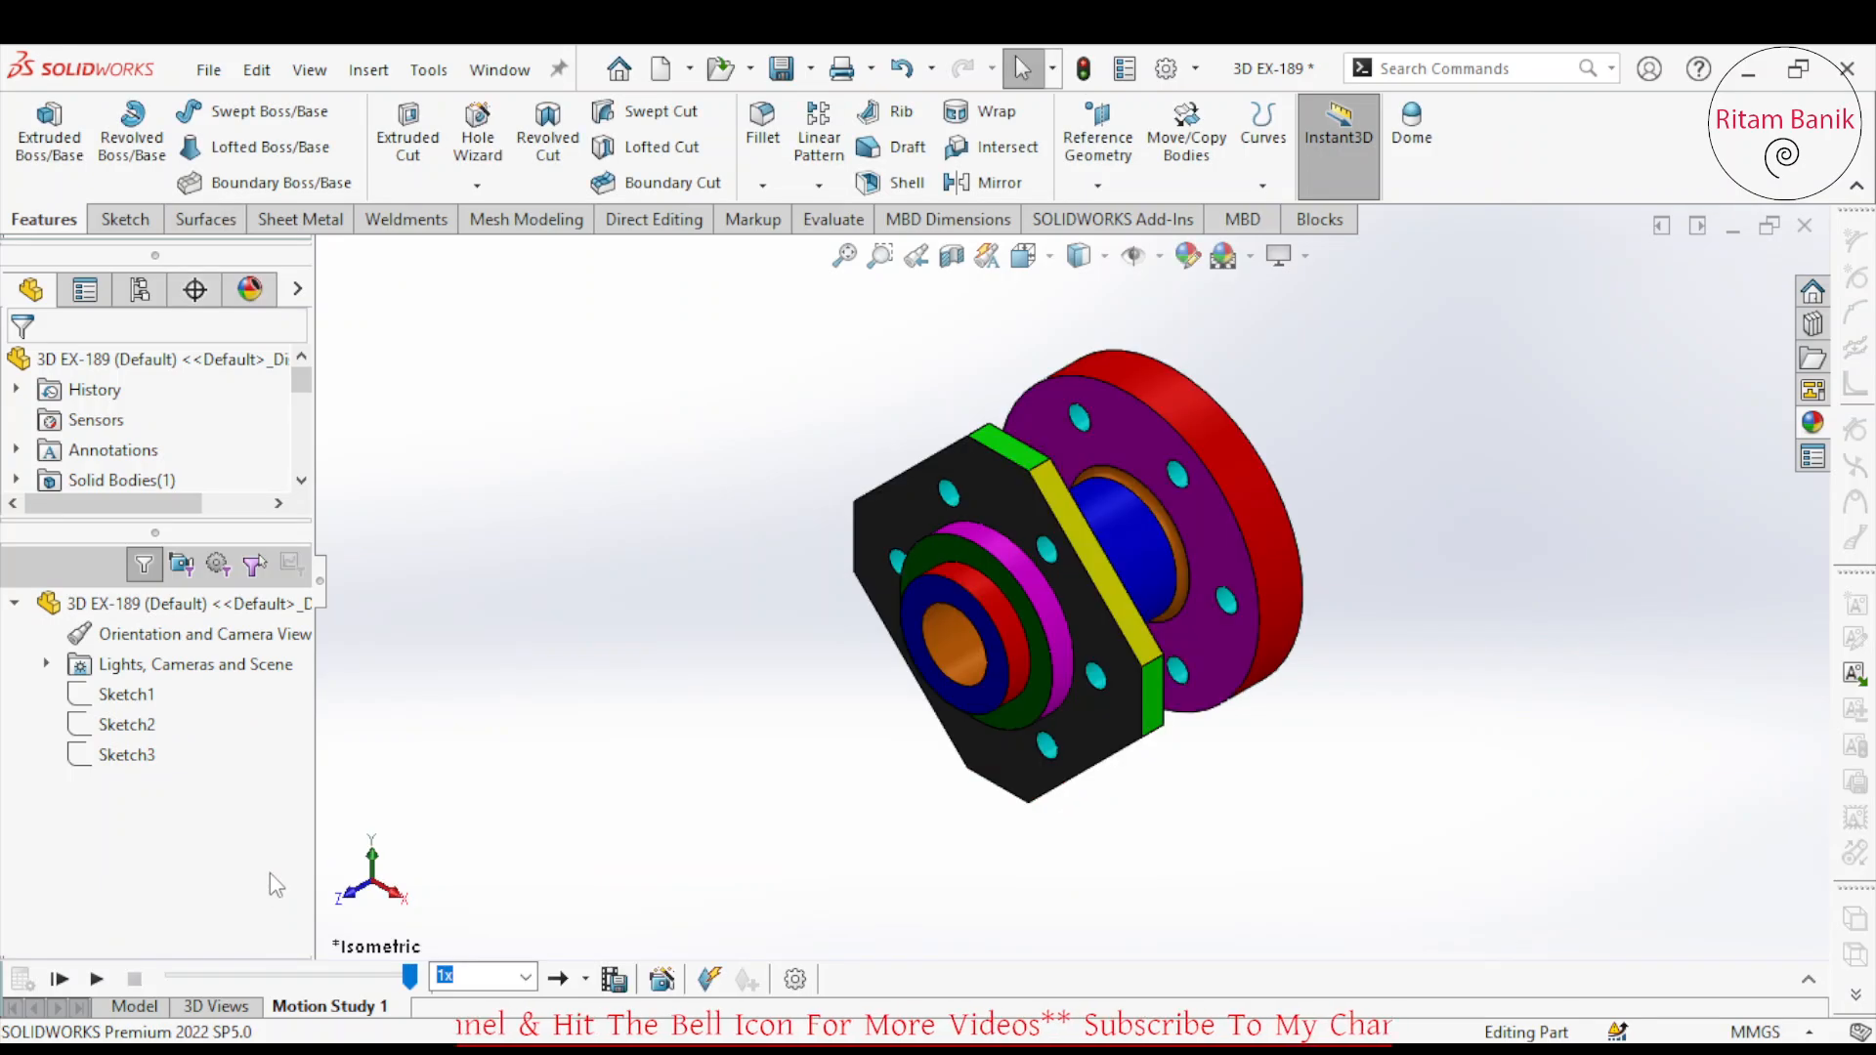
pyautogui.click(149, 1007)
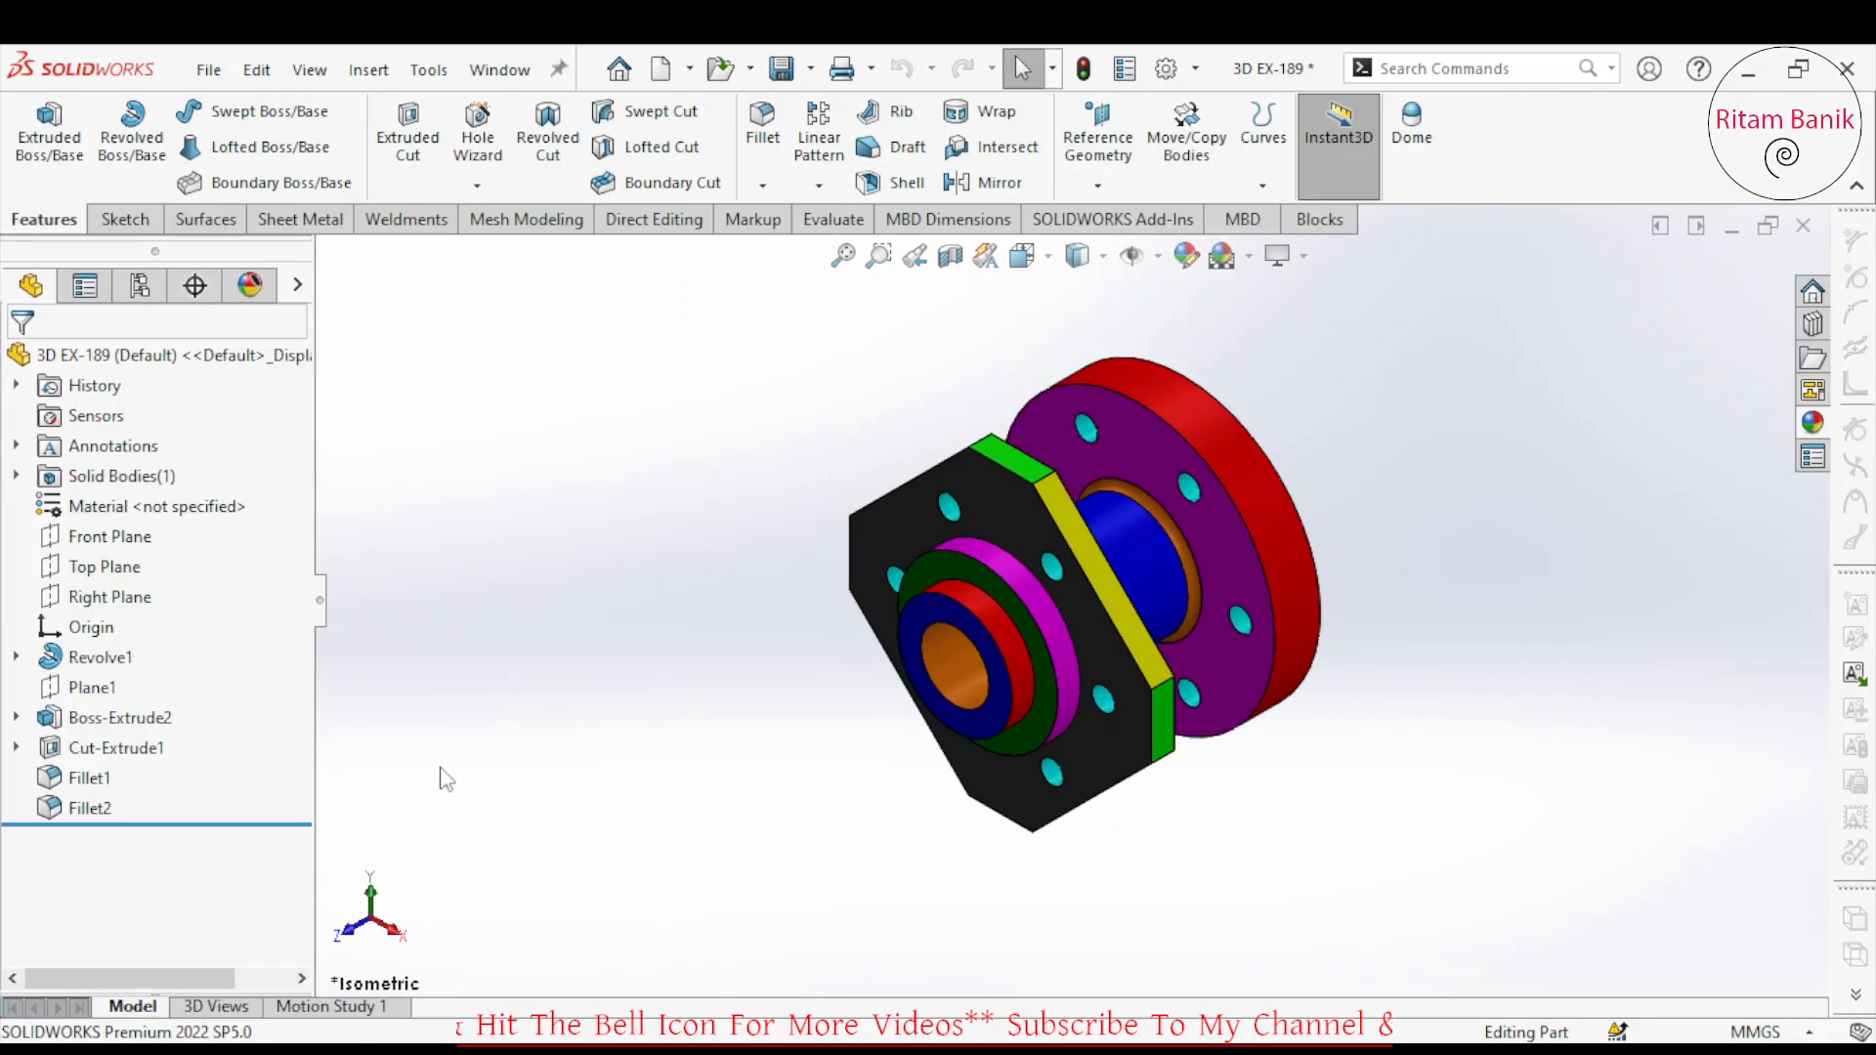